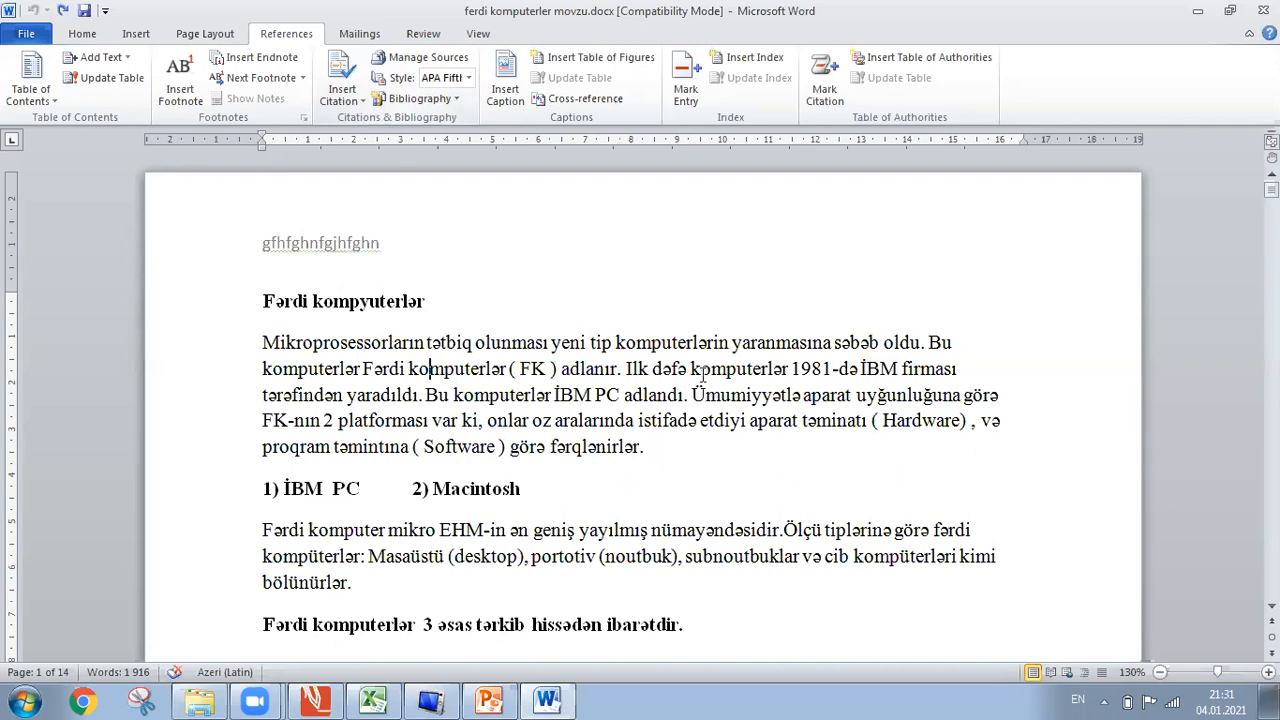
Select parts of the first body paragraph, ending with 'EHM-' selected.
drag(660, 450, 414, 344)
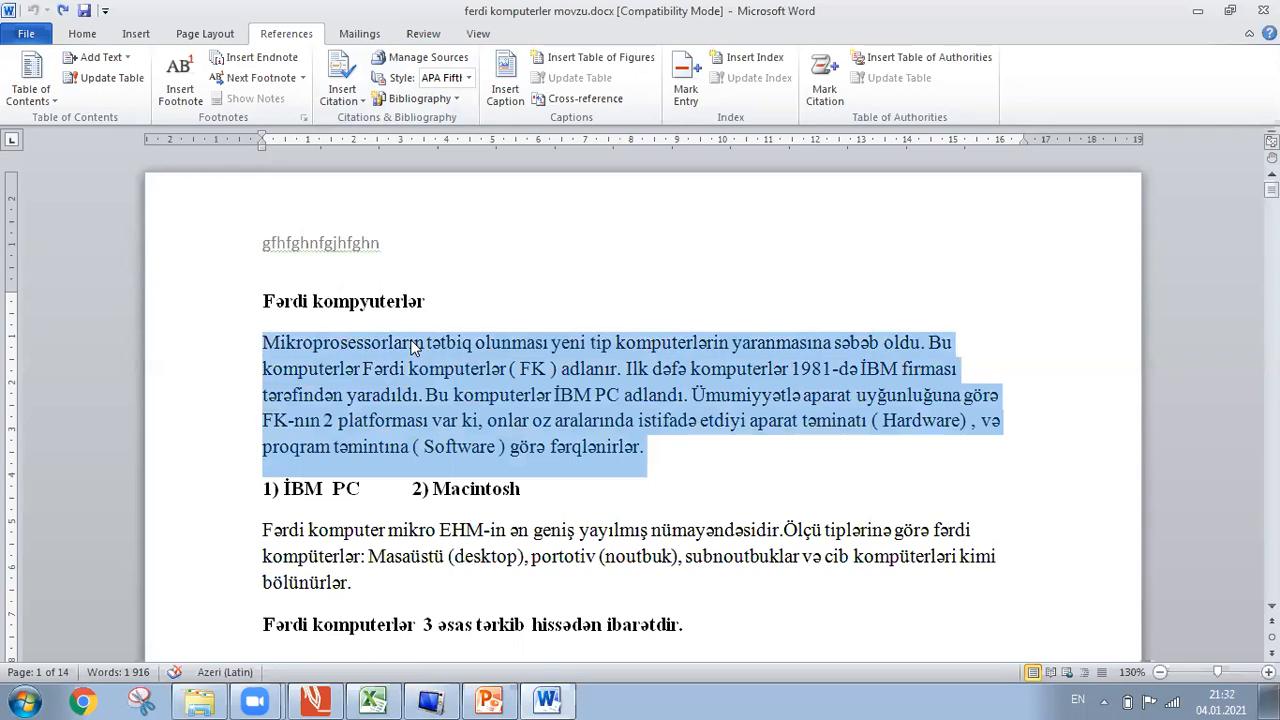
click(524, 568)
drag(524, 568, 471, 530)
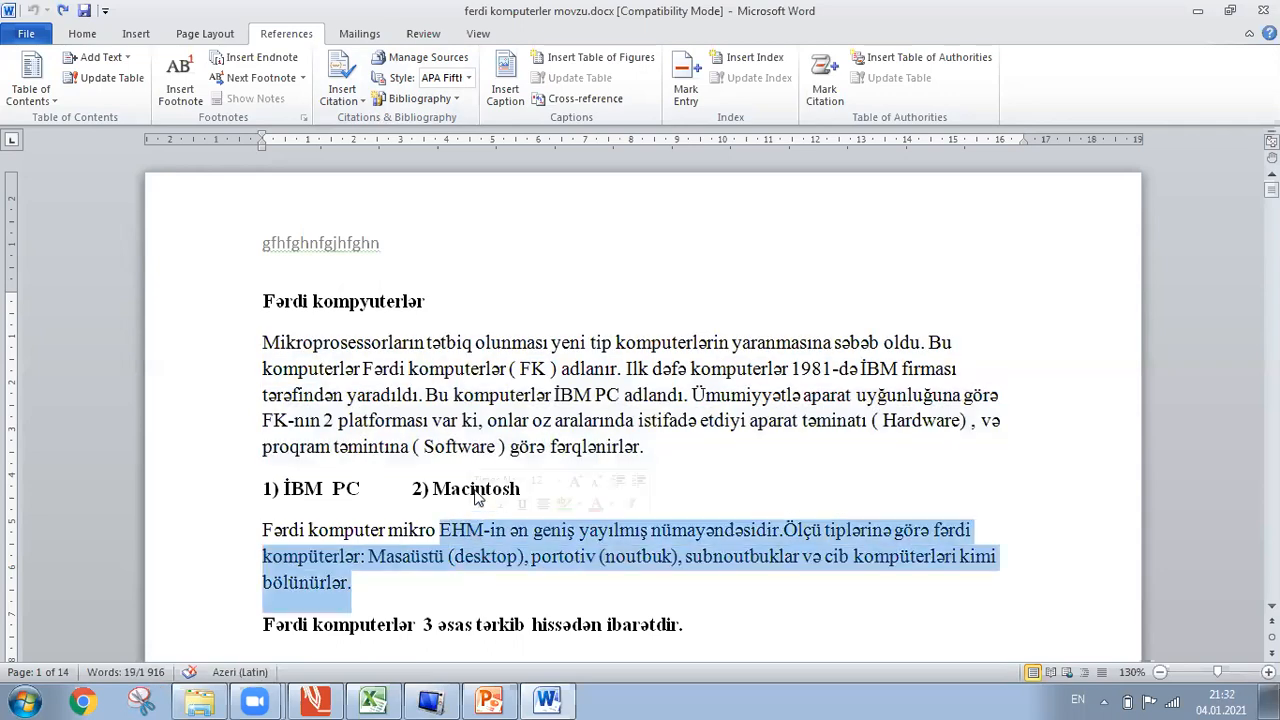
click(525, 424)
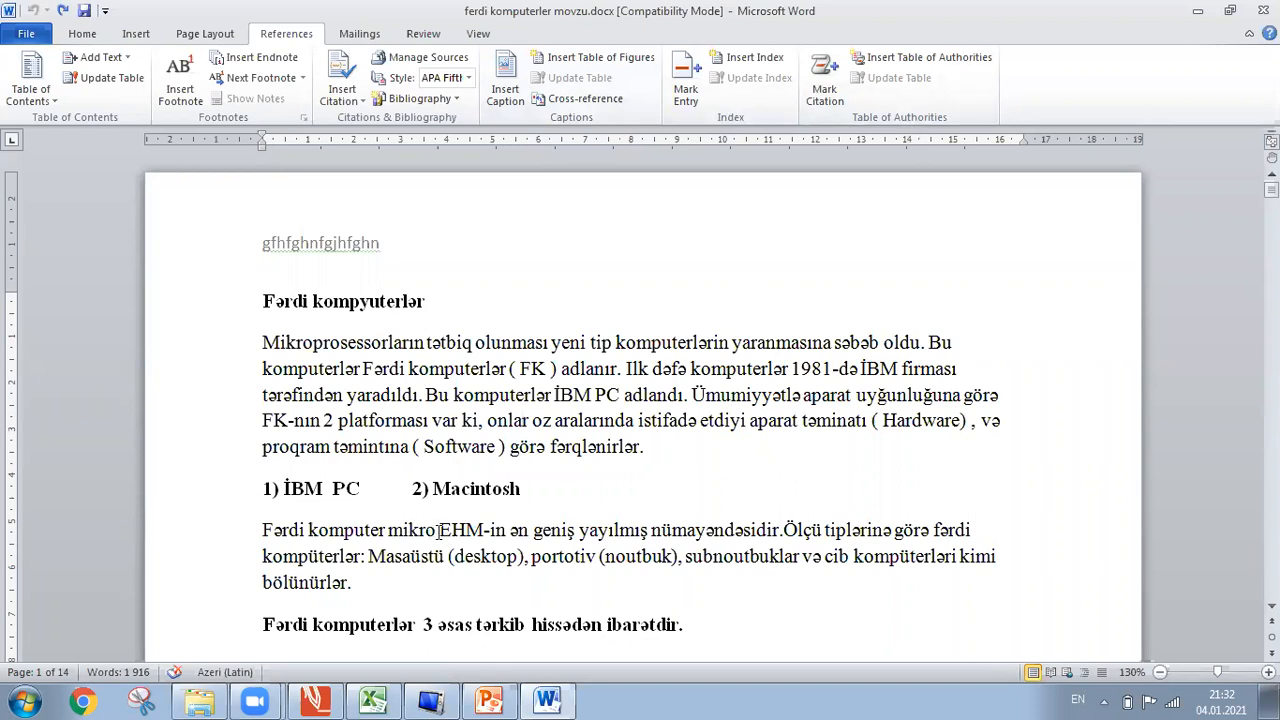
drag(440, 530, 492, 528)
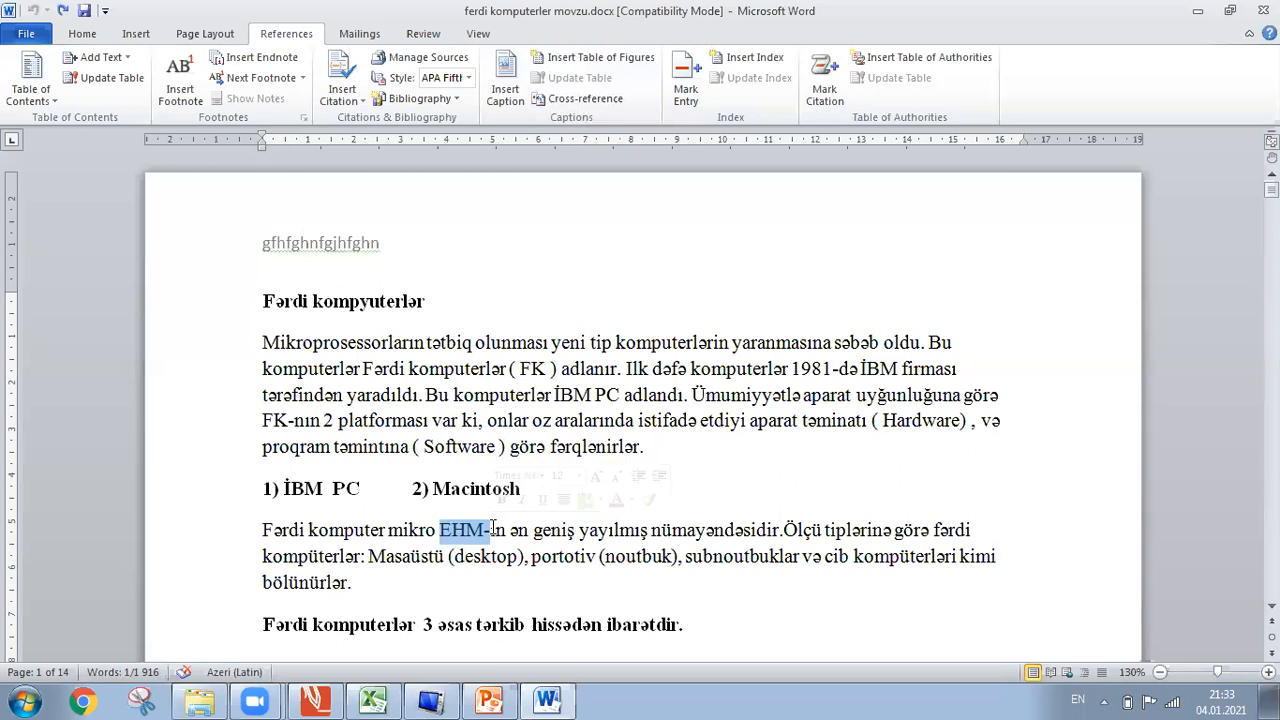
Add an empty paragraph after 'fərqlənirlər.' so '1) İBM PC' moves down.
click(474, 368)
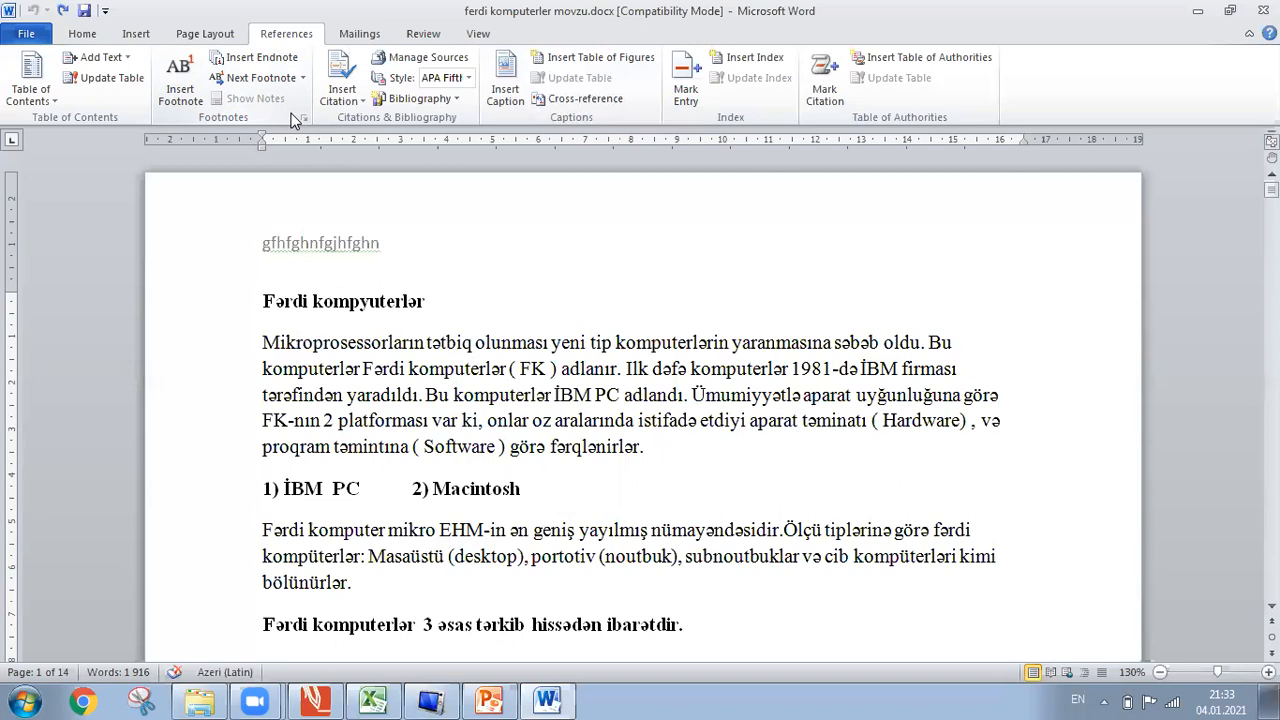
click(727, 464)
key(Return)
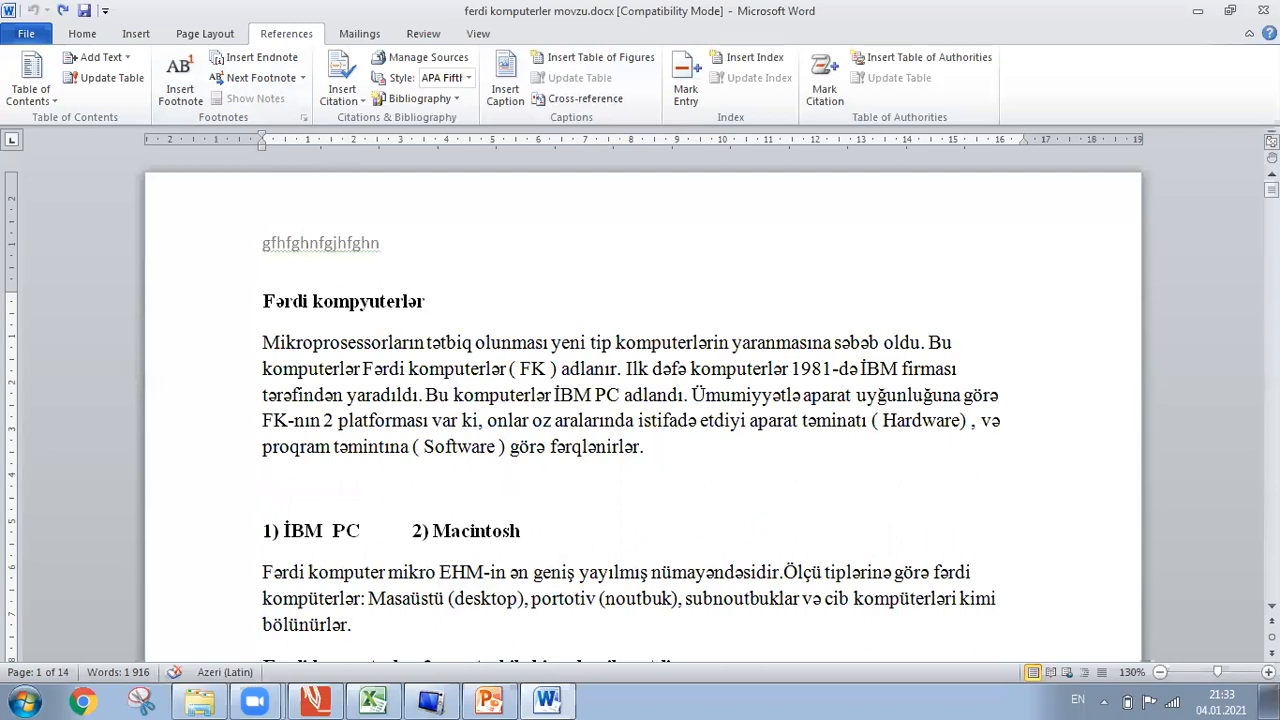
Insert Automatic Table 1 in the blank line and dismiss the 'No table of contents entries found' message.
click(31, 96)
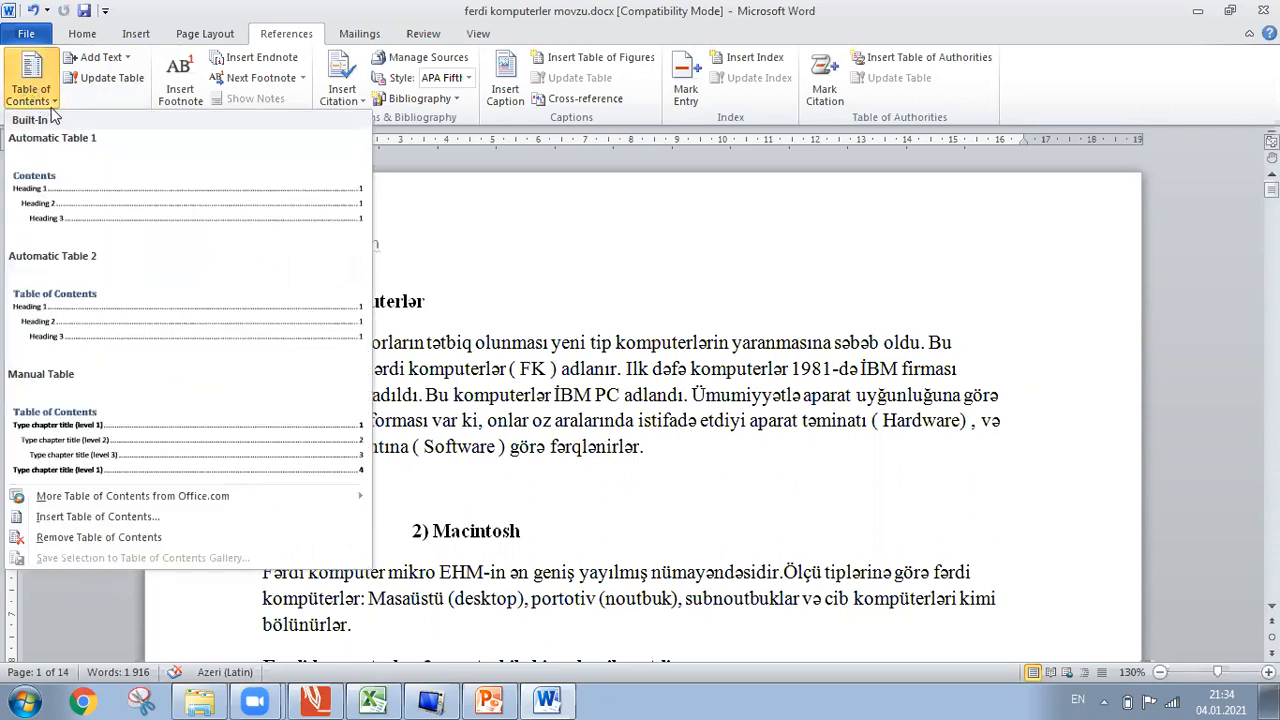
click(148, 181)
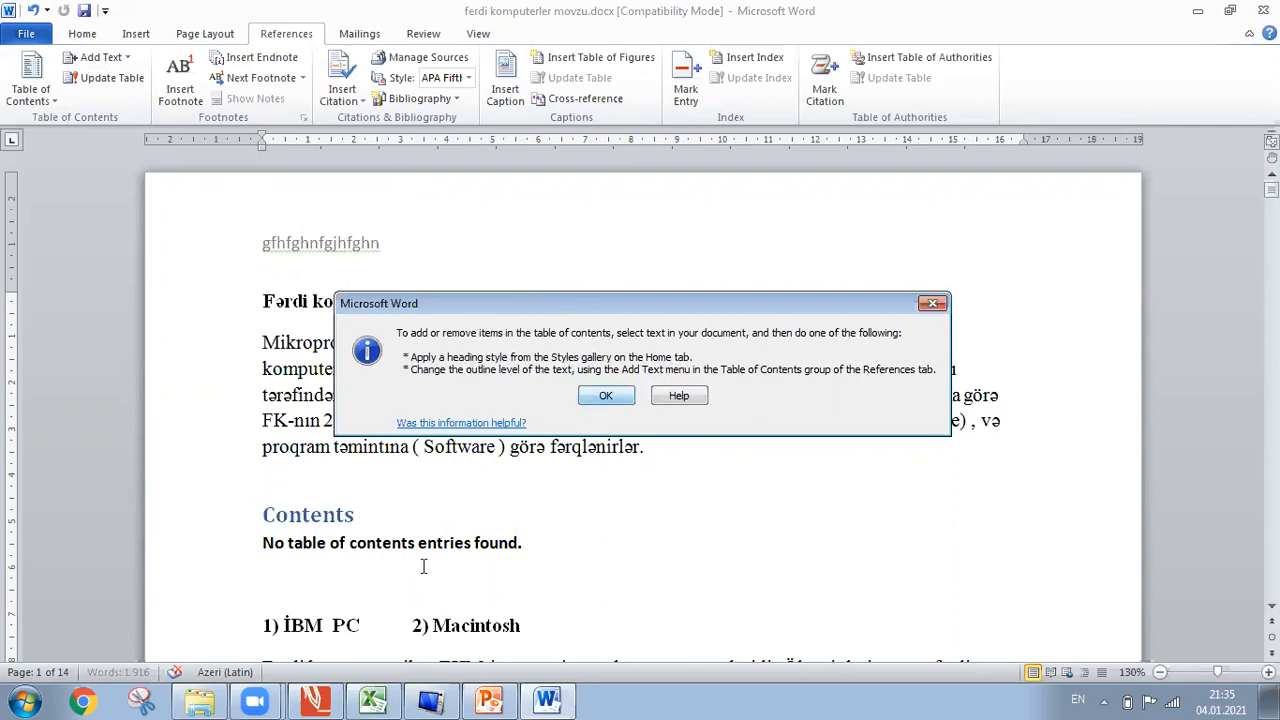
key(Return)
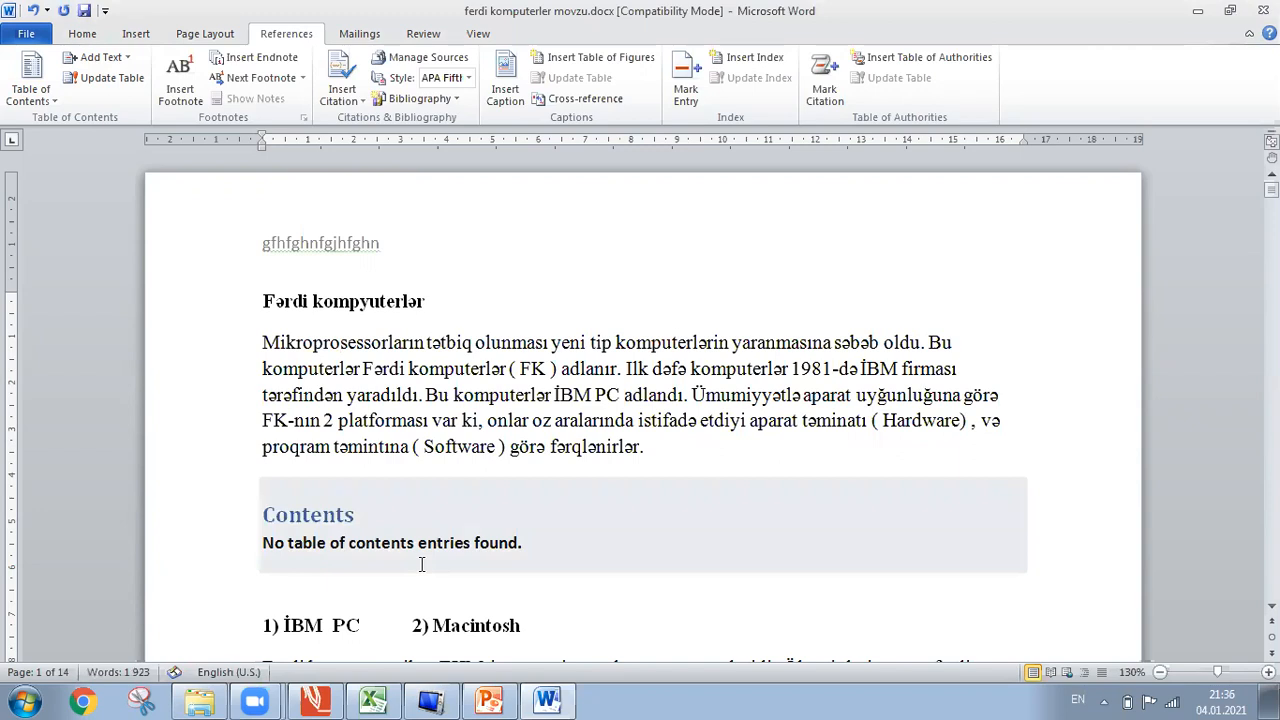
Undo the Contents block and blank line, then select the heading 'Fərdi kompyuterlər'.
click(421, 565)
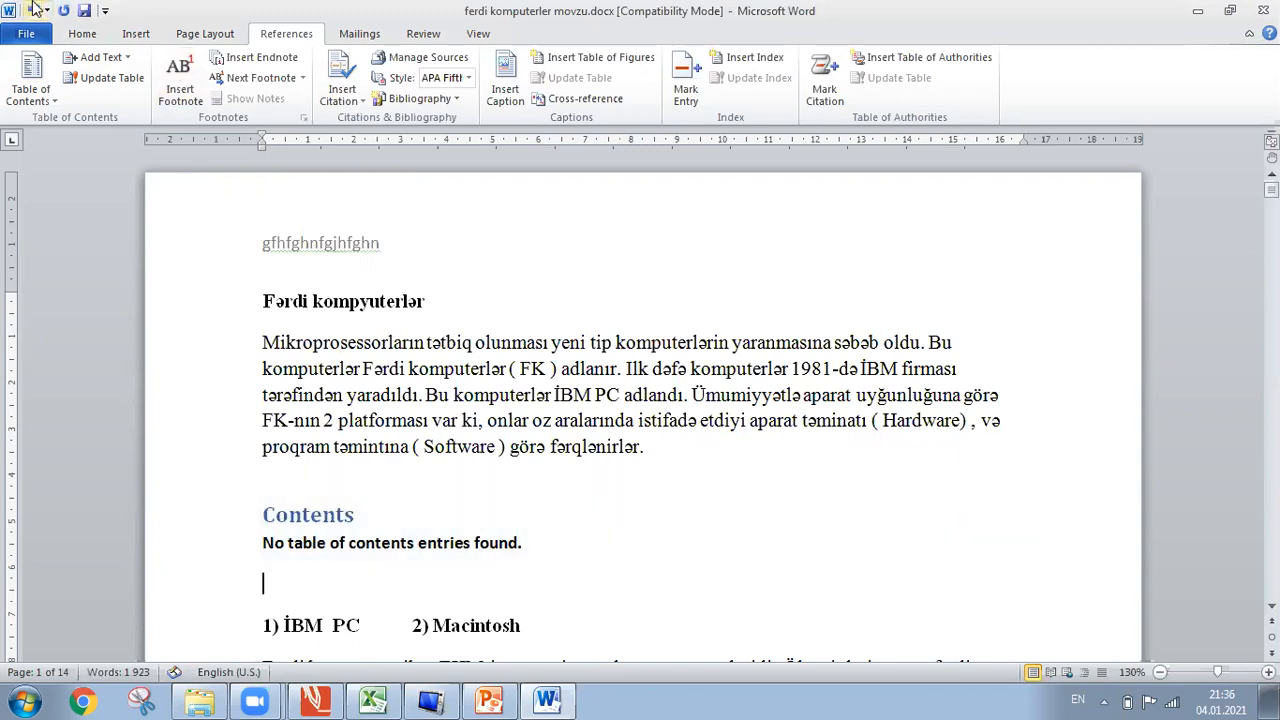
click(33, 9)
click(33, 9)
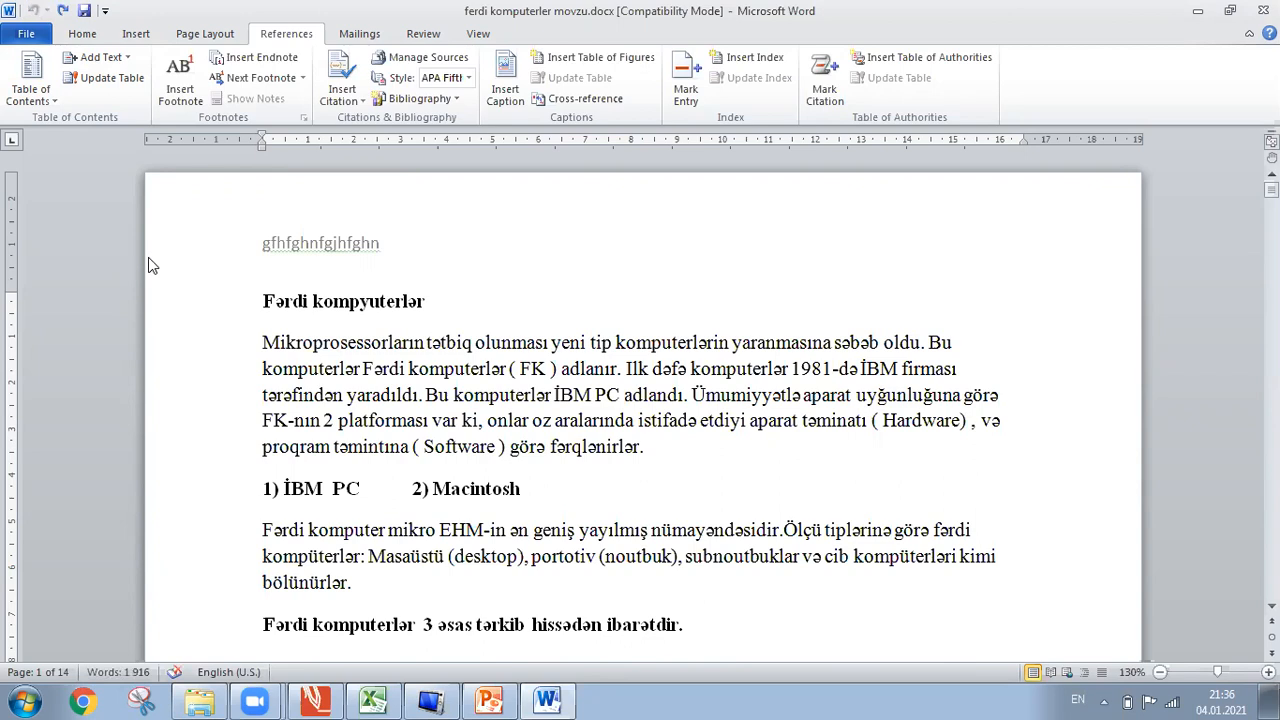
click(428, 298)
drag(428, 298, 259, 298)
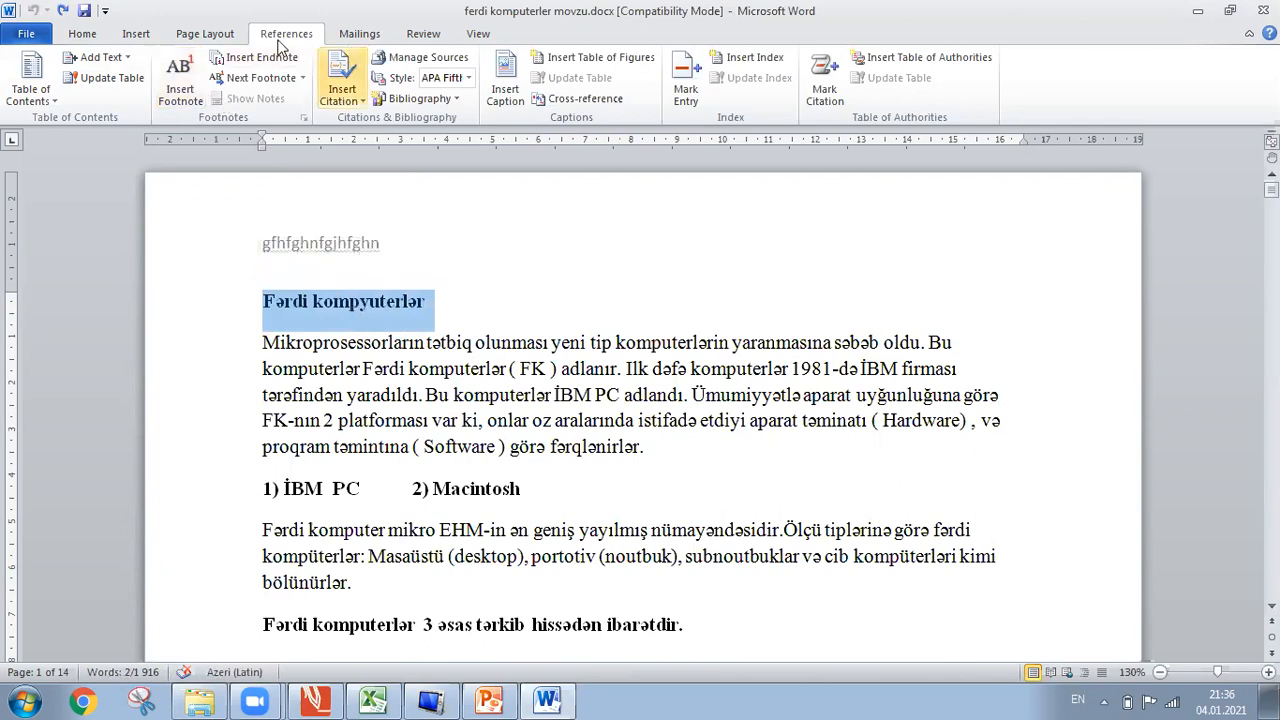
Apply the Heading 1 style to 'Fərdi kompyuterlər' from the Home Styles gallery.
click(127, 57)
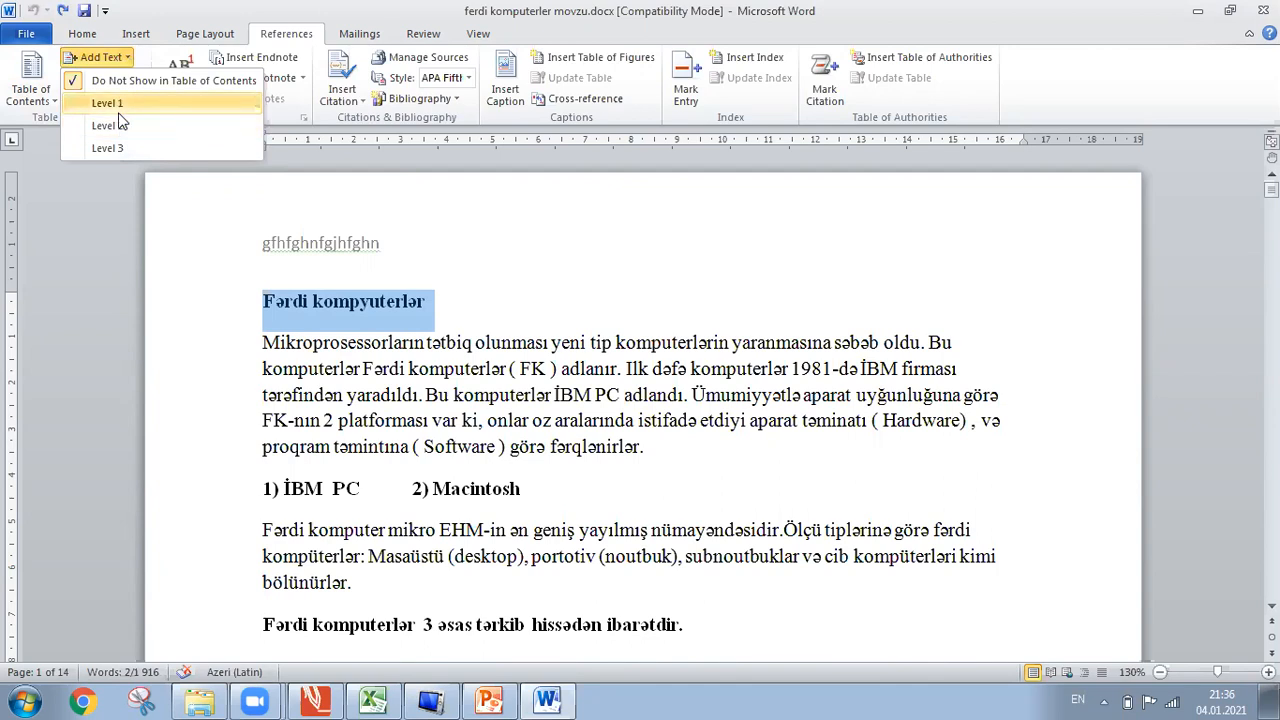
click(85, 34)
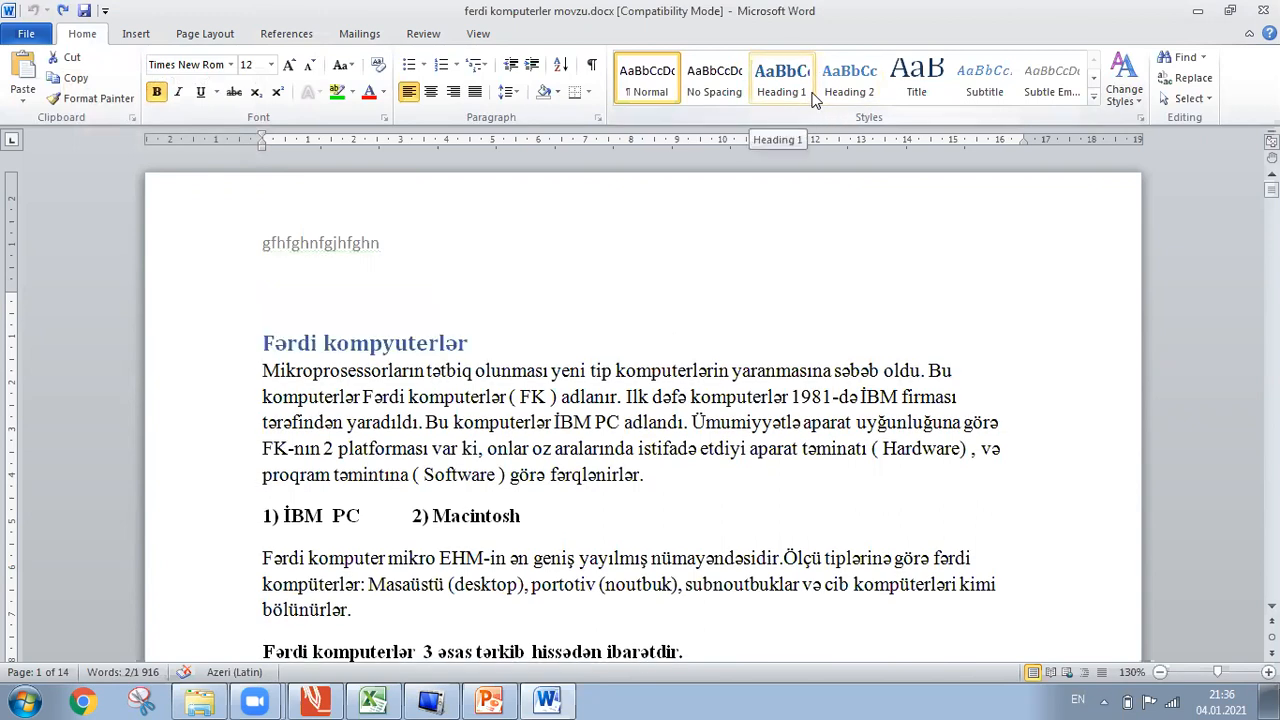
click(800, 85)
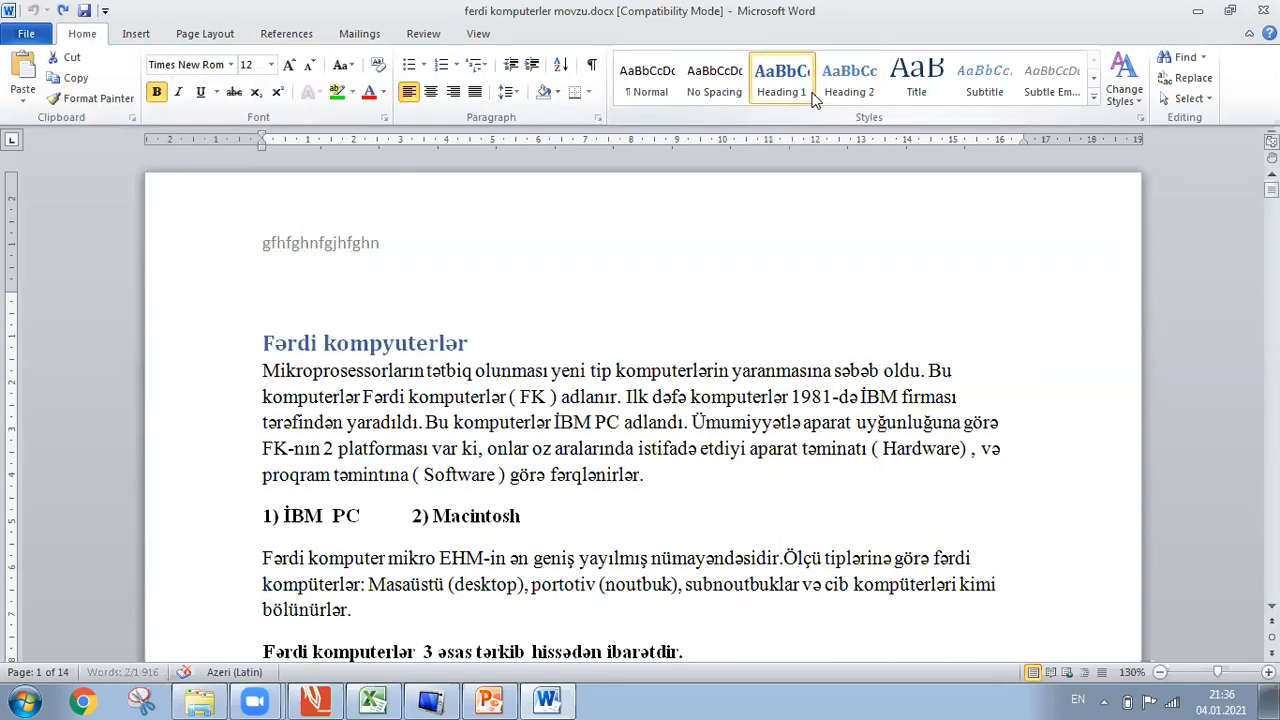
click(326, 396)
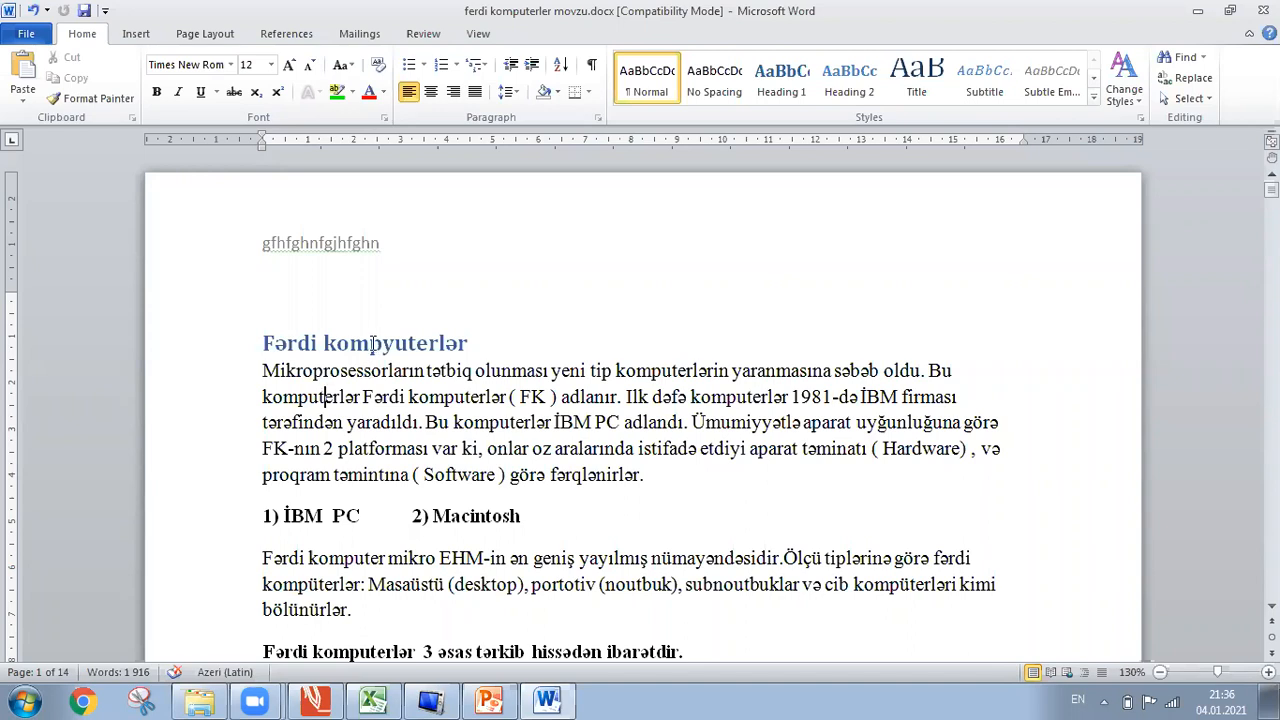
click(370, 343)
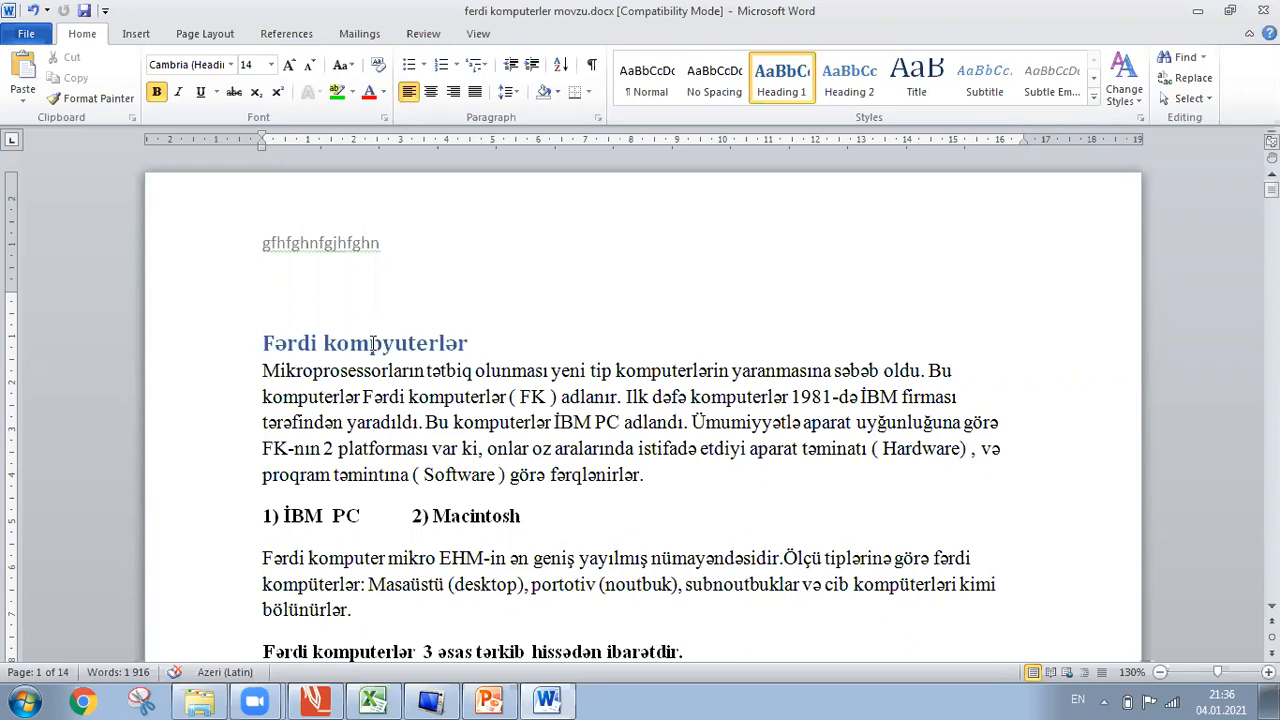
click(286, 33)
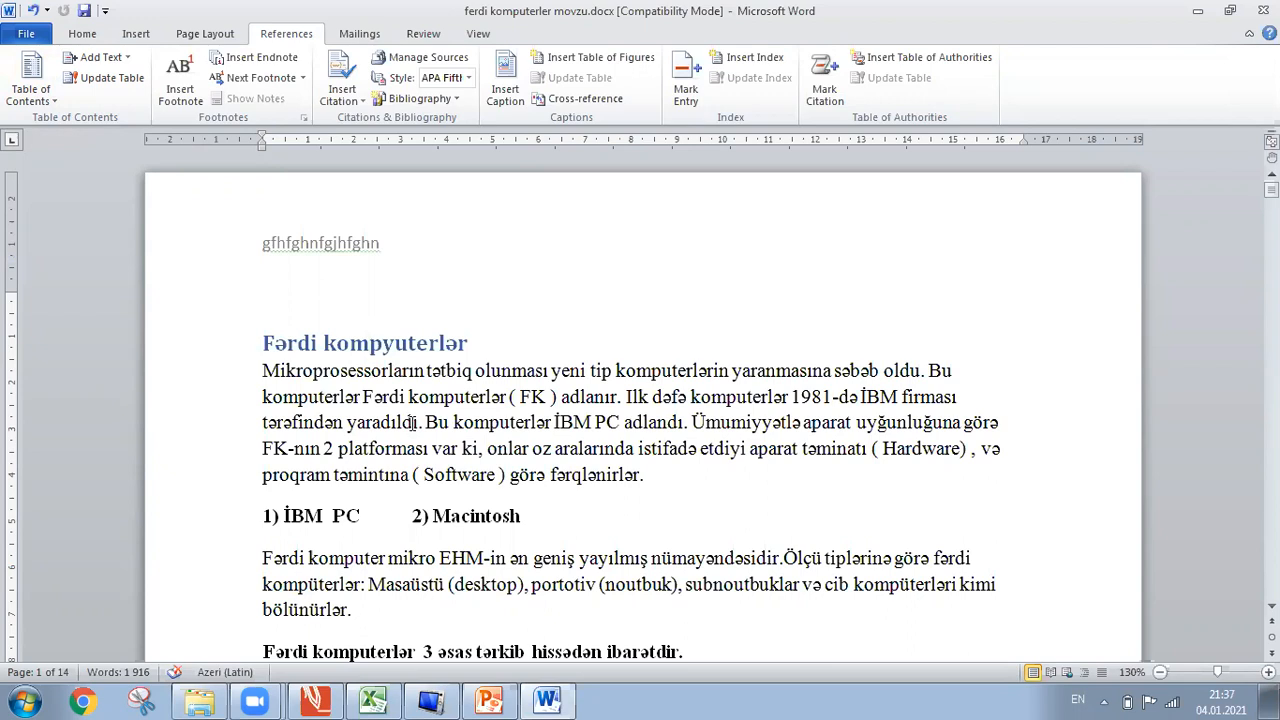
Place the cursor after 'yaradıldı' and show the Insert ribbon's page-element tools.
click(412, 422)
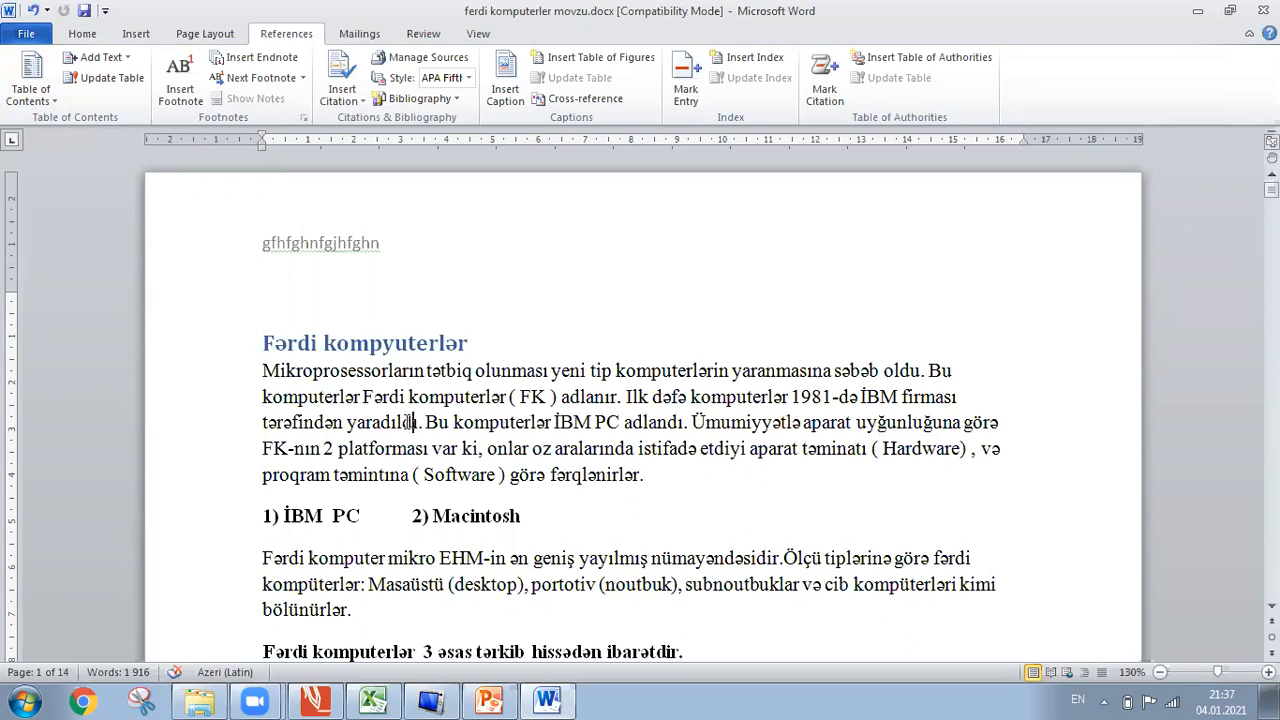
click(82, 34)
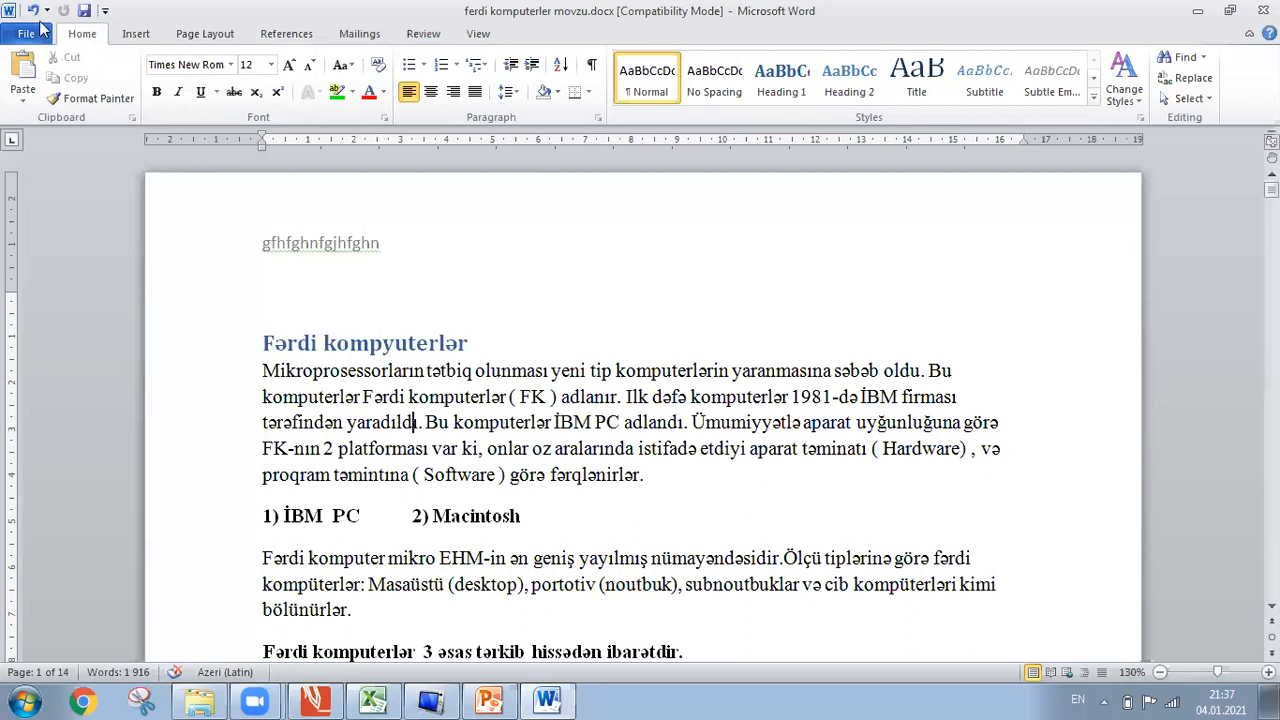
click(136, 34)
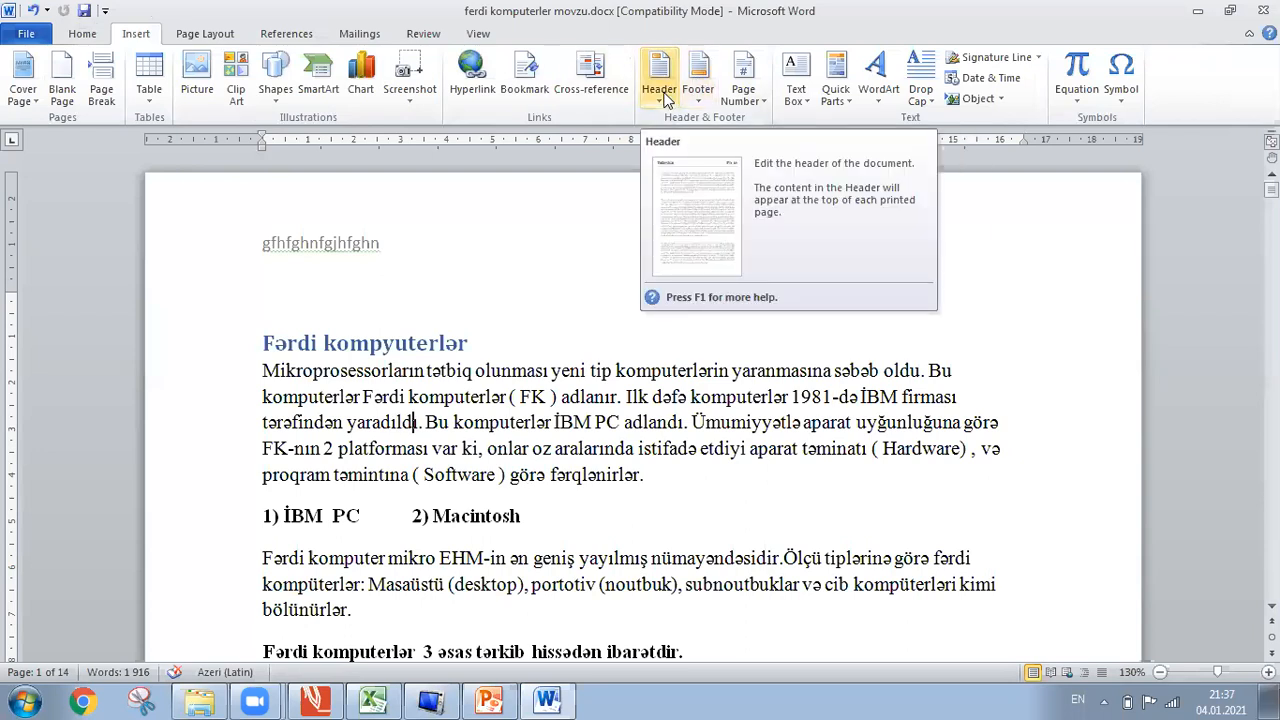
Open the 'gfhfghnfgjhfghn' page header for editing, then close it back to the body.
double_click(371, 243)
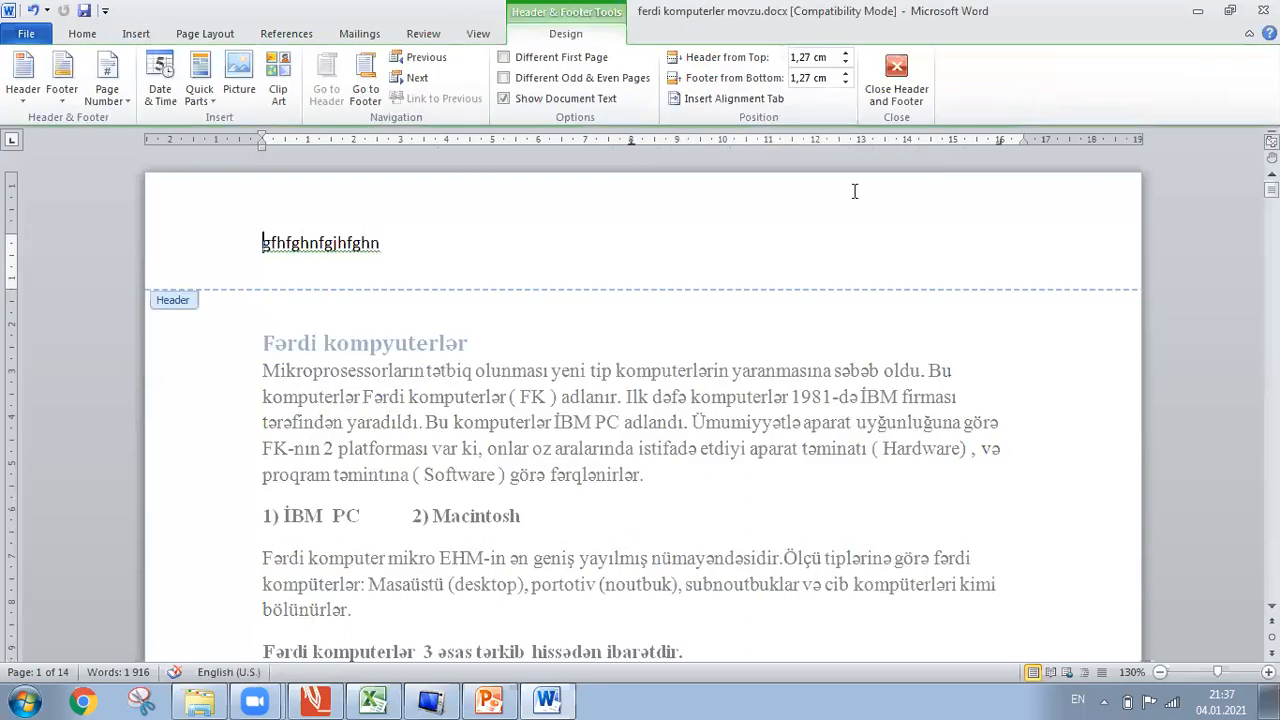
click(912, 103)
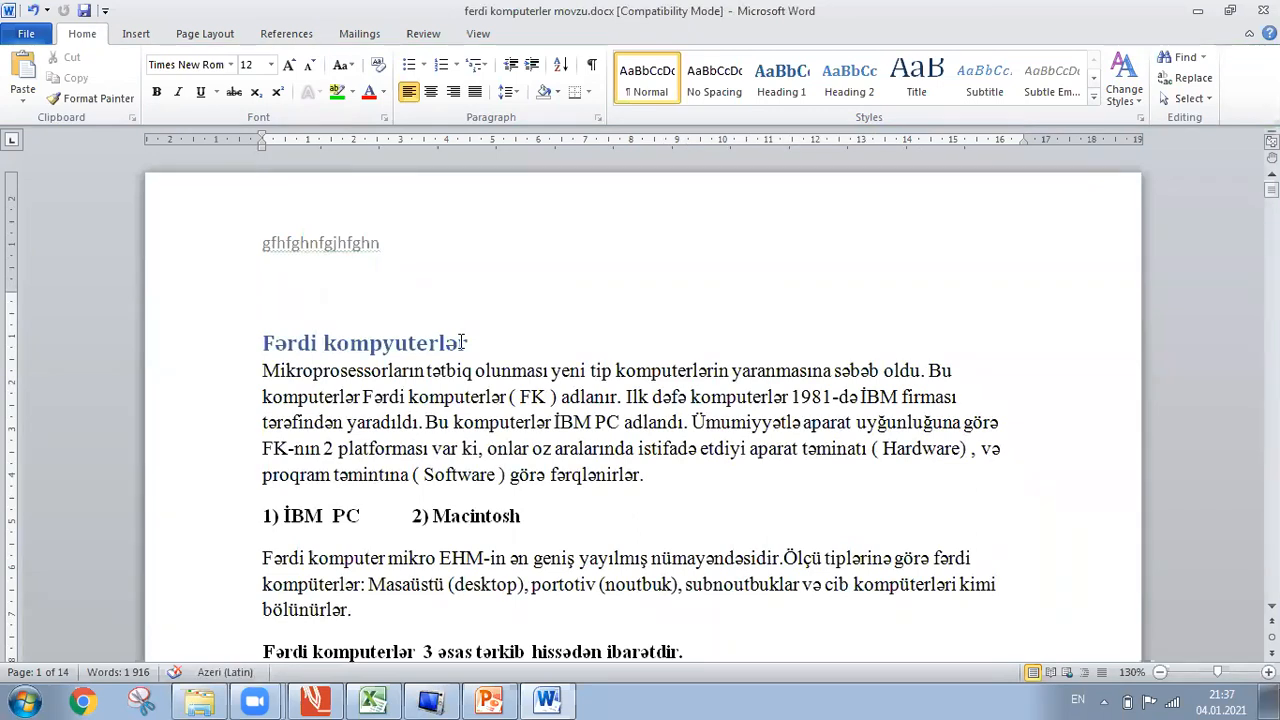
Break '3) Monitor və ya displey - Monitorlar' onto its own line and select it.
key(Down)
key(Down)
key(Down)
key(Down)
key(Down)
key(Down)
key(Down)
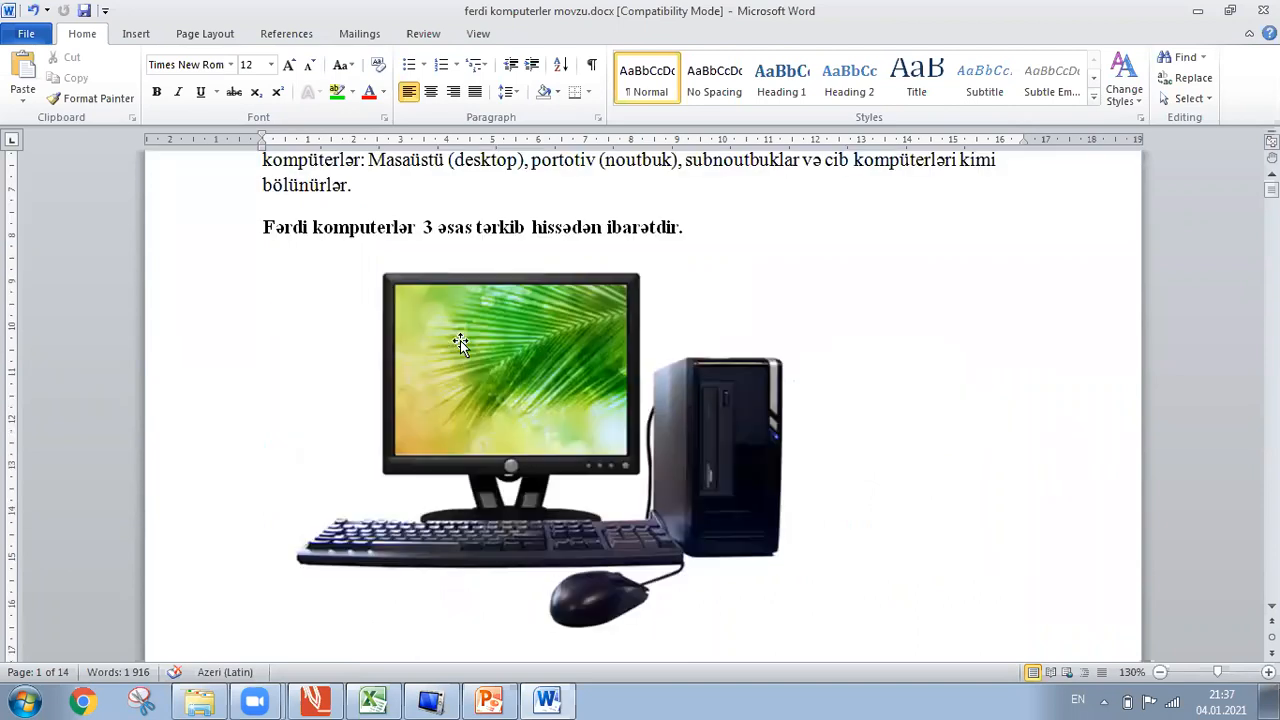
click(460, 341)
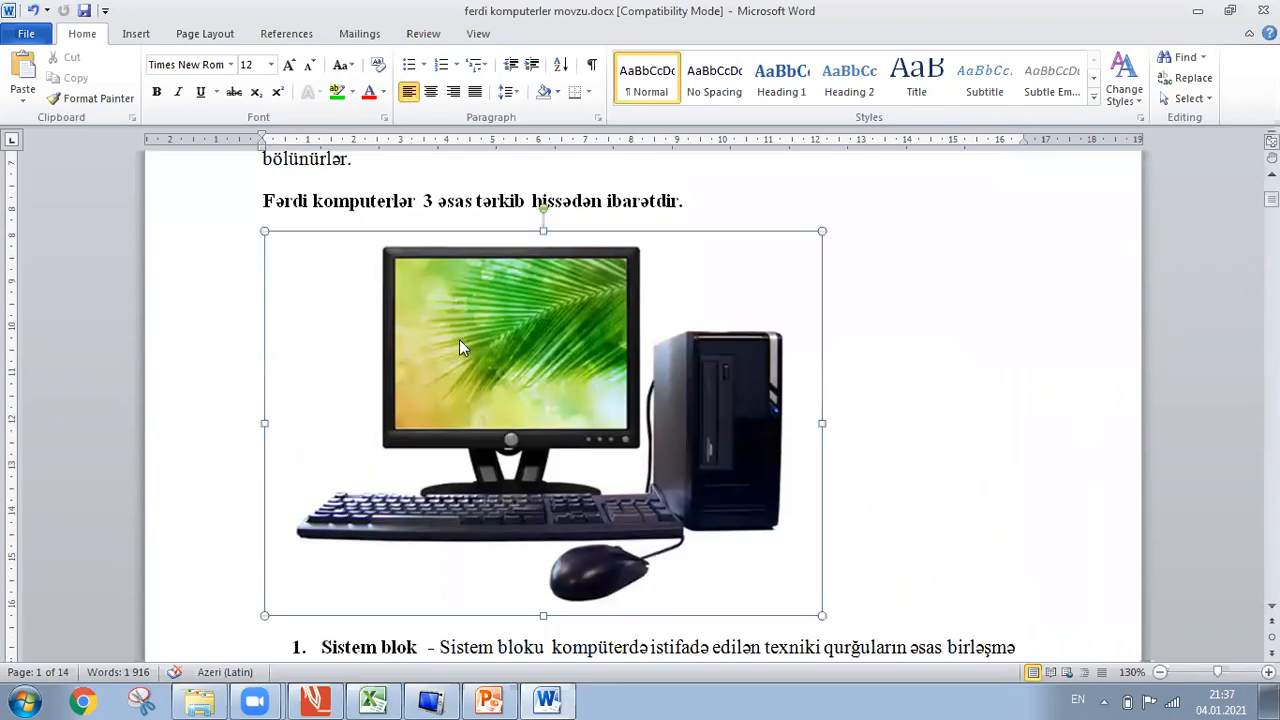
scroll(459, 345, down, 15)
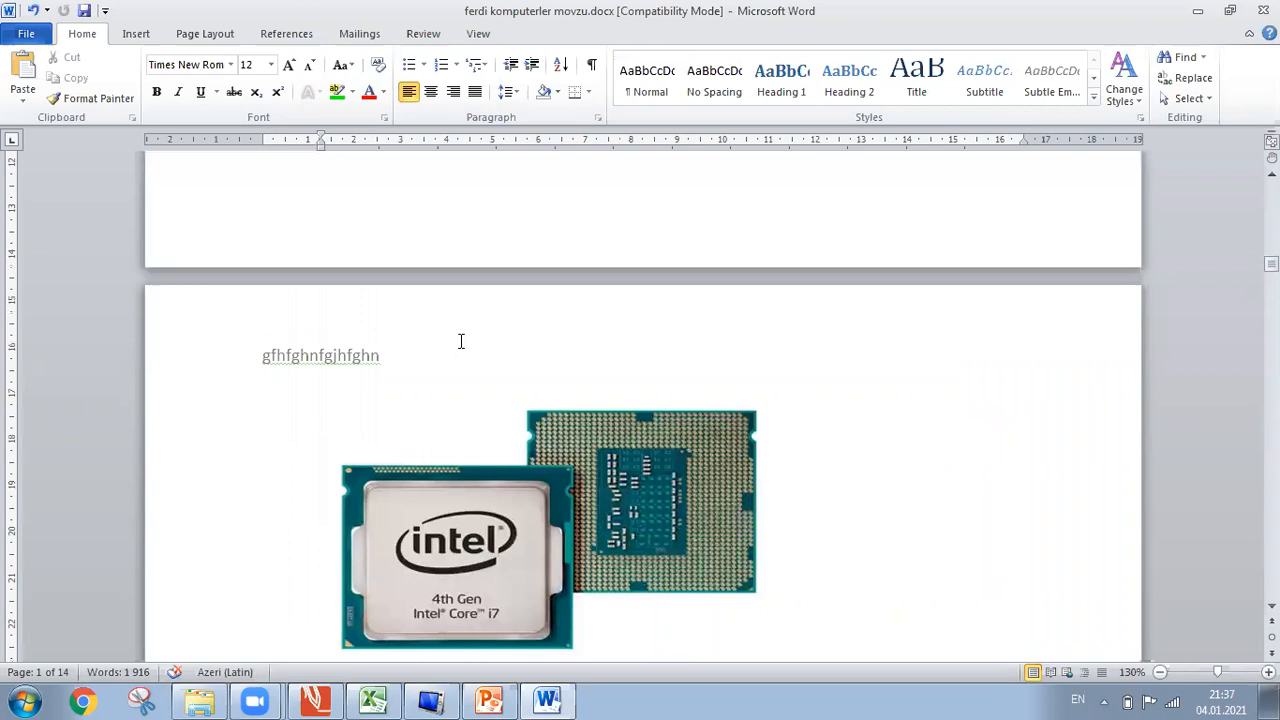
scroll(461, 341, down, 15)
click(461, 341)
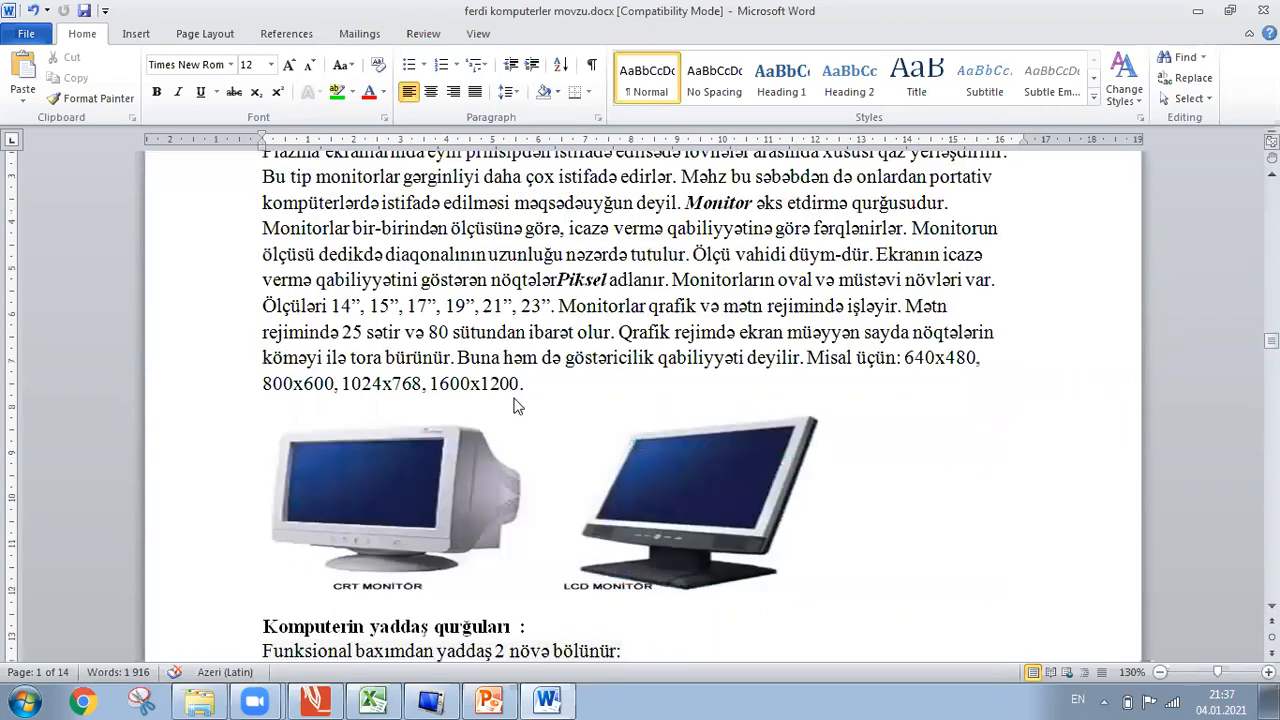
scroll(622, 561, up, 5)
click(579, 512)
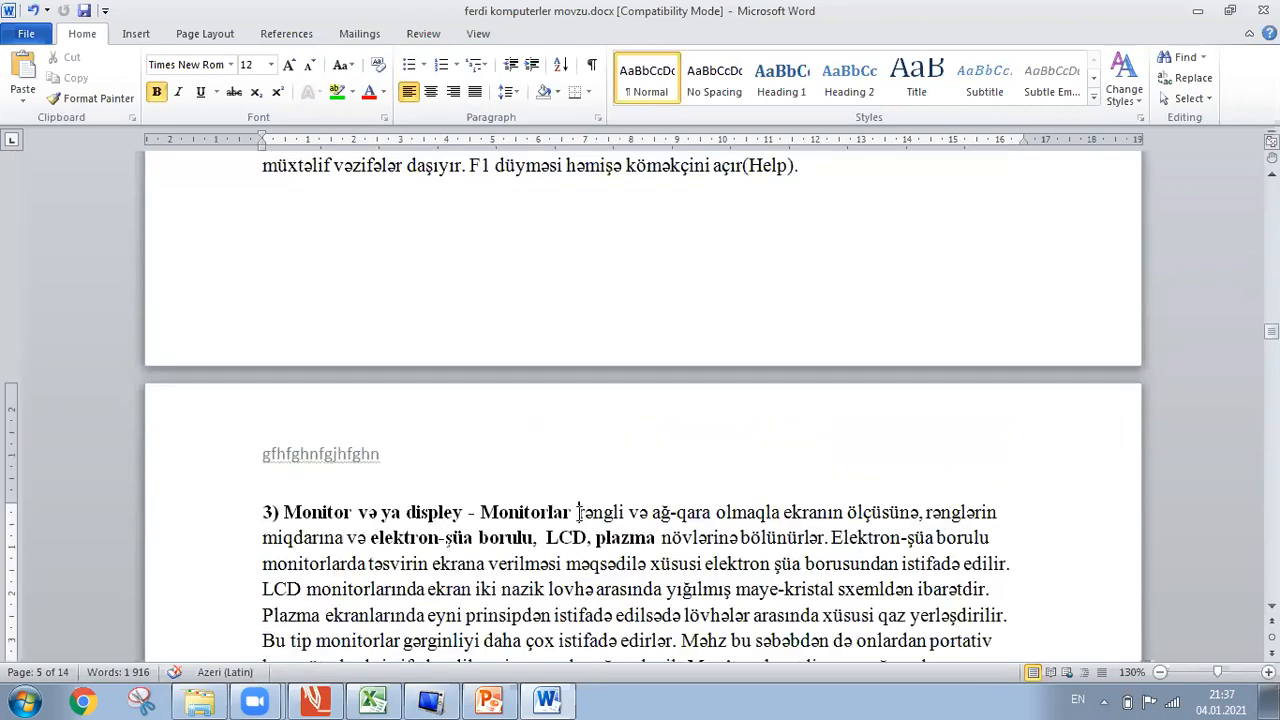
key(Return)
key(Return)
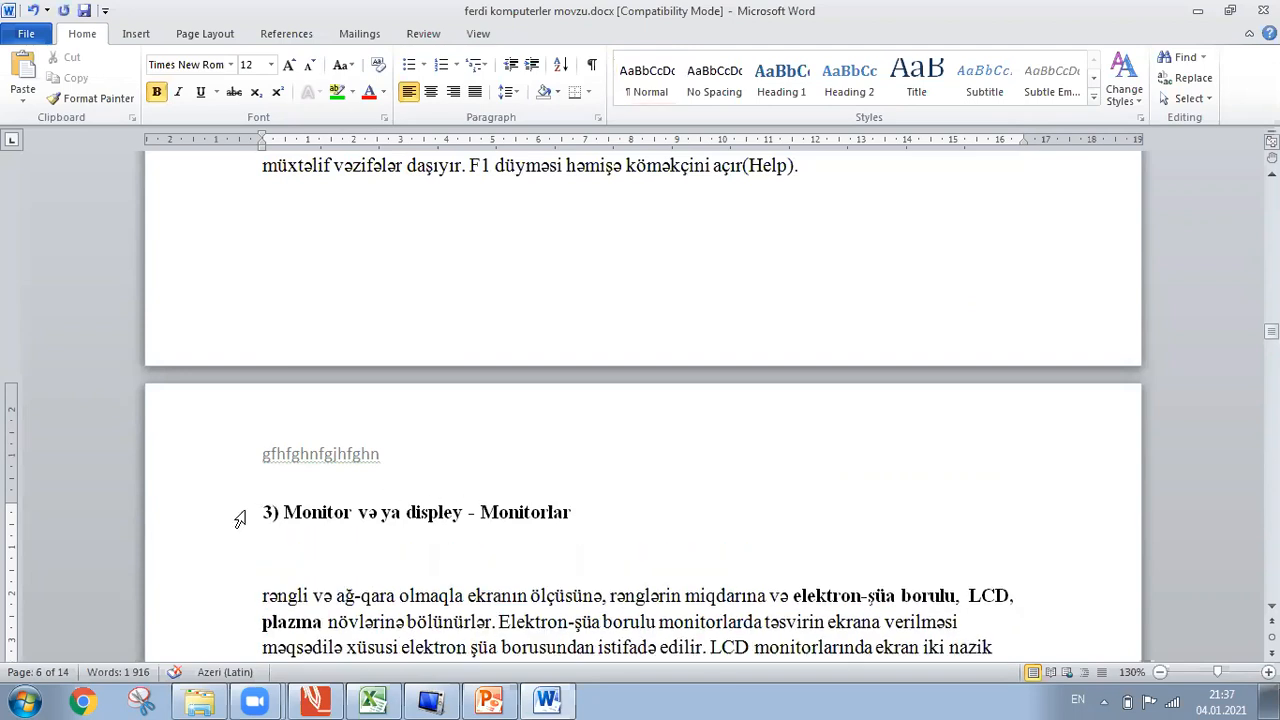
drag(262, 512, 573, 513)
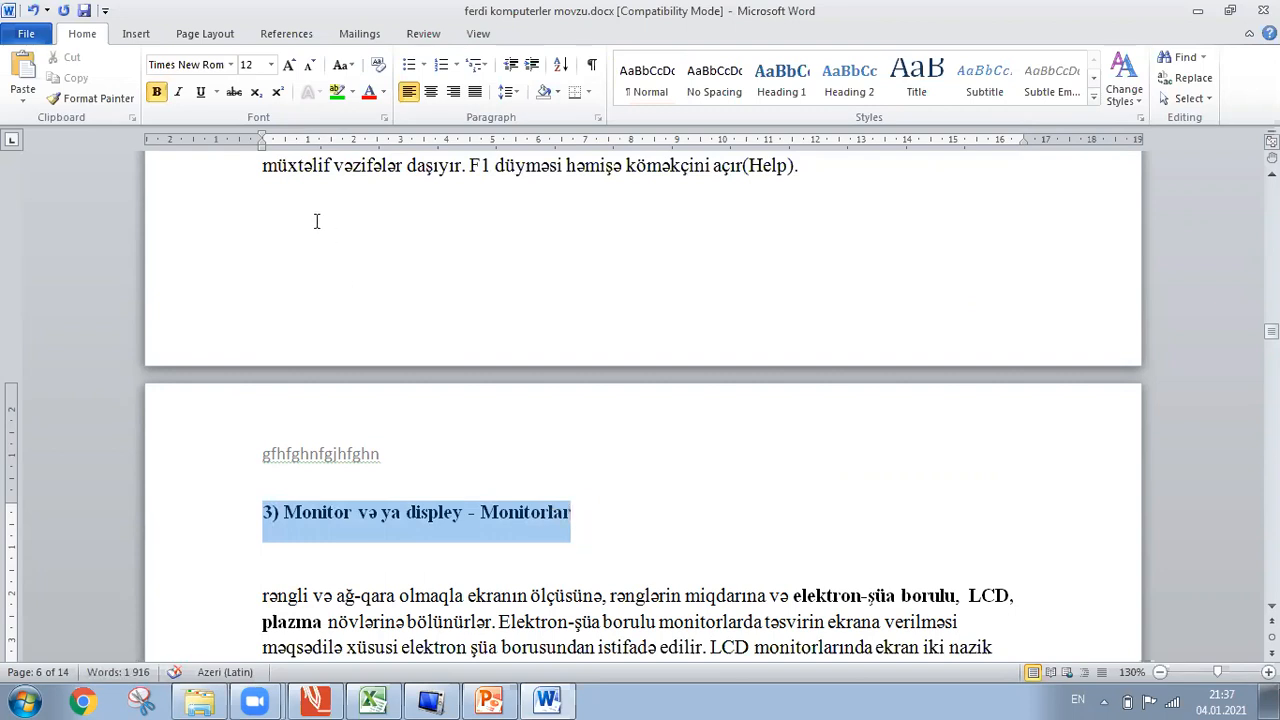
Mark '3) Monitor və ya displey - Monitorlar' as a Level 1 contents entry.
click(286, 40)
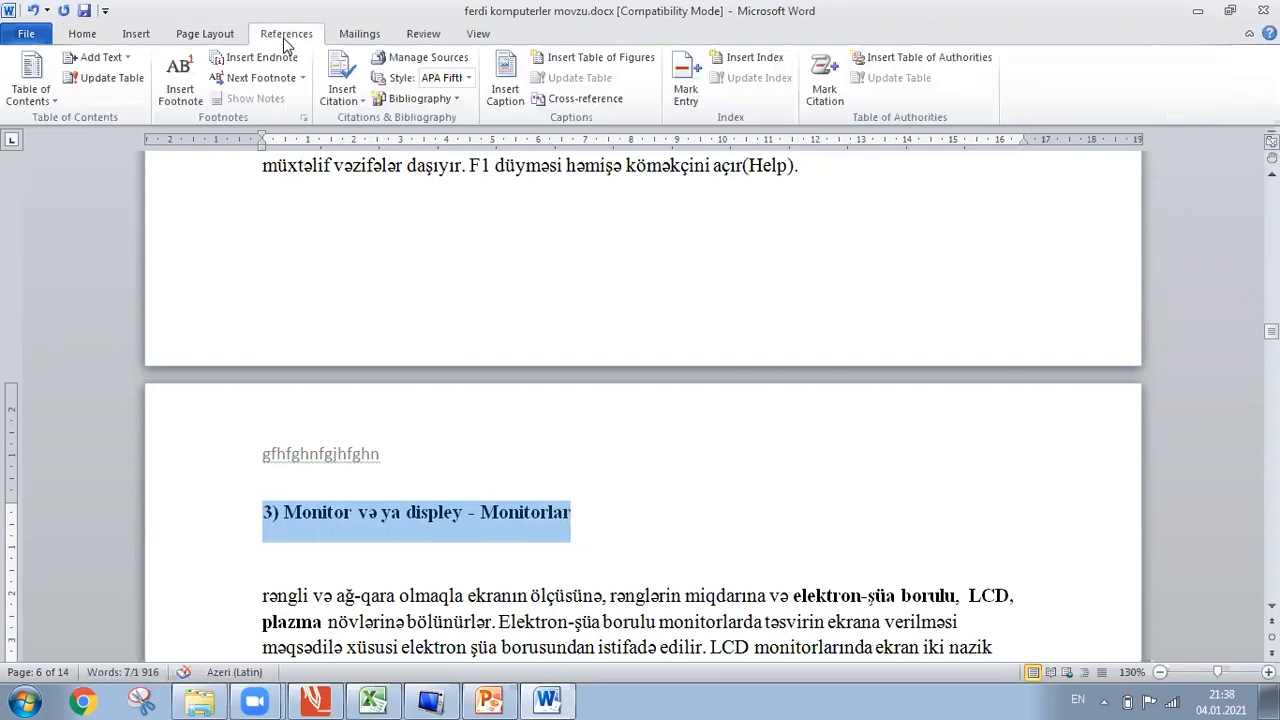
click(128, 57)
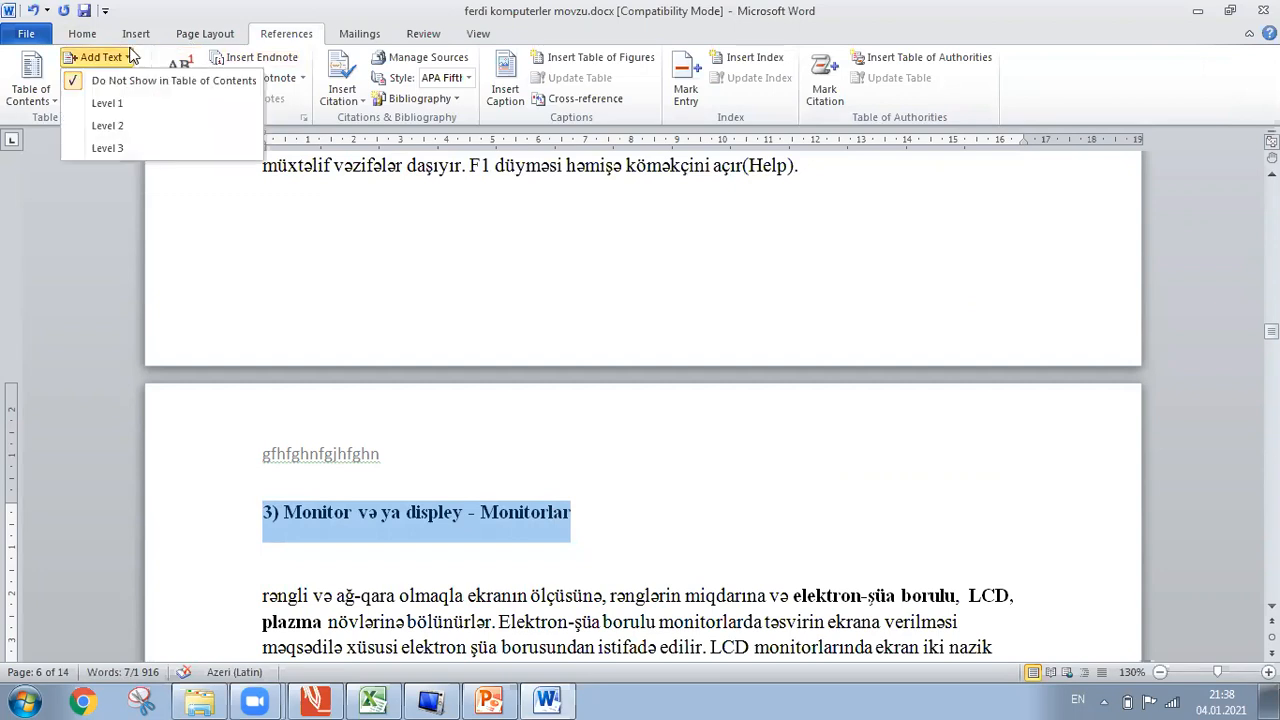
click(112, 112)
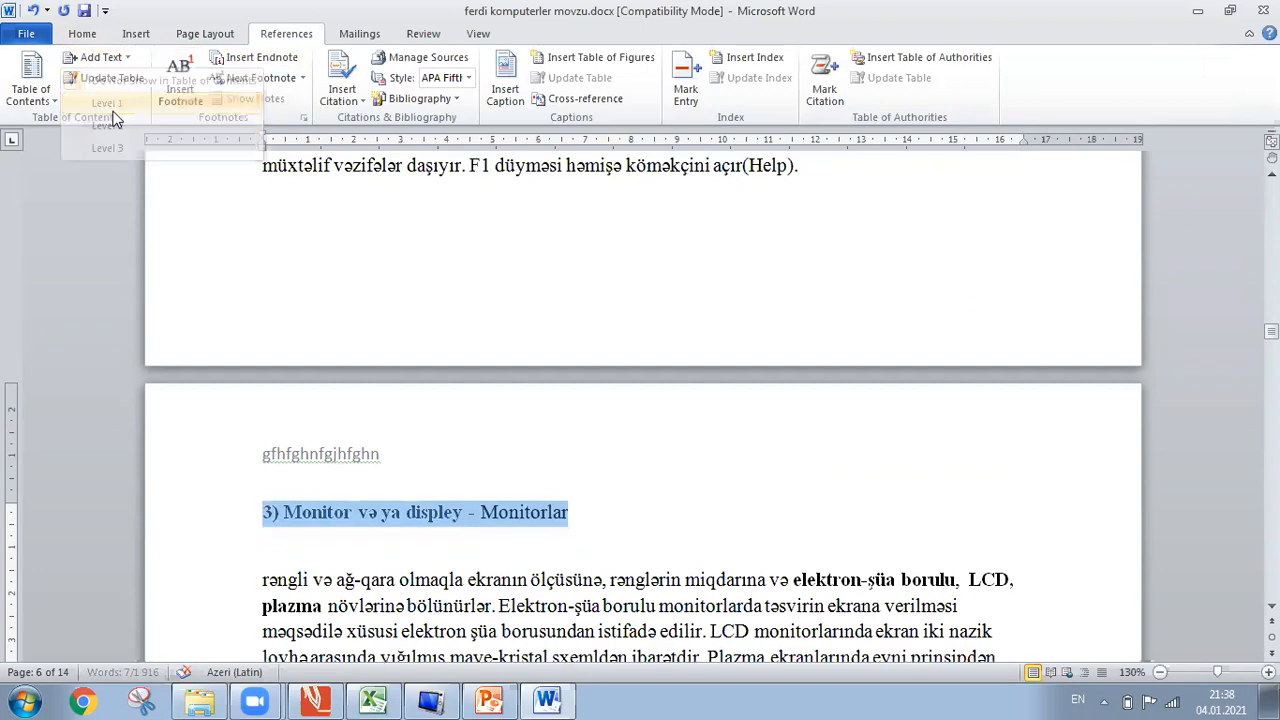
double_click(515, 496)
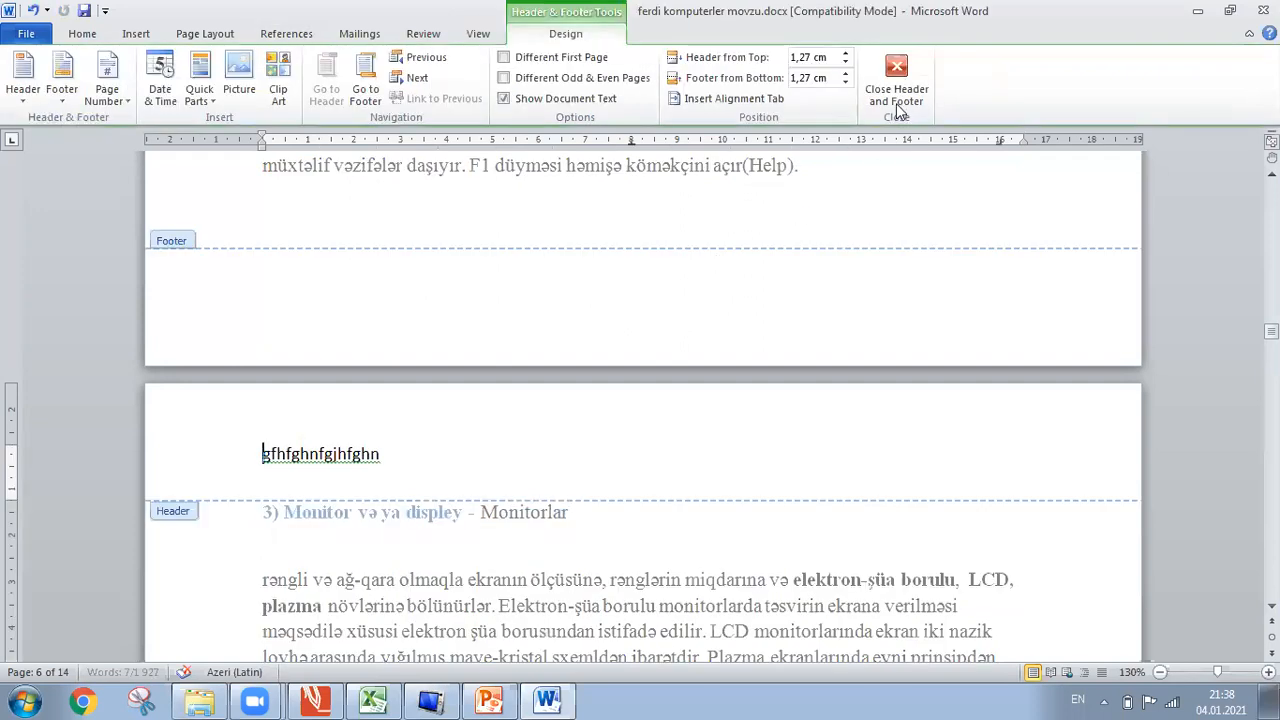
Close header editing and move to the first line of blank page 14.
click(896, 100)
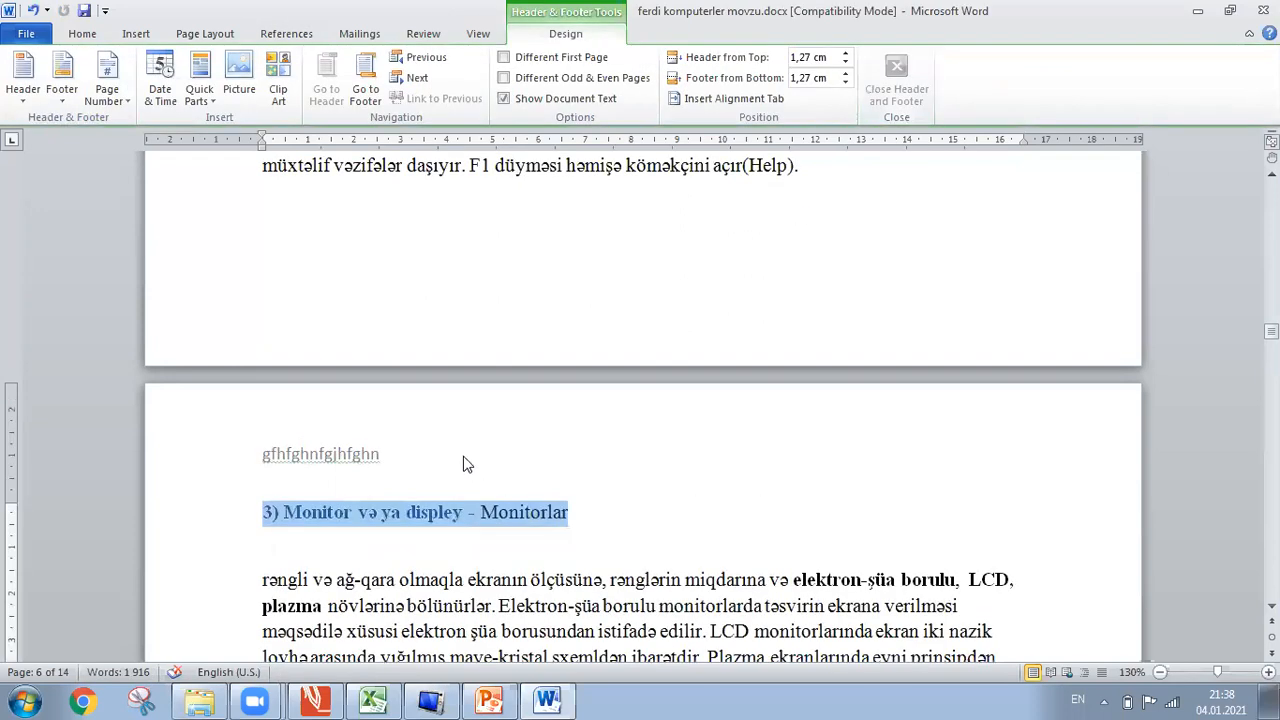
click(444, 522)
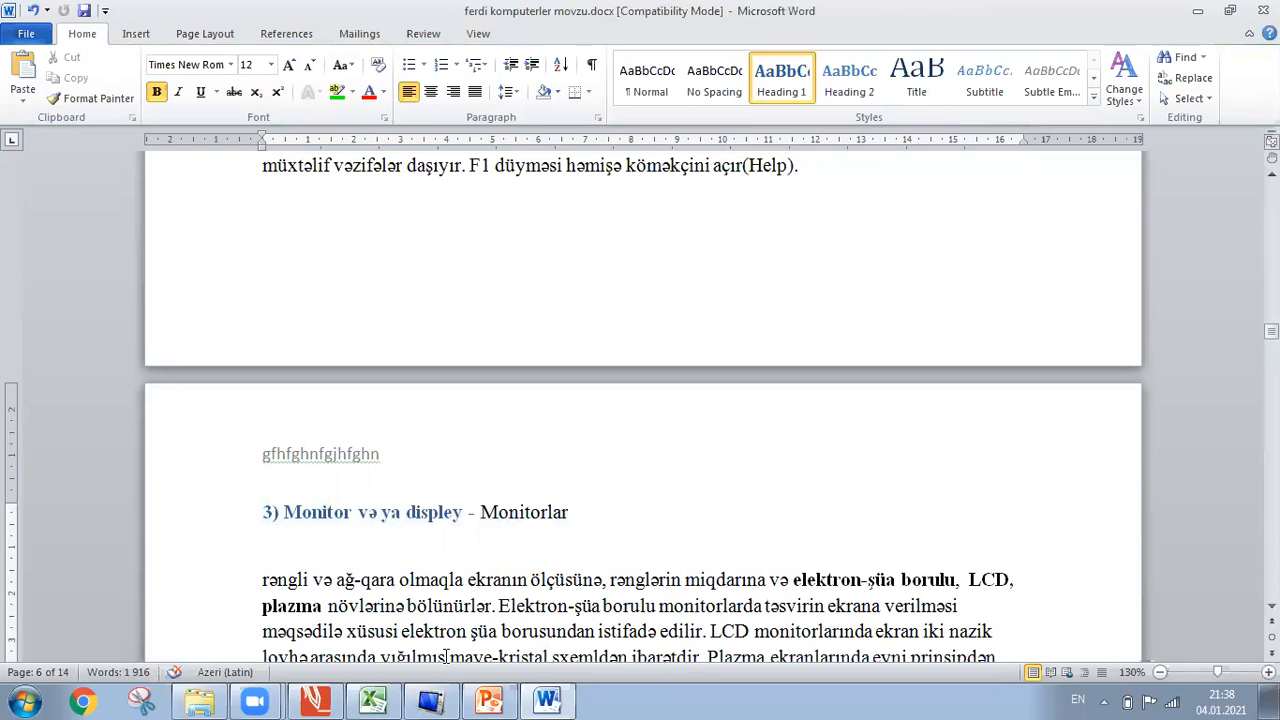
key(ctrl+End)
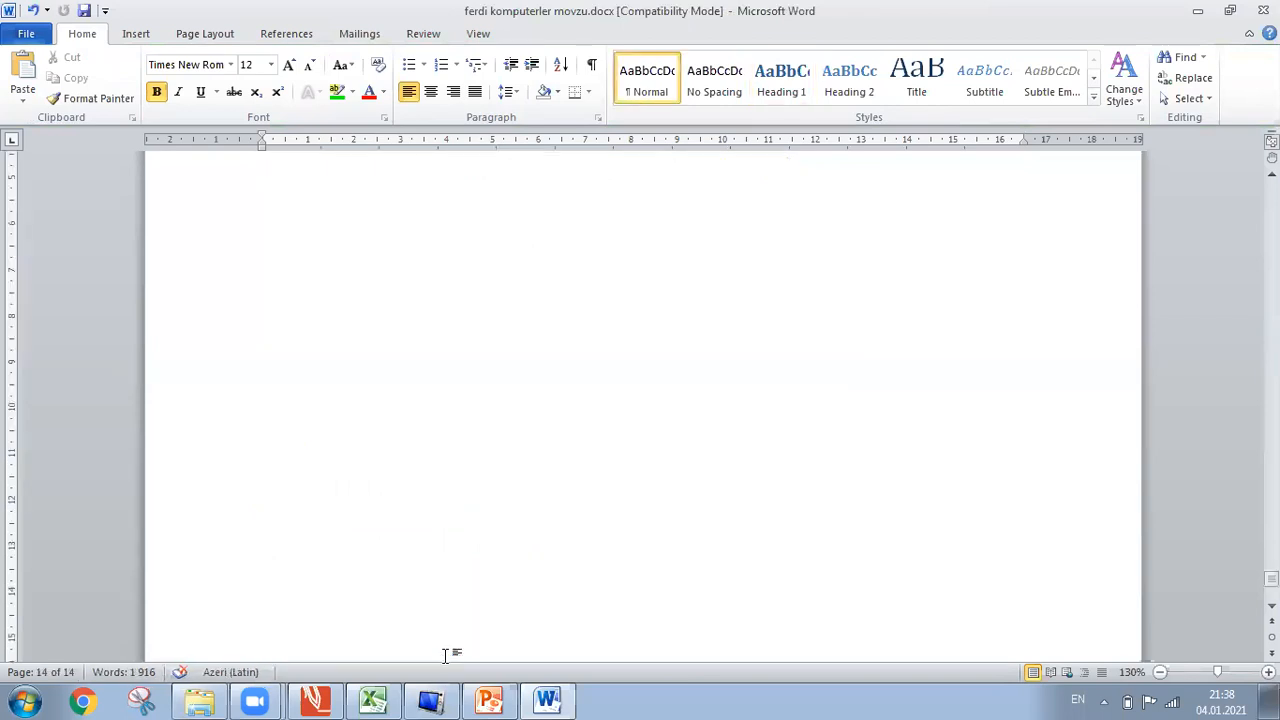
key(Up)
key(Up)
key(Up)
key(Up)
key(Up)
key(Up)
key(Up)
key(Up)
key(Up)
key(Down)
key(Down)
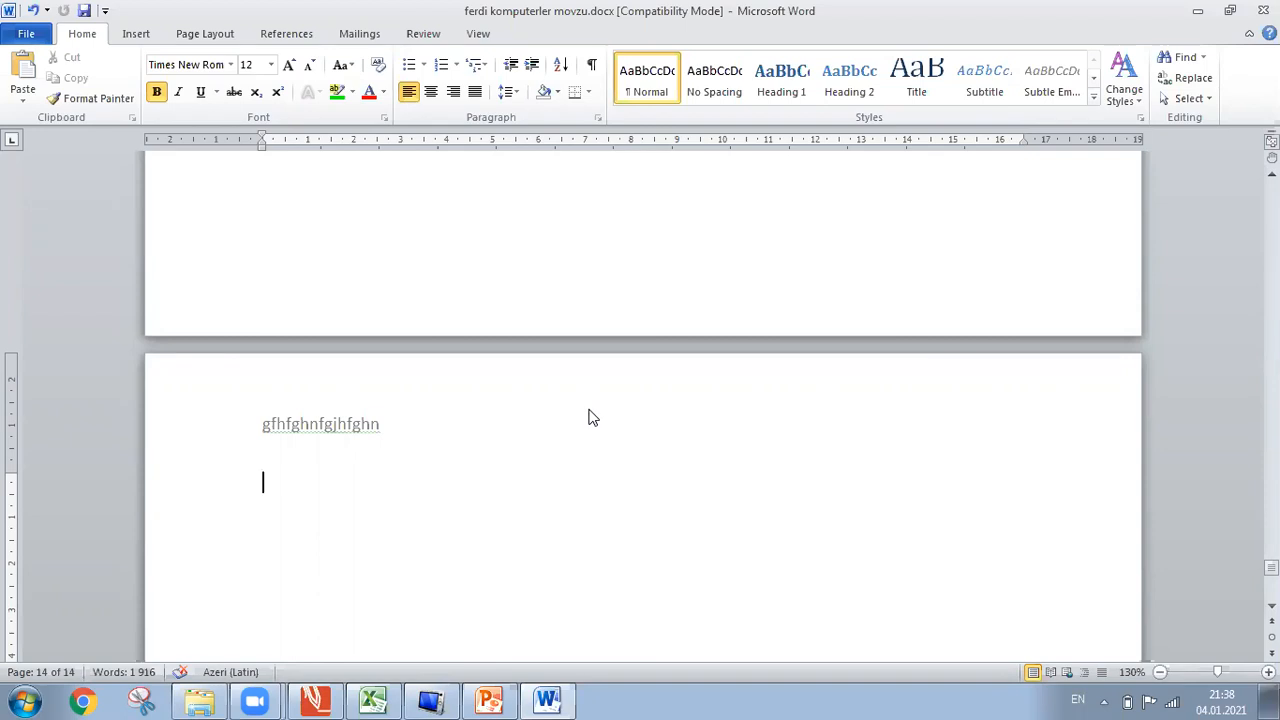
click(295, 33)
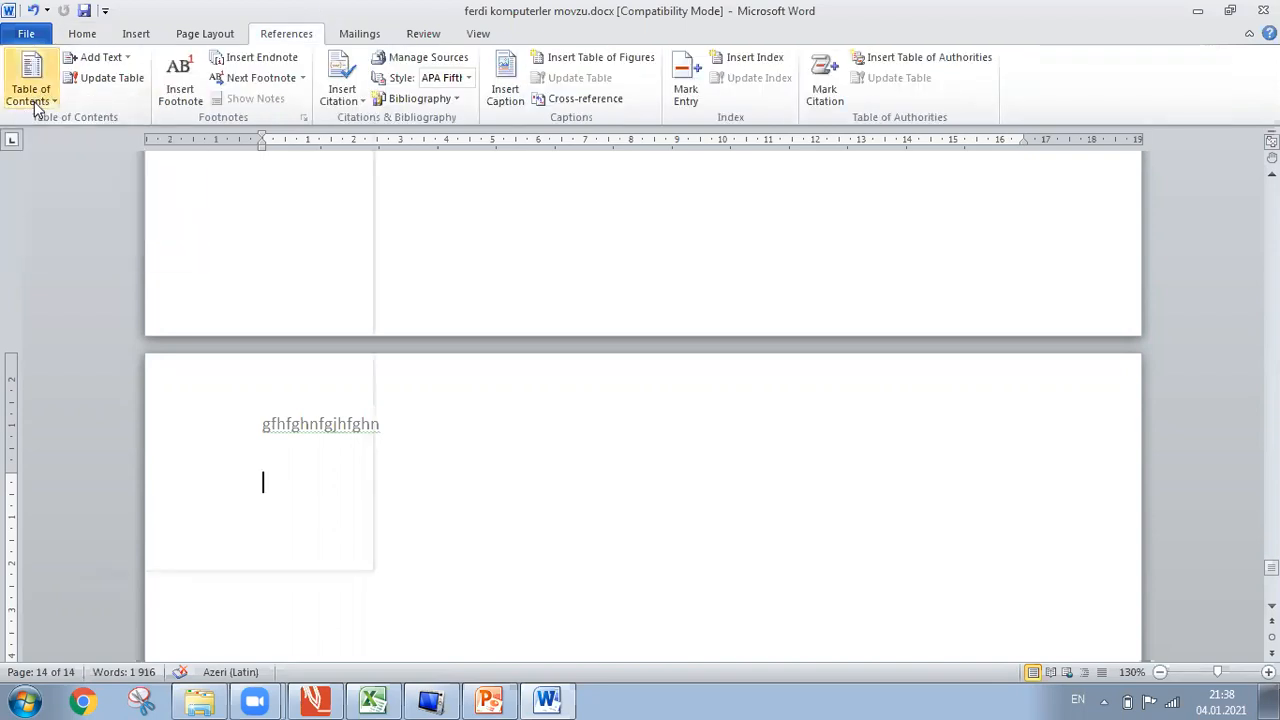
Insert Automatic Table 1 on page 14 and follow its Monitorlar entry to page 6.
click(36, 105)
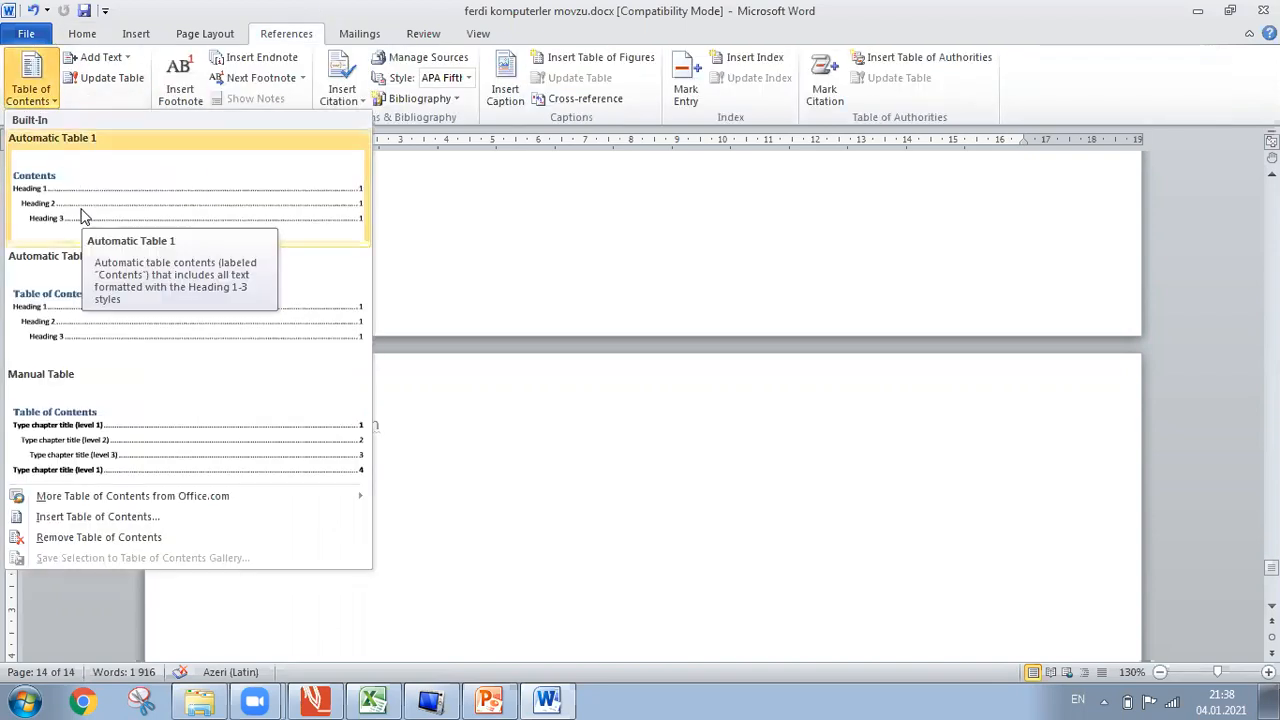
click(83, 217)
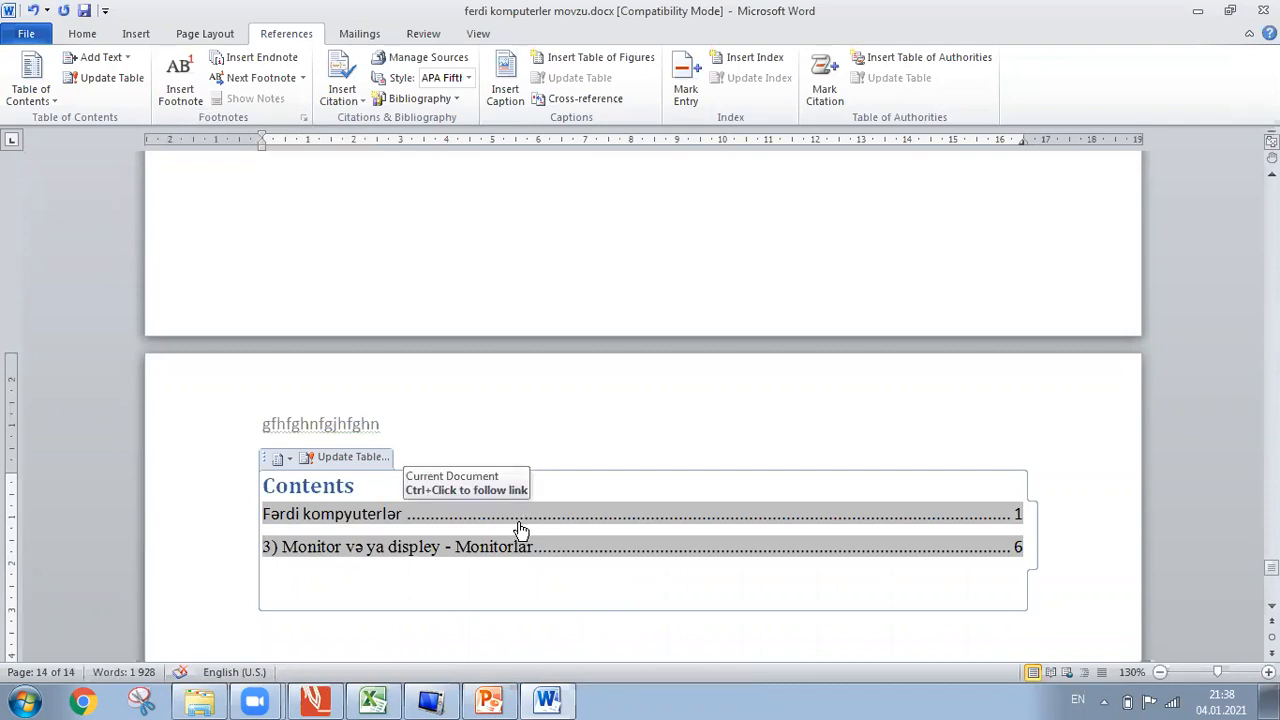
ctrl+click(380, 552)
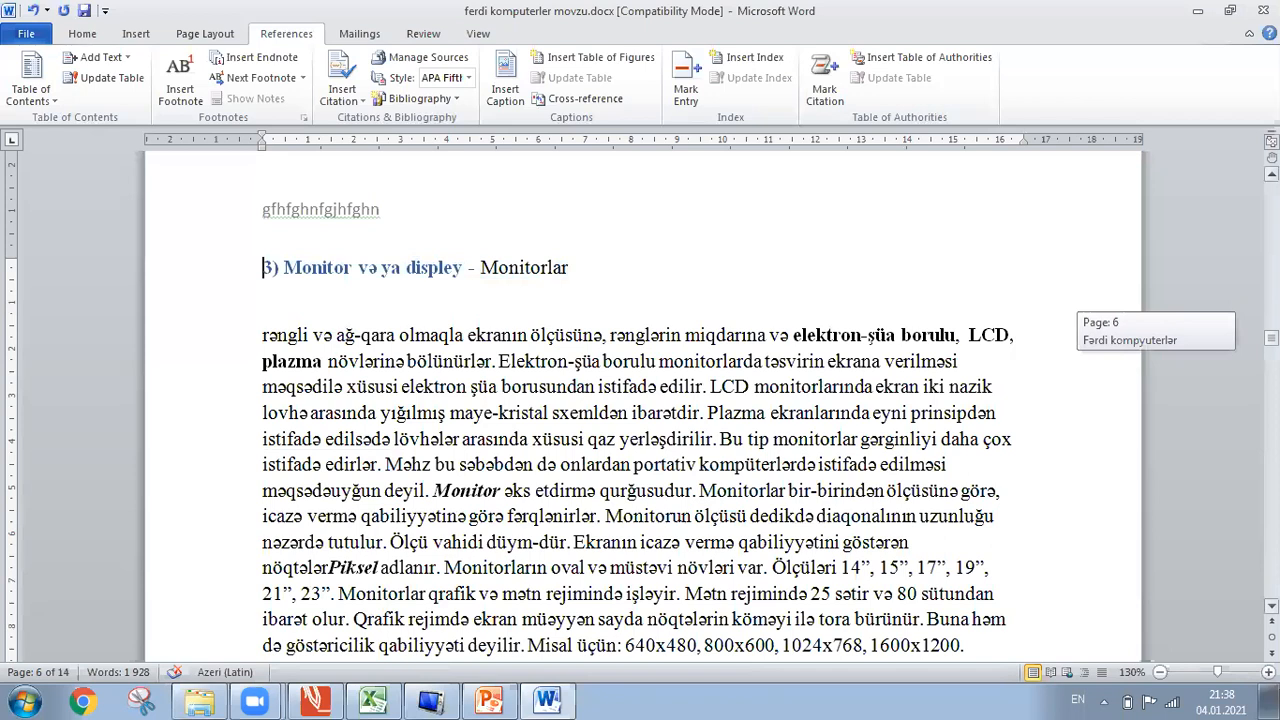
Return to the Contents table on page 14 and put the cursor inside it.
drag(1271, 338, 1271, 570)
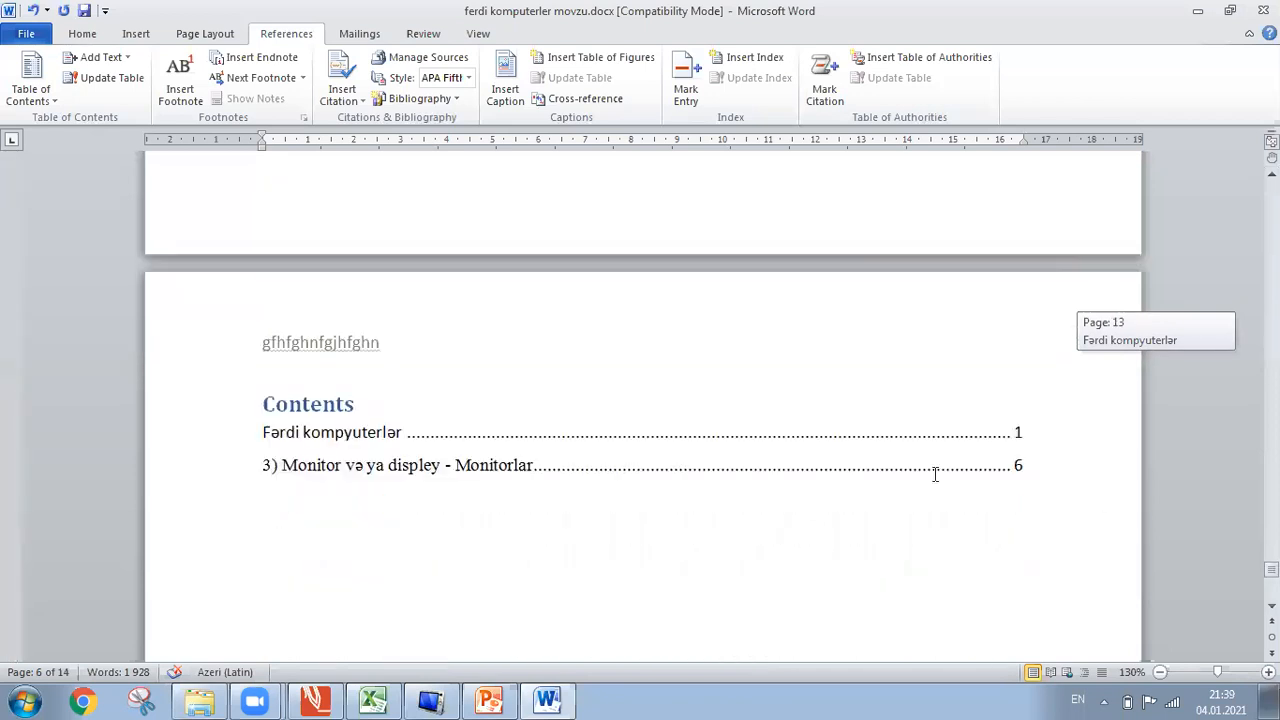
click(409, 562)
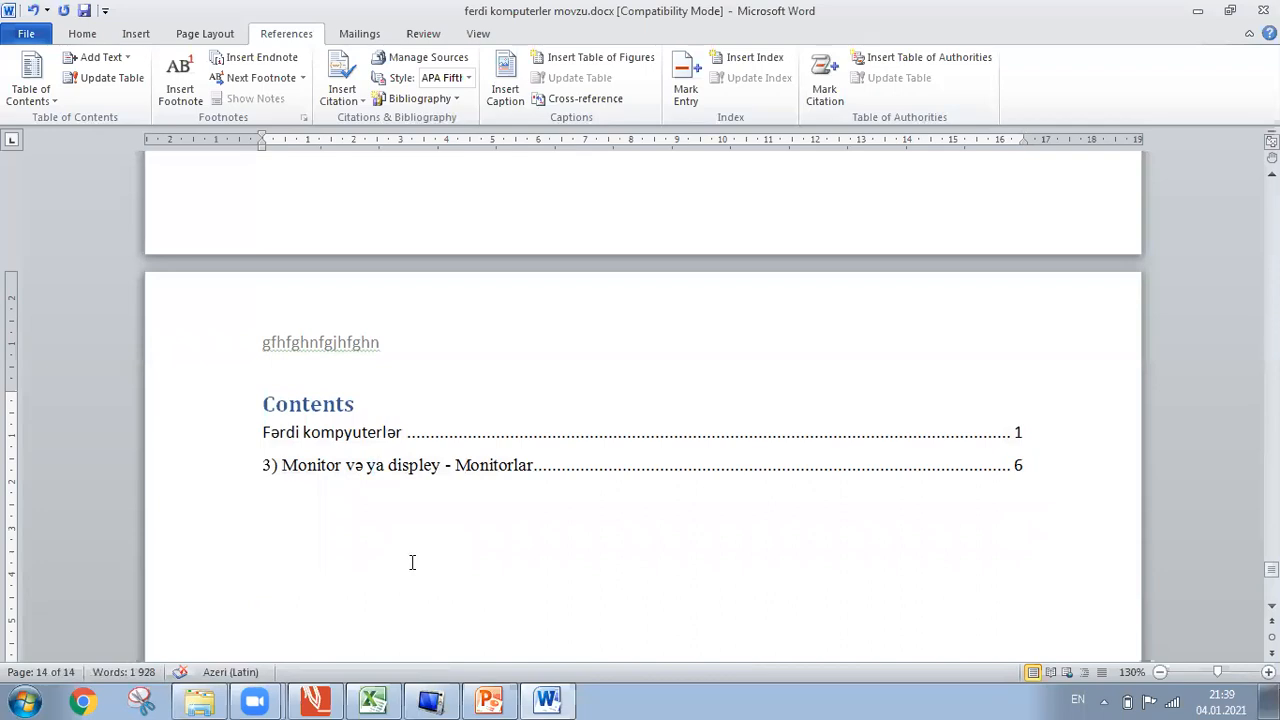
key(Up)
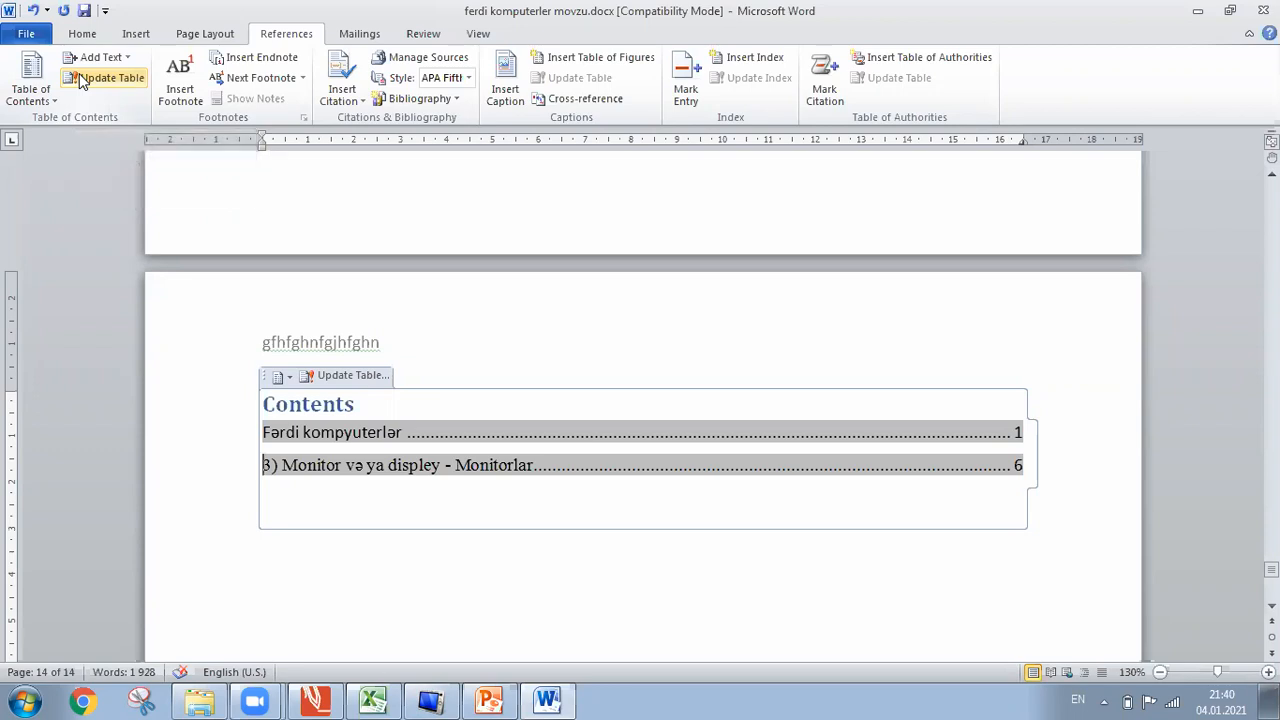
Undo the table of contents insertion and the edits before it.
click(33, 9)
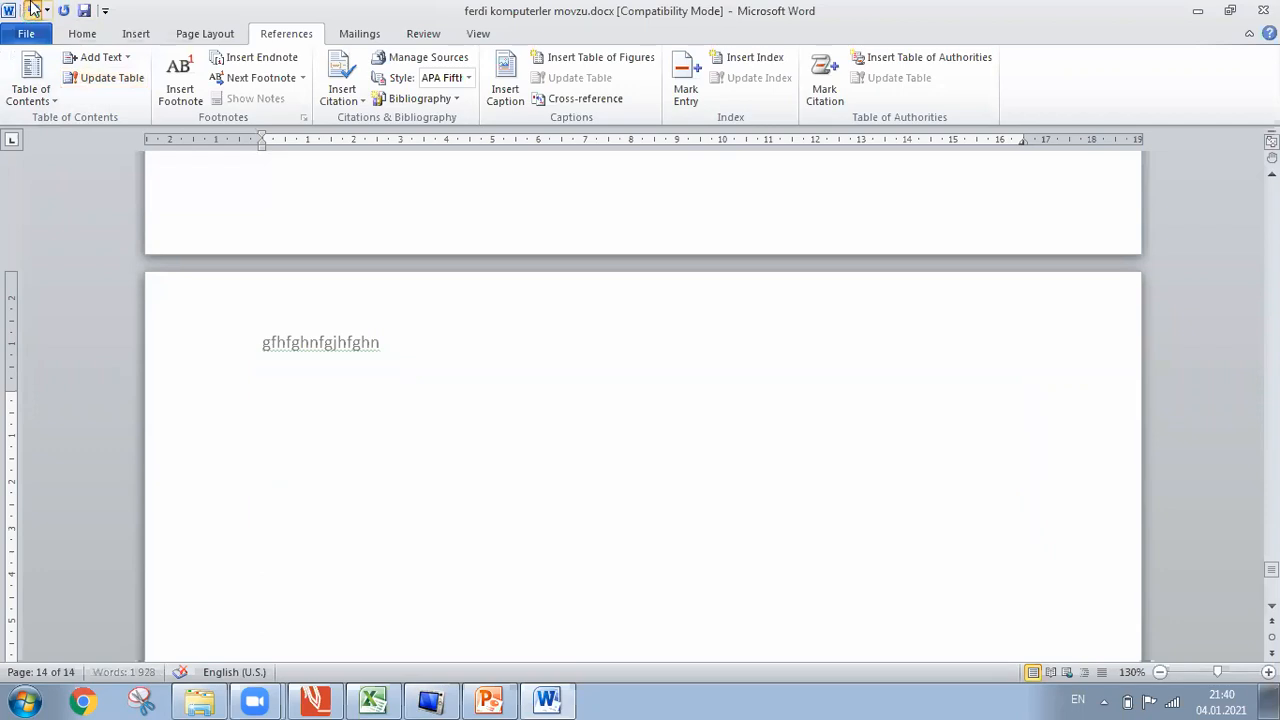
click(33, 9)
click(33, 9)
click(33, 9)
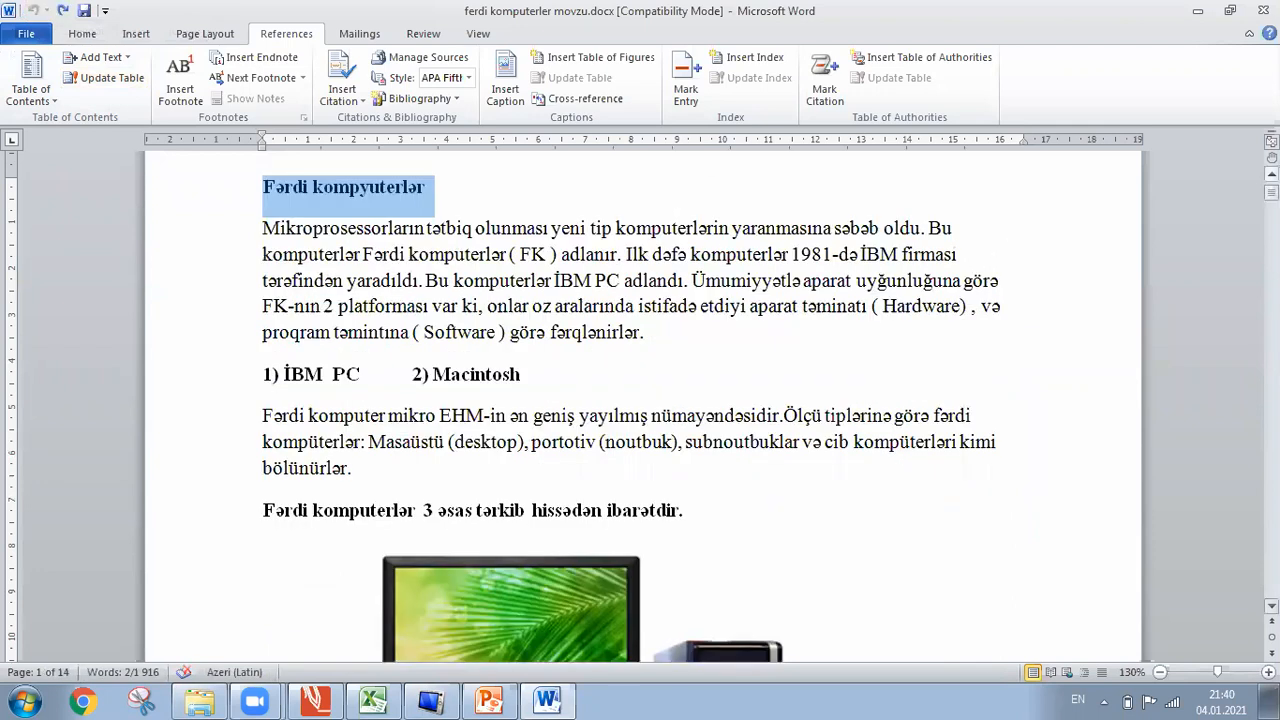
Select the word 'Mikroprosessorların' in the first paragraph on page 1.
scroll(434, 234, up, 2)
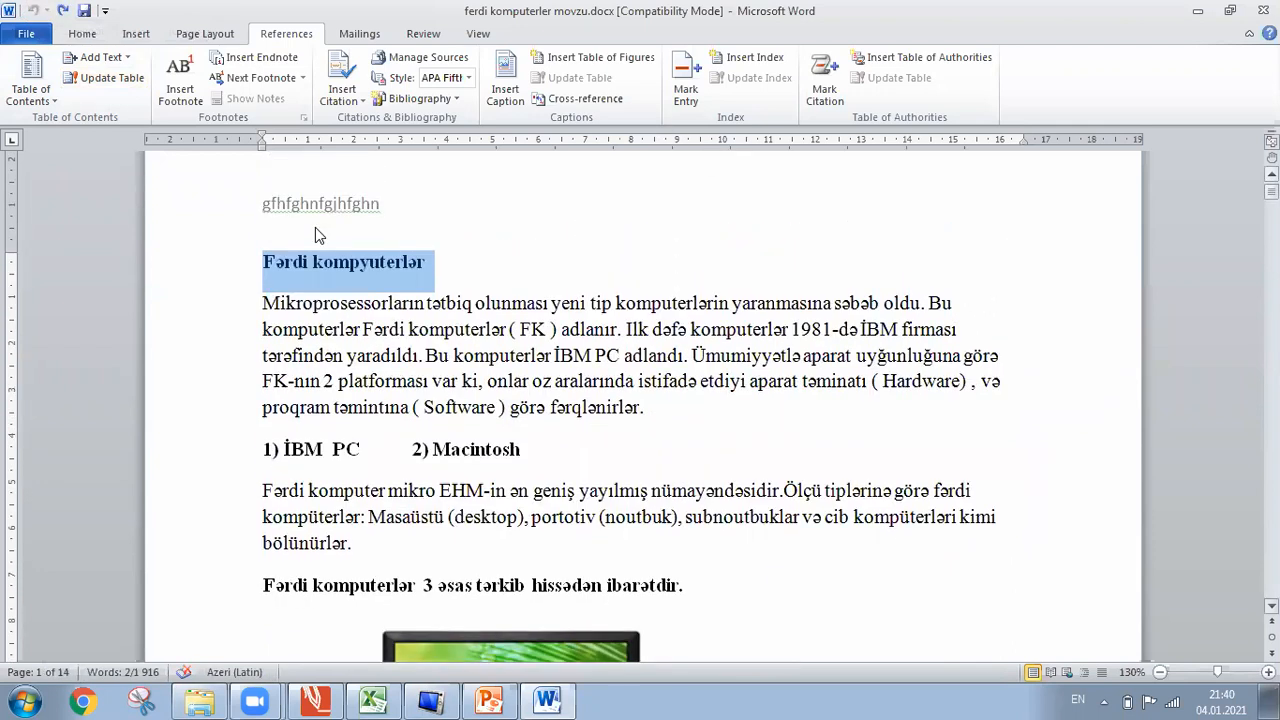
click(392, 305)
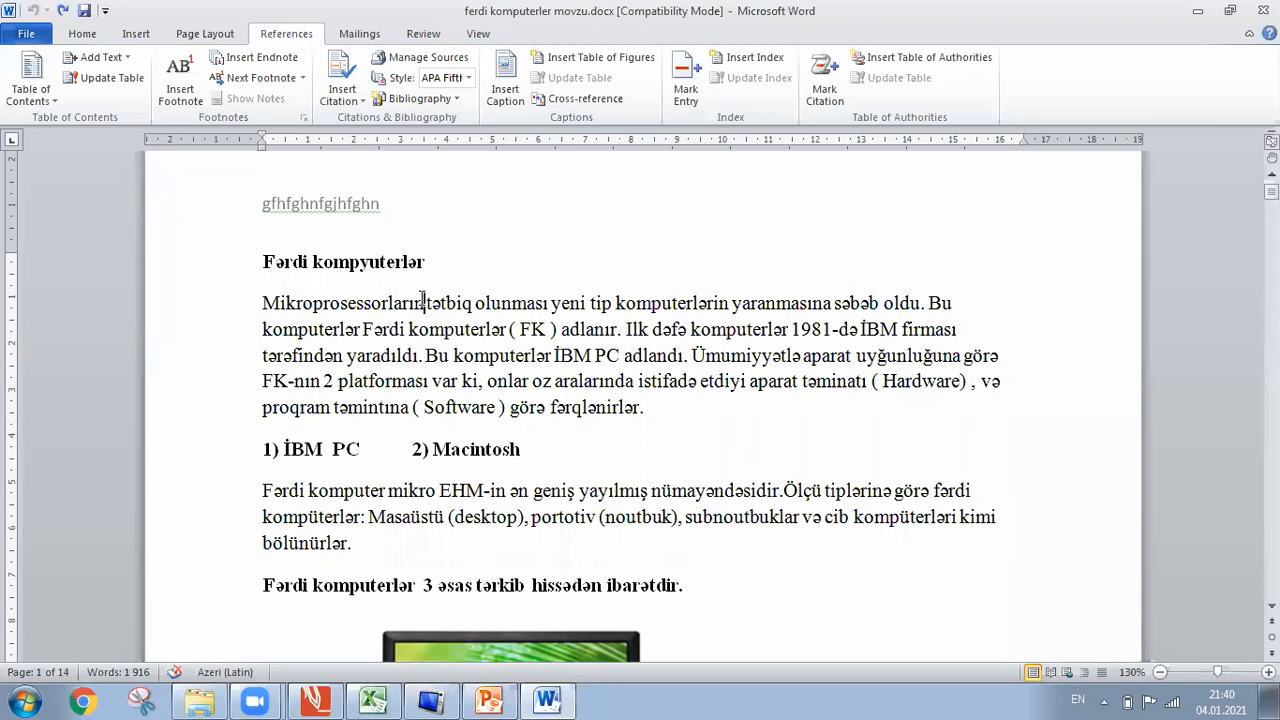
drag(424, 301, 262, 300)
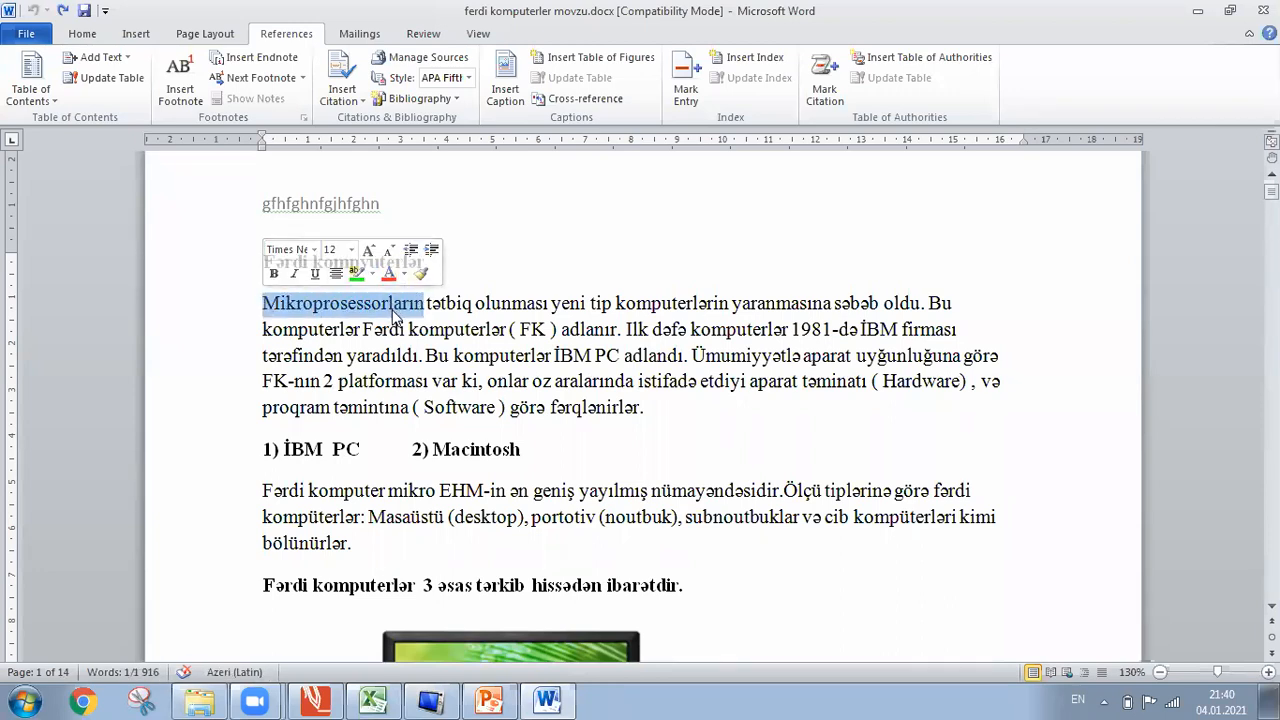
Insert footnote 1 reading 'emal etmek' and double-click its mark to check it.
click(177, 100)
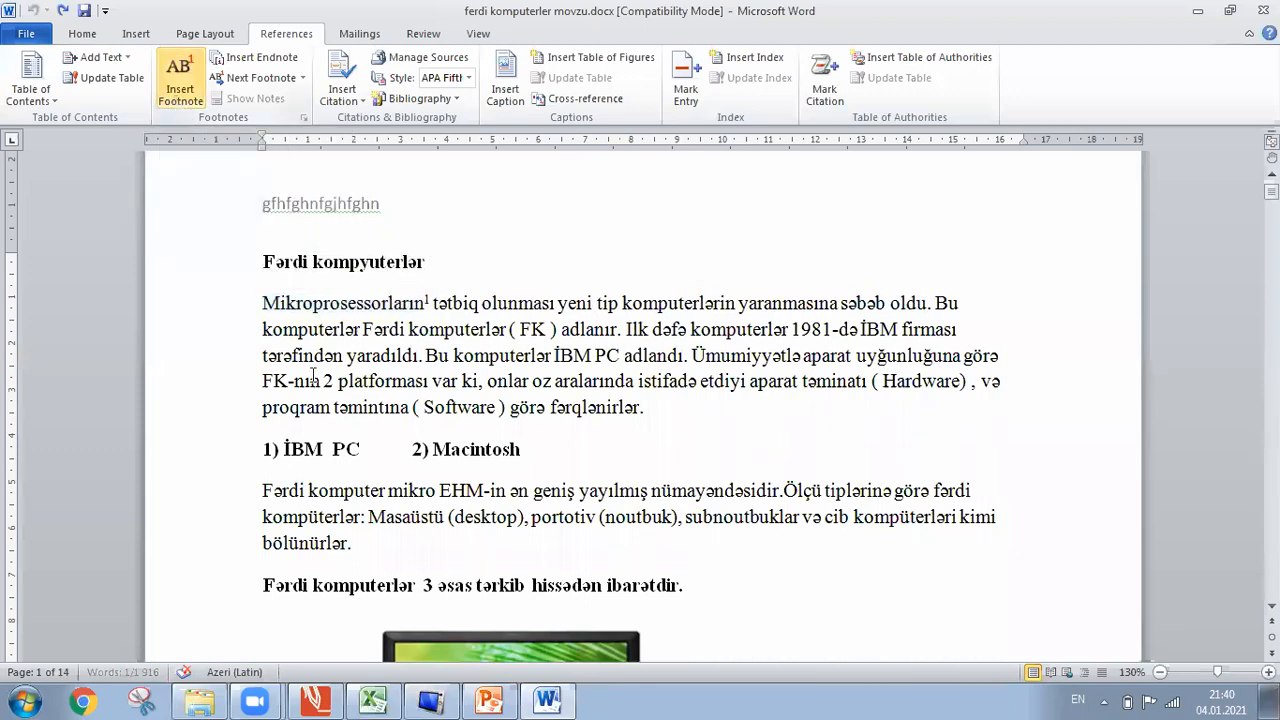
text(emal)
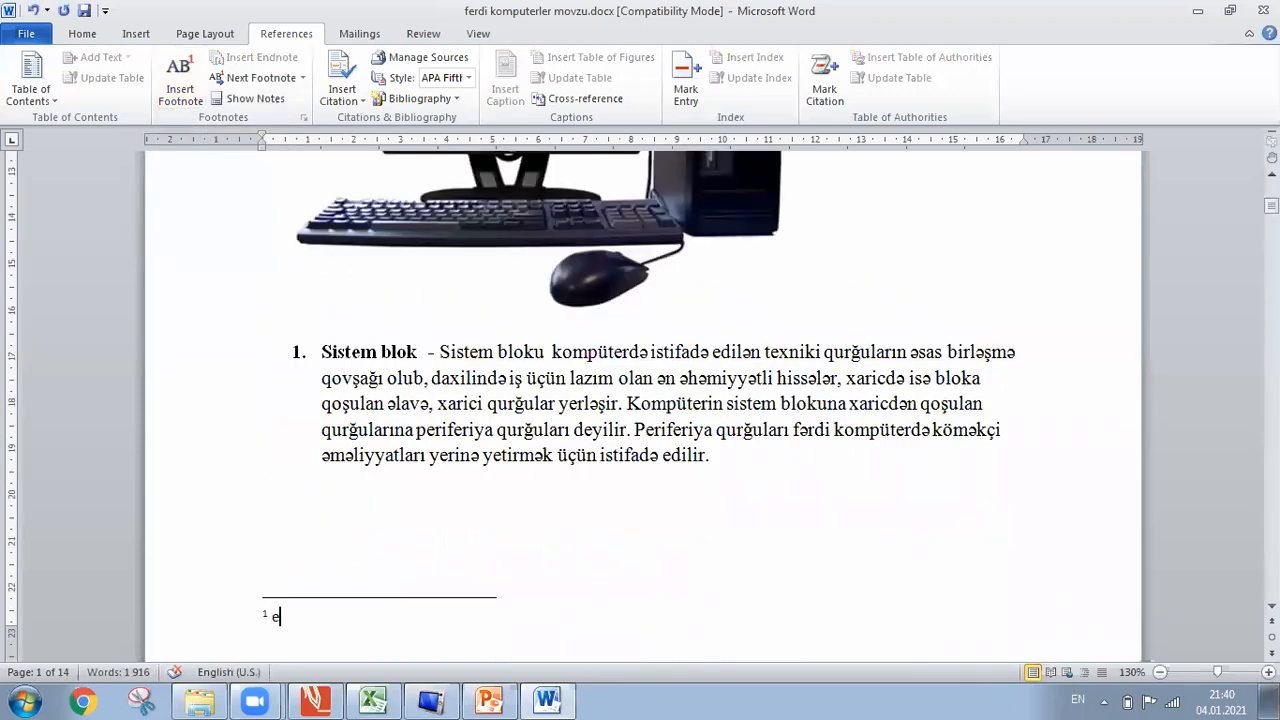
text( etmek)
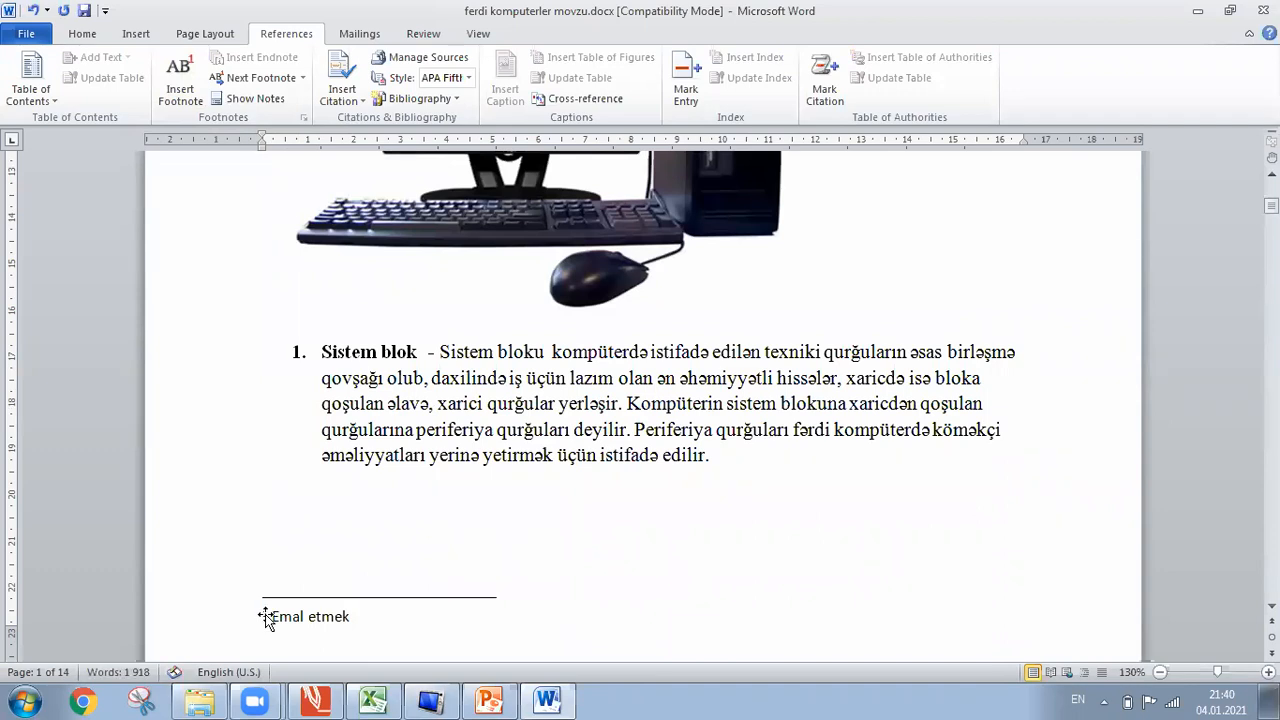
scroll(412, 185, up, 6)
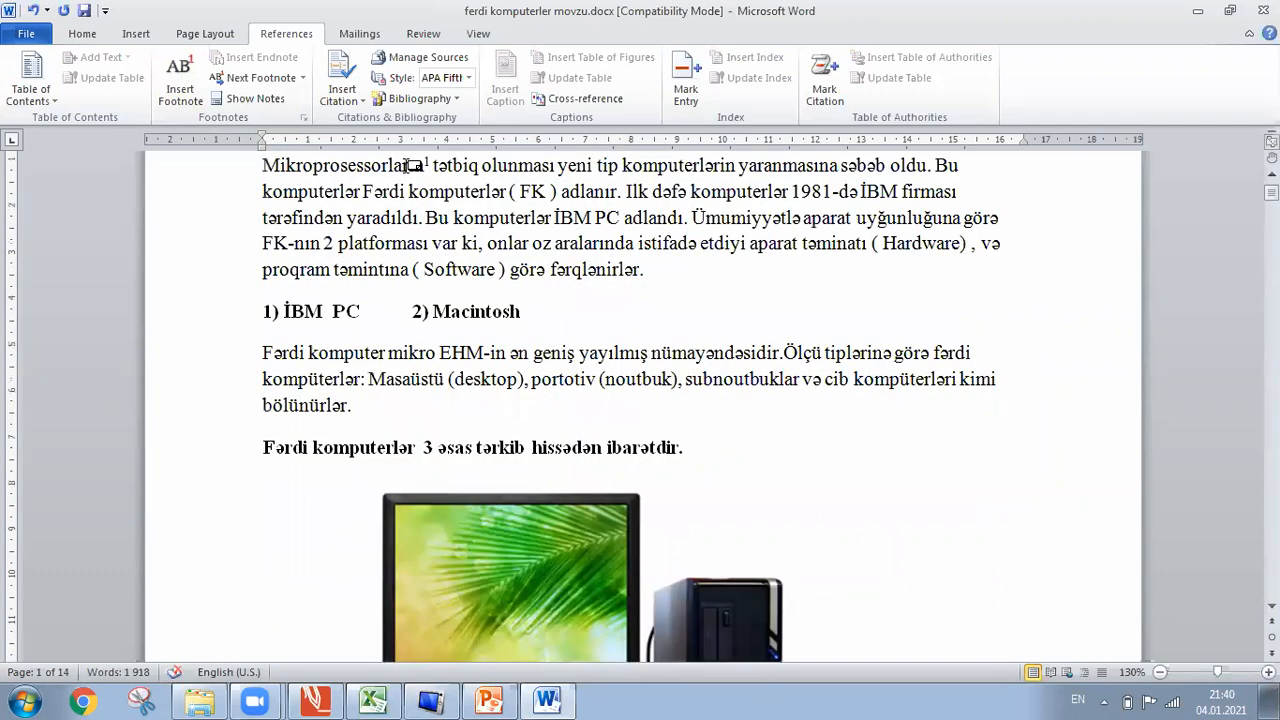
mouse_move(430, 162)
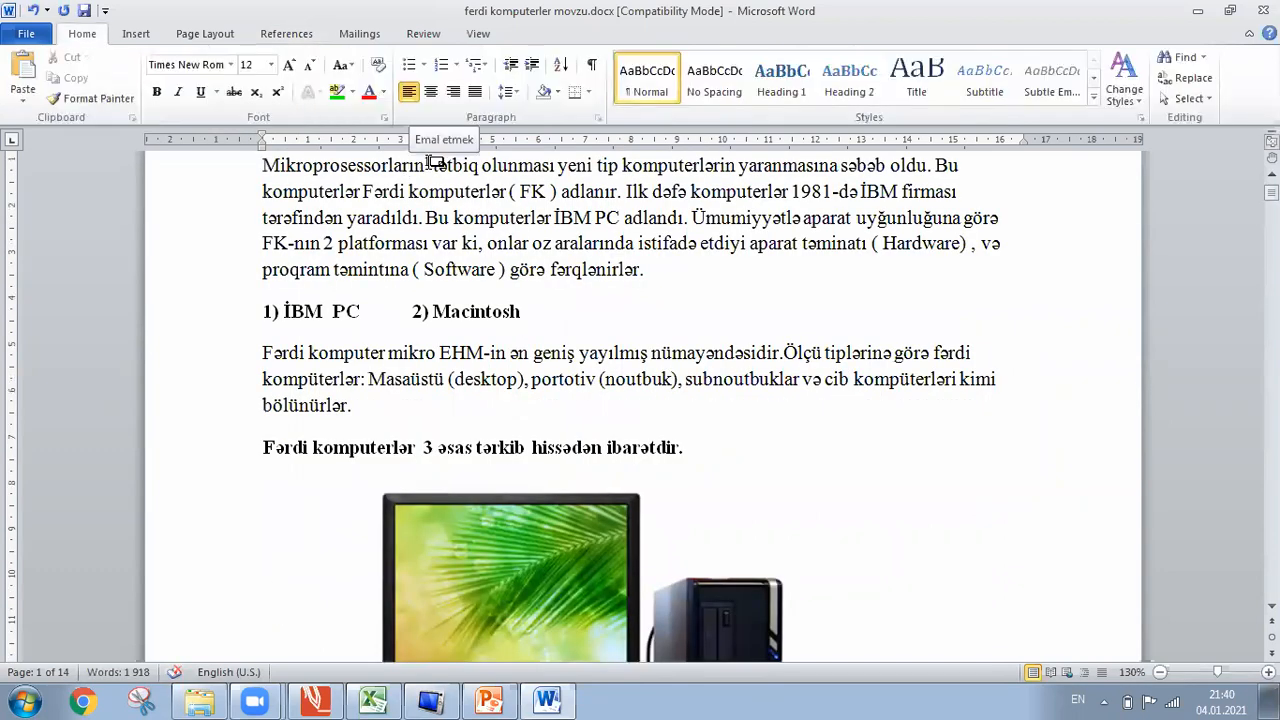
click(427, 163)
double_click(430, 163)
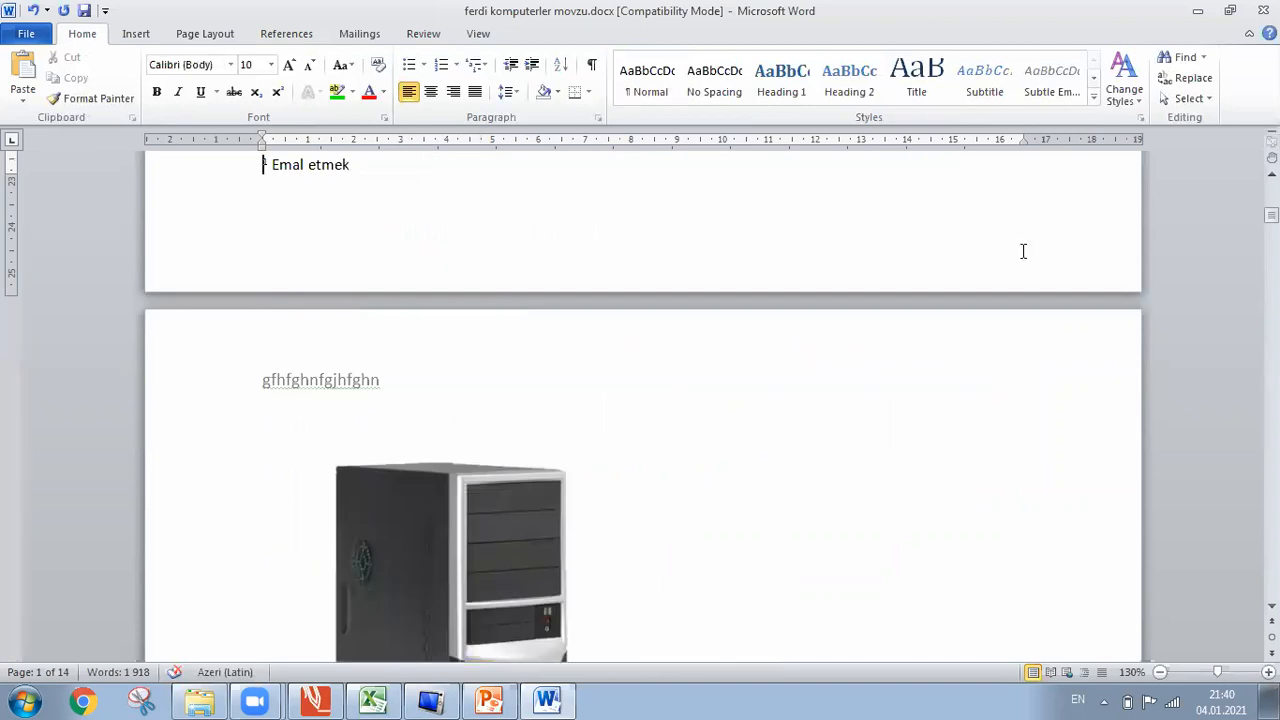
Go back from the footnote text and select 'Sistem' in the first list item.
click(1272, 174)
scroll(643, 406, up, 4)
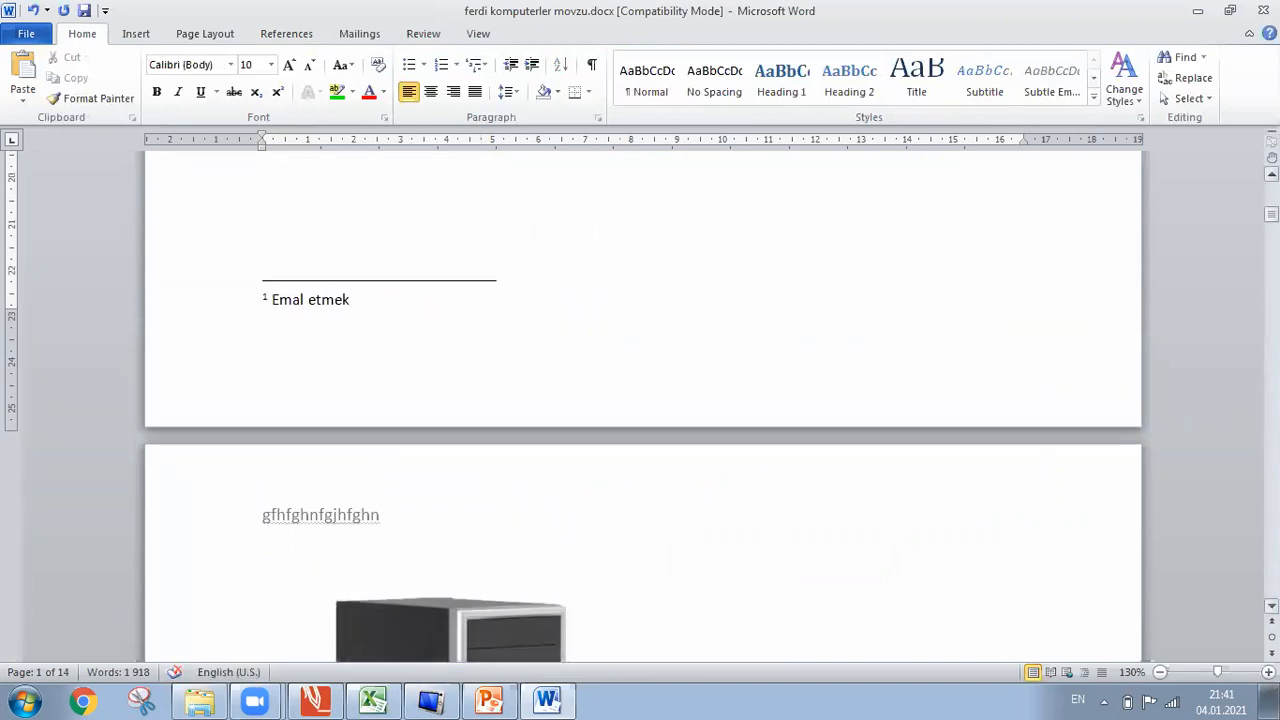
scroll(357, 209, up, 2)
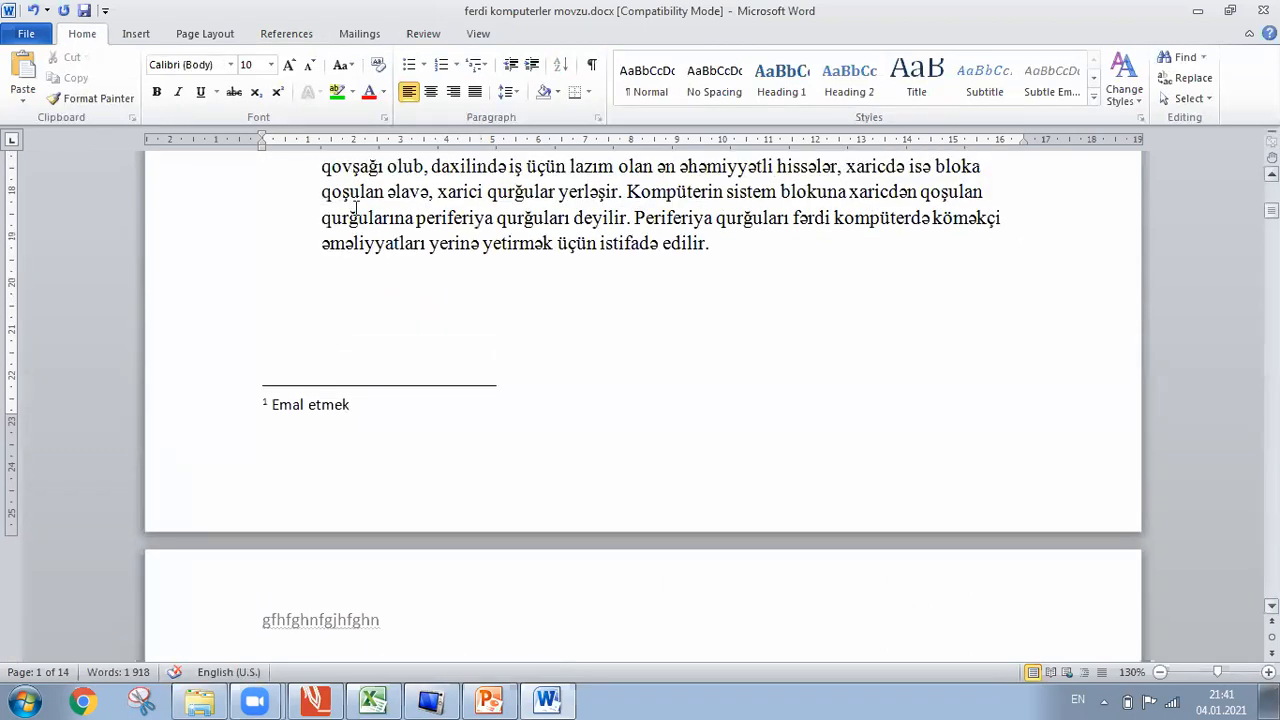
drag(440, 185, 492, 186)
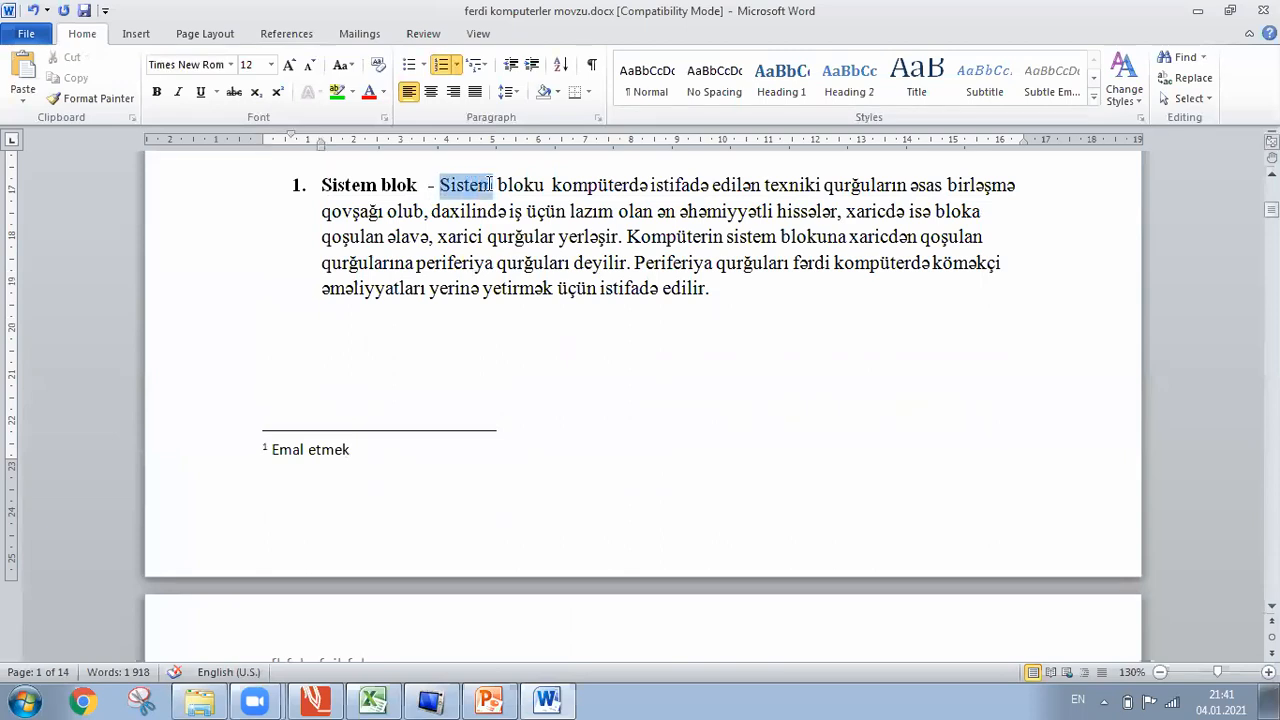
Add footnote 2 reading 'dfgdfg' to the word 'Sistem' from the References tab.
click(287, 33)
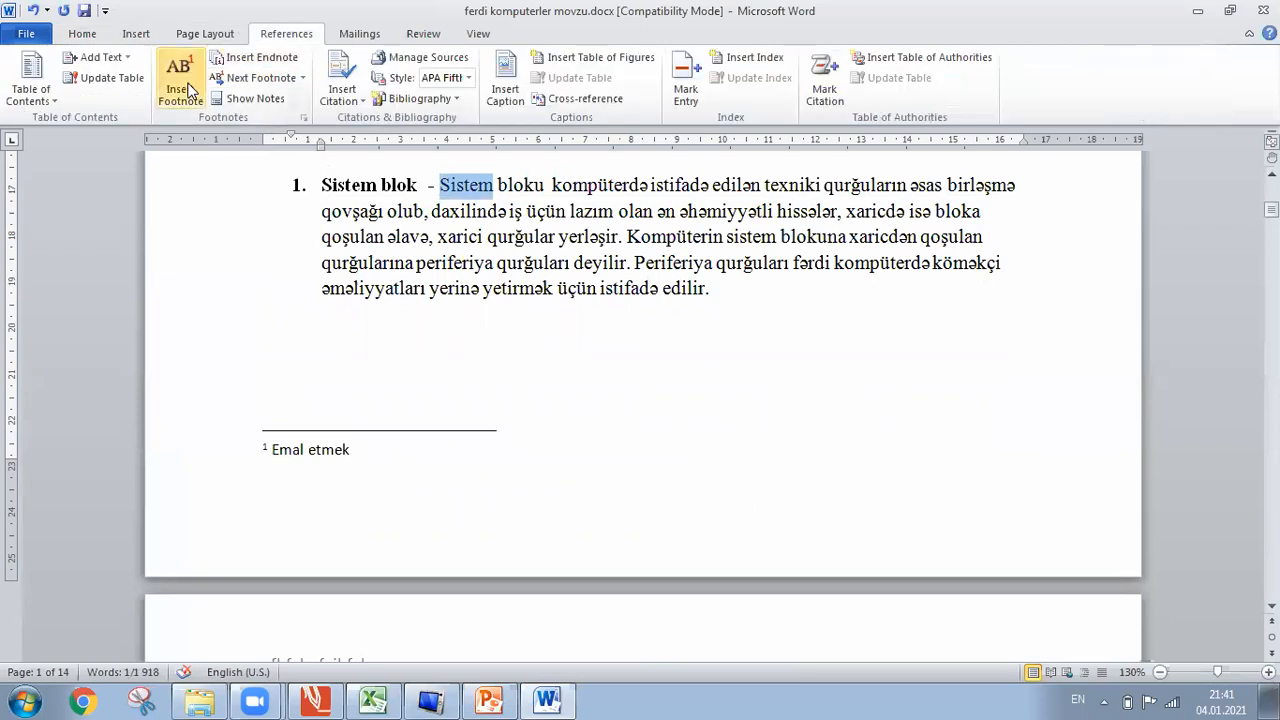
click(190, 90)
text(dfgdfg)
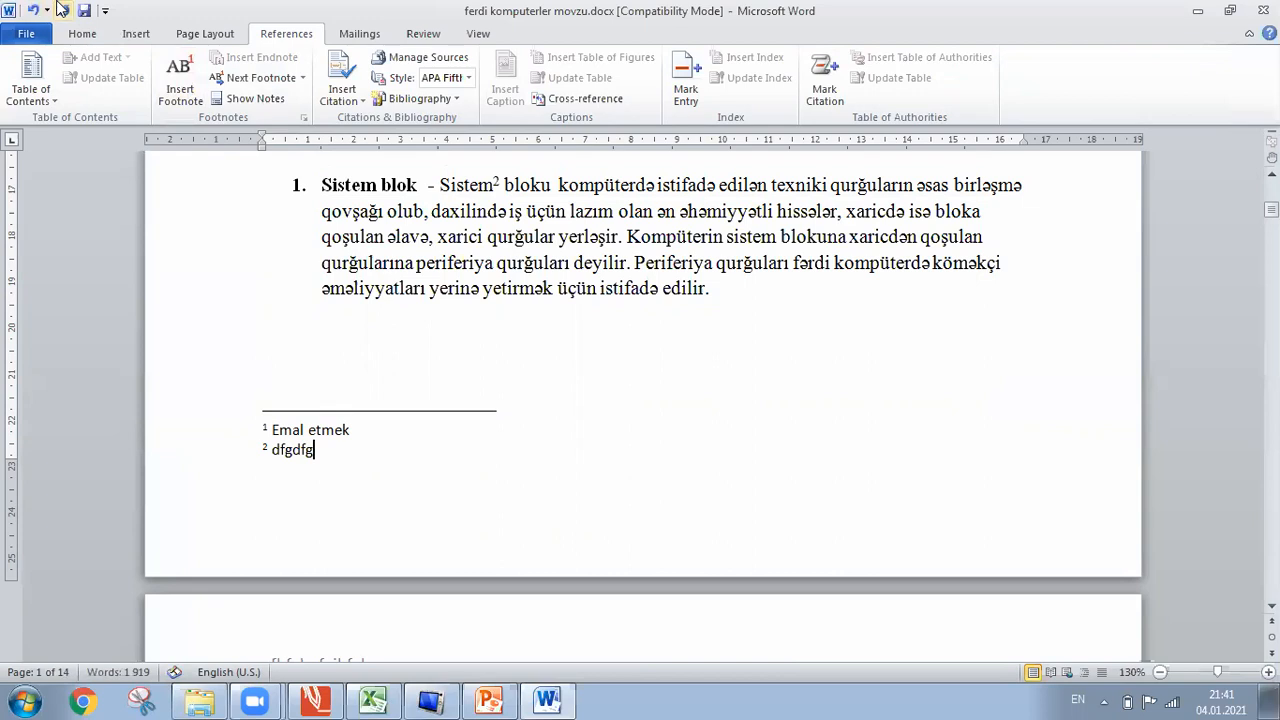
Undo both footnotes, removing their texts and marks.
click(34, 10)
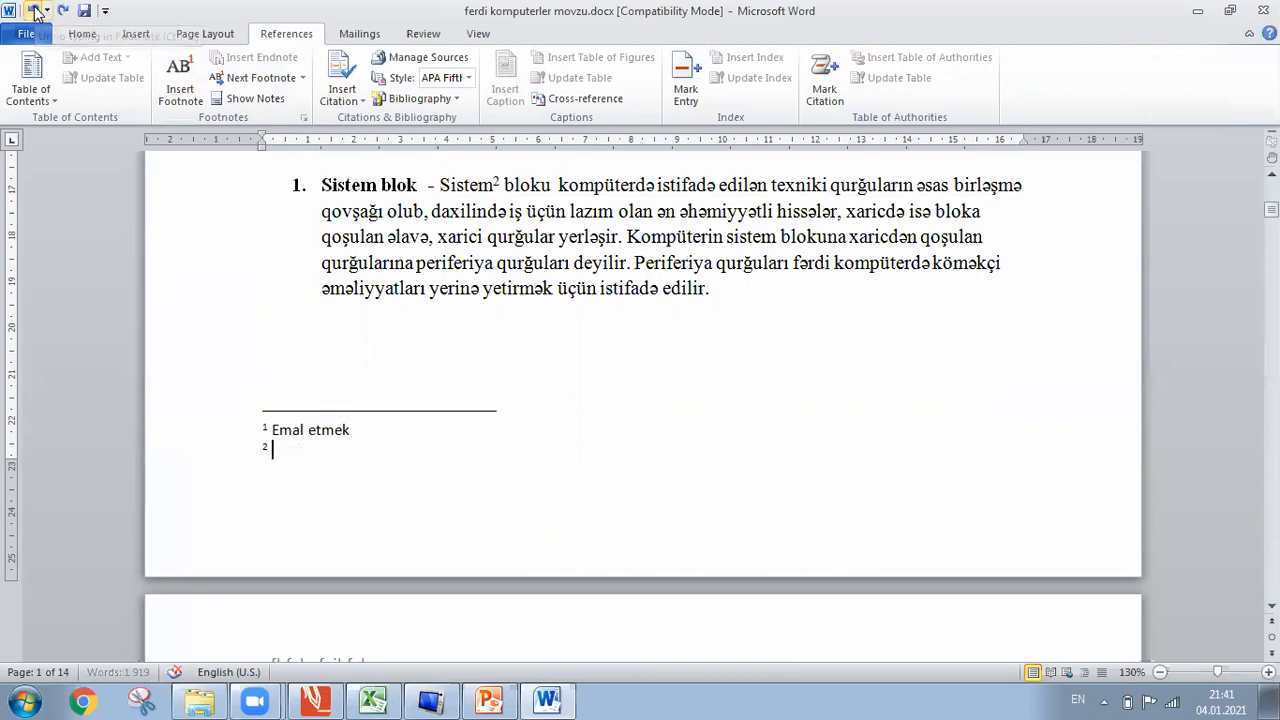
click(34, 10)
click(34, 10)
click(34, 10)
click(34, 10)
click(34, 10)
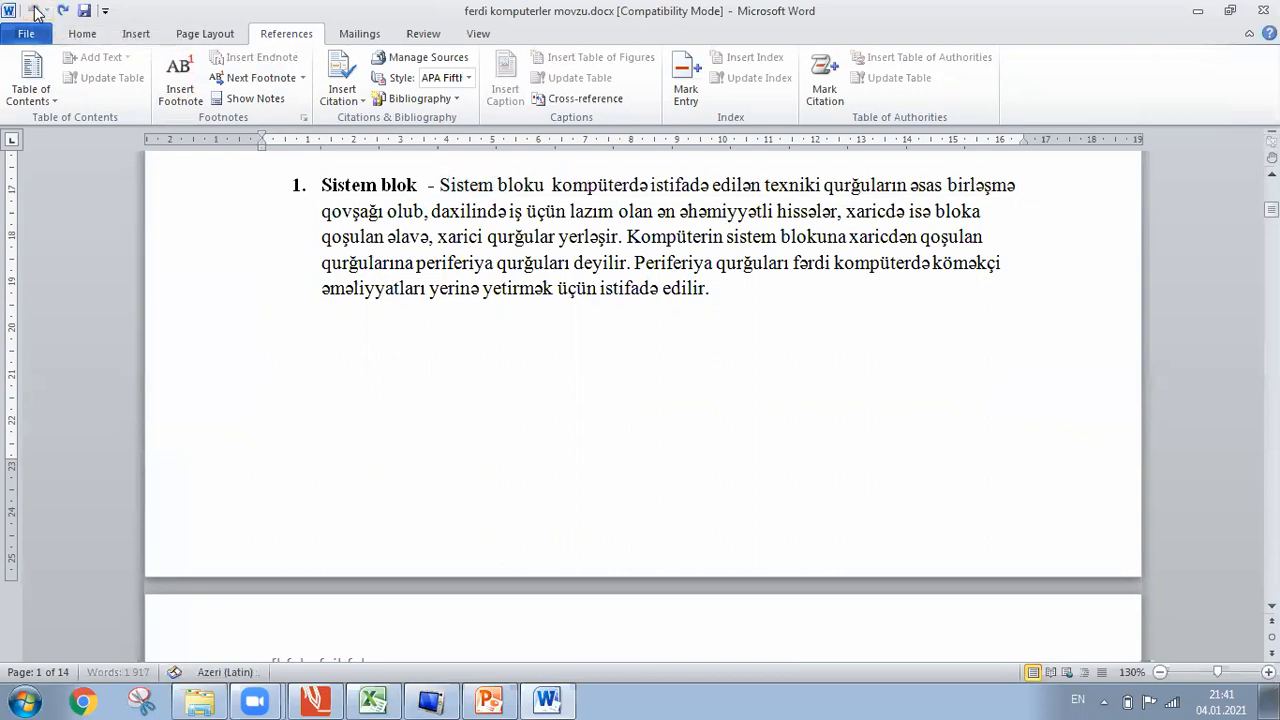
click(34, 10)
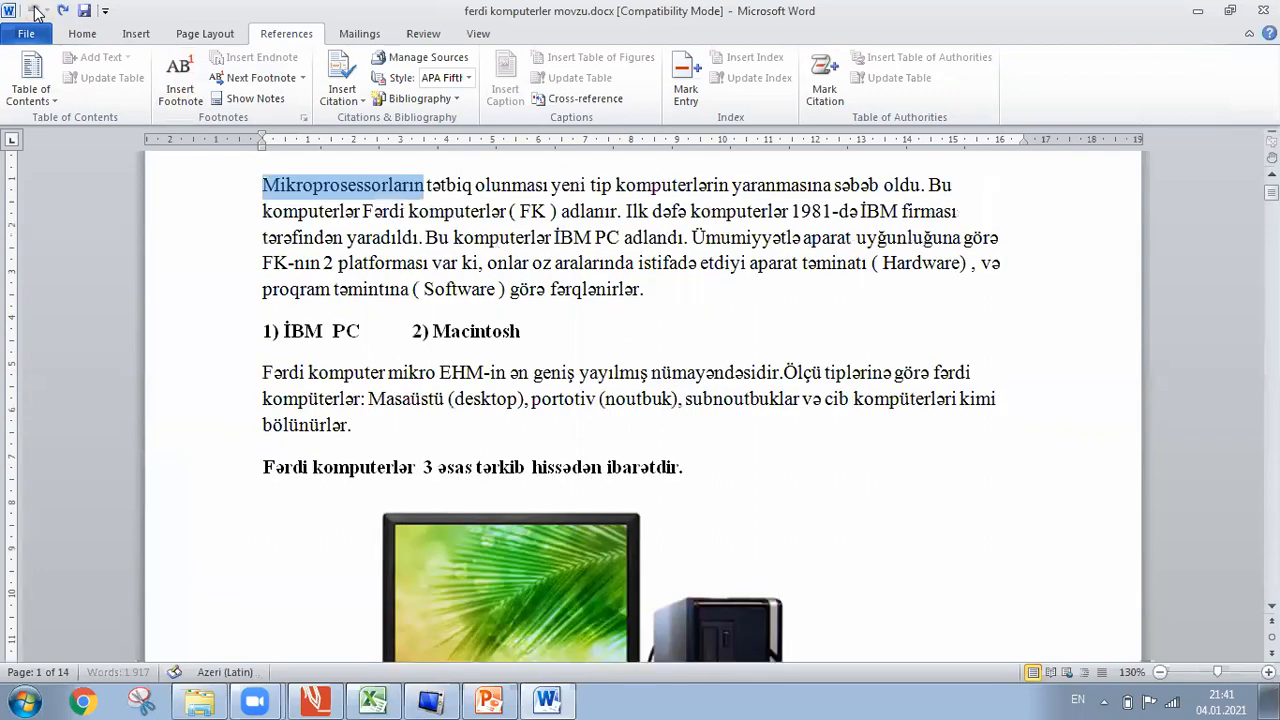
Undo several more earlier edits in the document.
click(34, 10)
click(34, 10)
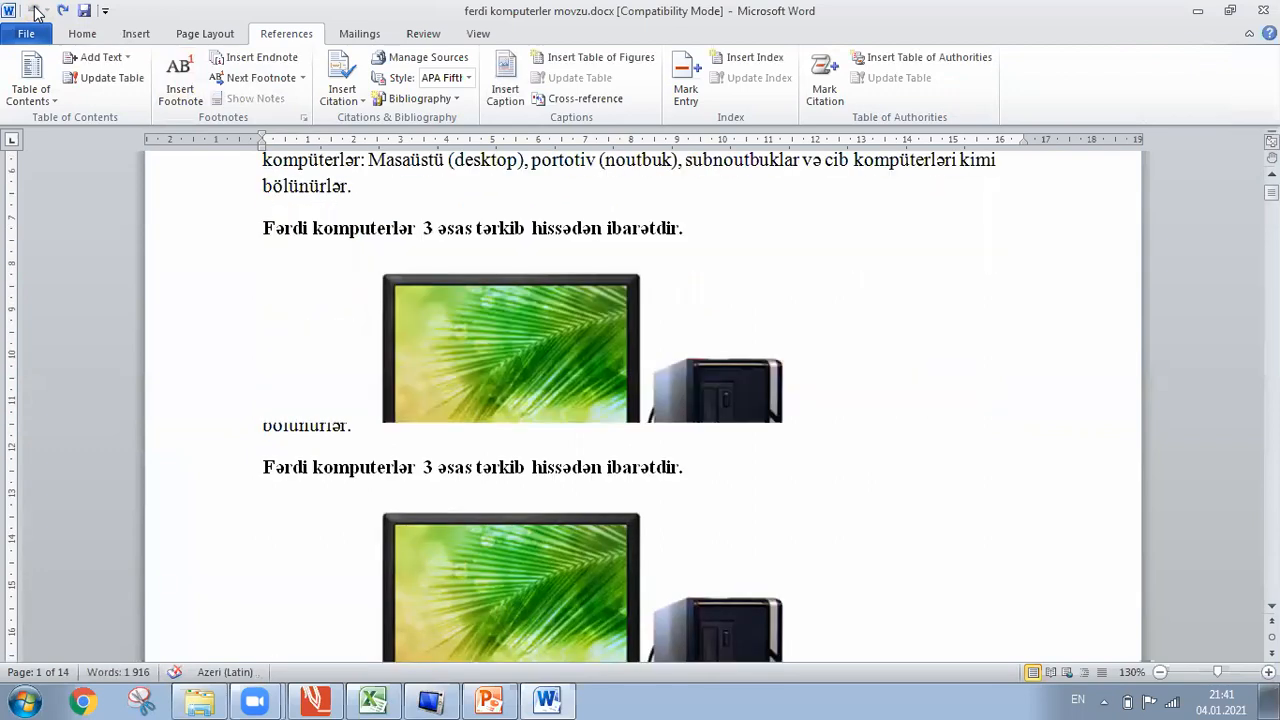
click(34, 10)
click(34, 10)
click(34, 10)
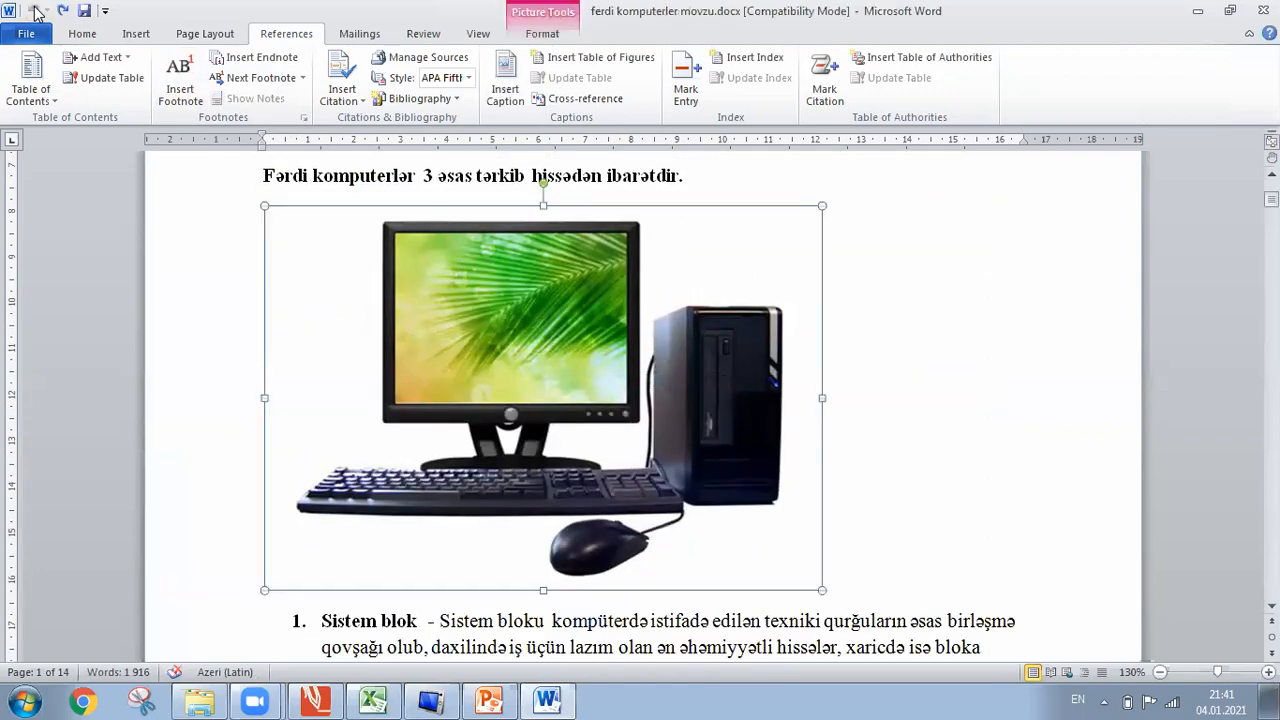
click(34, 10)
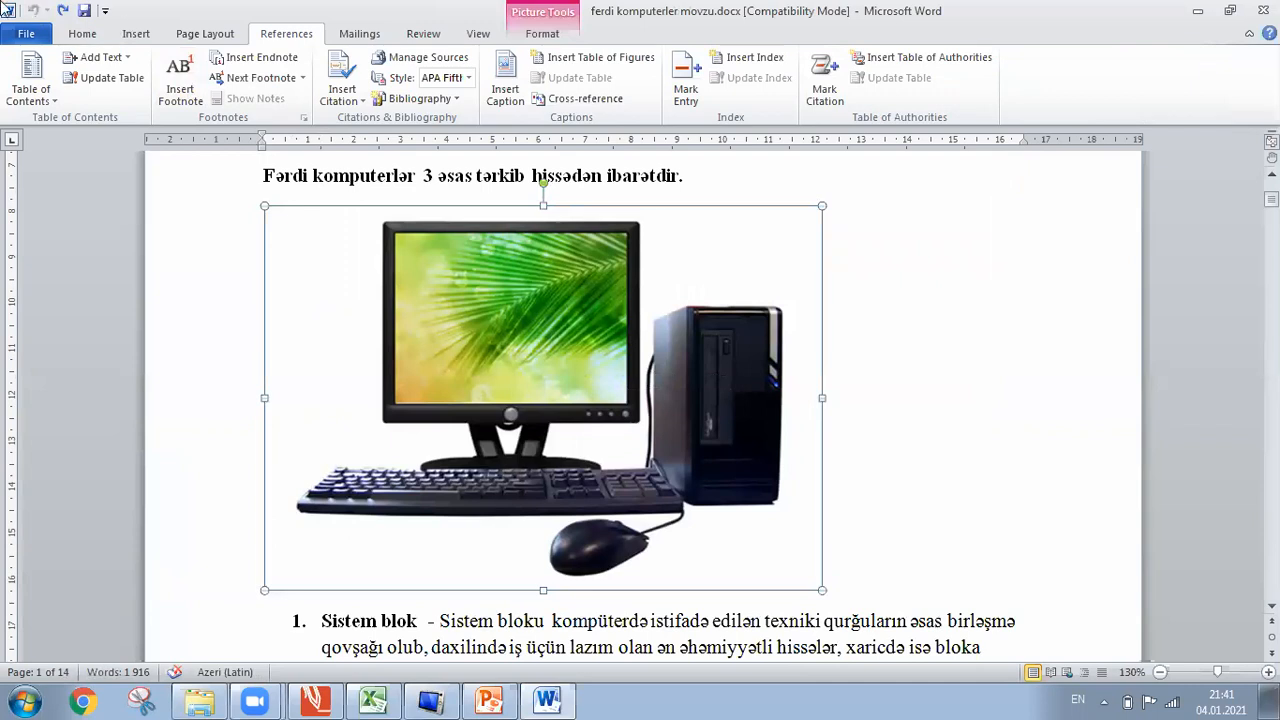
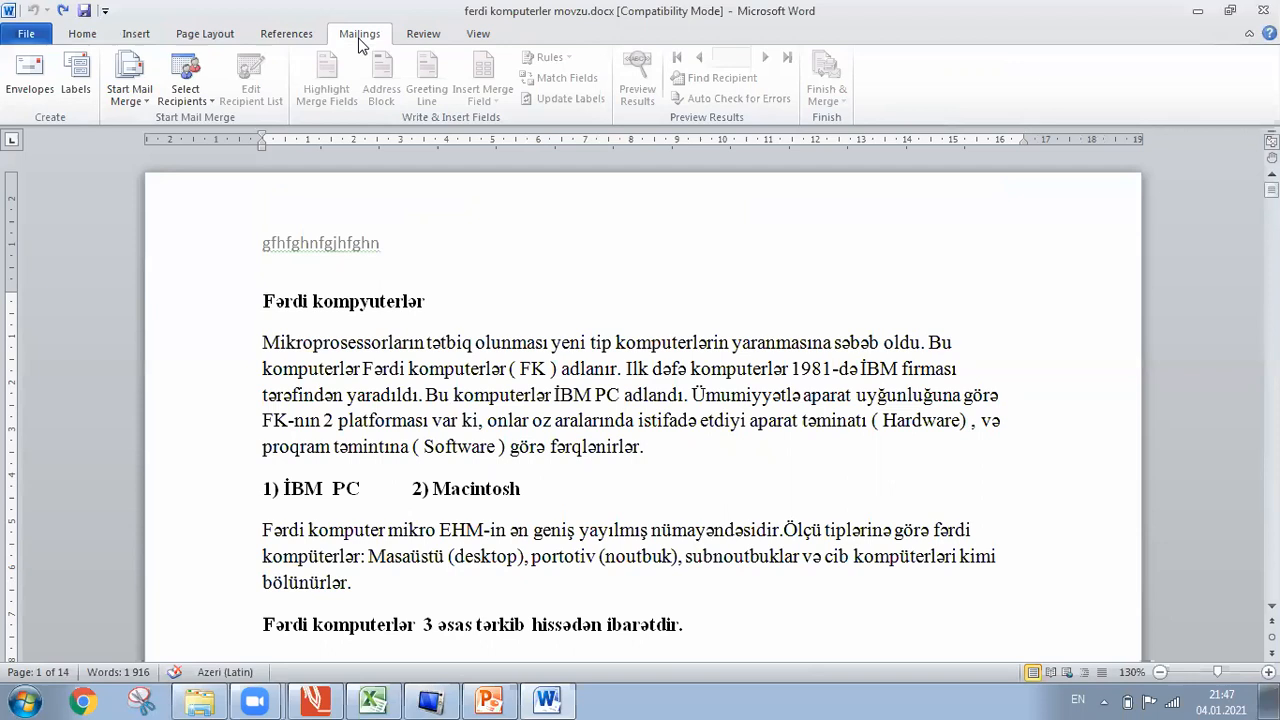
Glance at the File tab's e-mail sending options, then switch to the Review tools.
click(36, 40)
click(34, 326)
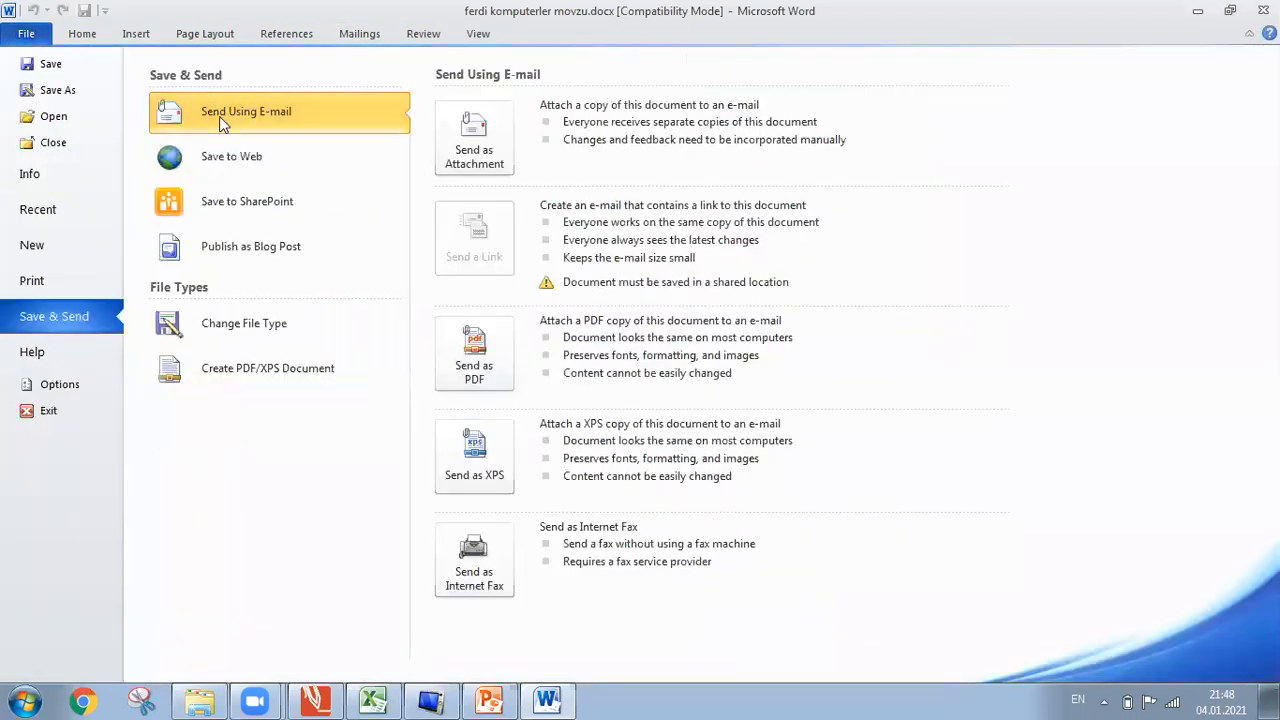
click(354, 36)
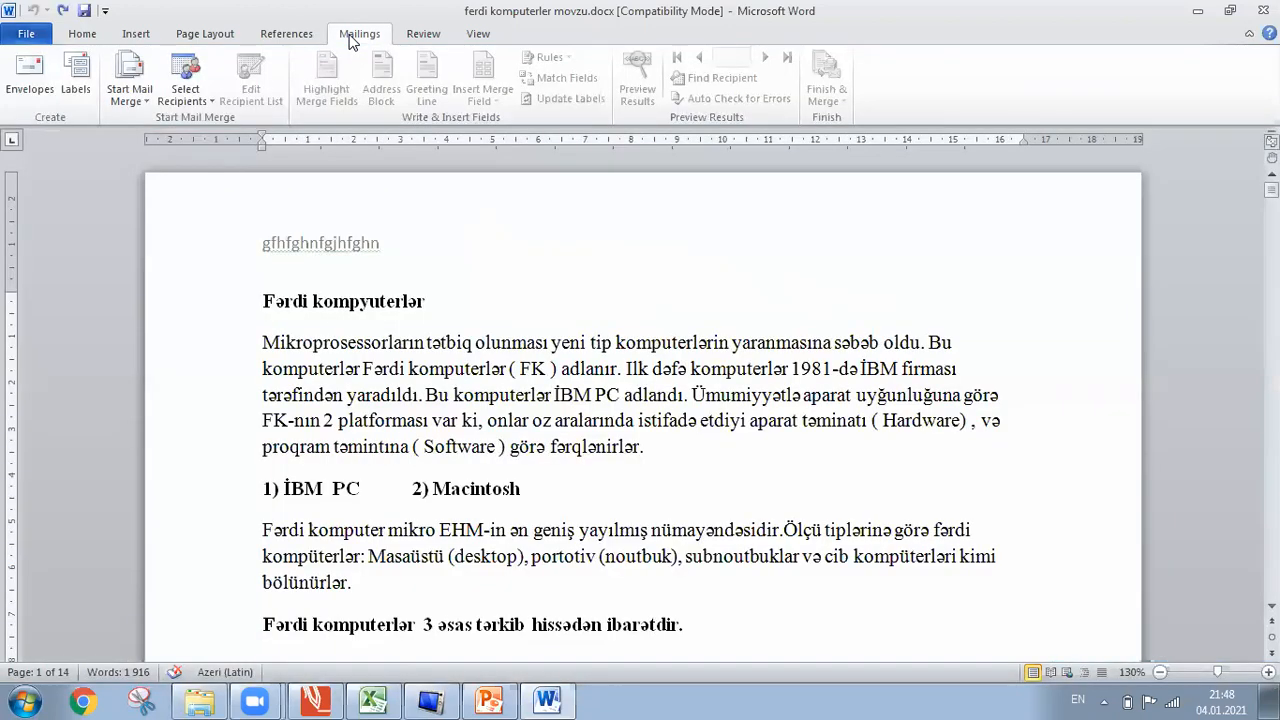
click(422, 35)
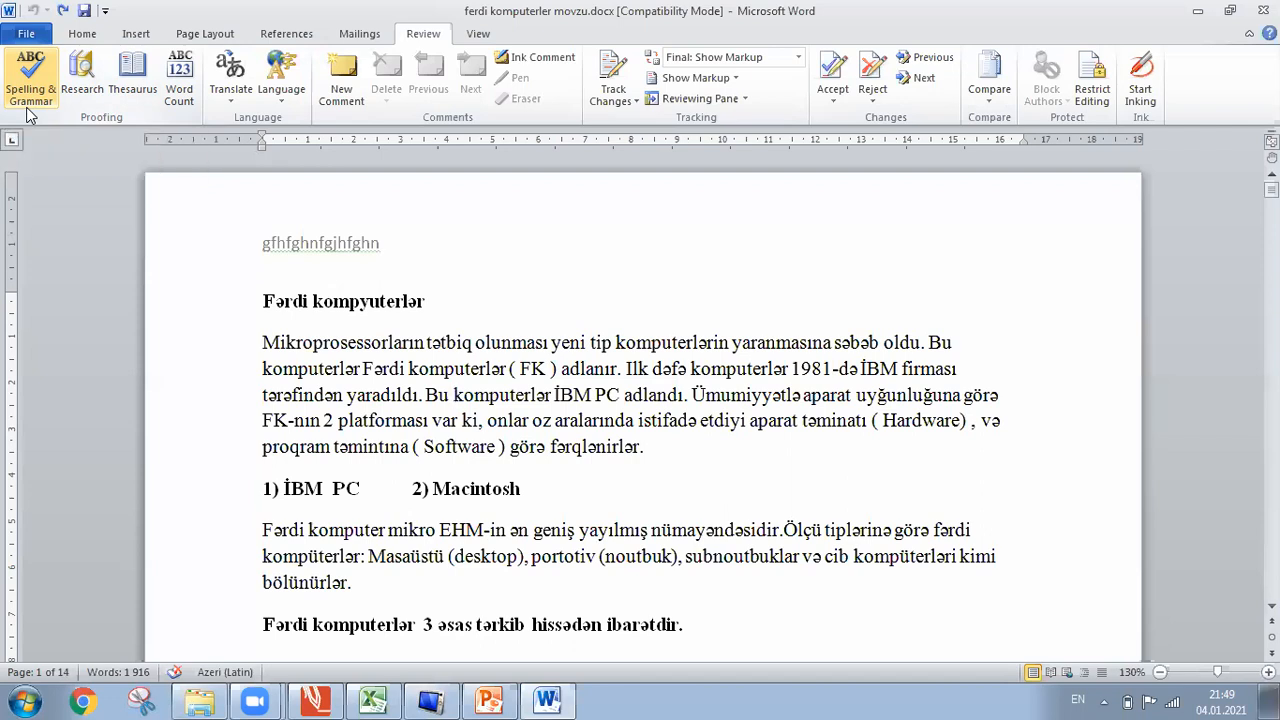
Select all the text and set its proofing language to English (U.S.).
key(ctrl+a)
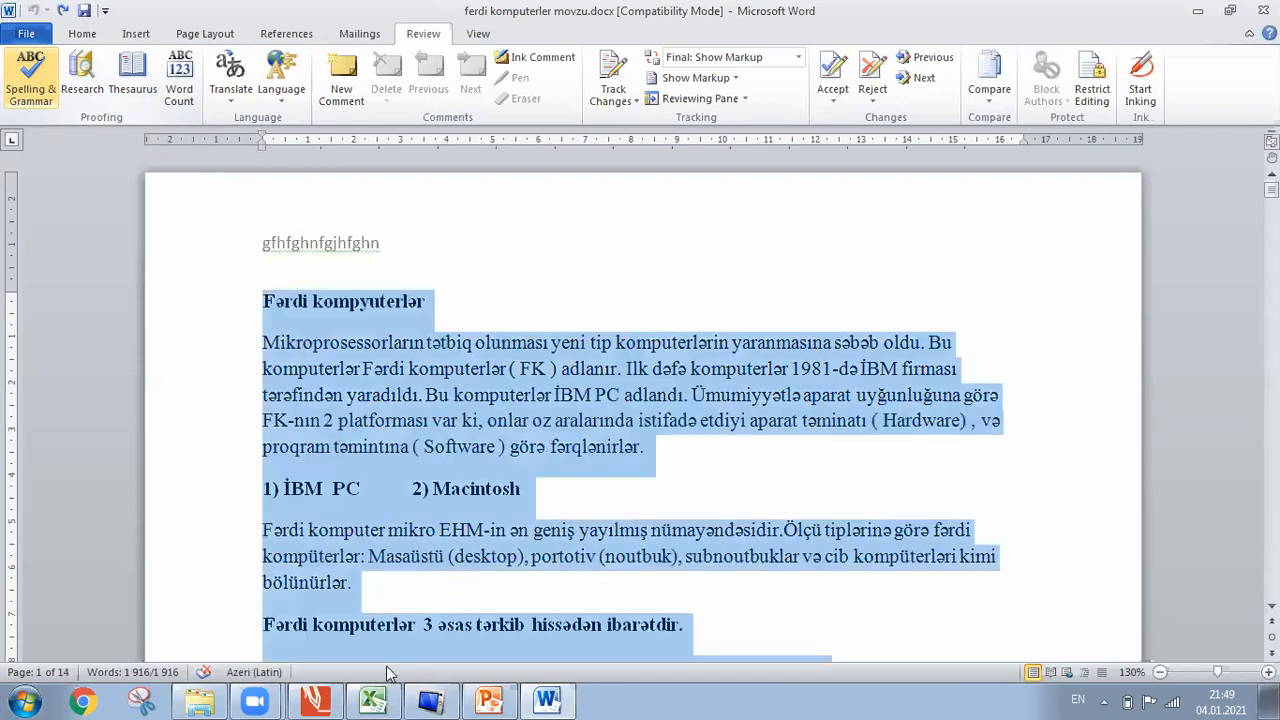
click(253, 672)
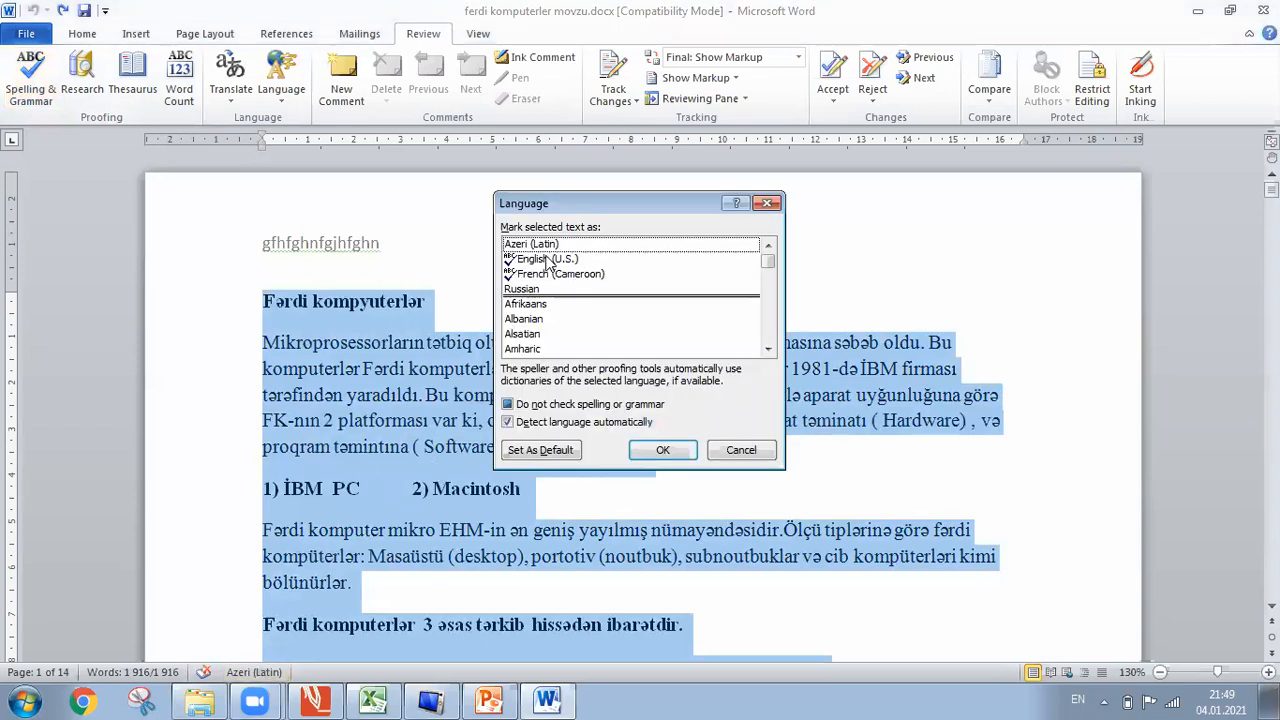
double_click(547, 259)
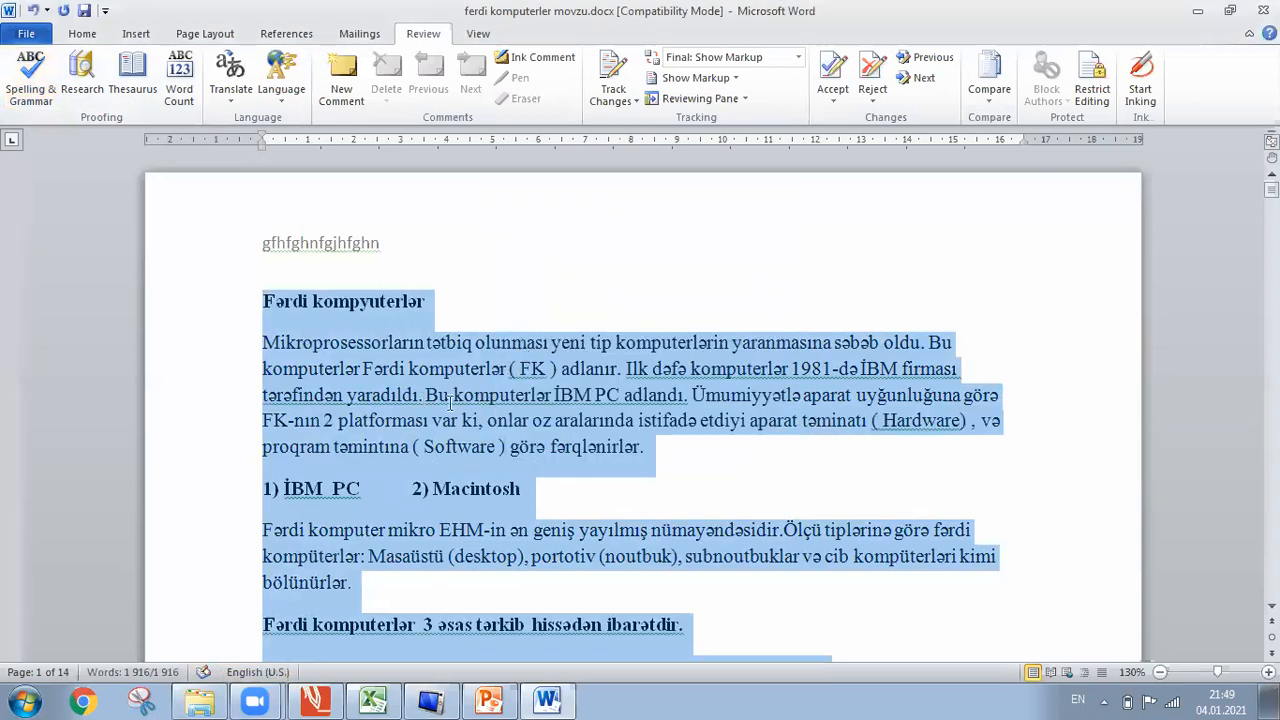
click(518, 404)
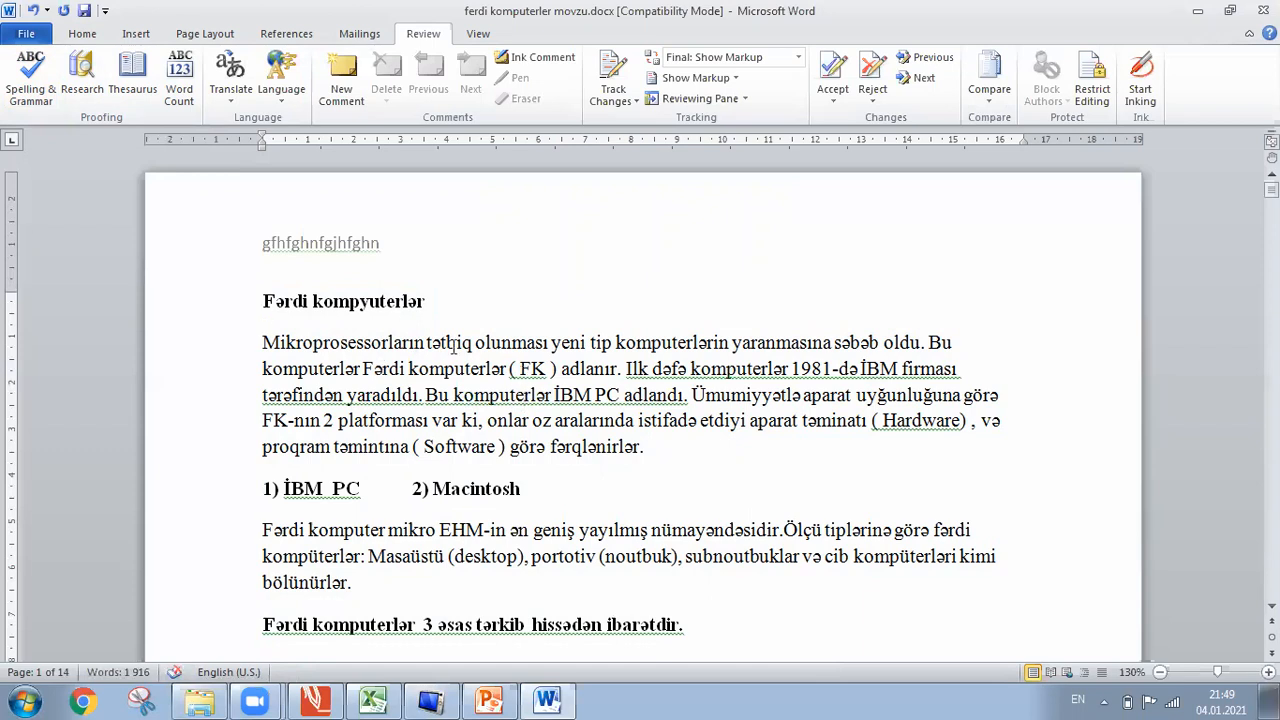
click(457, 343)
Add the word 'glad' after 'fərqlənirlər.' at the end of the first paragraph.
click(75, 68)
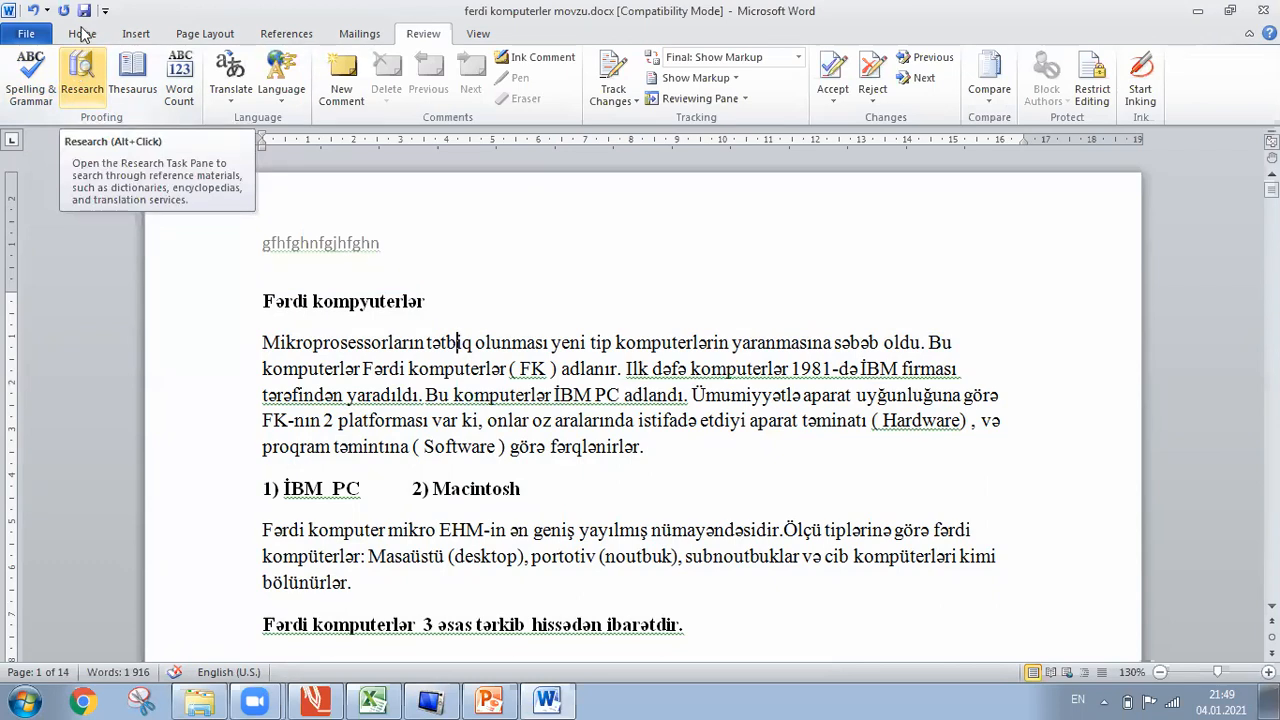
click(82, 34)
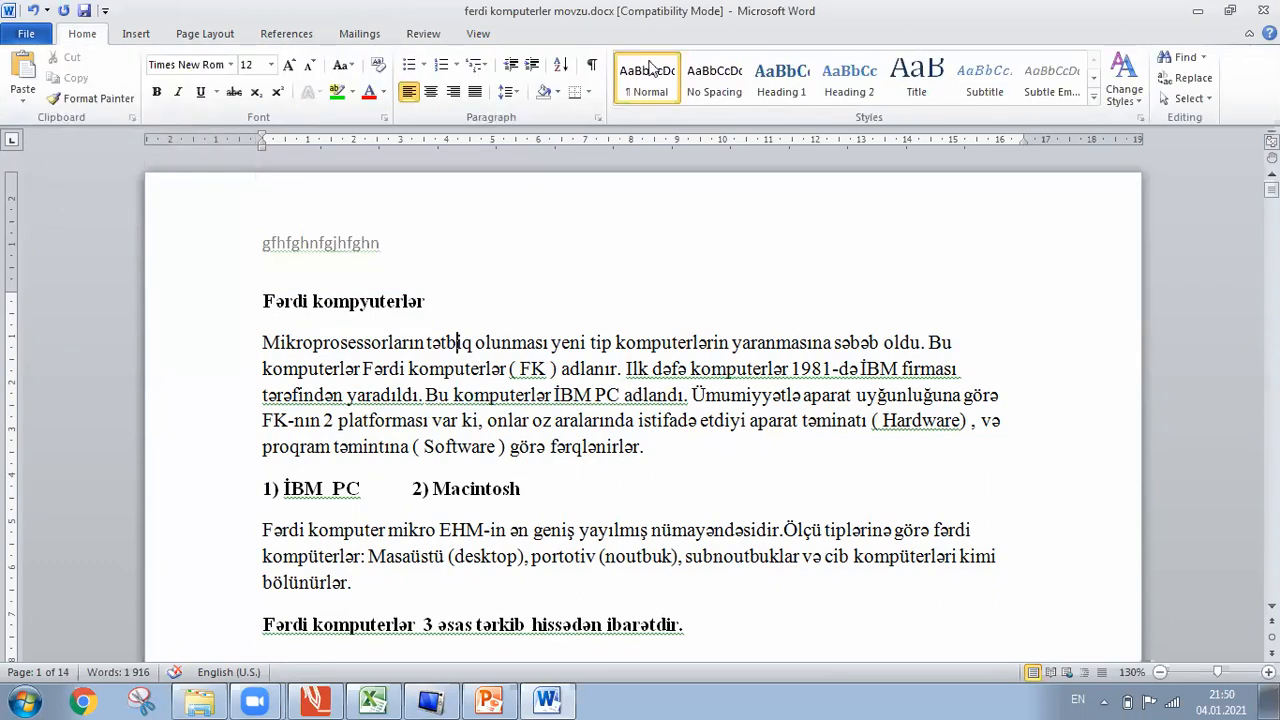
click(420, 34)
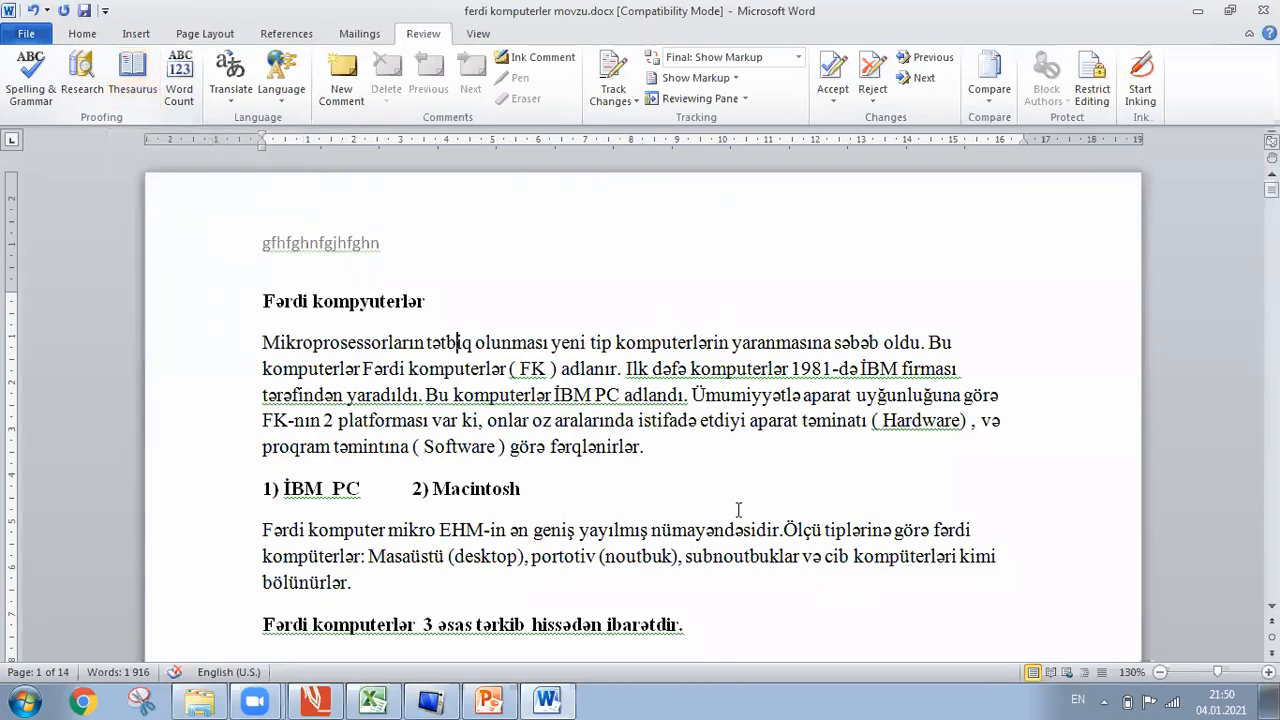
click(703, 474)
text(g)
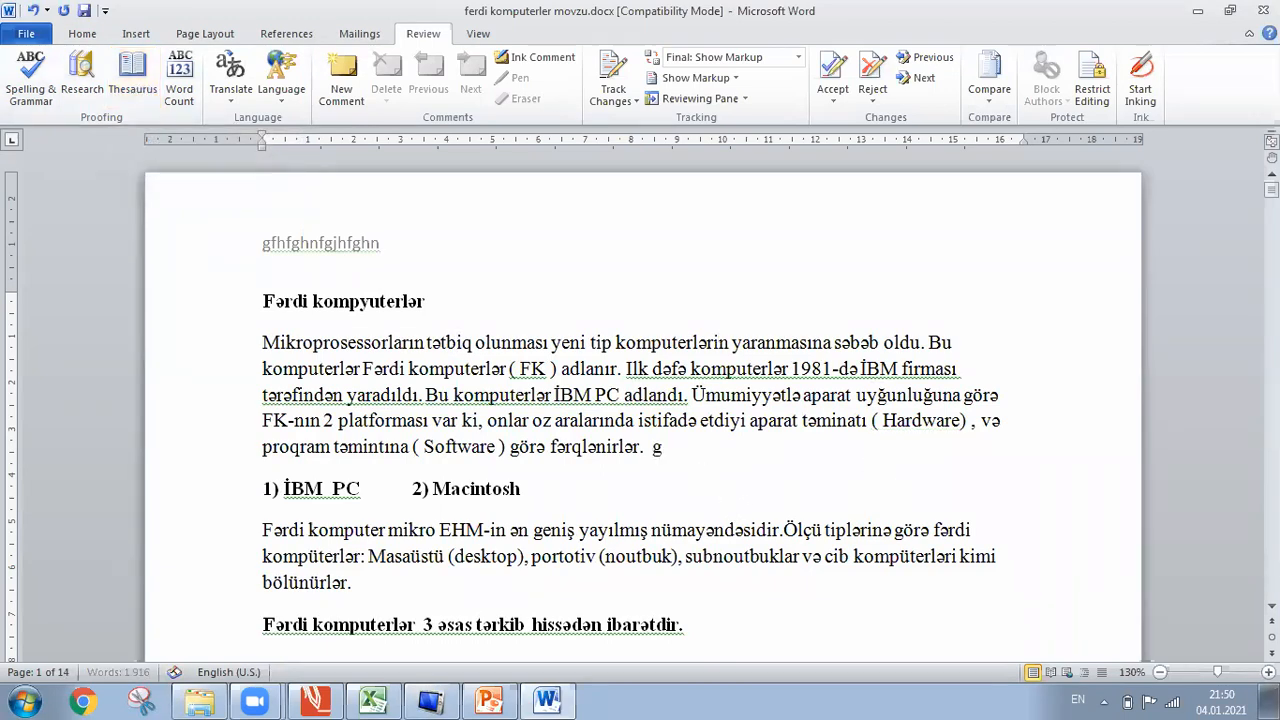
text(lad)
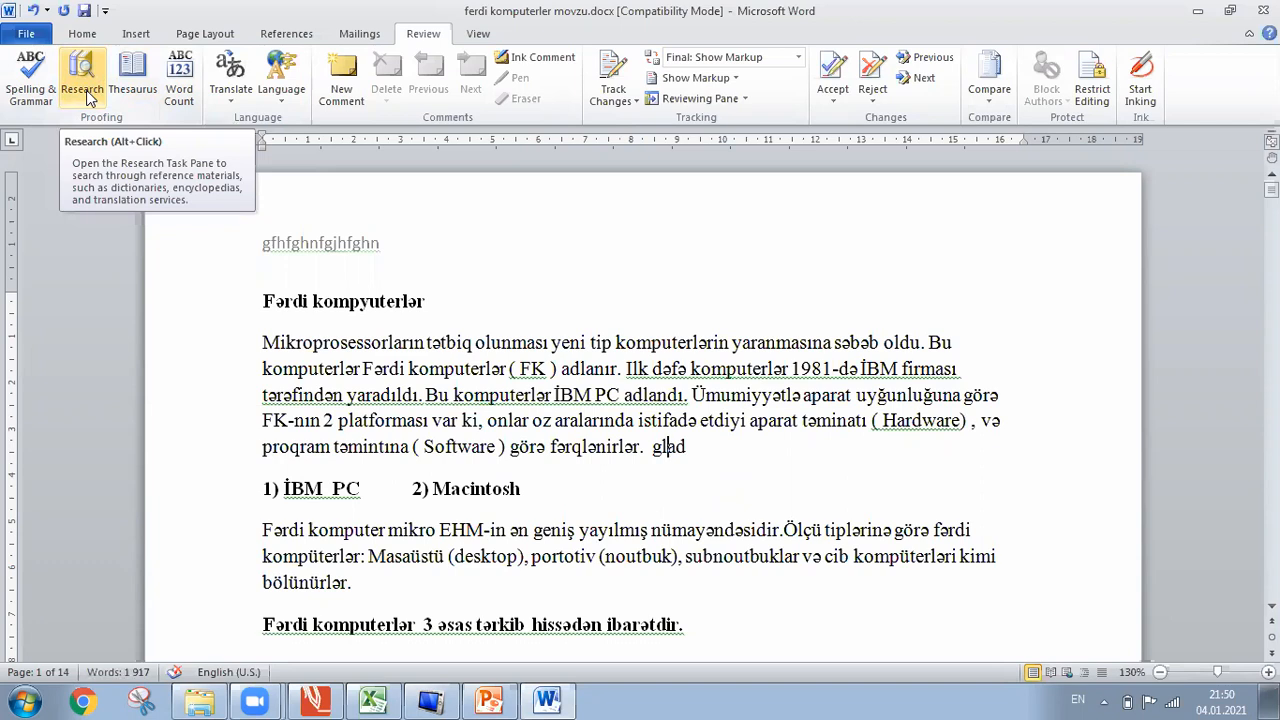
Look up synonyms for 'glad' in the Thesaurus pane, browse them, then close it.
click(132, 75)
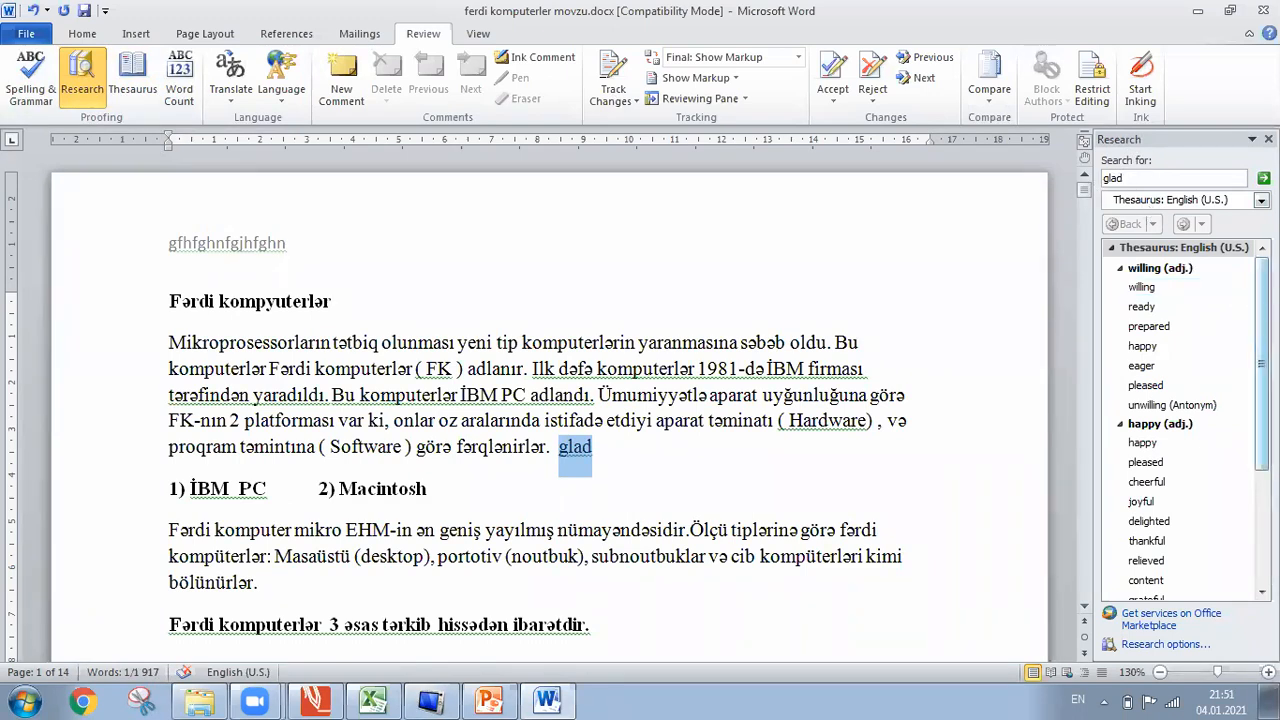
scroll(1180, 420, down, 3)
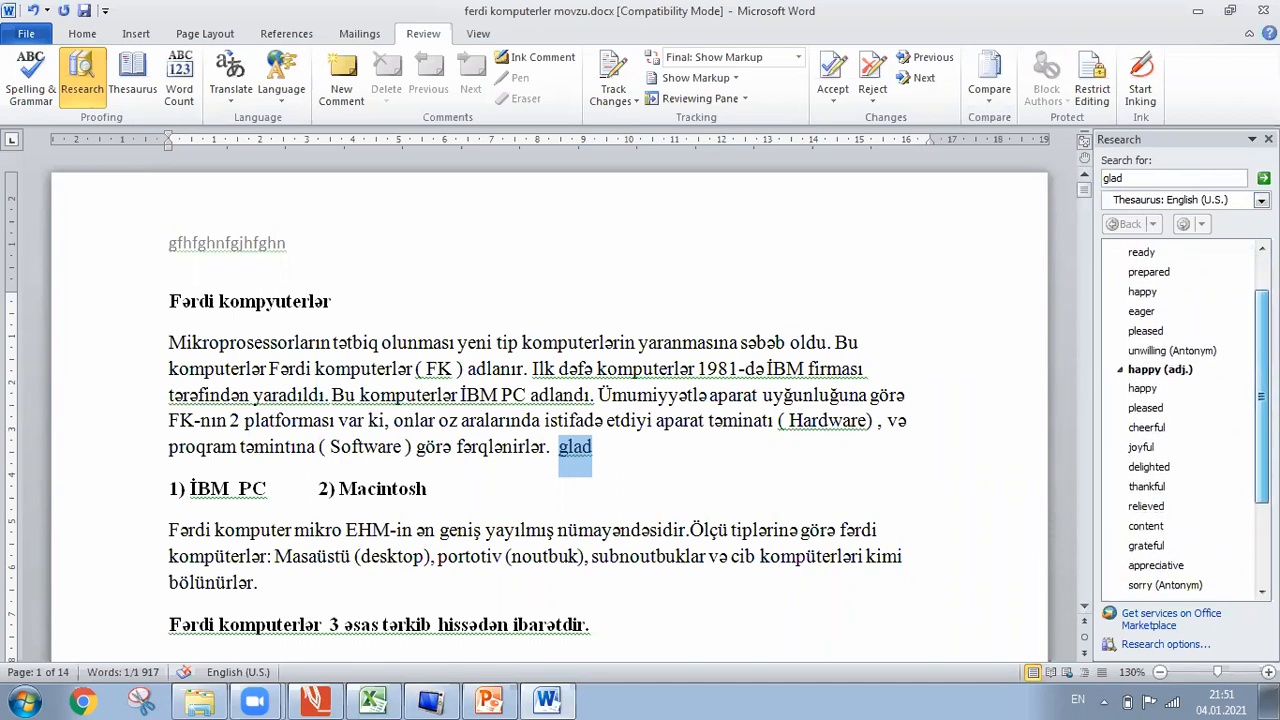
scroll(1150, 420, down, 3)
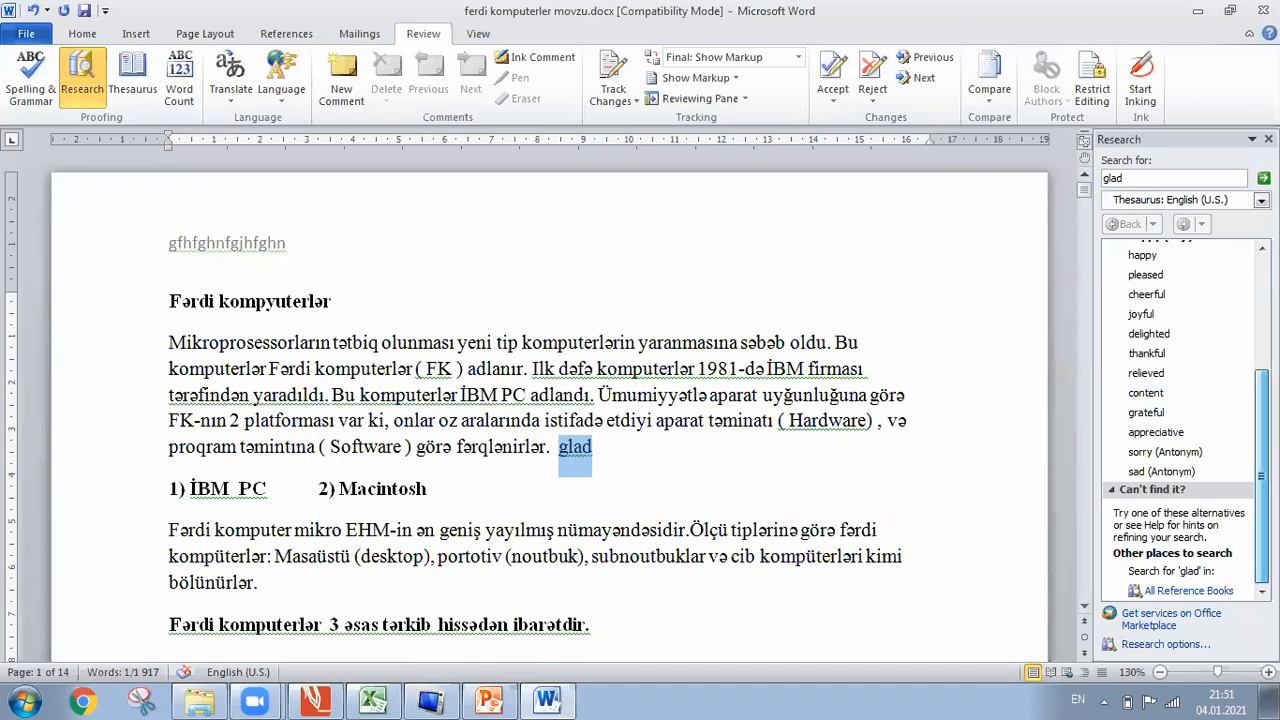
scroll(1155, 312, up, 5)
scroll(1180, 420, up, 1)
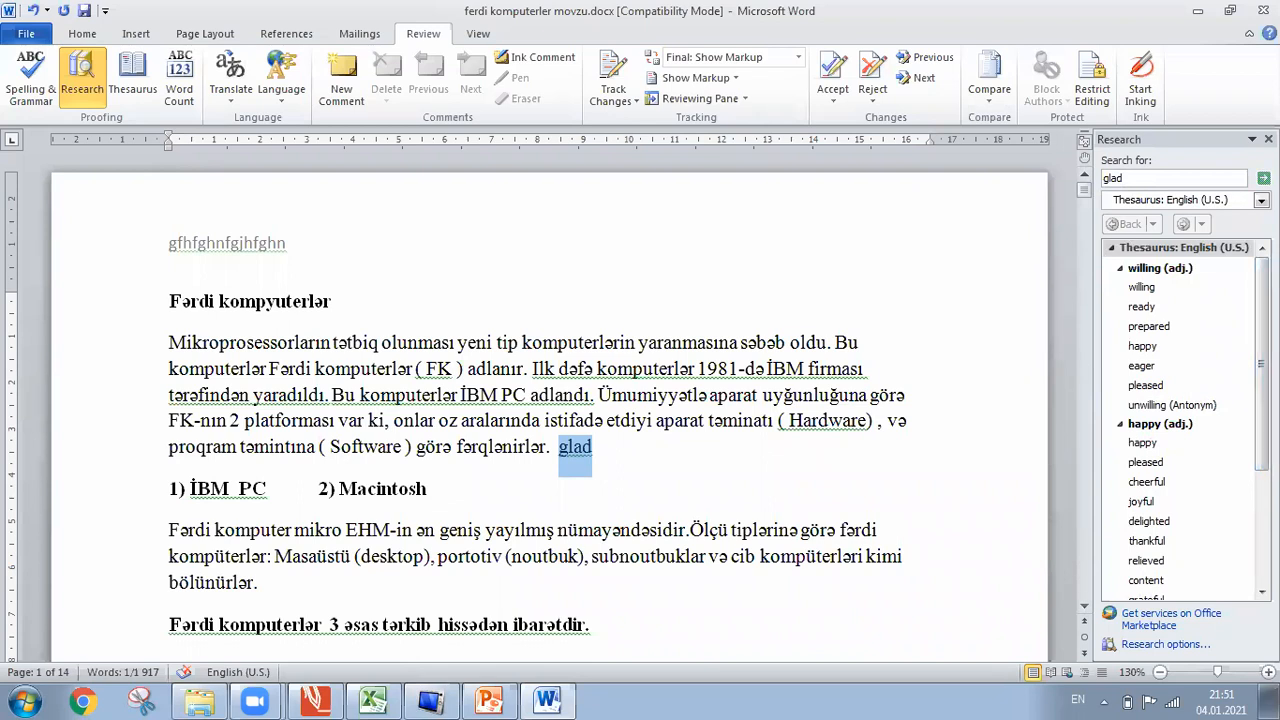
click(1268, 139)
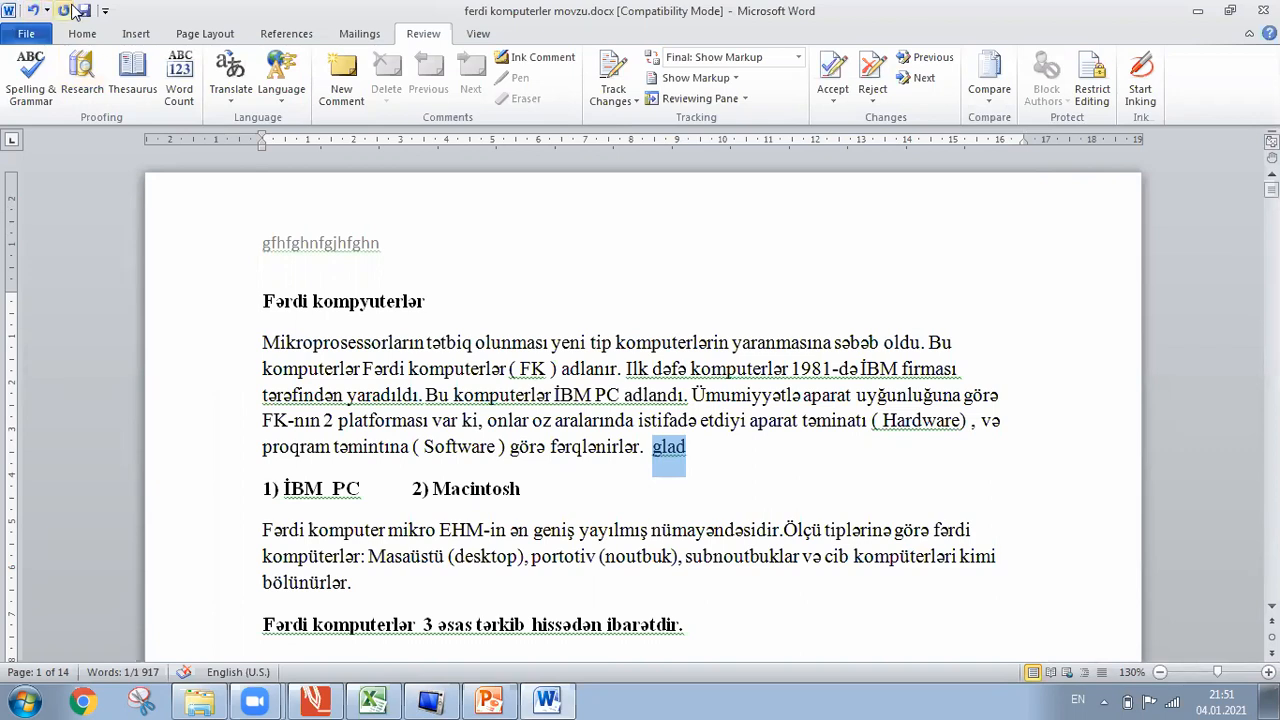
Undo the added word 'glad' and clear the selection.
click(35, 10)
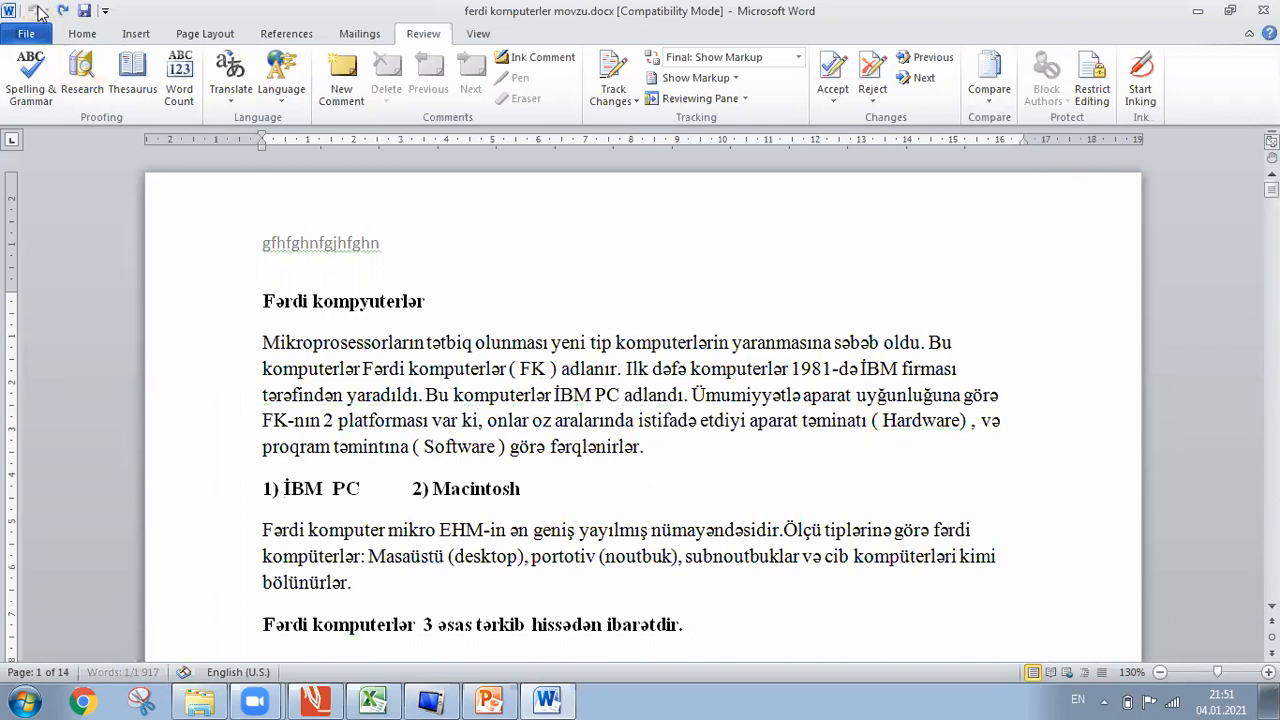
key(ctrl+a)
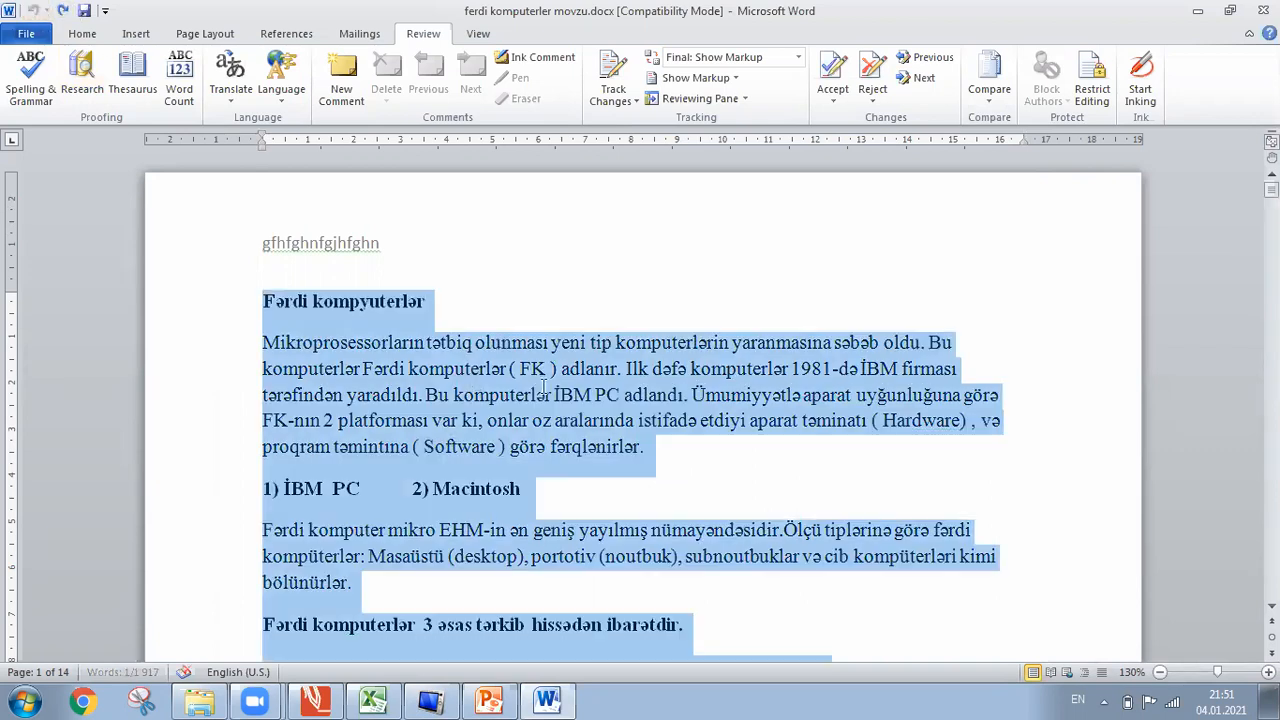
click(547, 395)
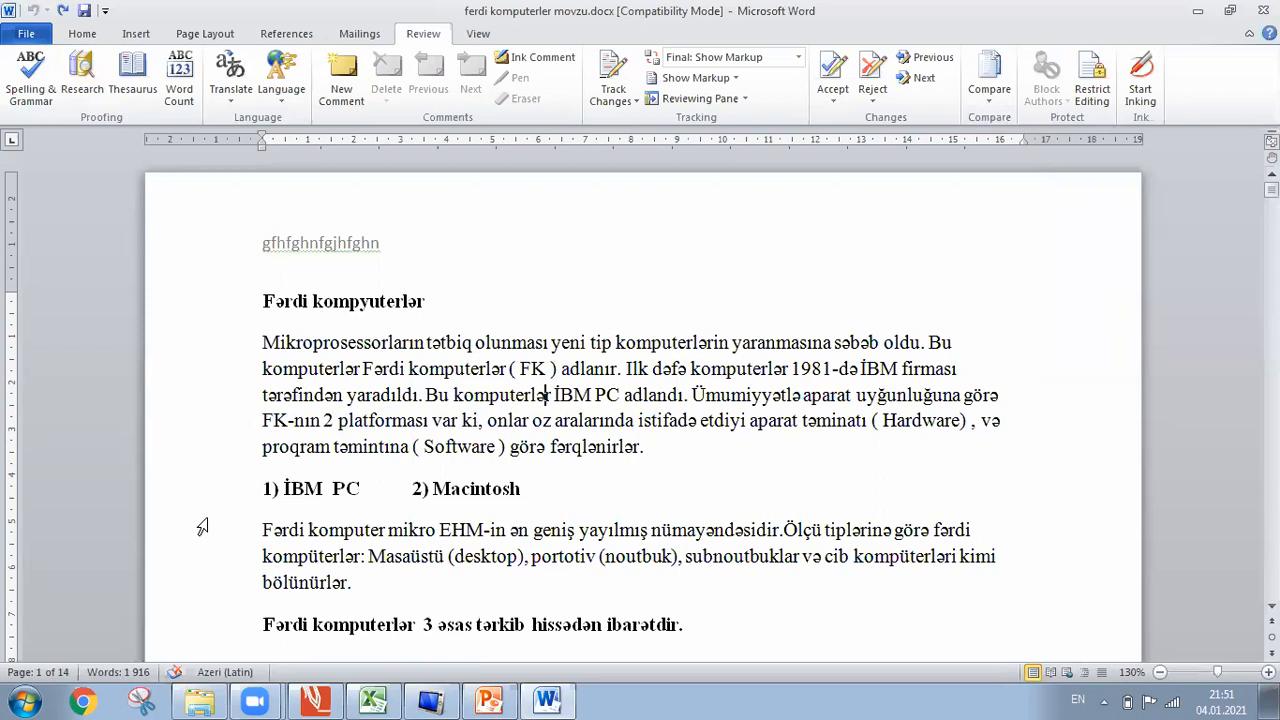
View the word count: 14 pages, 1,916 words, 80 paragraphs, then close it.
click(133, 672)
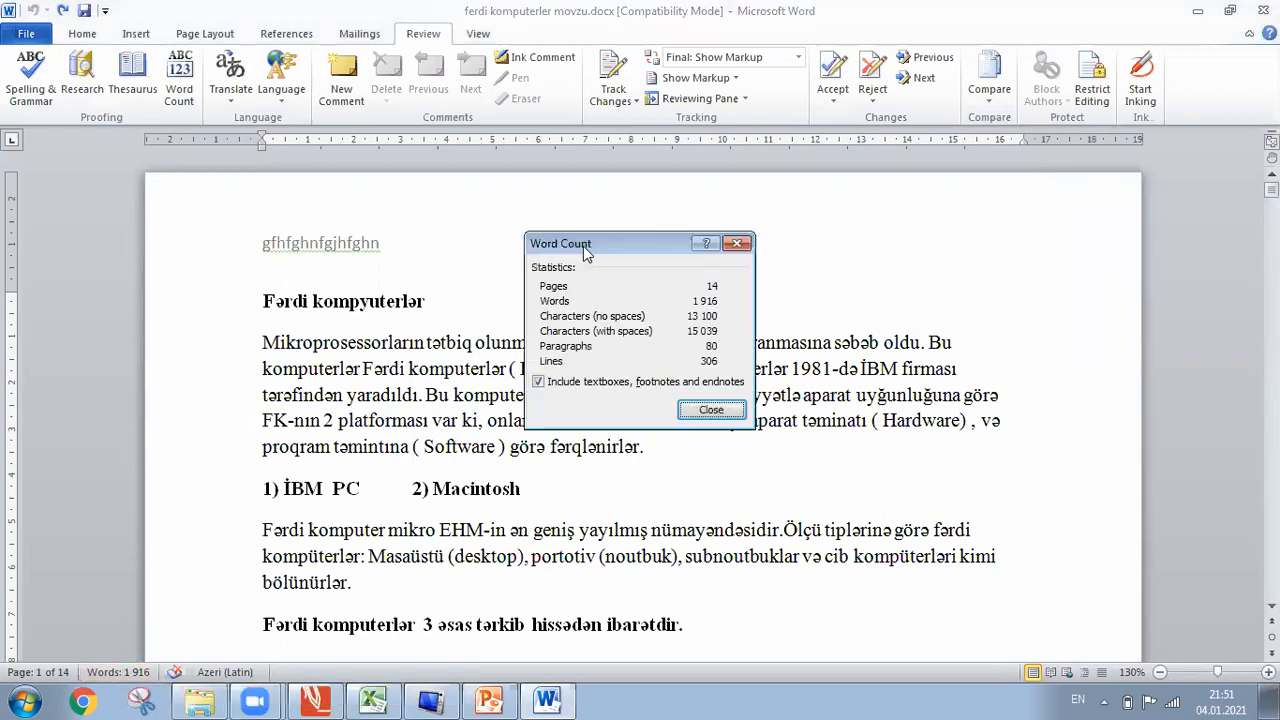
click(737, 244)
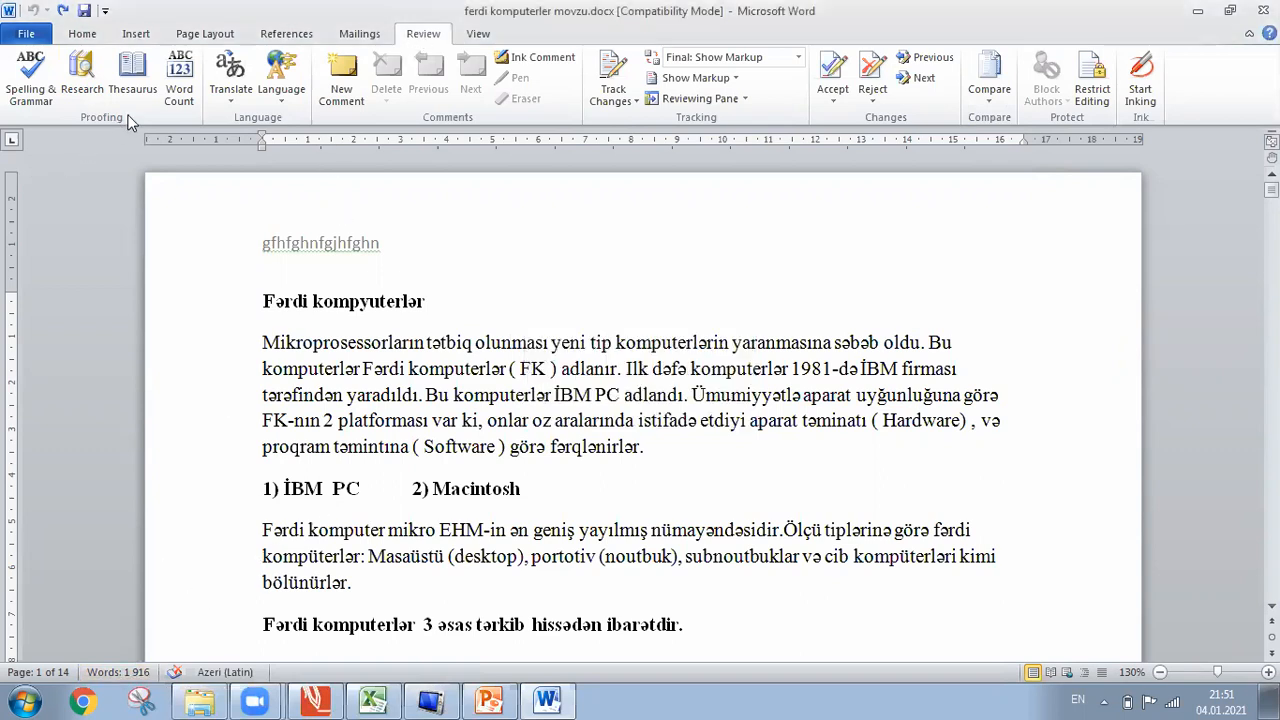
click(181, 95)
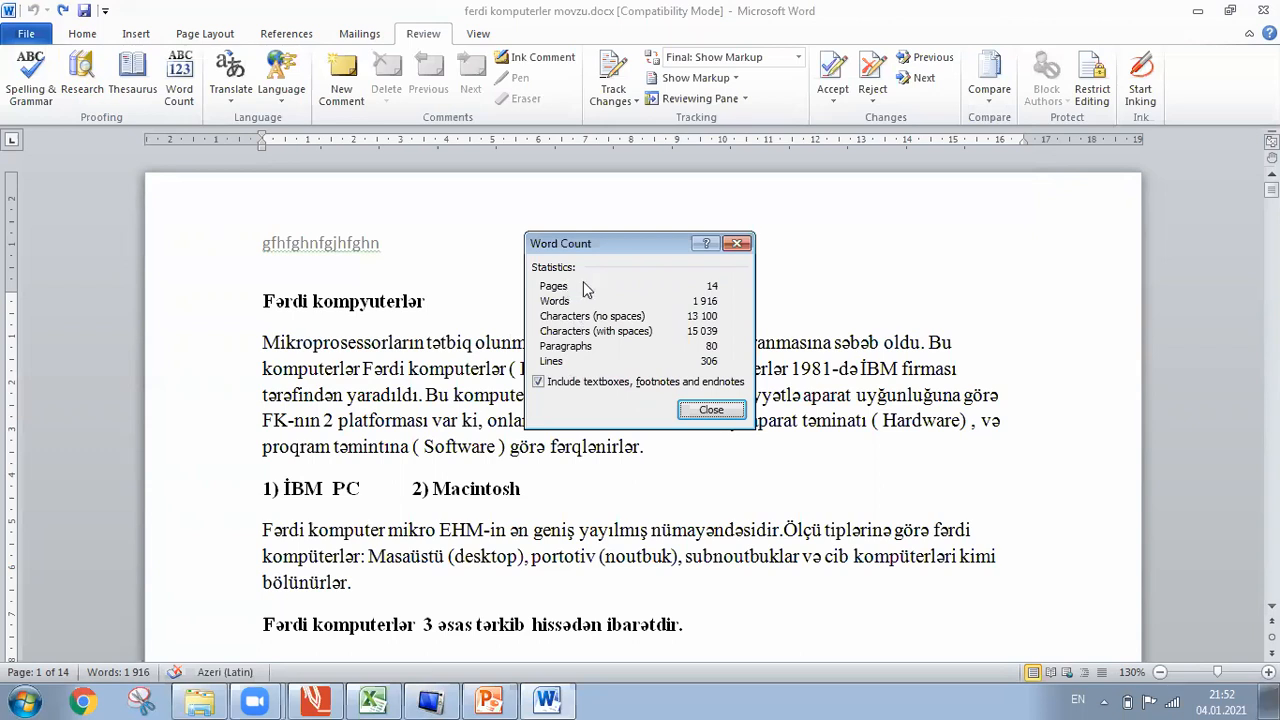
click(740, 245)
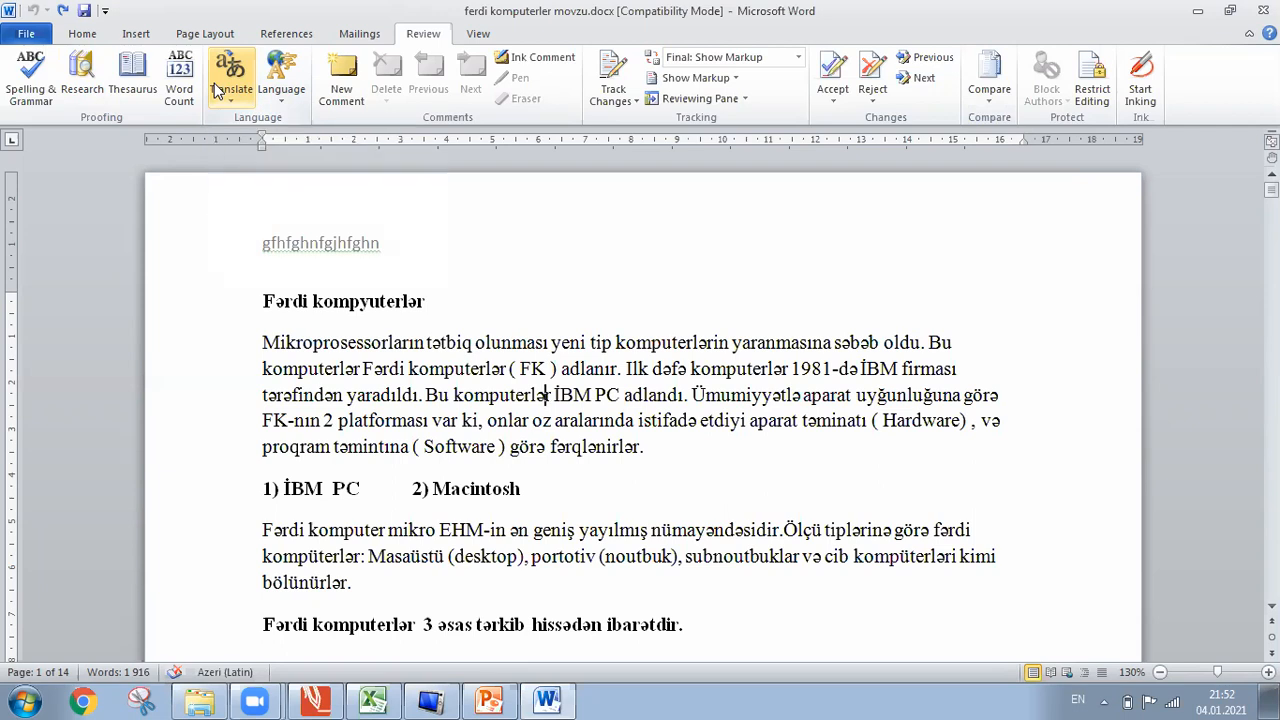
click(217, 90)
click(217, 90)
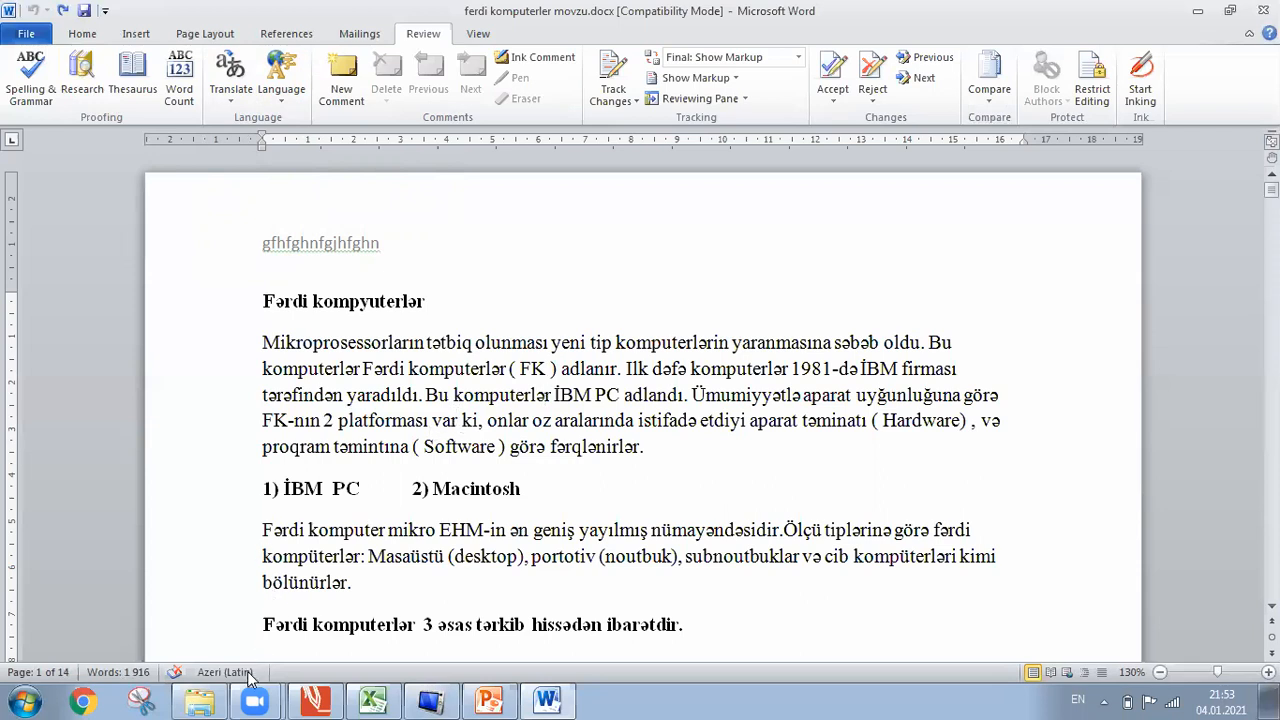
key(ctrl+a)
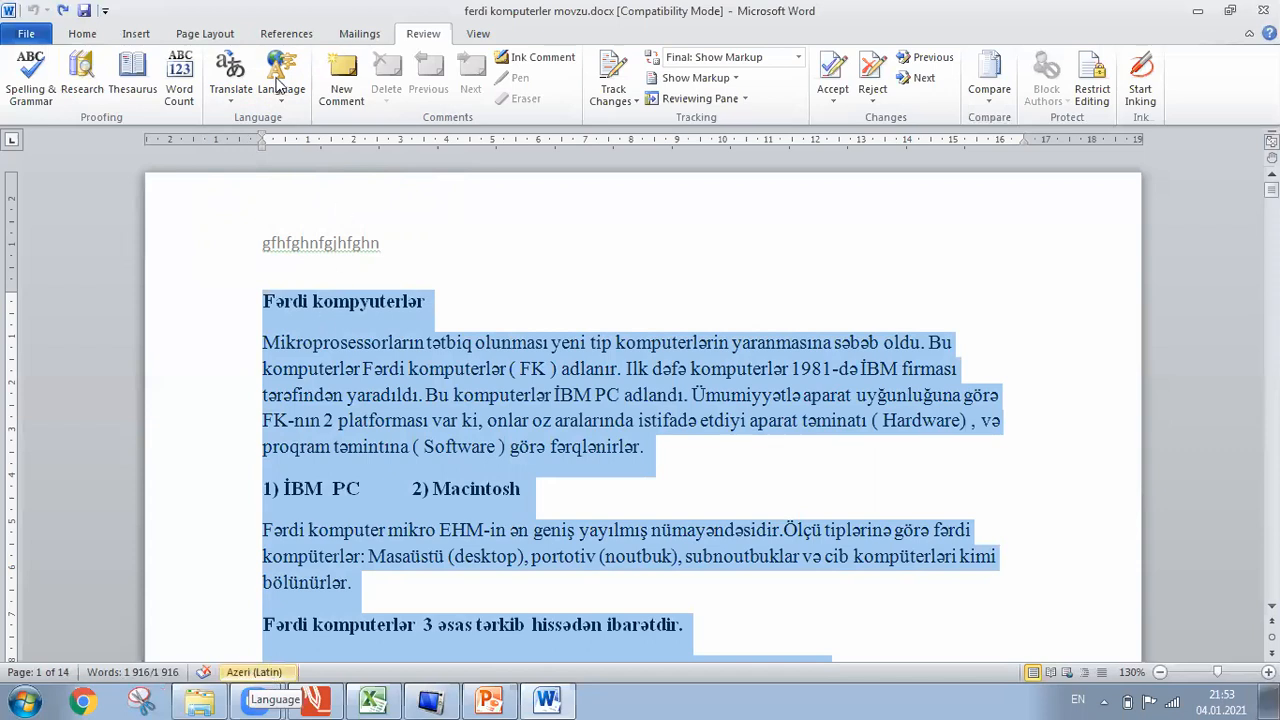
click(280, 90)
click(313, 124)
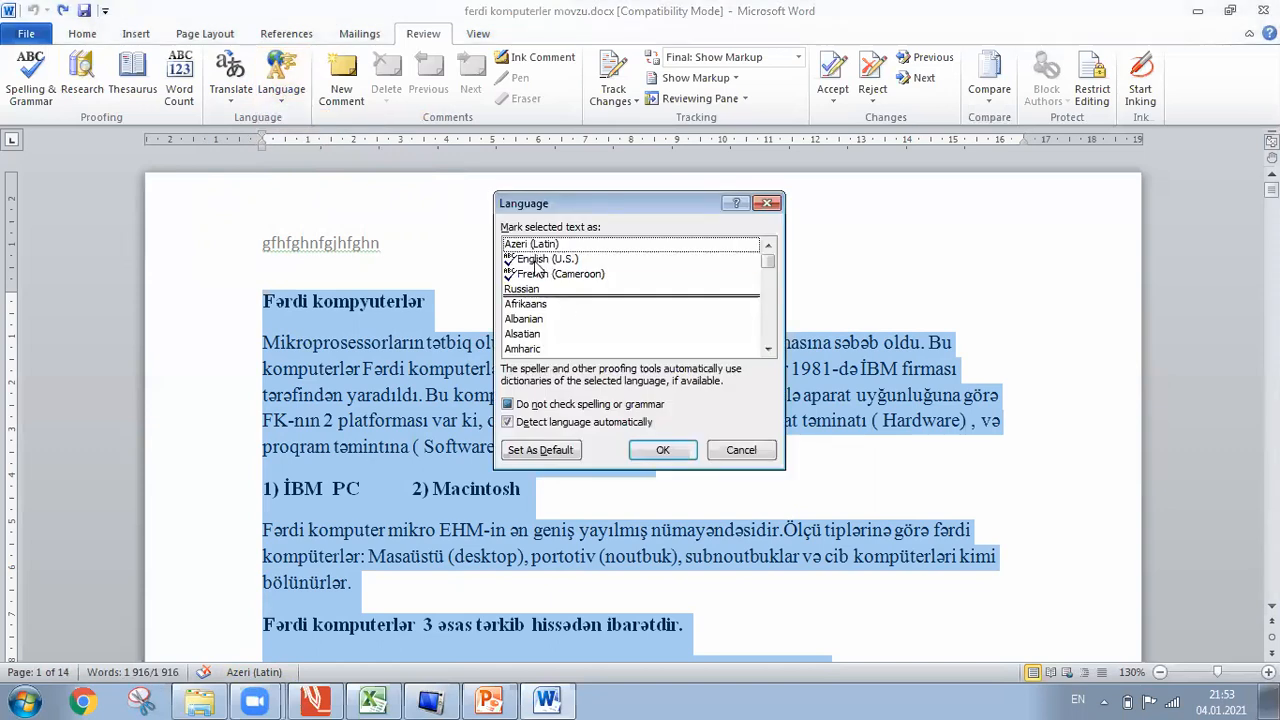
double_click(537, 262)
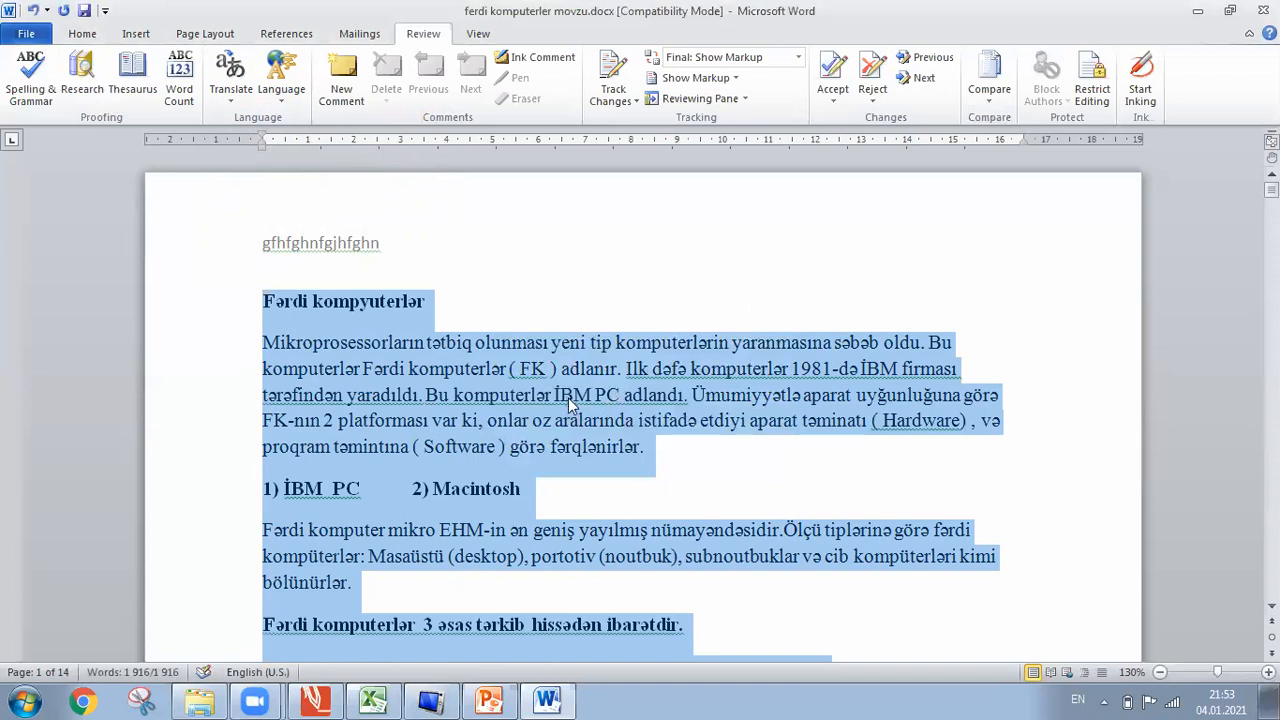
click(362, 342)
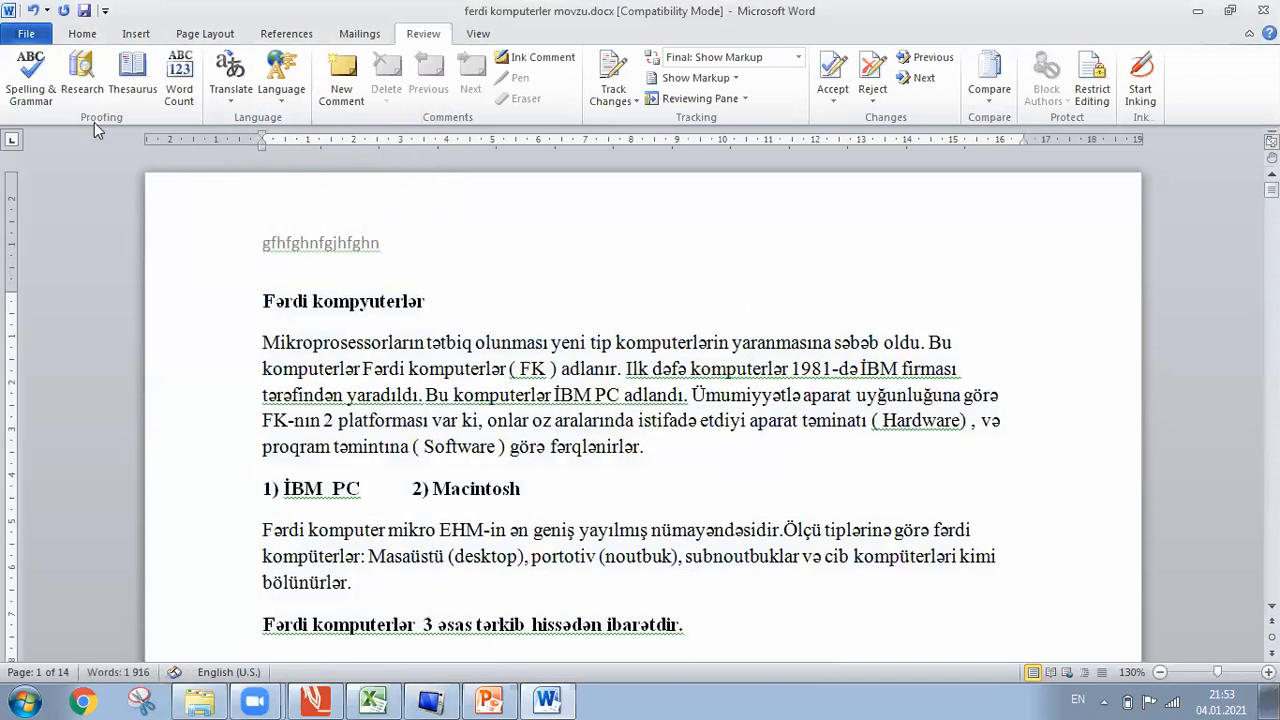
click(31, 10)
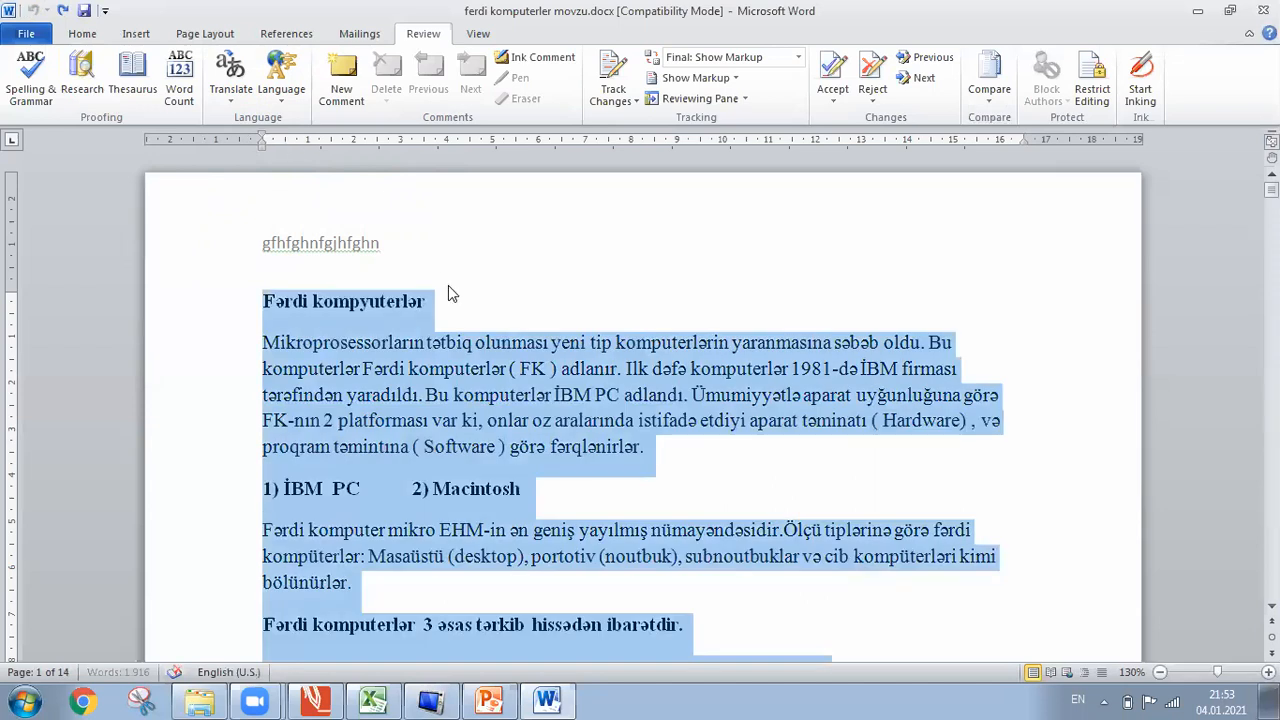
click(491, 341)
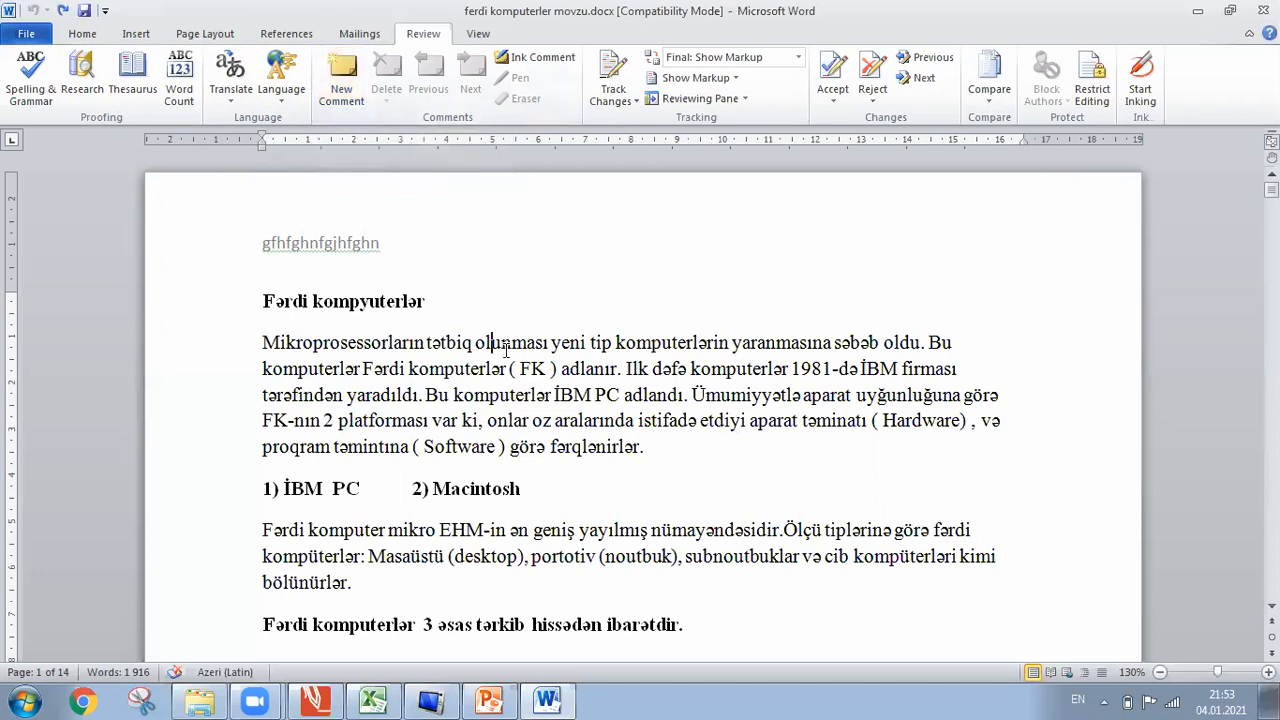
Add a comment reading 'dyrgyujdguf' to 'olunması', then open the File Info page.
click(347, 109)
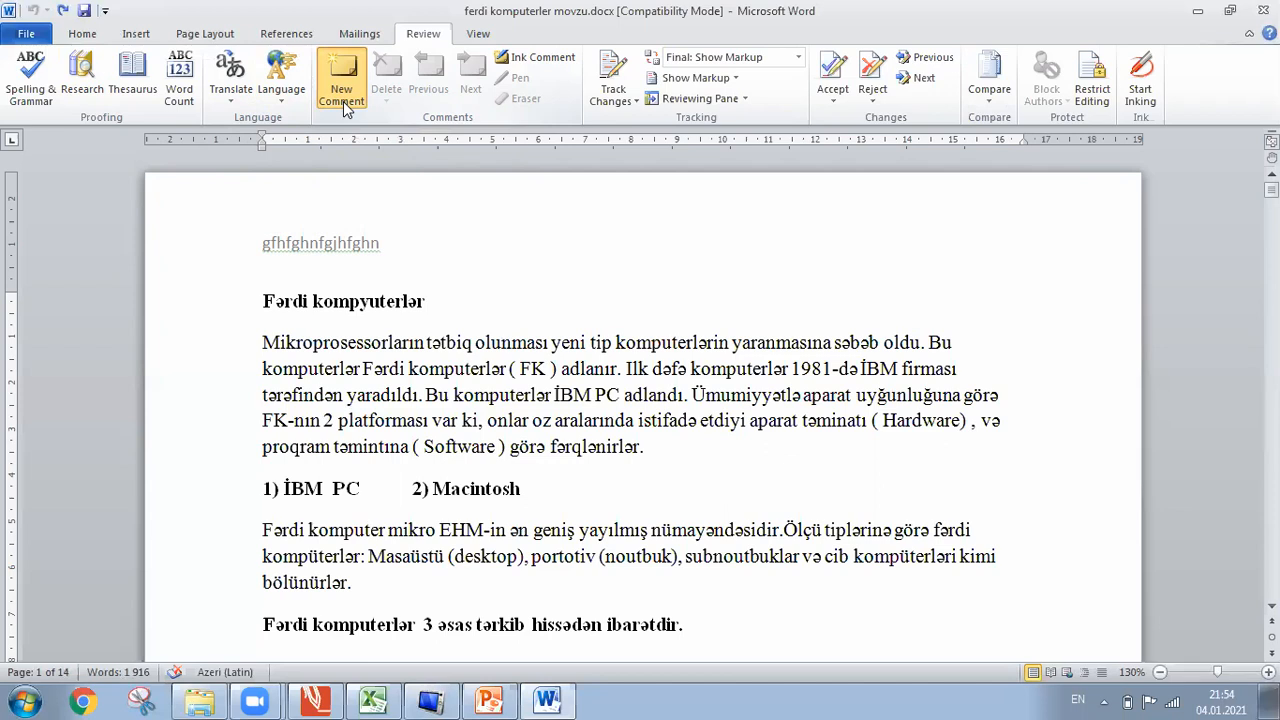
click(343, 101)
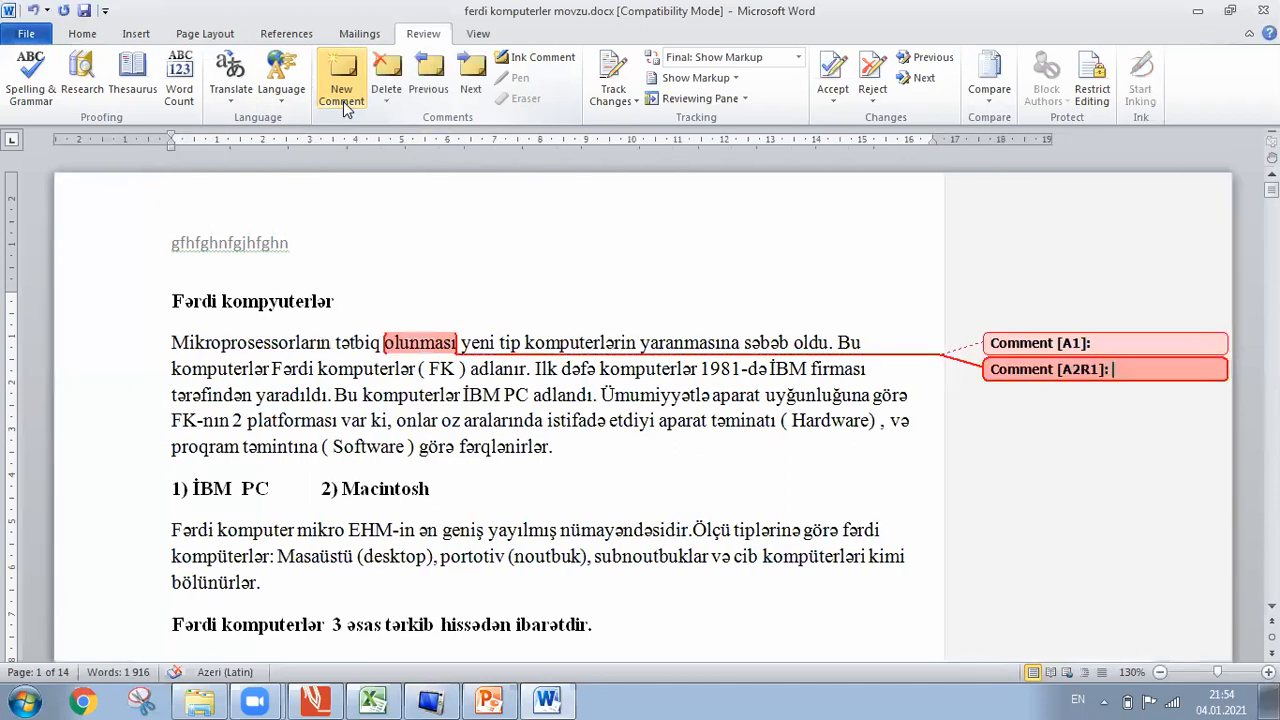
click(34, 12)
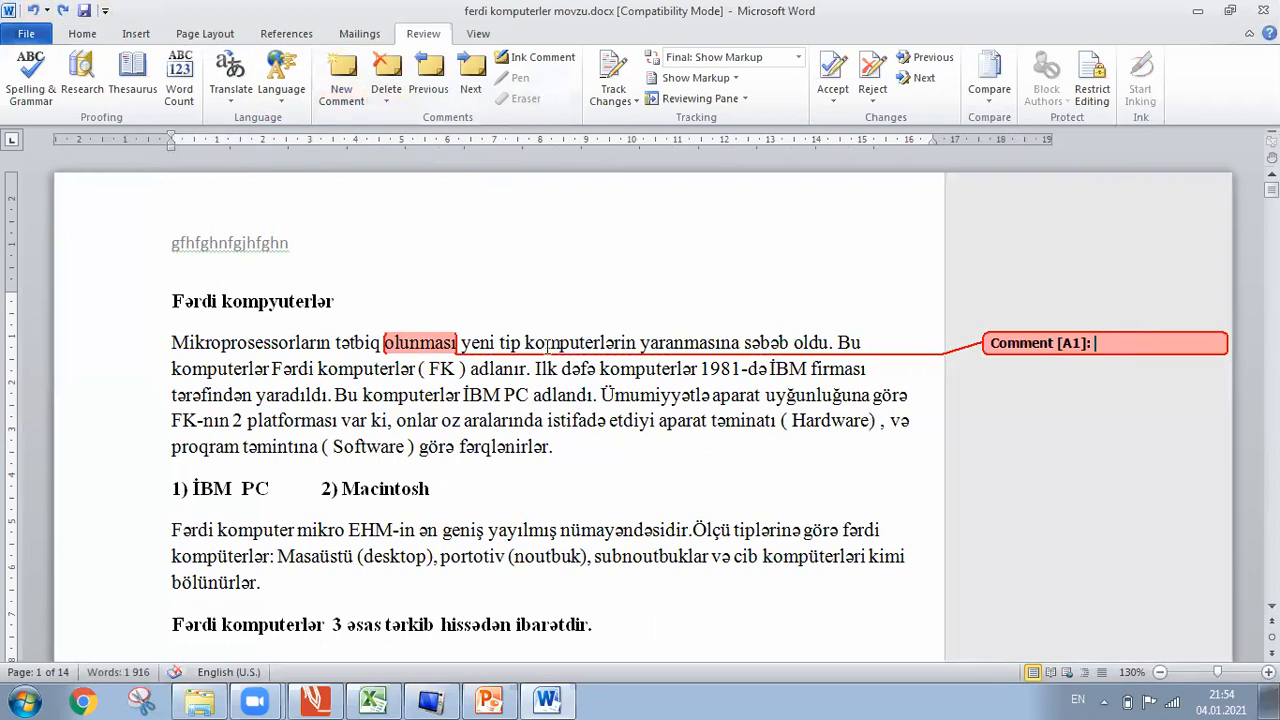
text(dyrgyujdguf)
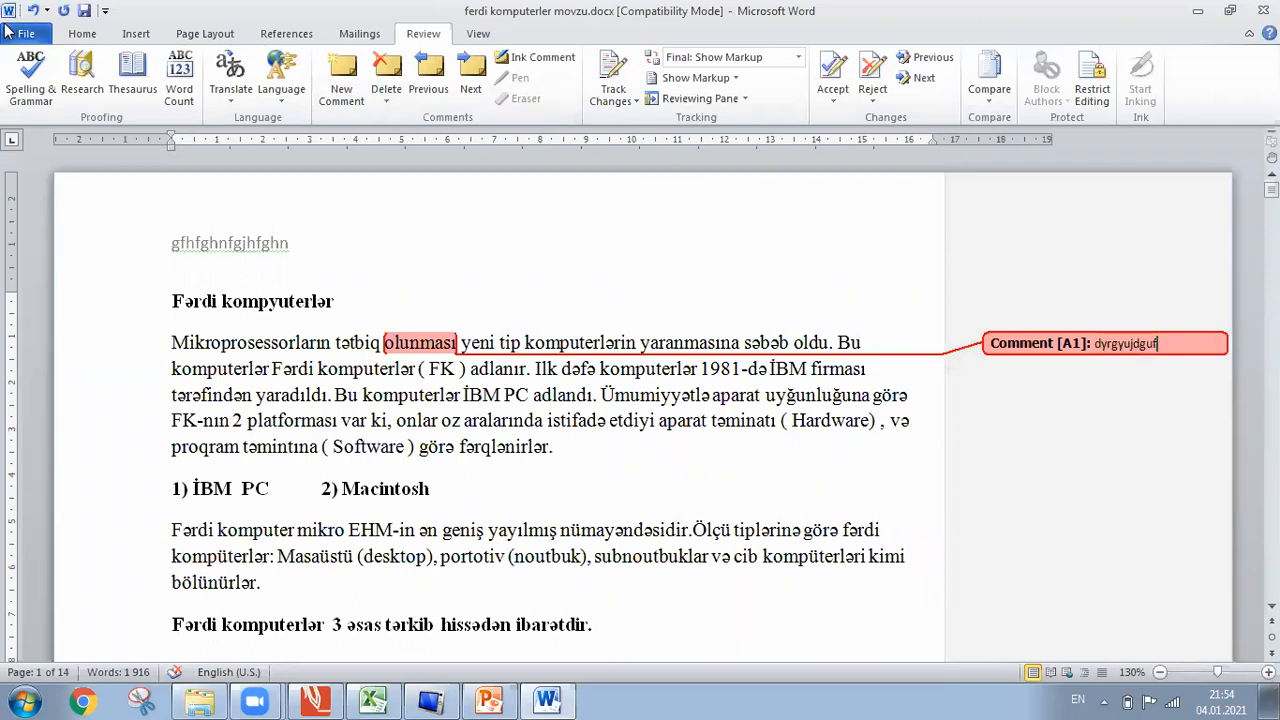
key(alt+f)
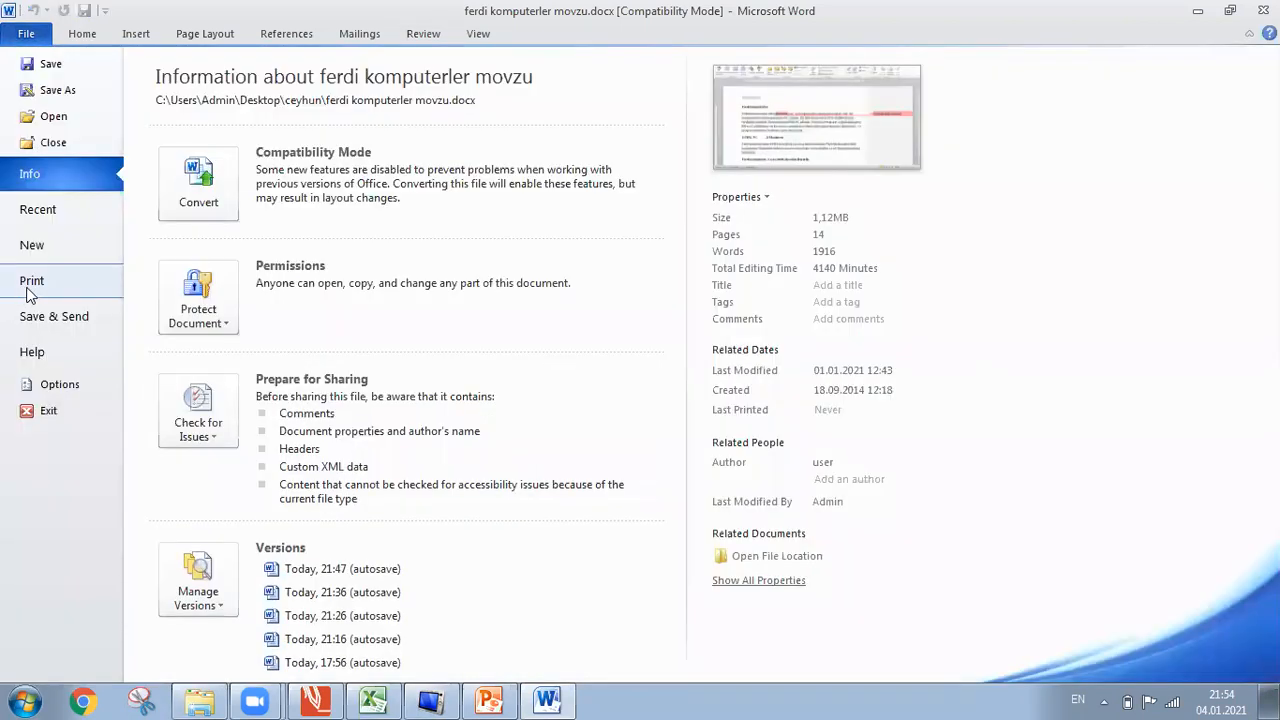
Preview the commented page in Print, then undo the comment on 'olunması' entirely.
click(28, 290)
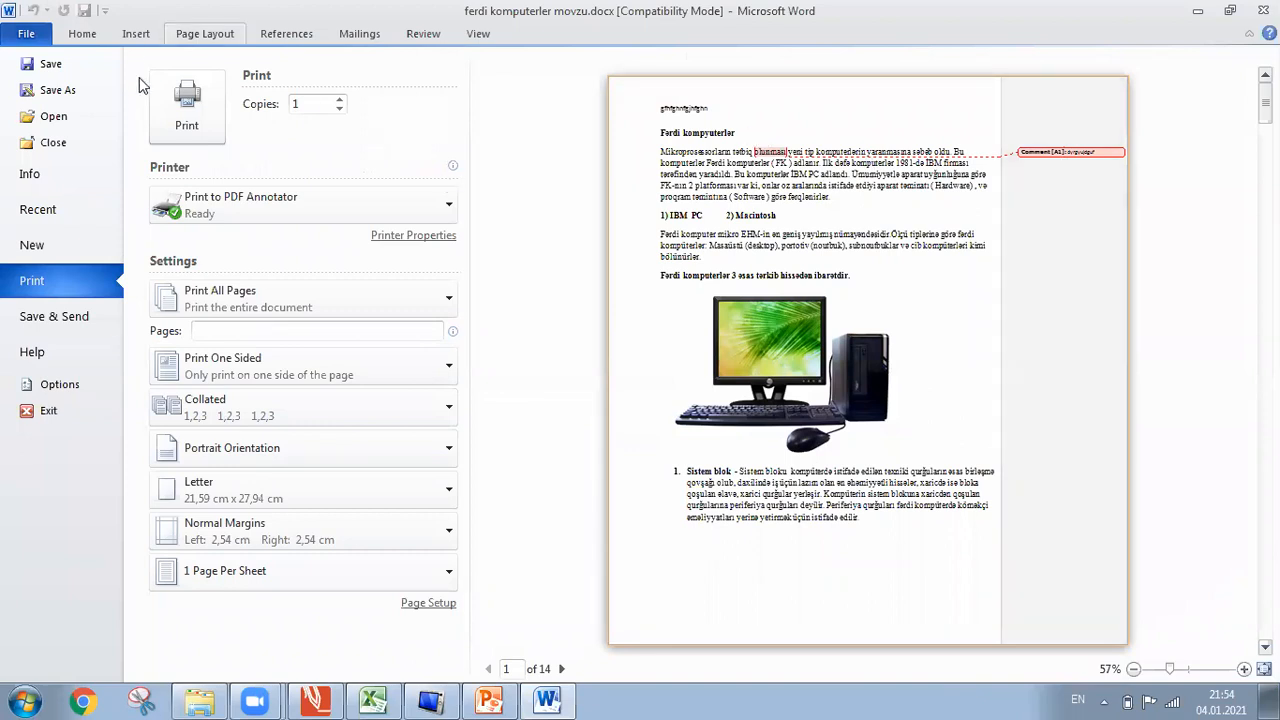
click(420, 34)
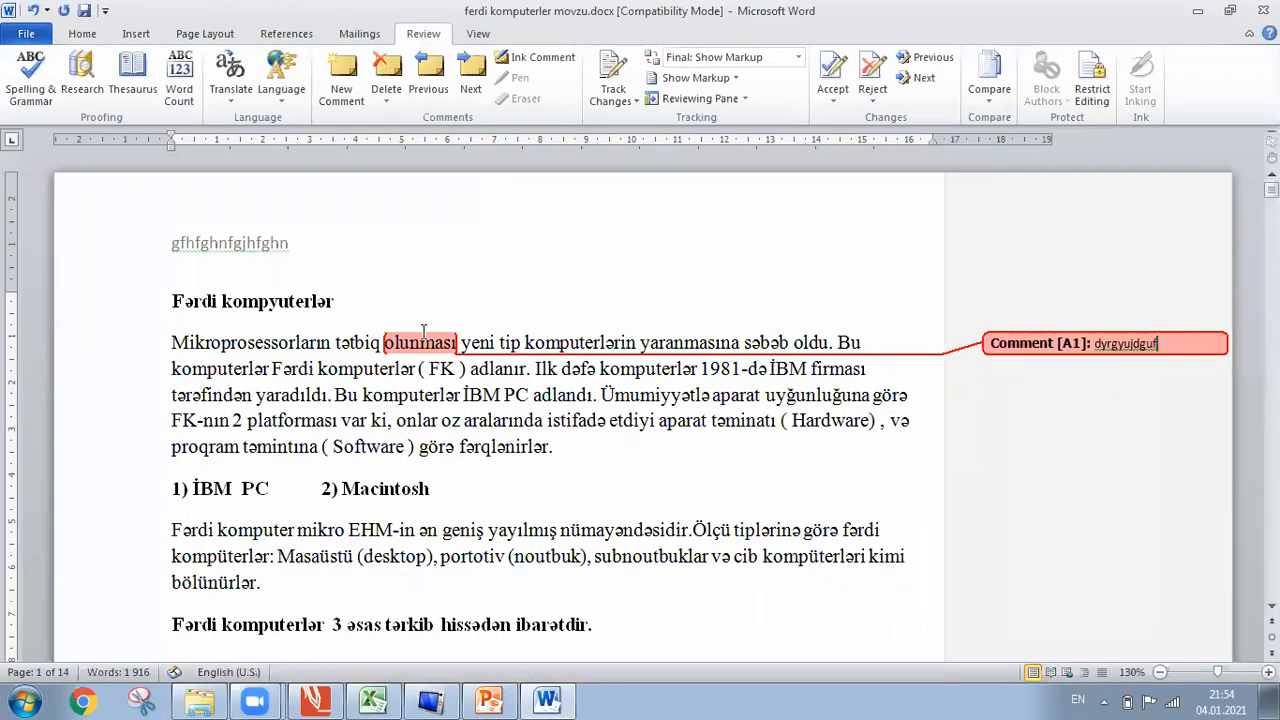
click(424, 338)
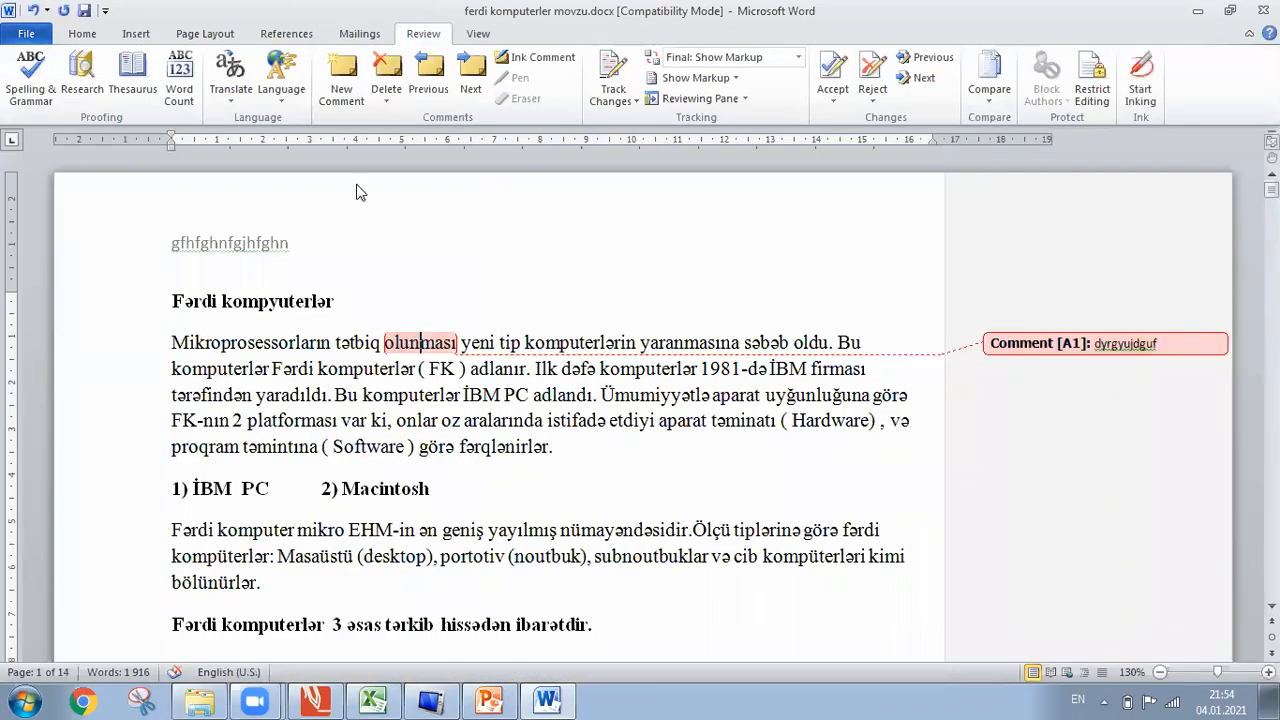
click(35, 10)
click(35, 10)
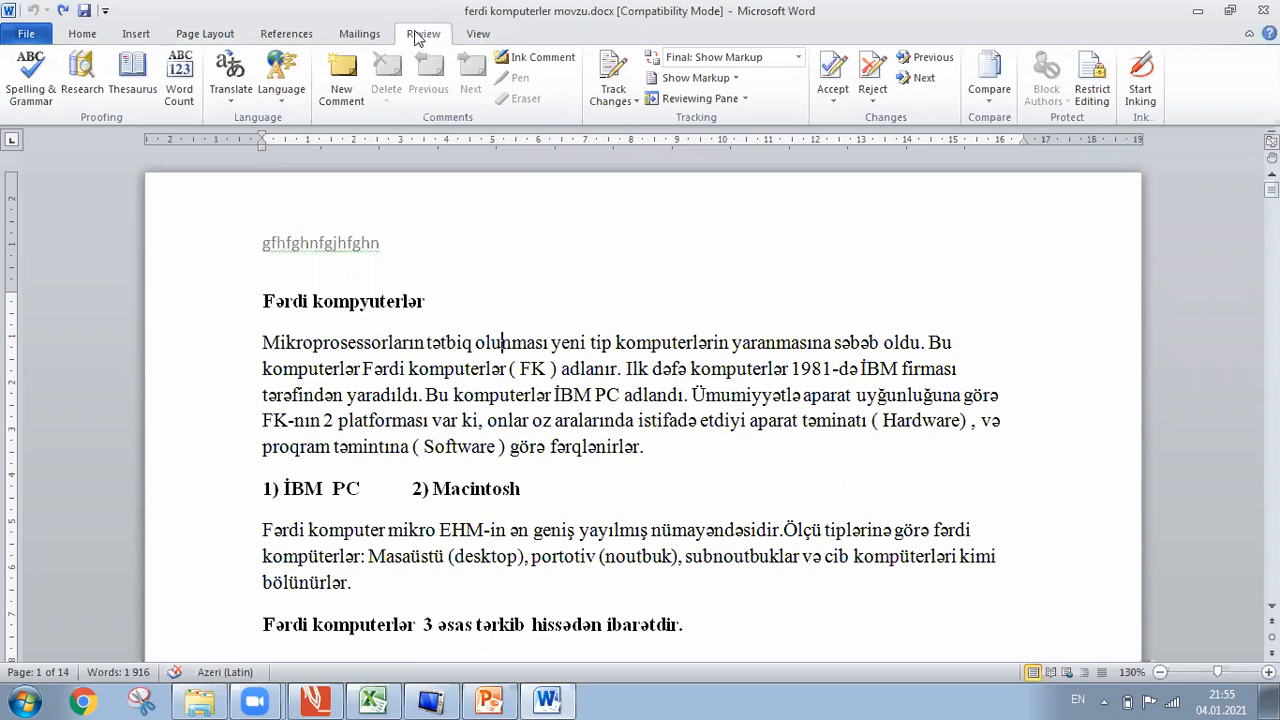
click(203, 33)
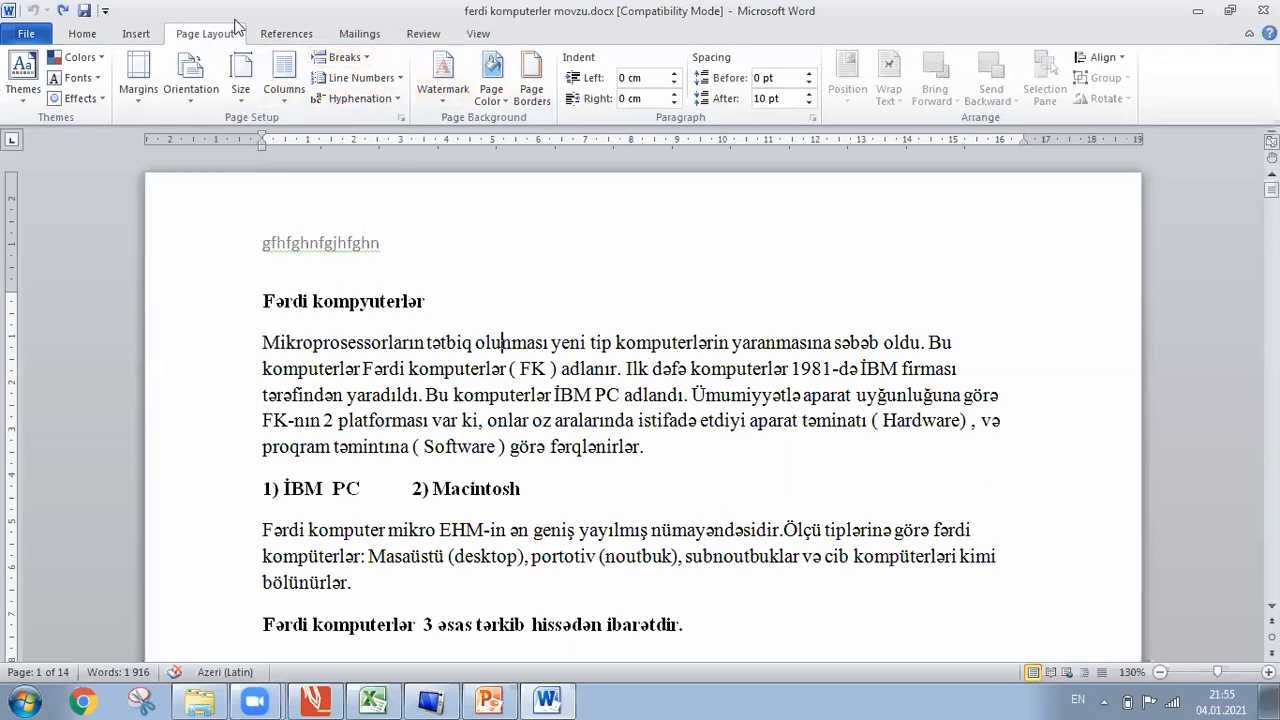
click(423, 35)
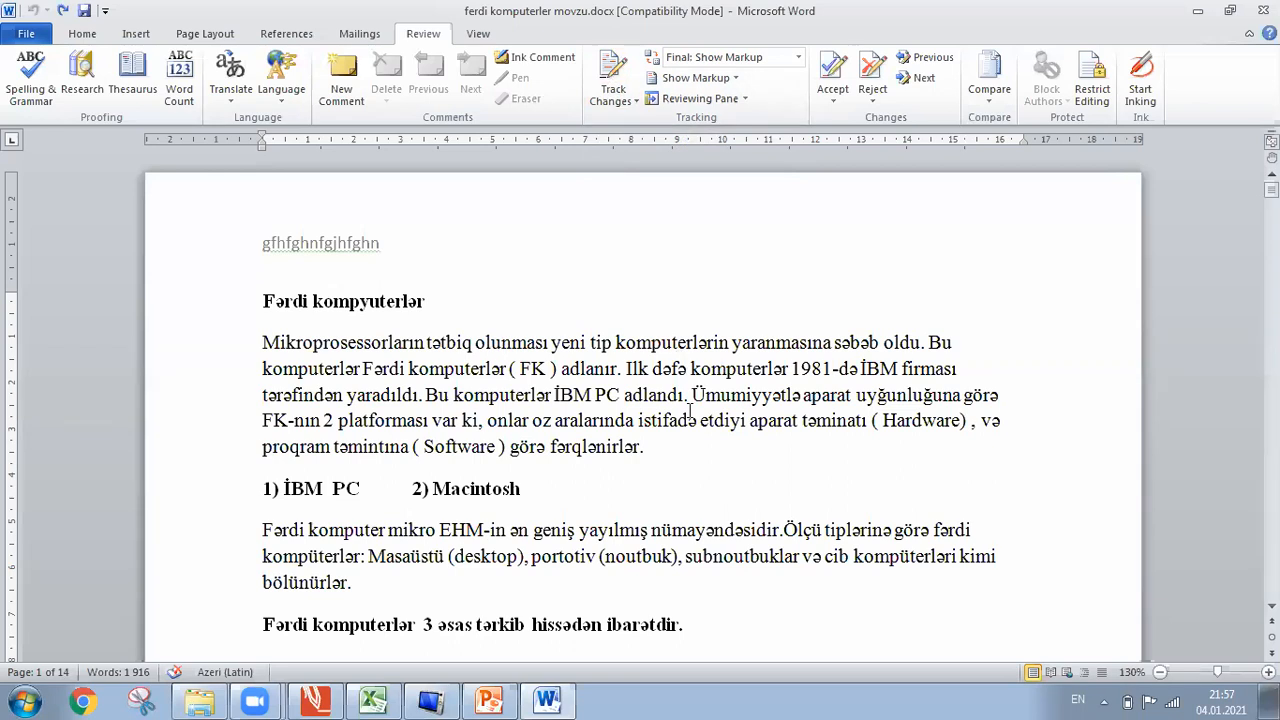
Test deleting and restoring the word 'tətbiq' with Delete, Backspace and undo.
double_click(474, 342)
key(Delete)
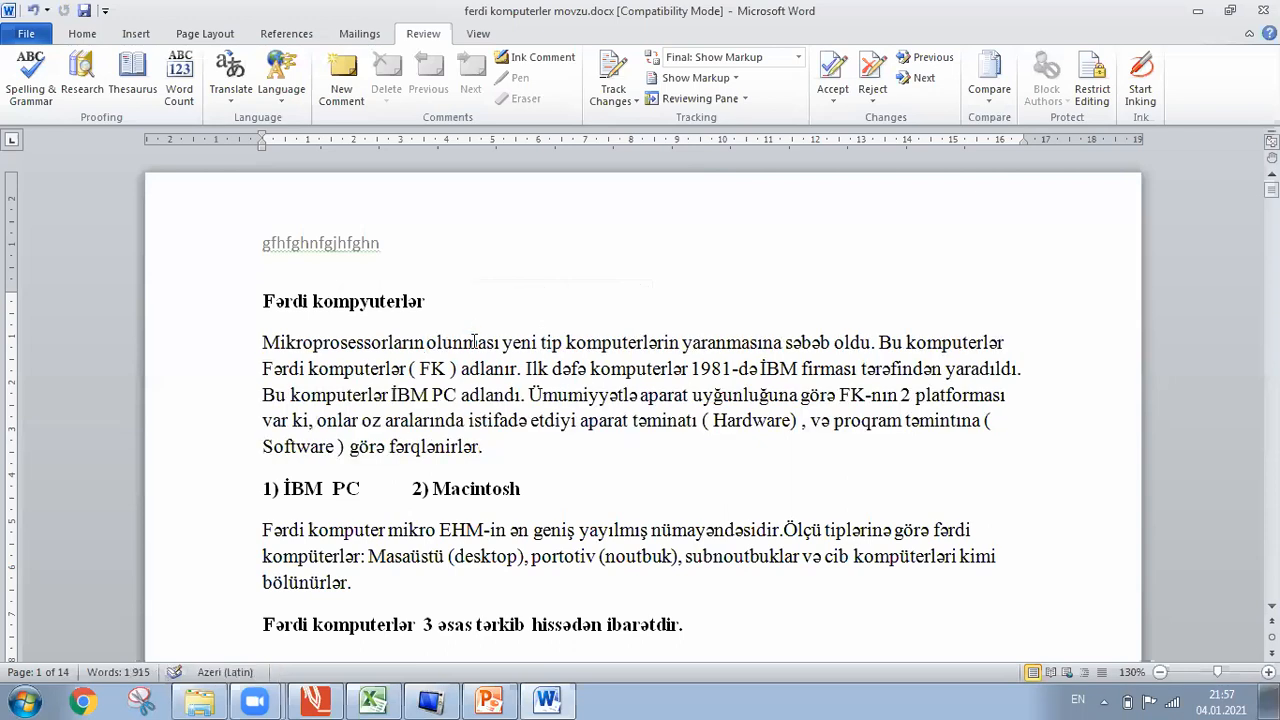
key(ctrl+z)
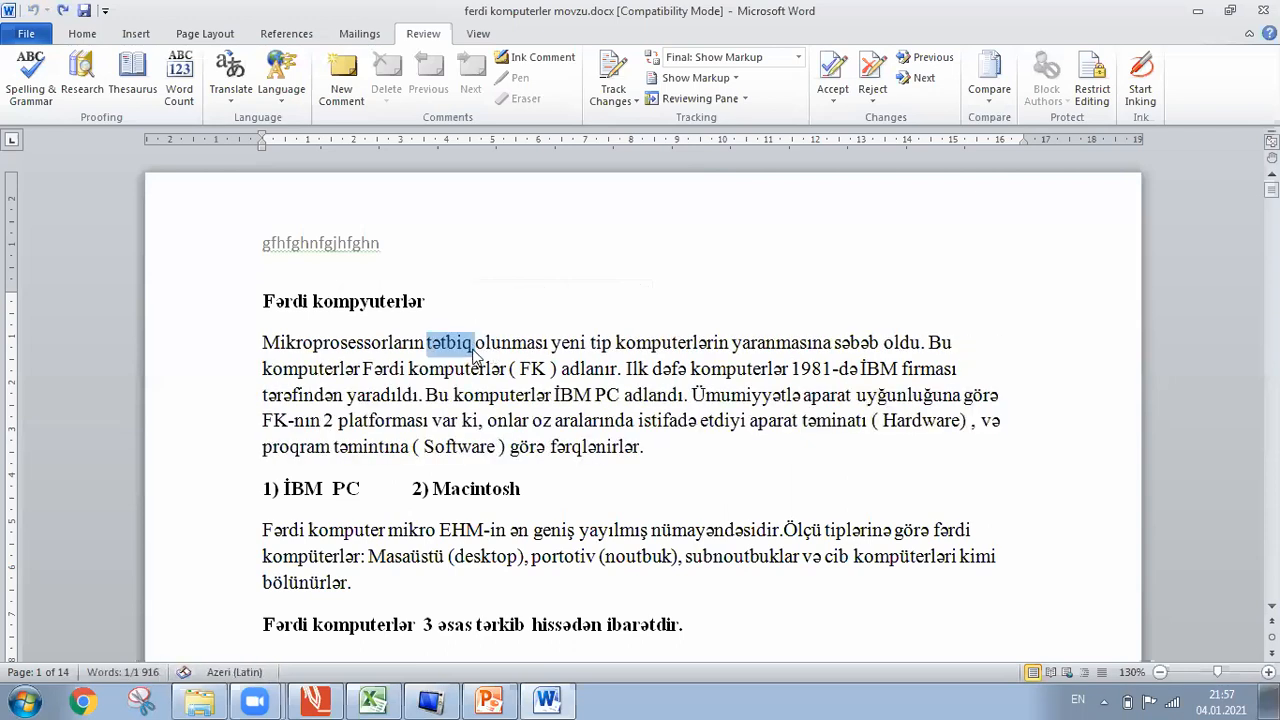
click(474, 345)
key(BackSpace)
key(BackSpace)
key(BackSpace)
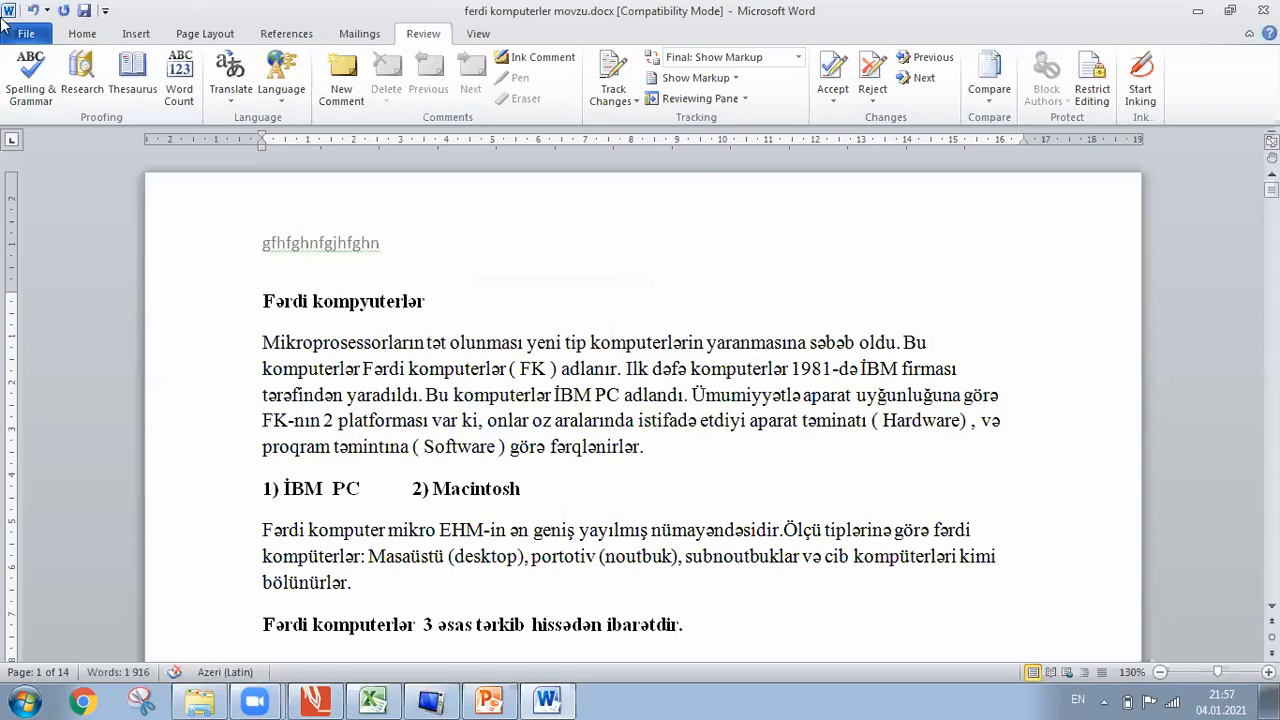
click(30, 12)
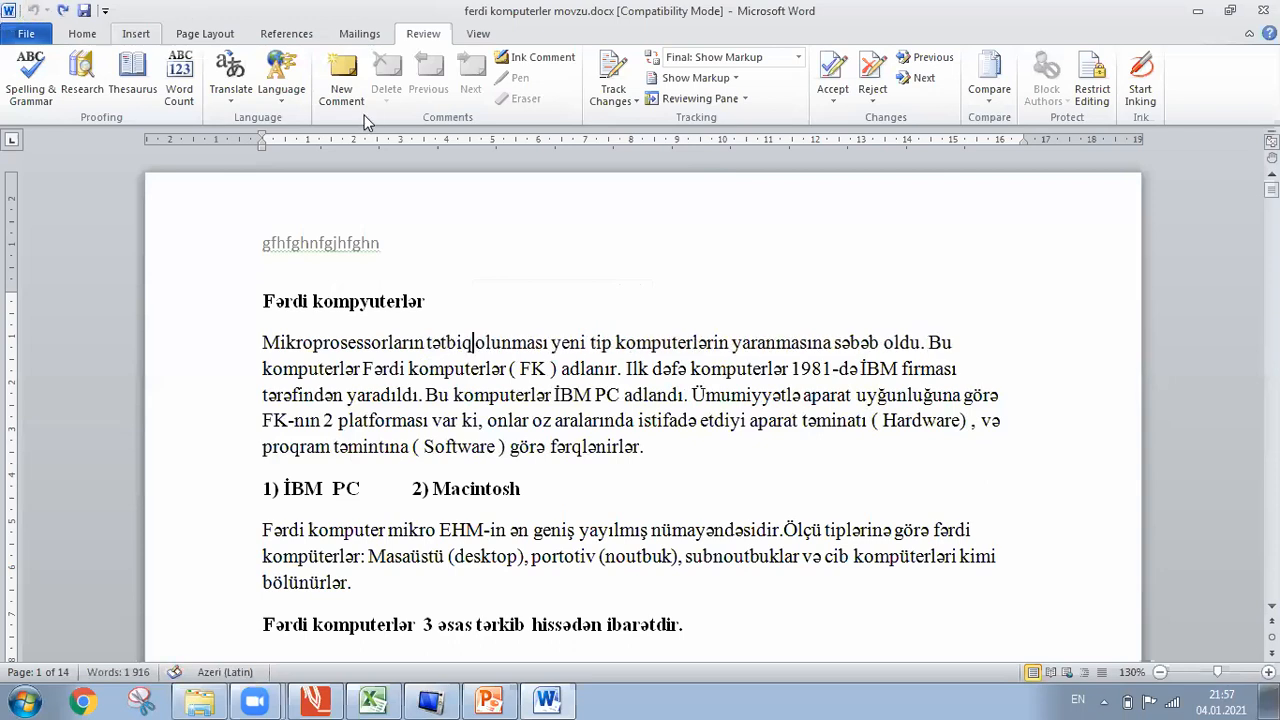
Turn on Track Changes, delete 'tətbiq' and type 'qeyd' as a tracked revision.
click(624, 62)
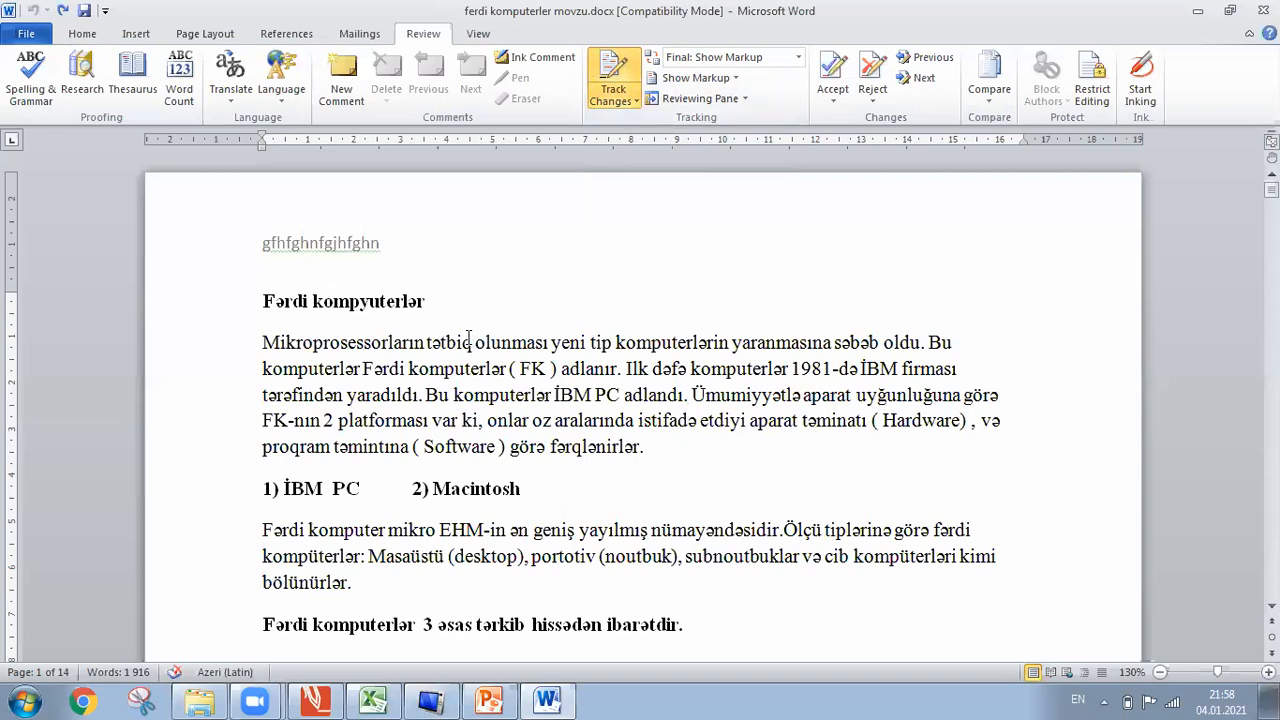
key(BackSpace)
key(BackSpace)
key(BackSpace)
key(BackSpace)
key(BackSpace)
key(BackSpace)
text(geyd)
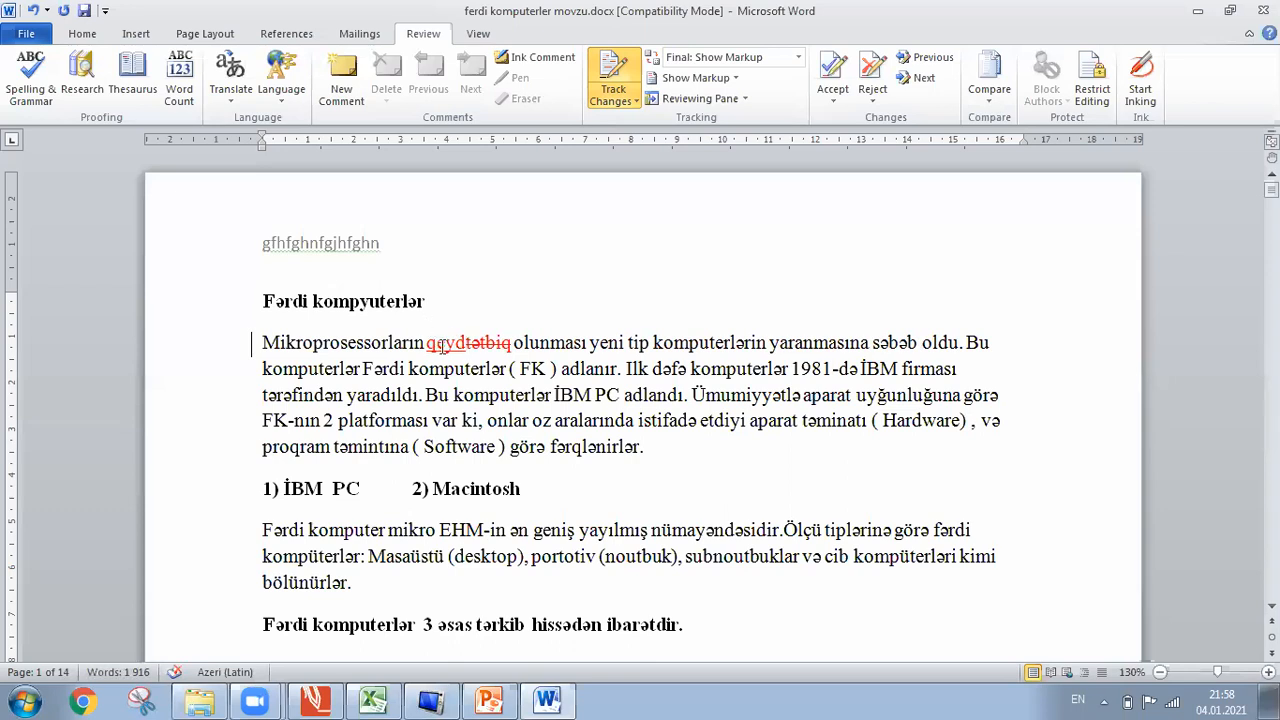
mouse_move(442, 346)
mouse_move(494, 346)
click(466, 342)
Accept both tracked revisions from the document's start, leaving 'qeyd' as plain text.
click(822, 70)
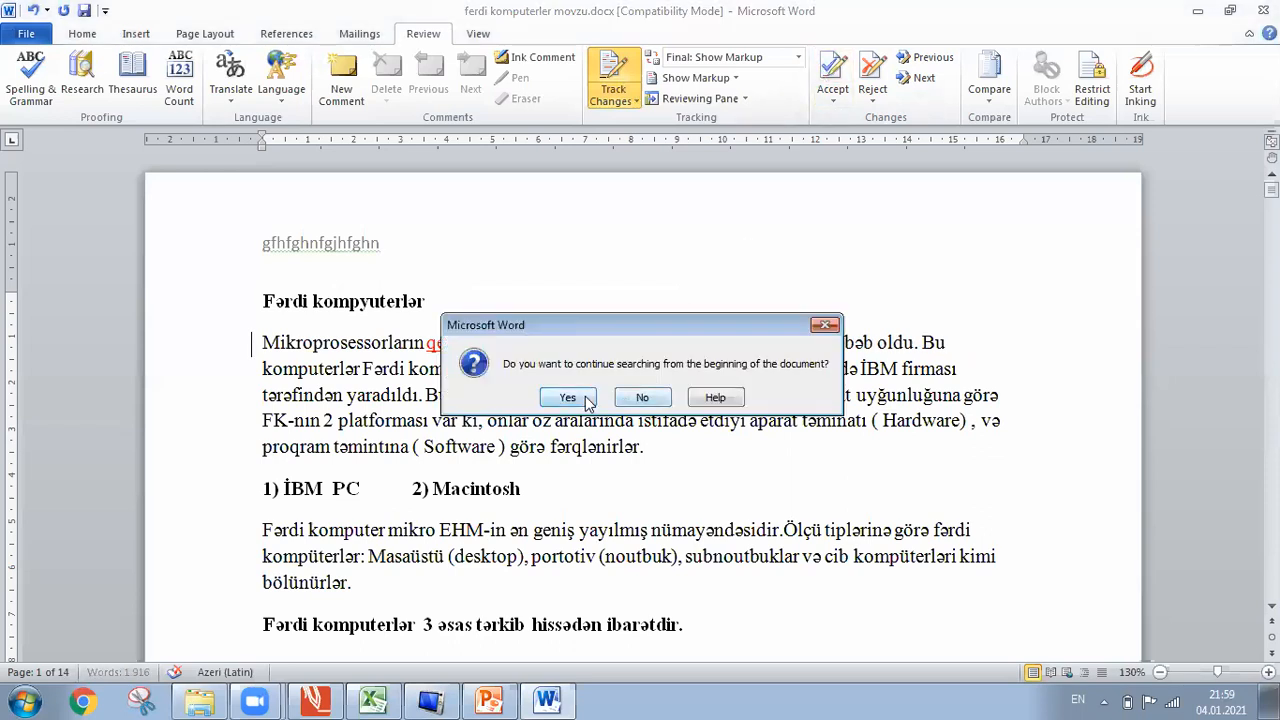
click(567, 398)
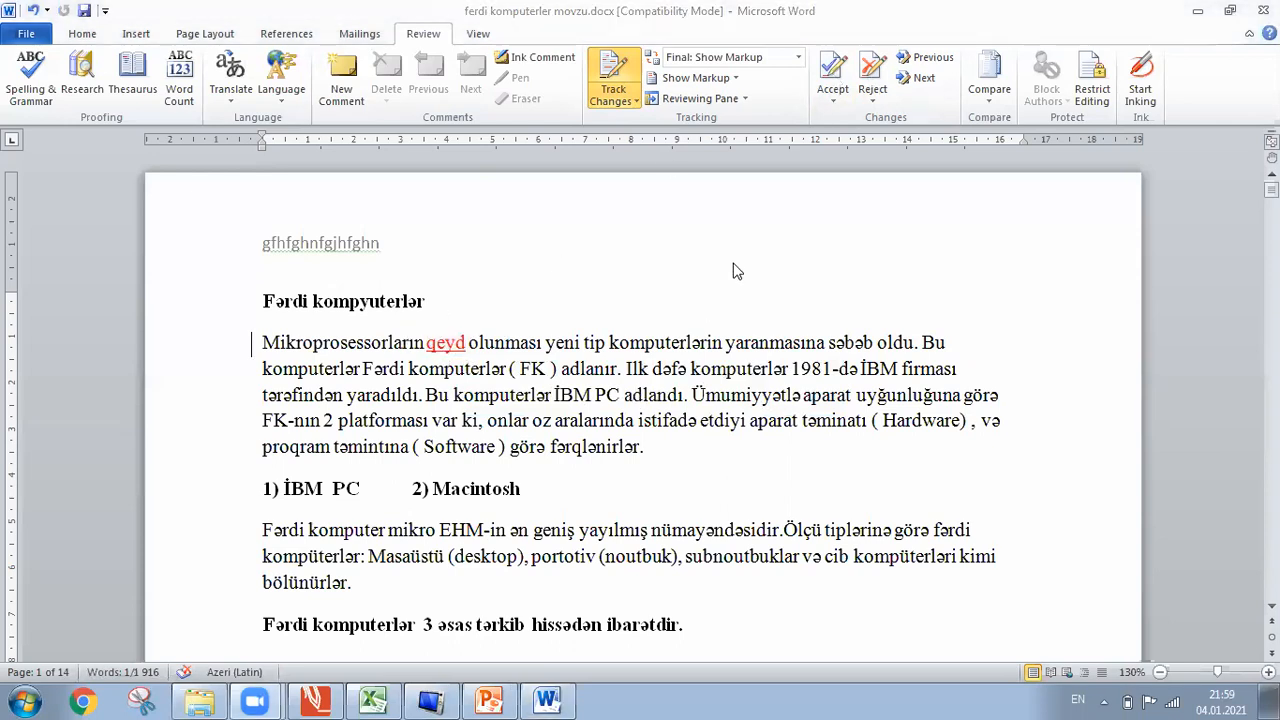
click(826, 70)
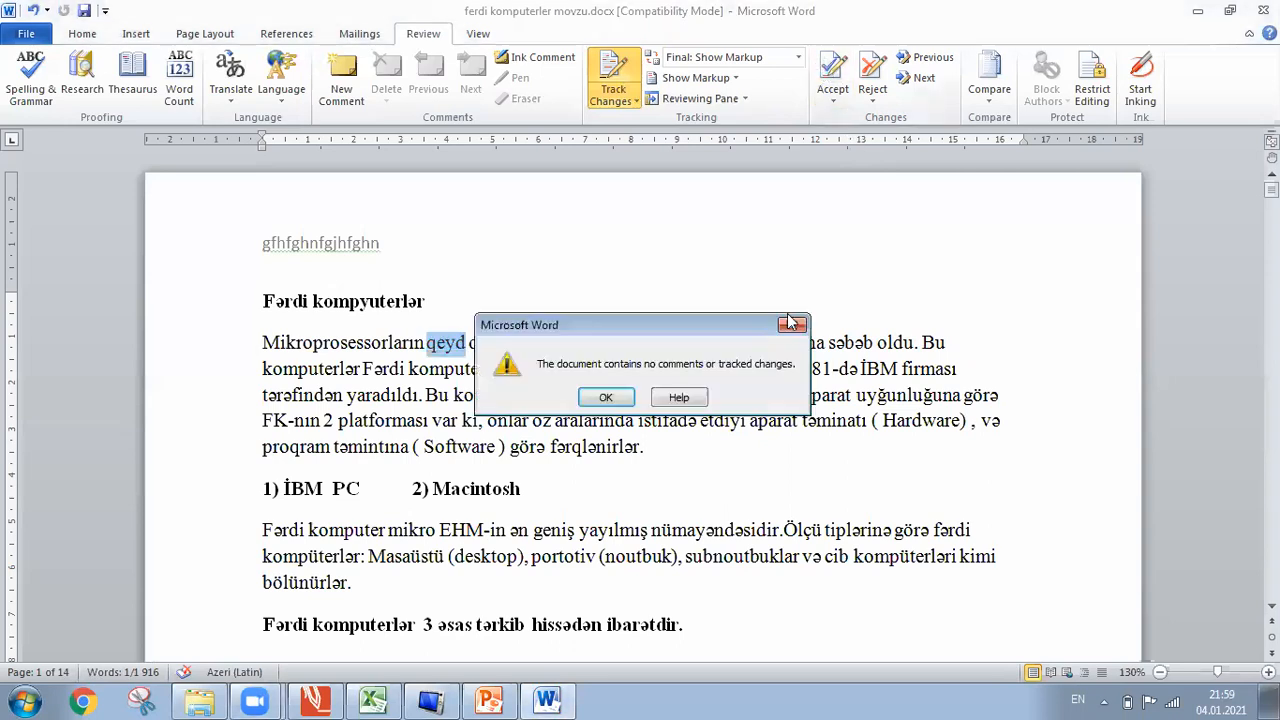
click(608, 396)
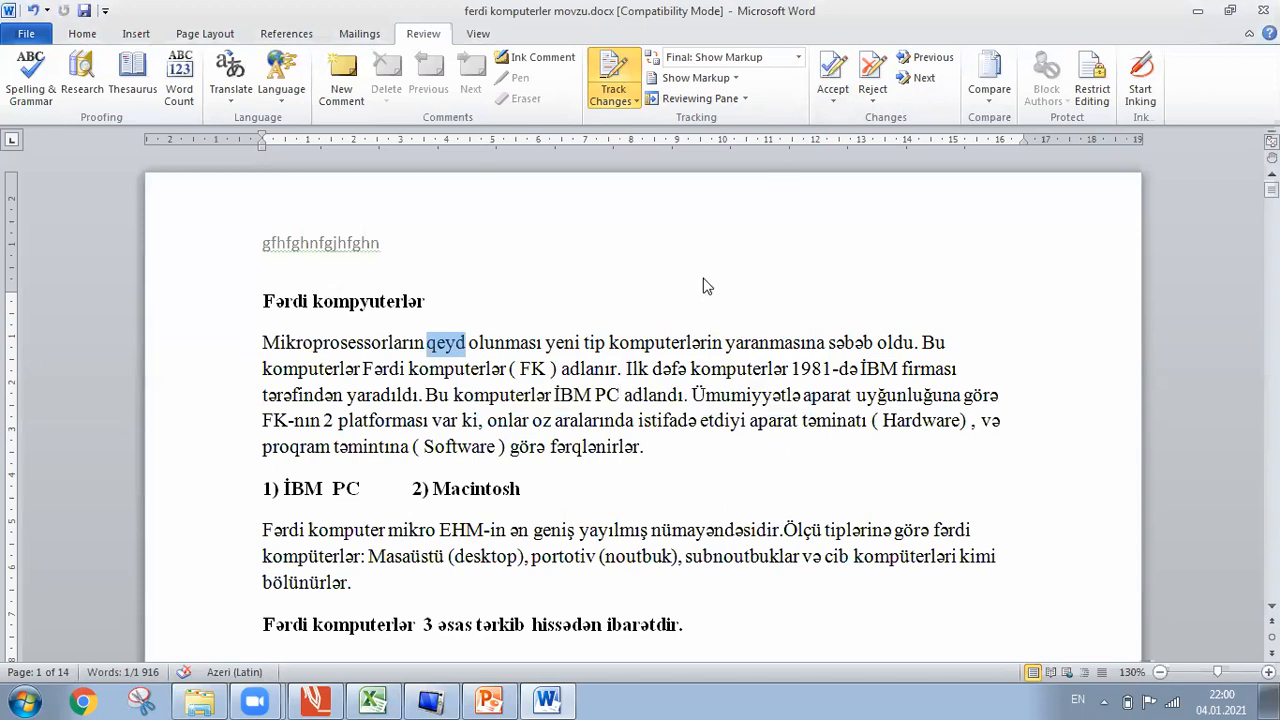
Undo four times to revert the accepted revision and restore 'tətbiq'.
click(33, 12)
click(33, 12)
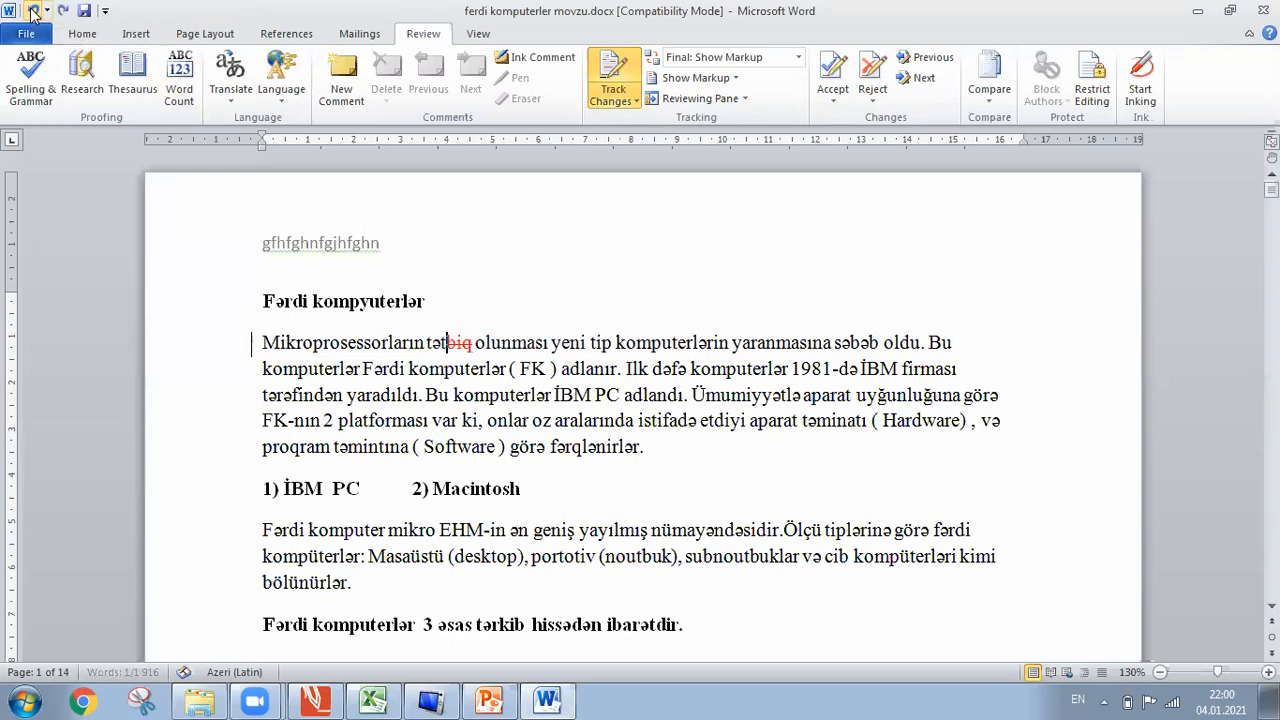
click(33, 12)
click(33, 12)
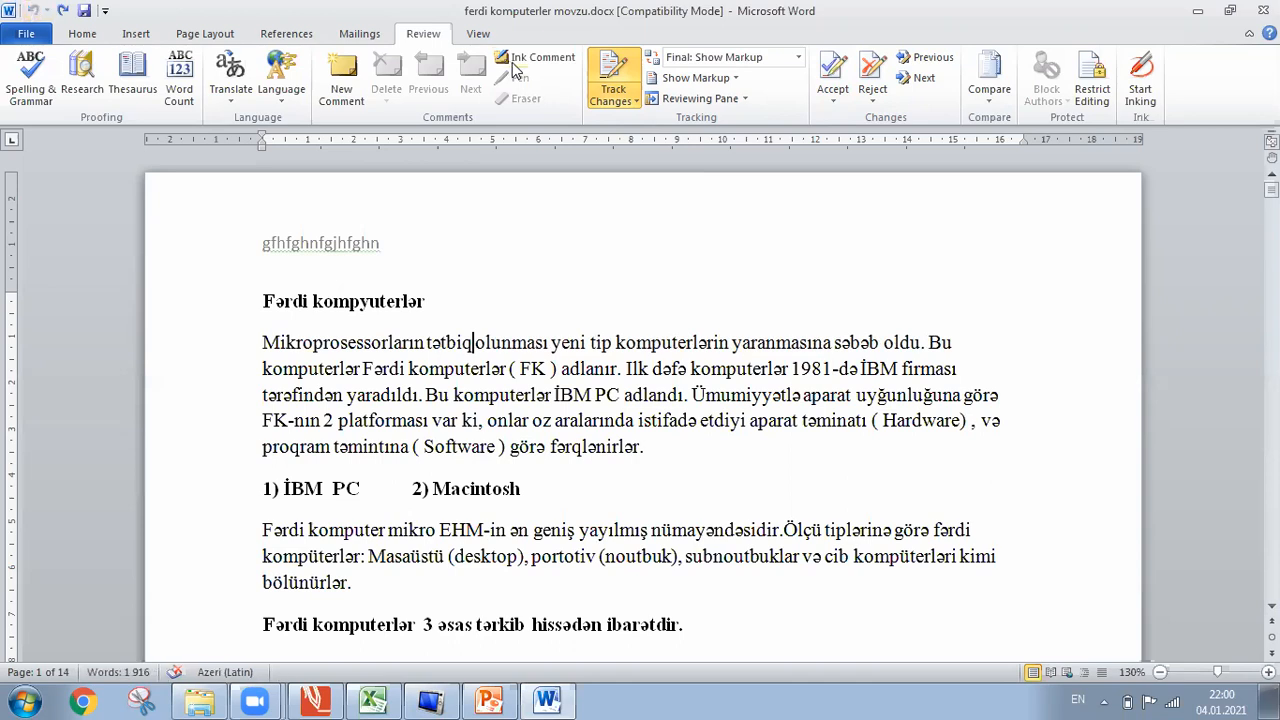
Turn Track Changes off and delete 'fərqlənirlər.' from the paragraph ending 'görə'.
click(622, 66)
click(663, 343)
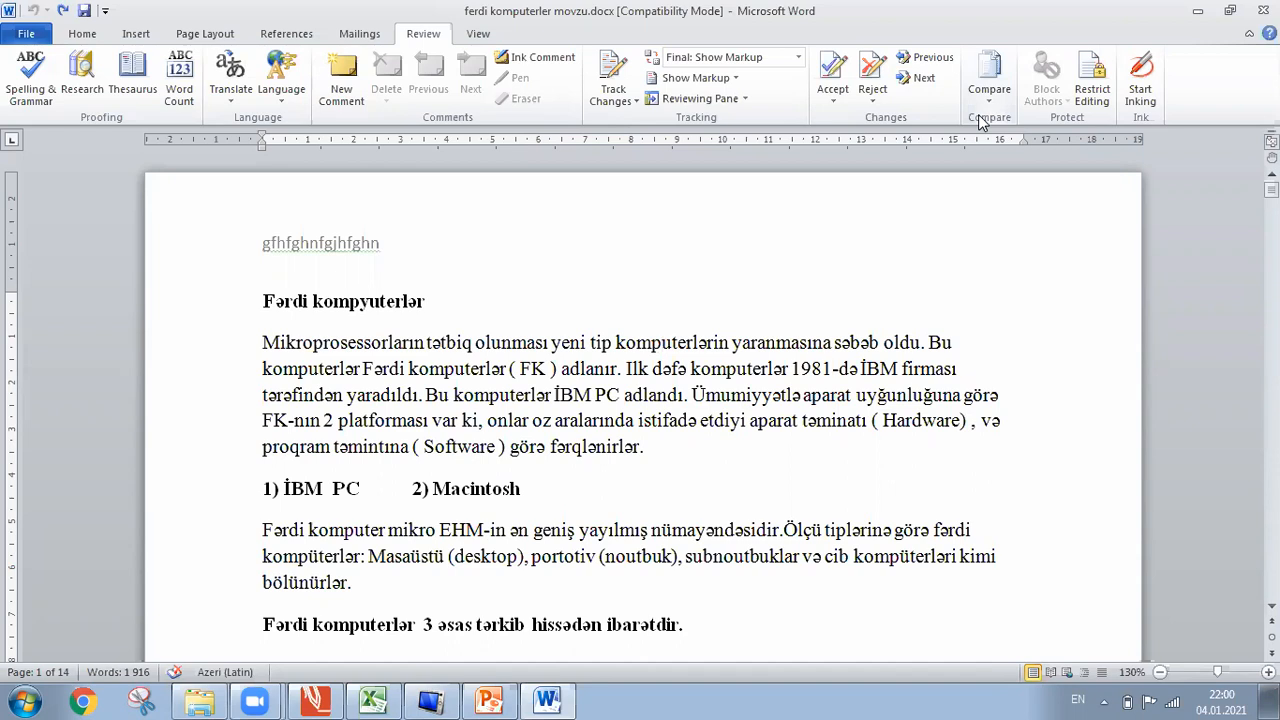
click(663, 457)
key(BackSpace)
key(BackSpace)
key(BackSpace)
key(BackSpace)
key(BackSpace)
key(BackSpace)
key(BackSpace)
key(BackSpace)
key(BackSpace)
key(BackSpace)
key(BackSpace)
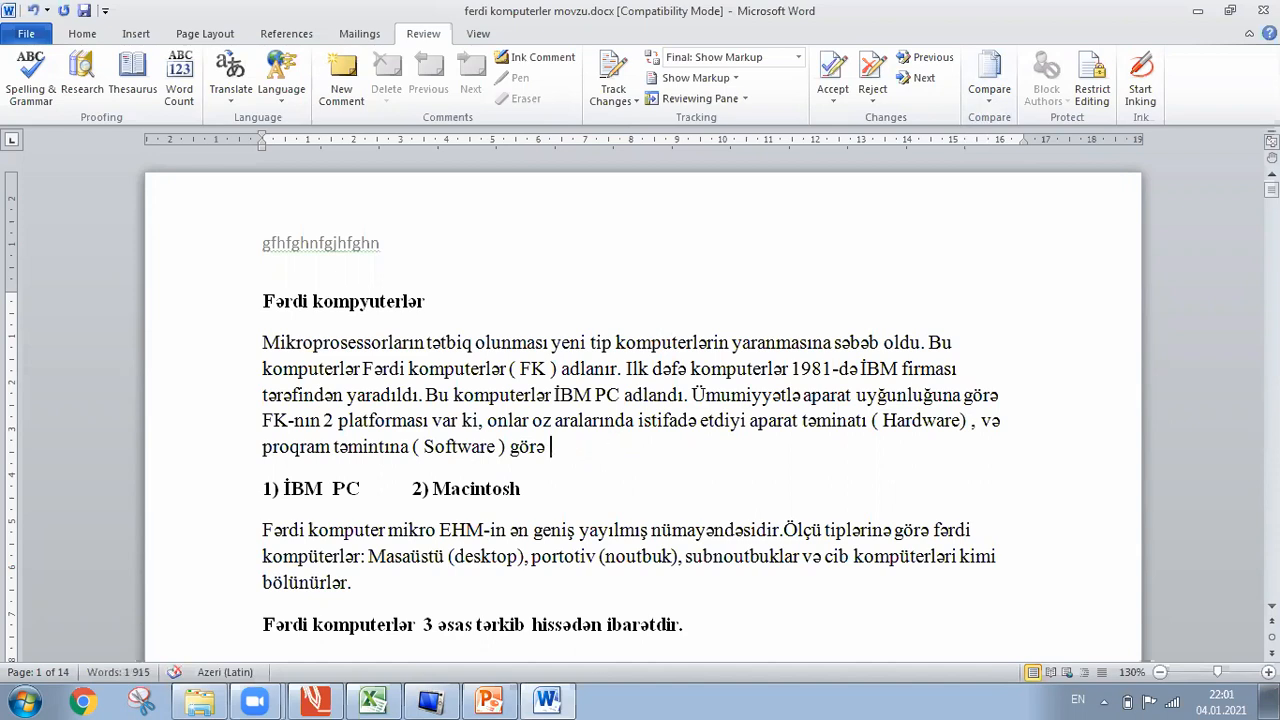
End the paragraph with 'deyisirler.' and save the document as yeni123.docx.
text(deyisi)
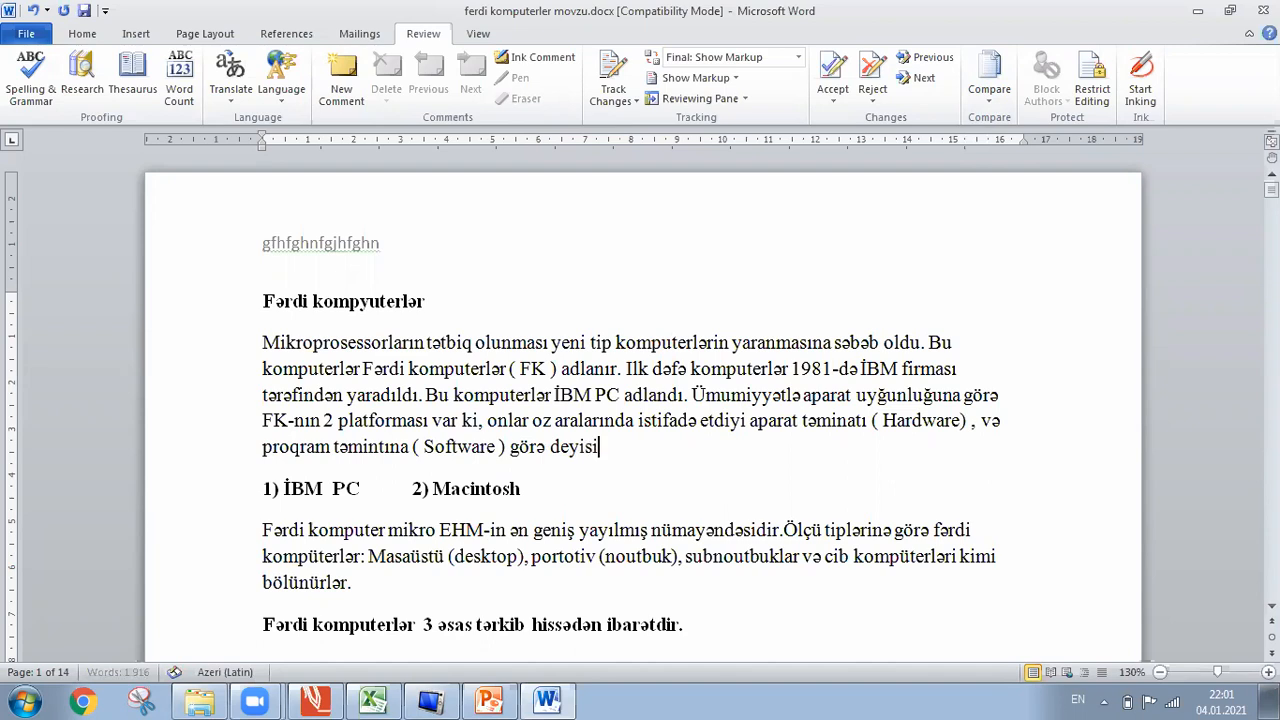
text(rler.)
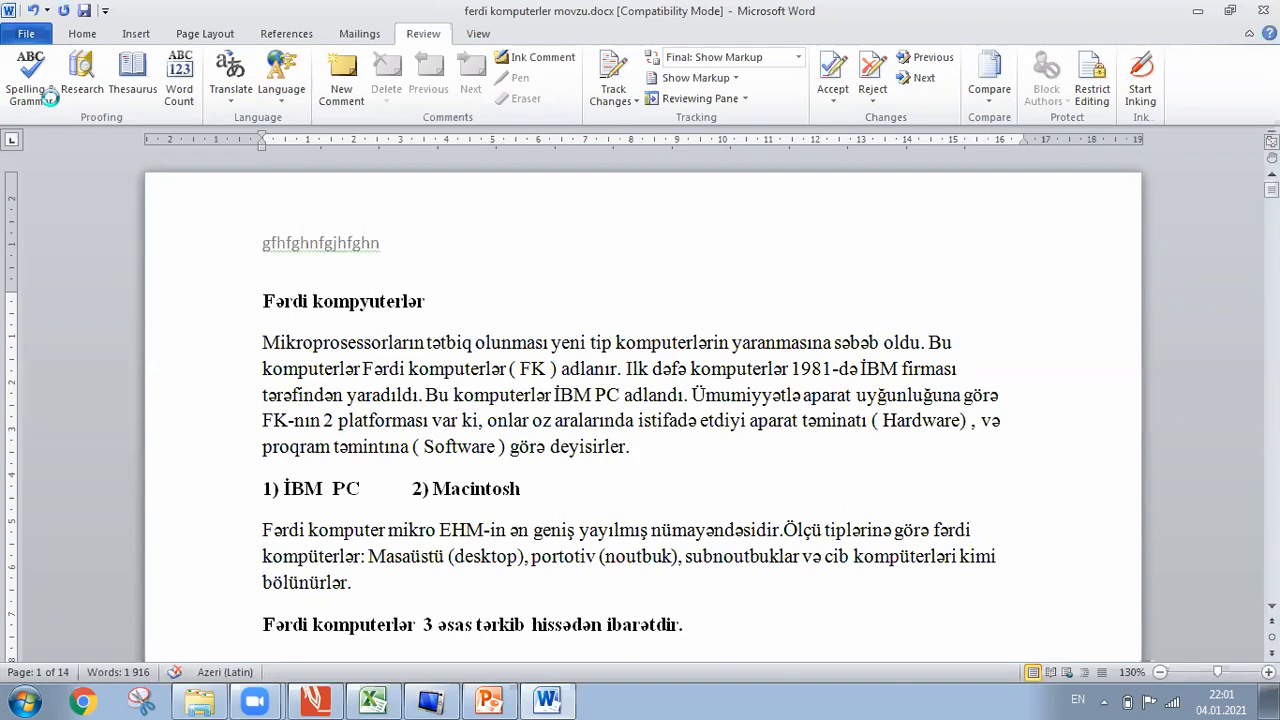
key(F12)
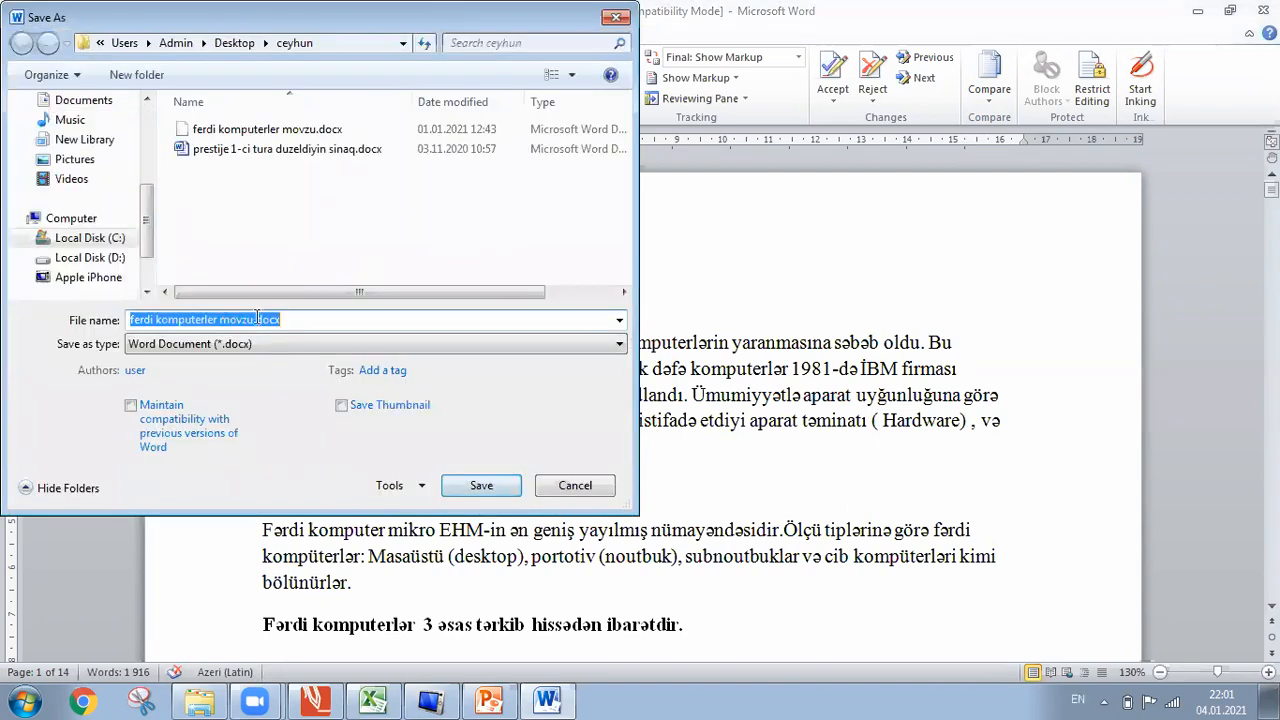
click(256, 319)
key(BackSpace)
key(BackSpace)
key(BackSpace)
key(BackSpace)
key(BackSpace)
key(BackSpace)
key(BackSpace)
key(BackSpace)
key(BackSpace)
key(BackSpace)
key(BackSpace)
key(BackSpace)
key(BackSpace)
key(BackSpace)
key(BackSpace)
key(BackSpace)
key(BackSpace)
key(BackSpace)
key(BackSpace)
key(BackSpace)
text(yeni123)
key(Return)
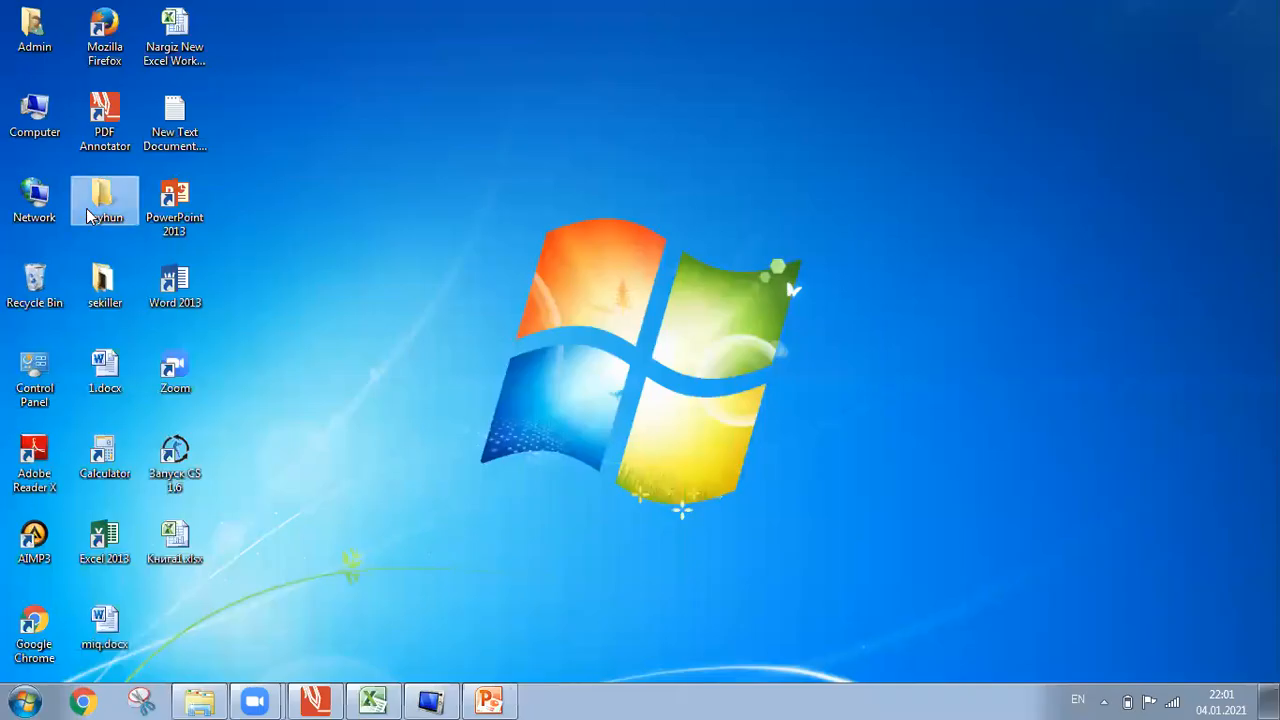
Open yeni123.docx in Word from the ceyhun folder on the desktop.
double_click(92, 212)
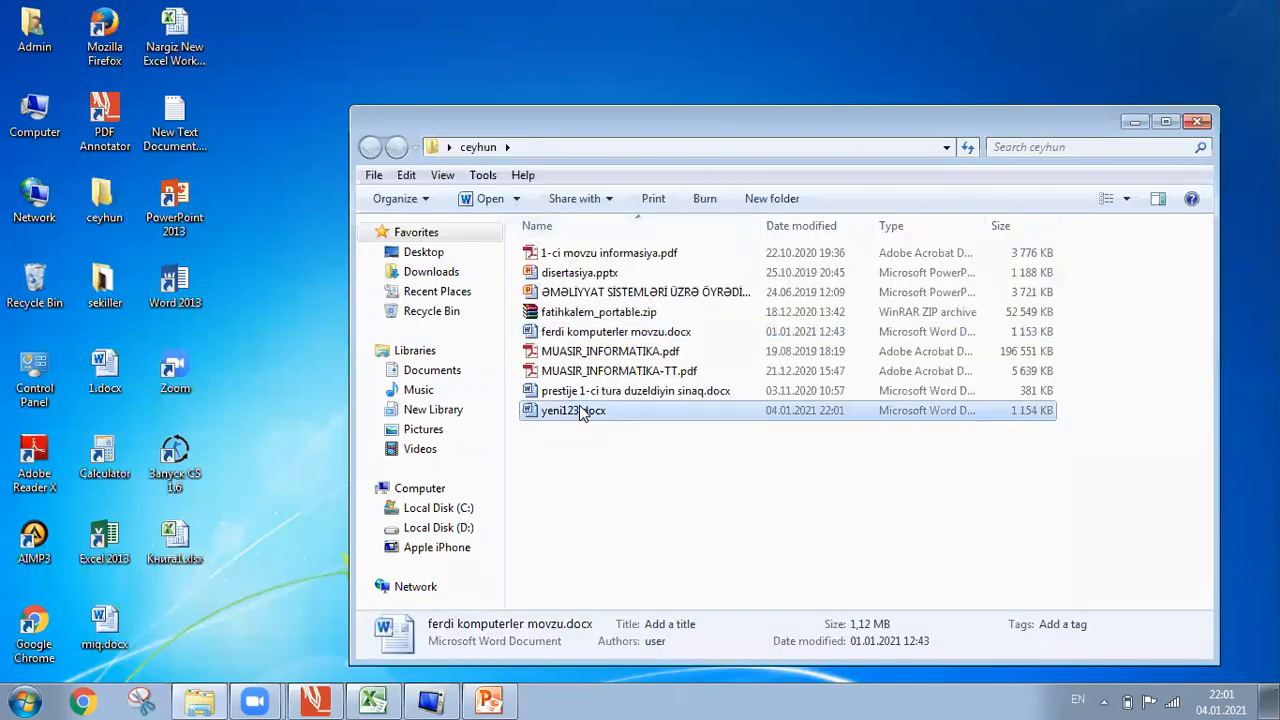
double_click(579, 408)
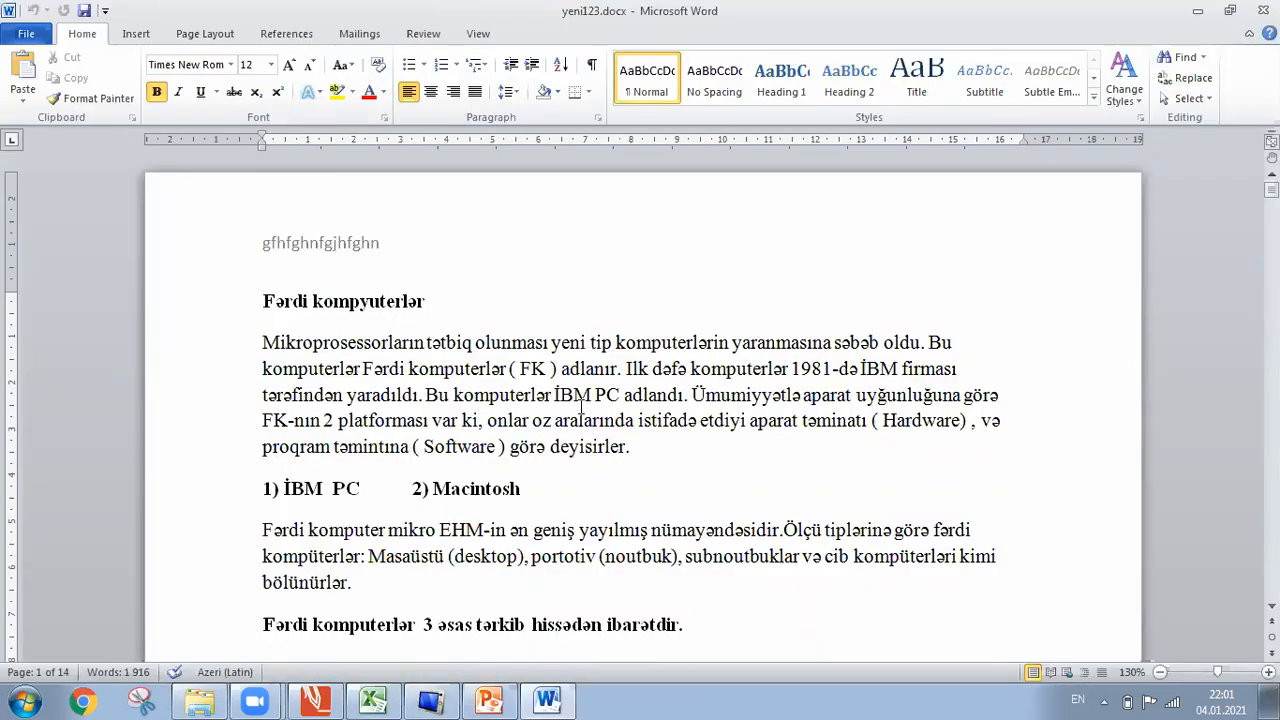
Compare ferdi komputerler movzu.docx (original) with yeni123.docx (revised) from the ceyhun folder.
click(423, 34)
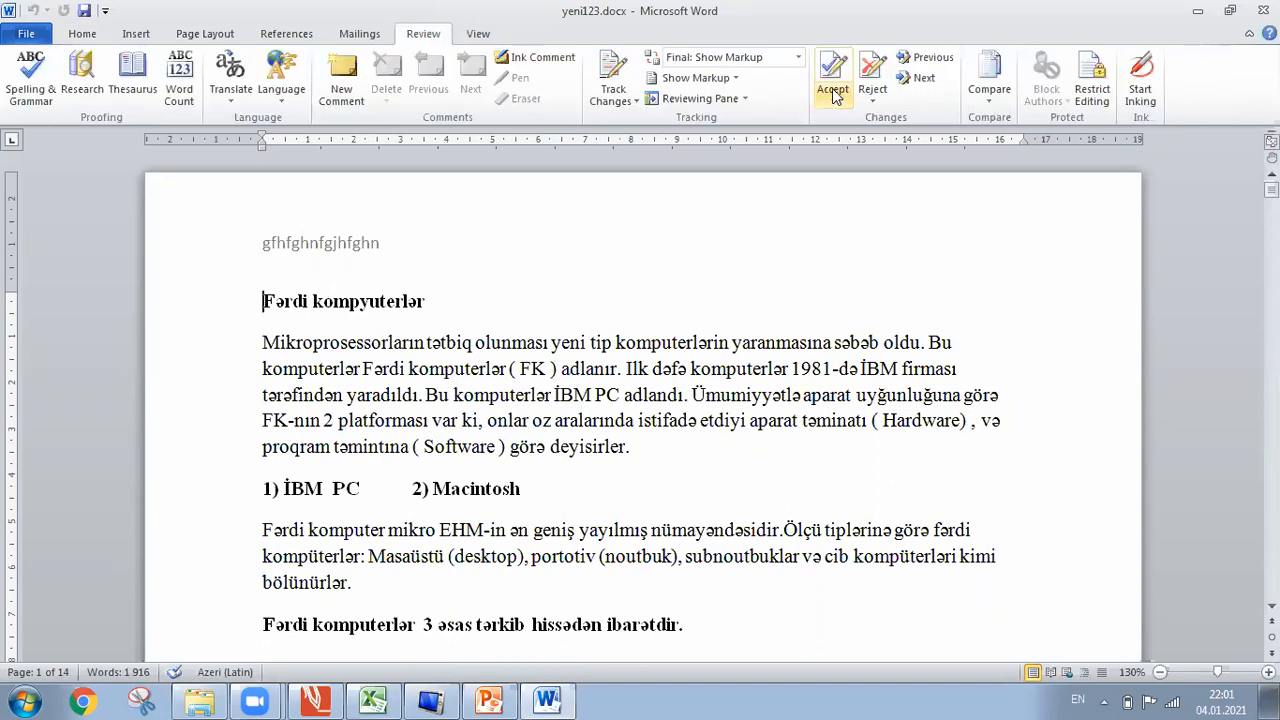
click(993, 103)
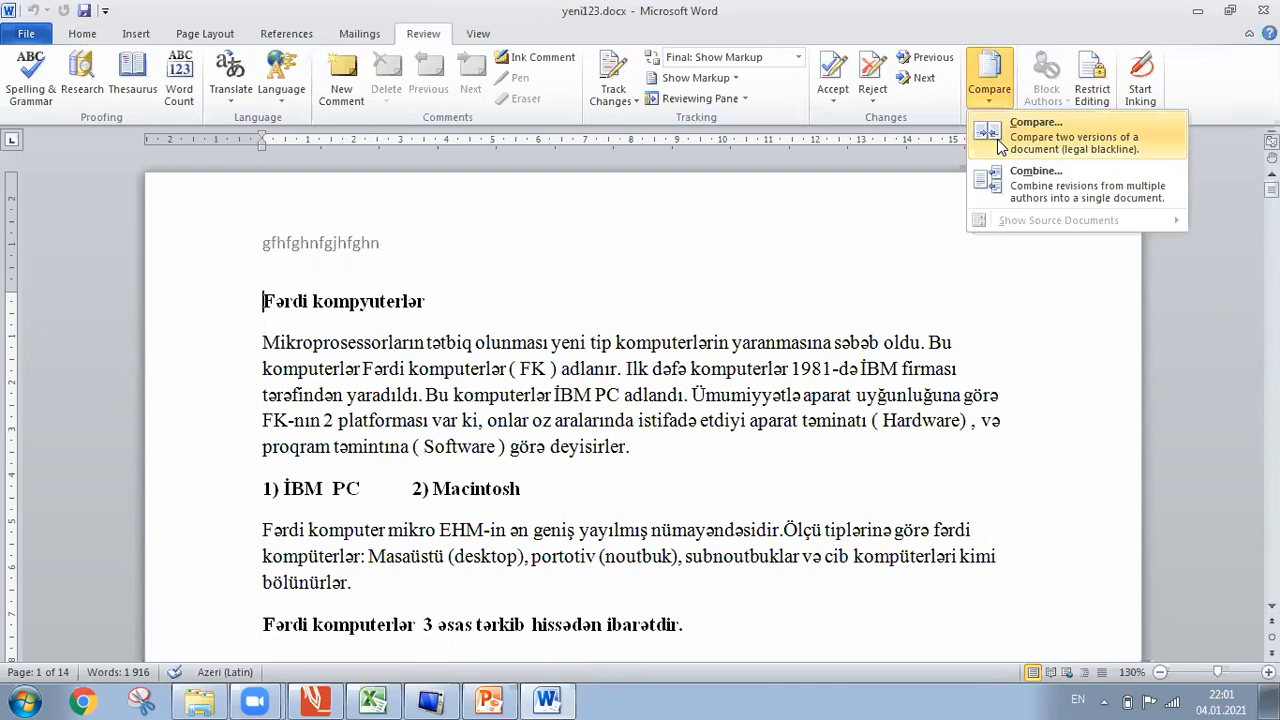
click(1000, 147)
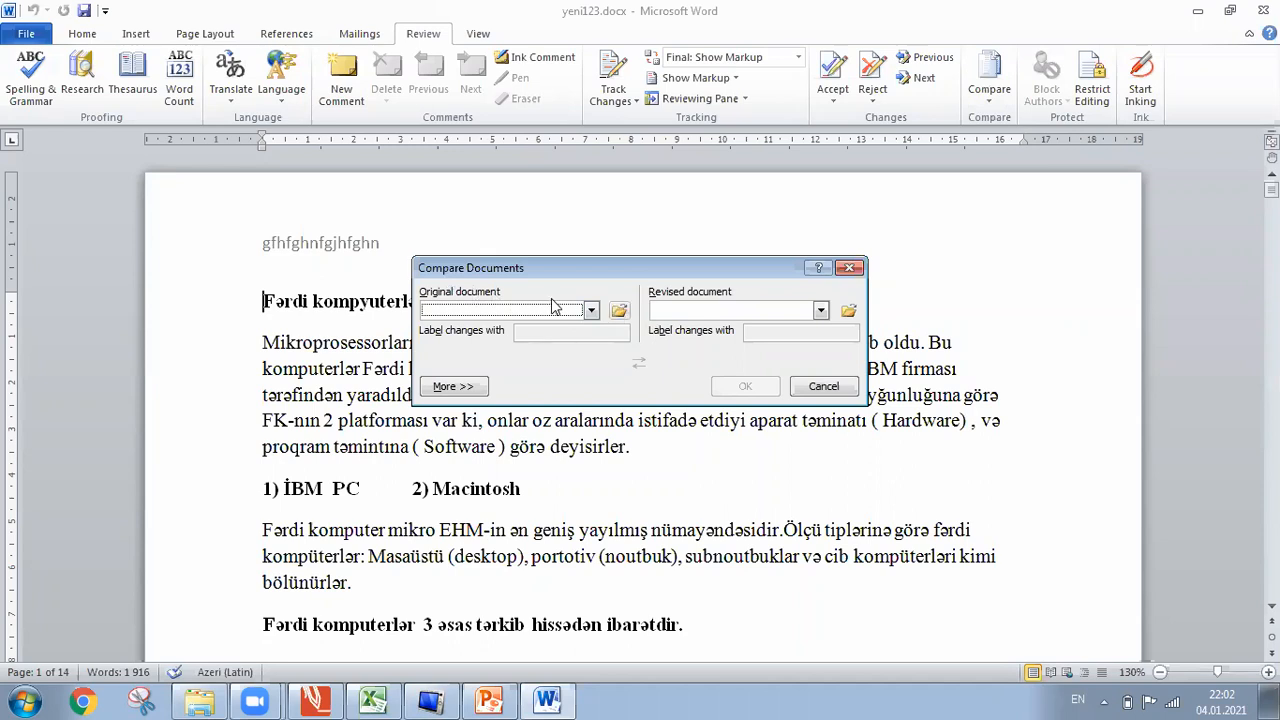
click(620, 310)
click(488, 369)
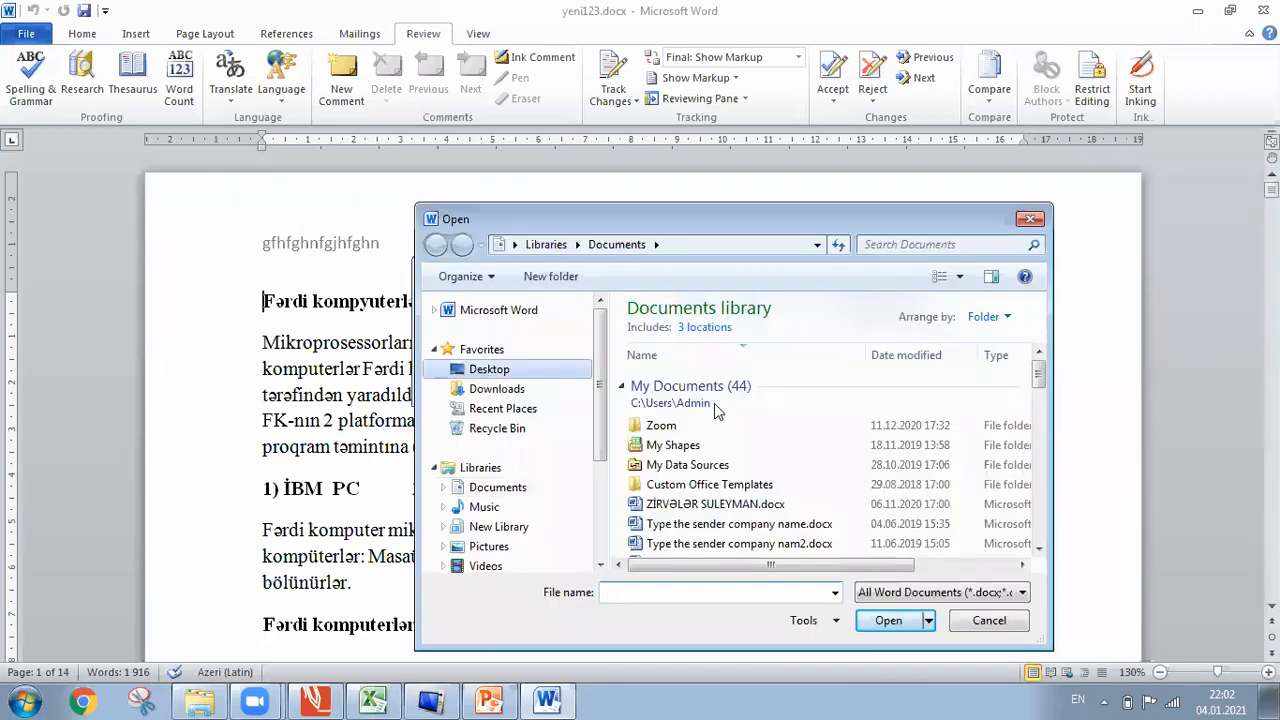
double_click(690, 530)
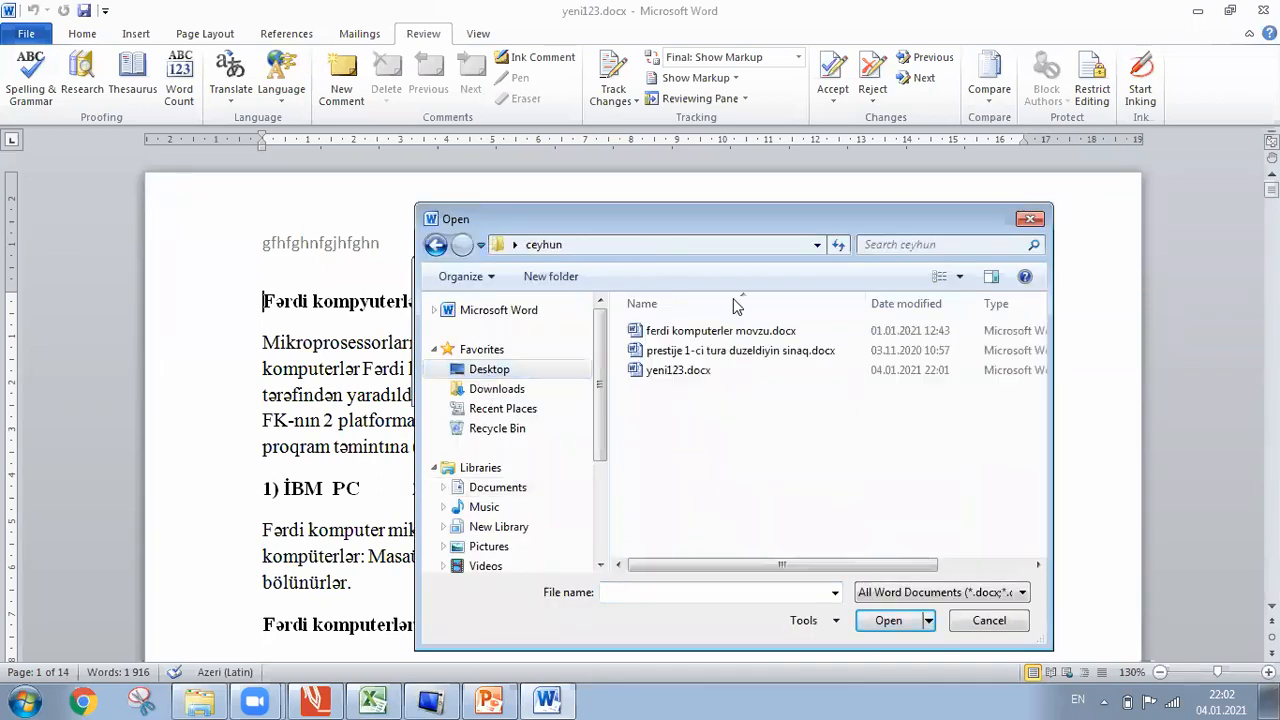
double_click(730, 330)
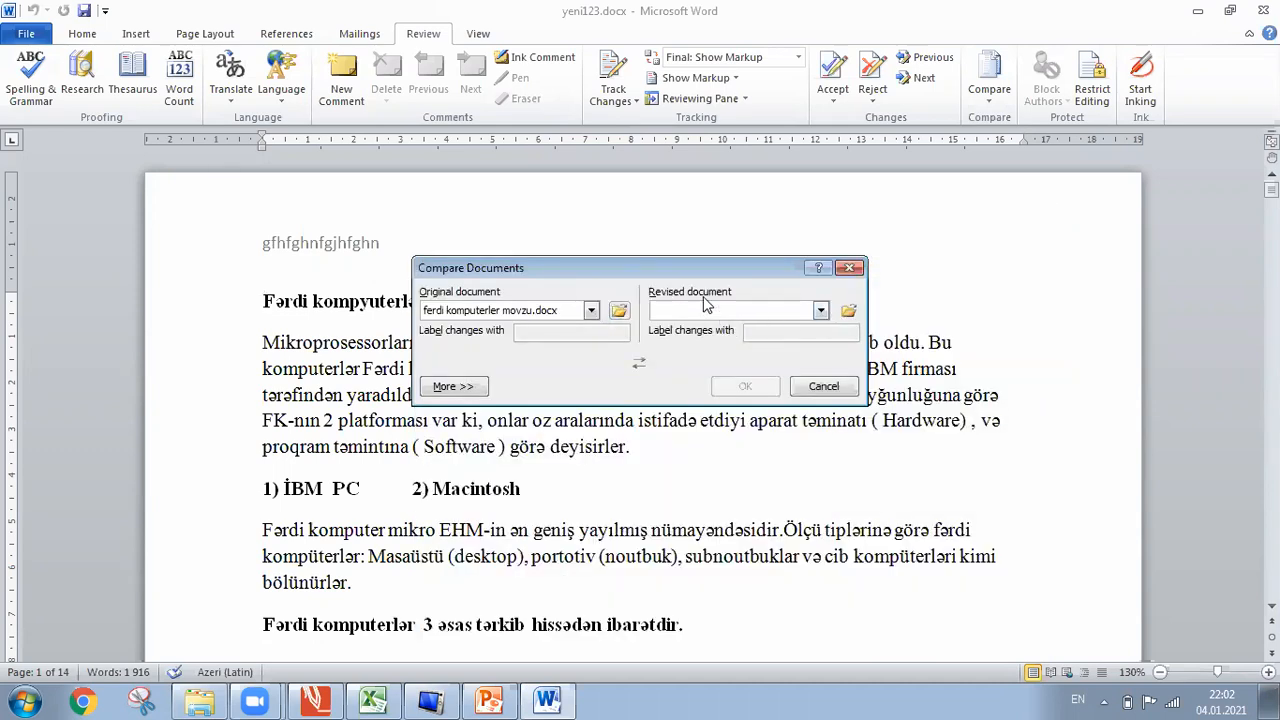
click(849, 311)
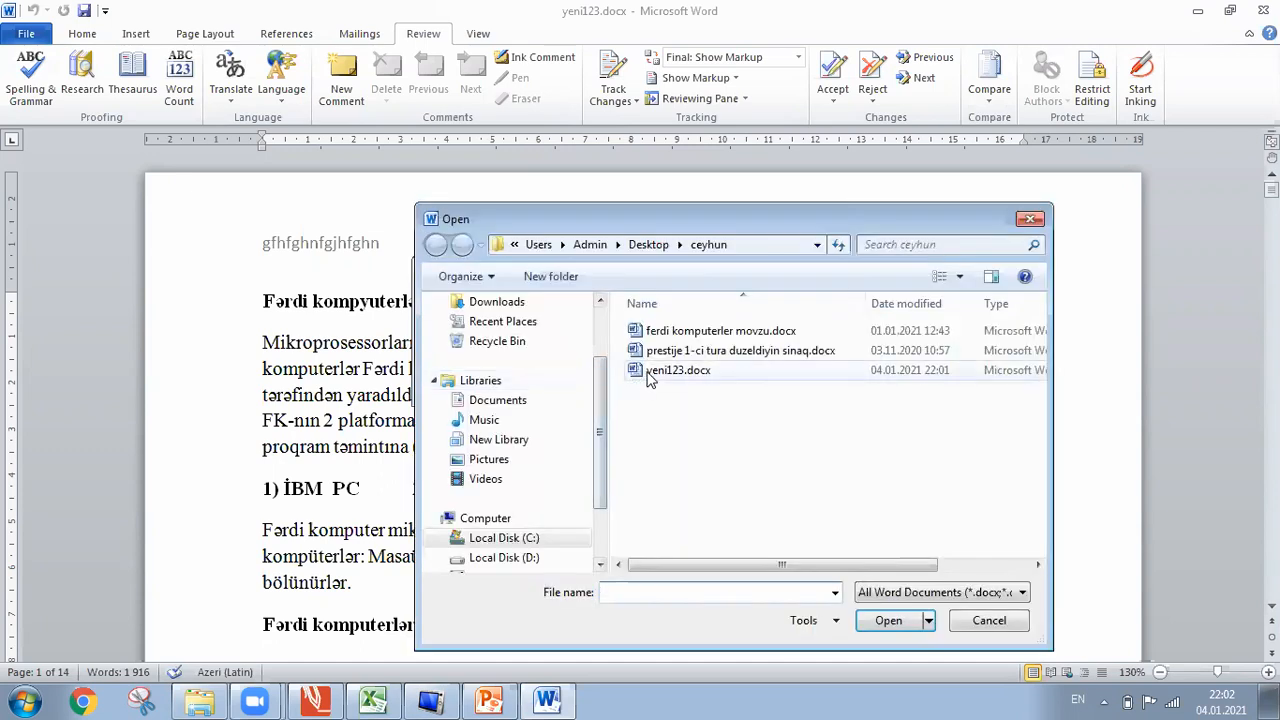
click(648, 372)
double_click(646, 378)
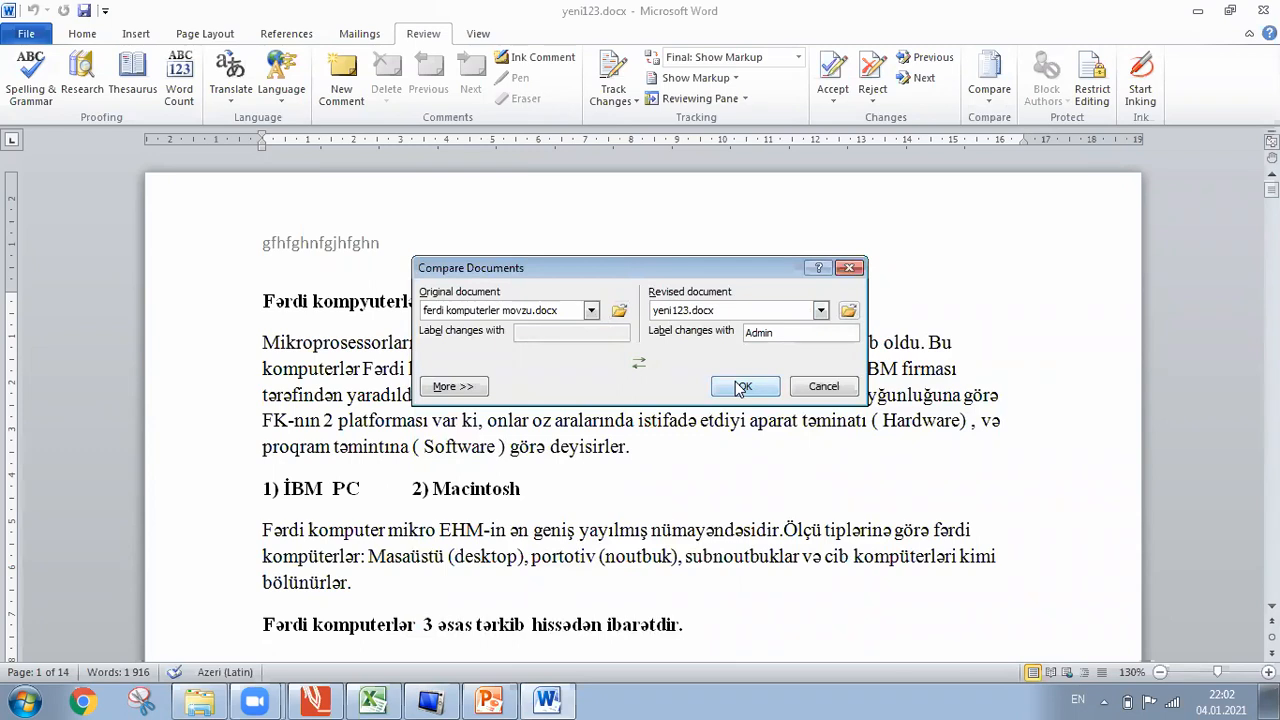
click(742, 388)
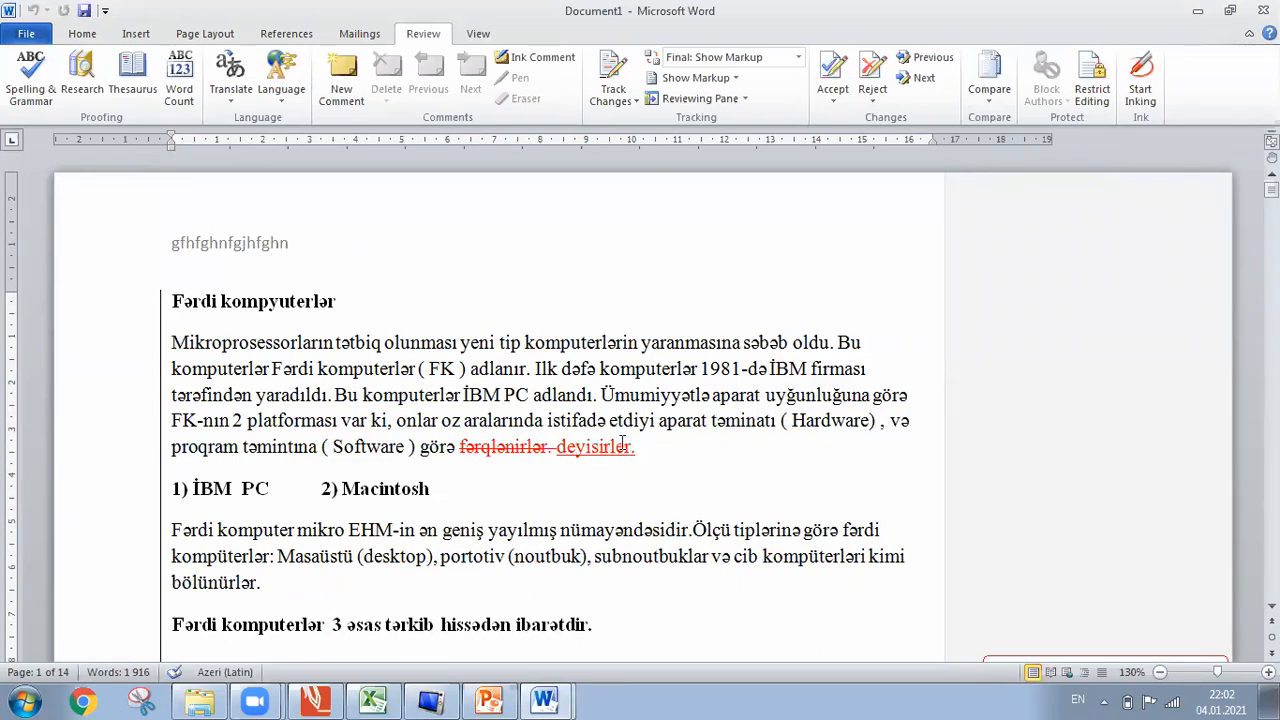
Select the deleted 'fərqlənirlər' and inserted 'deyisirler' and view their revision tooltip.
click(460, 447)
drag(460, 447, 557, 450)
drag(641, 459, 563, 452)
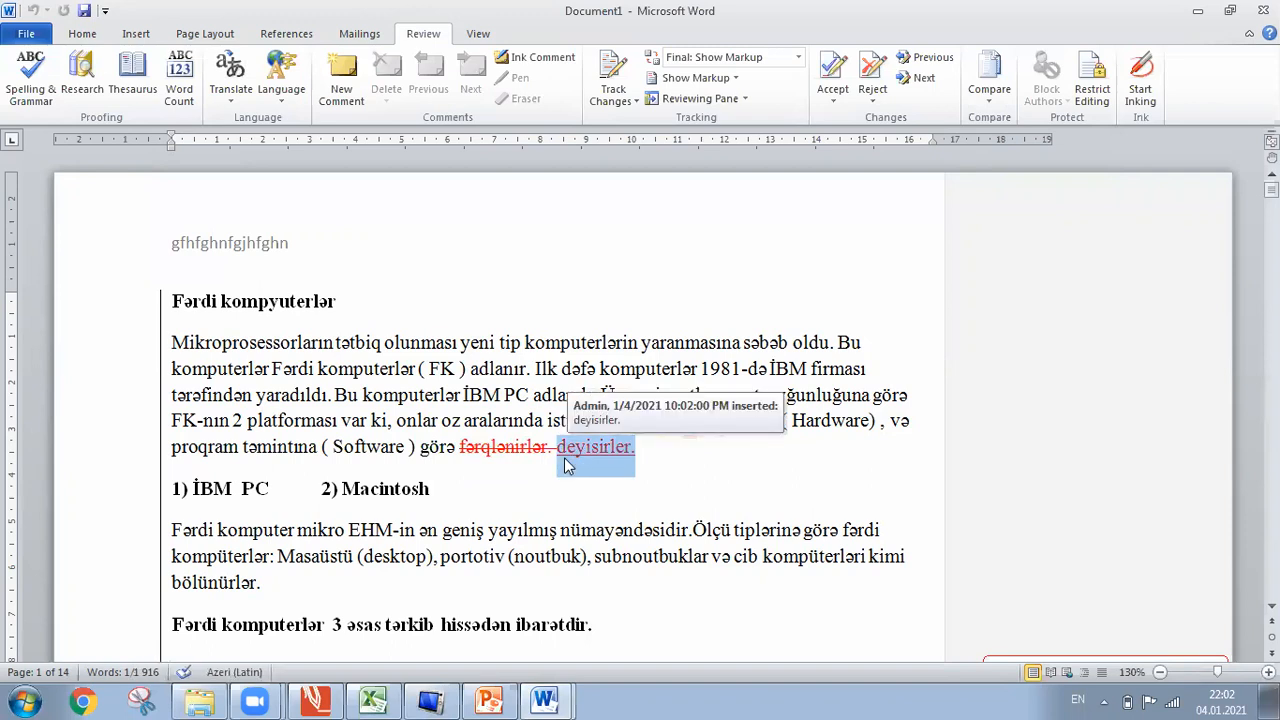
click(516, 446)
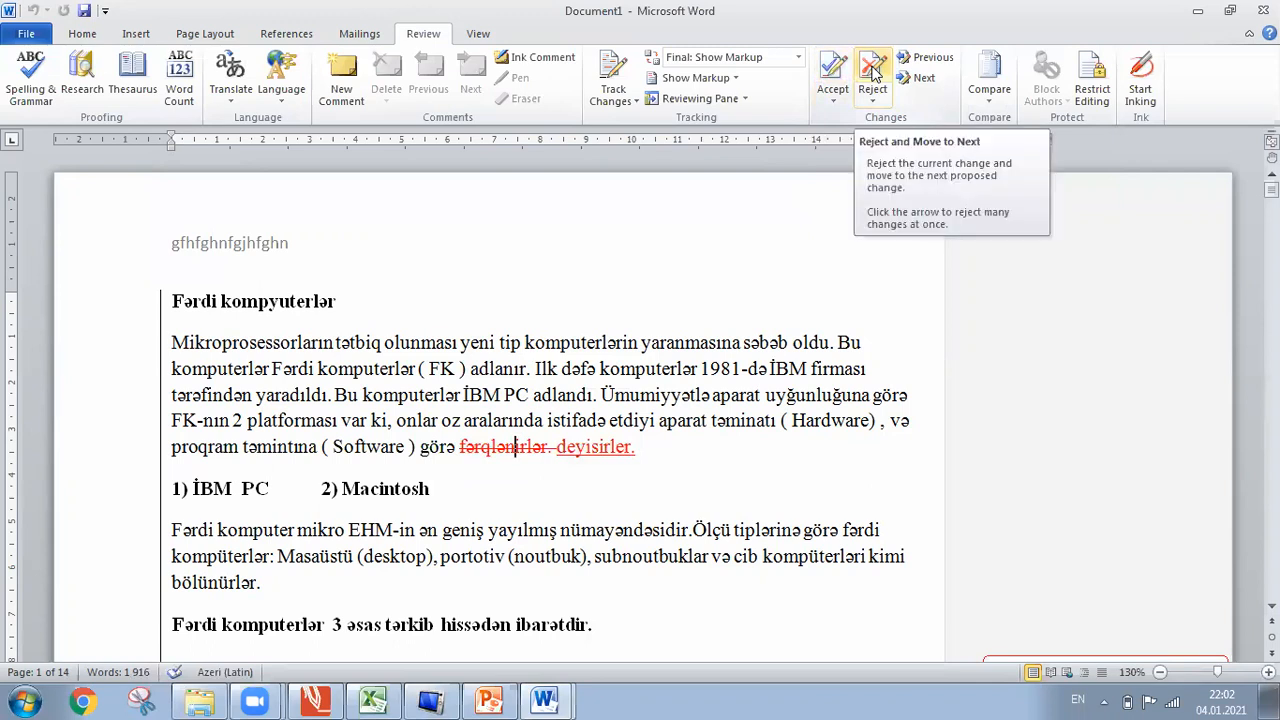
mouse_move(581, 437)
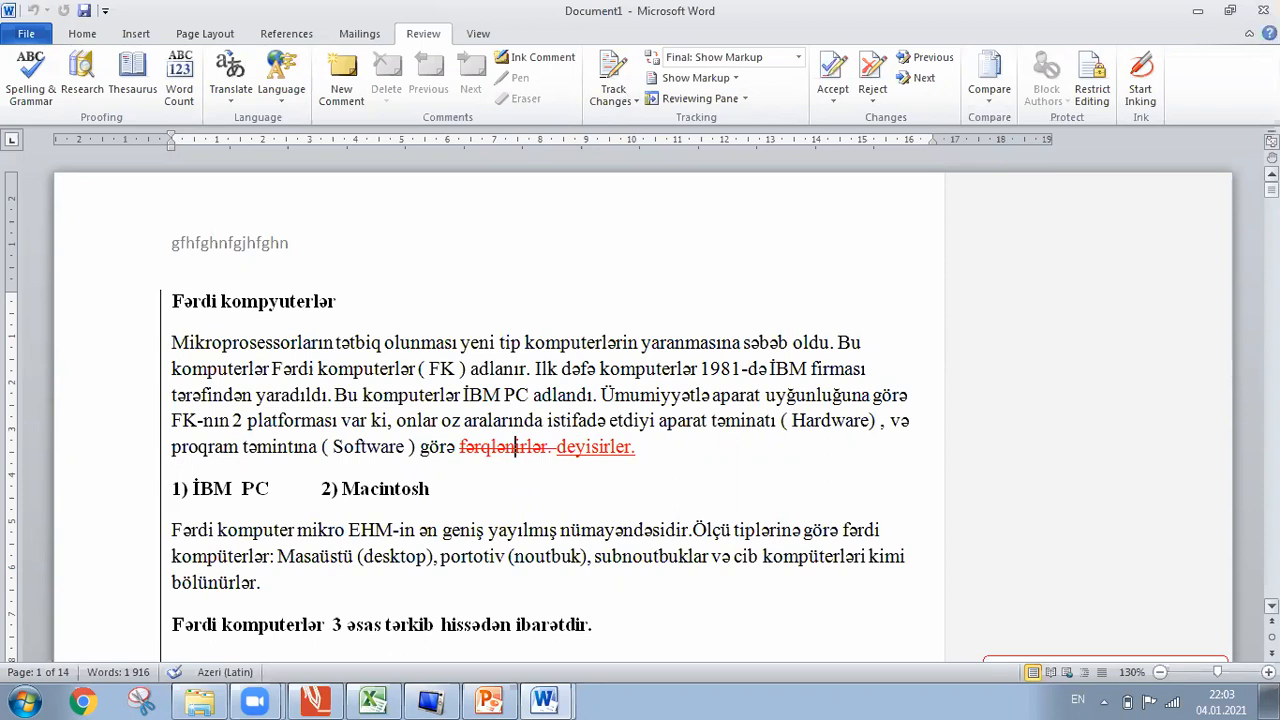
Scroll through the comparison result, then close its window.
scroll(600, 400, down, 1)
scroll(600, 400, down, 9)
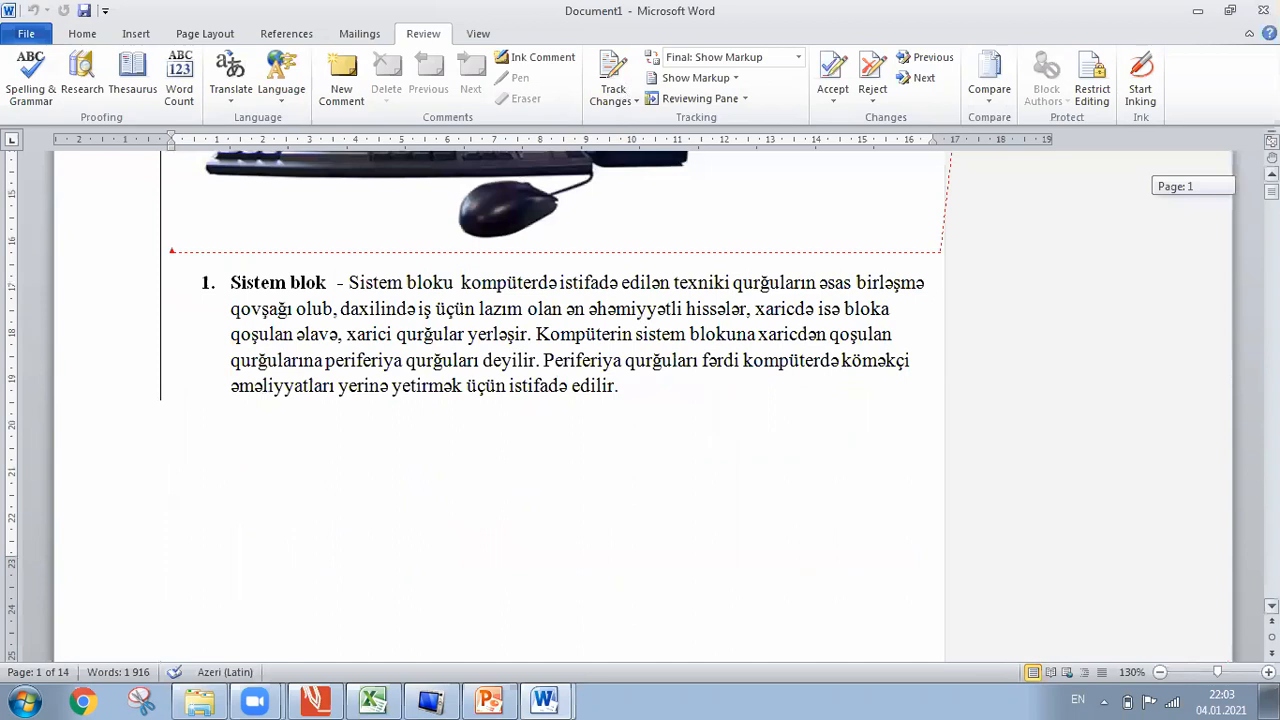
mouse_move(1271, 191)
mouse_down()
mouse_move(1271, 342)
mouse_move(1271, 188)
mouse_up()
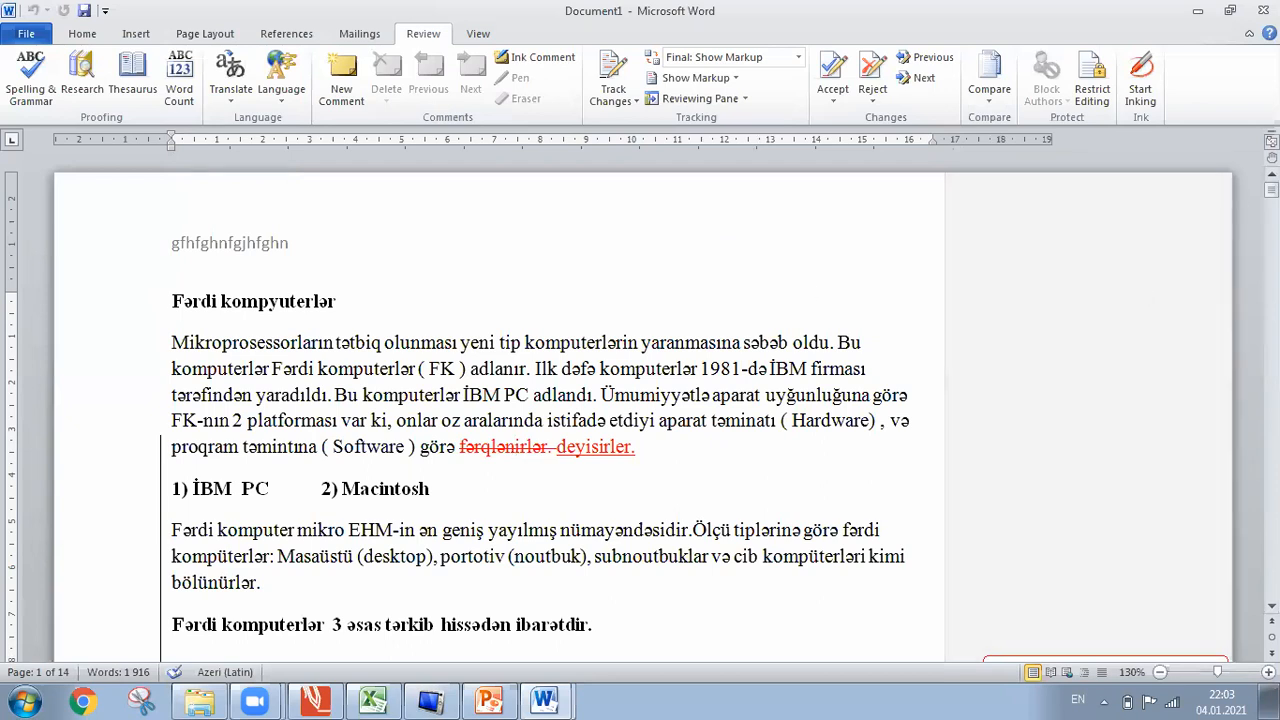
click(1263, 10)
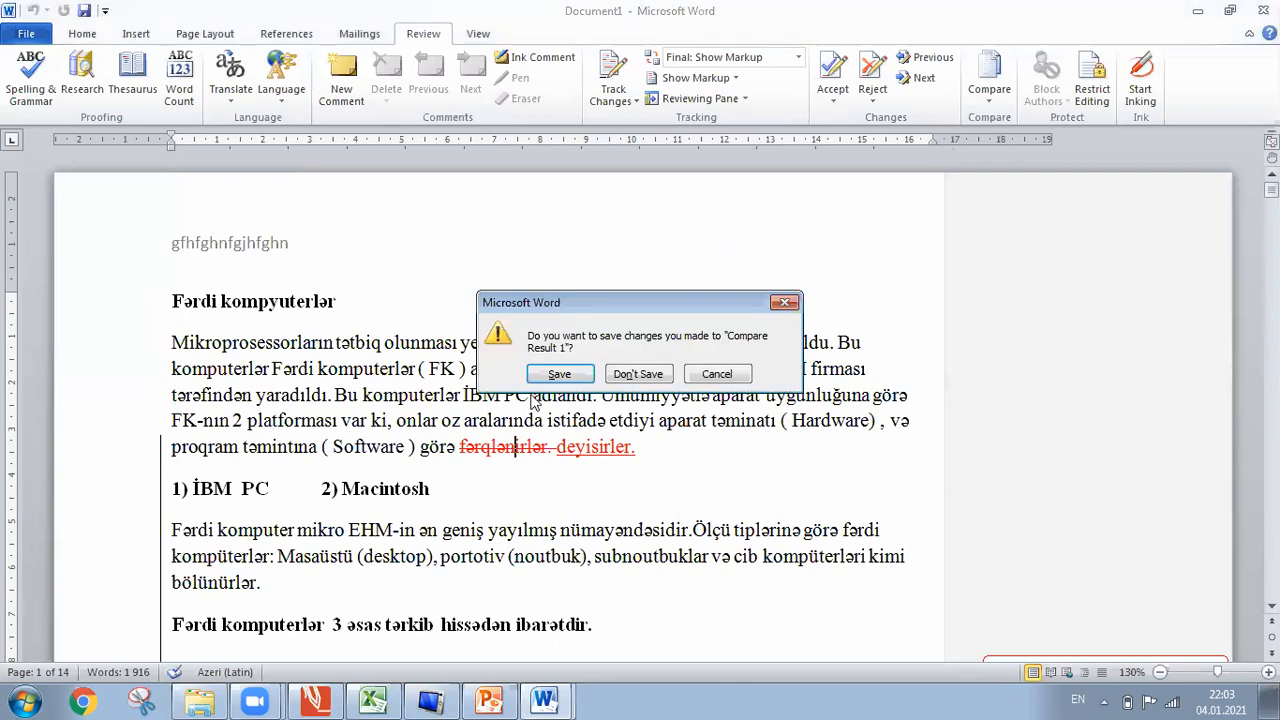
Discard Compare Result 1 without saving it.
click(645, 374)
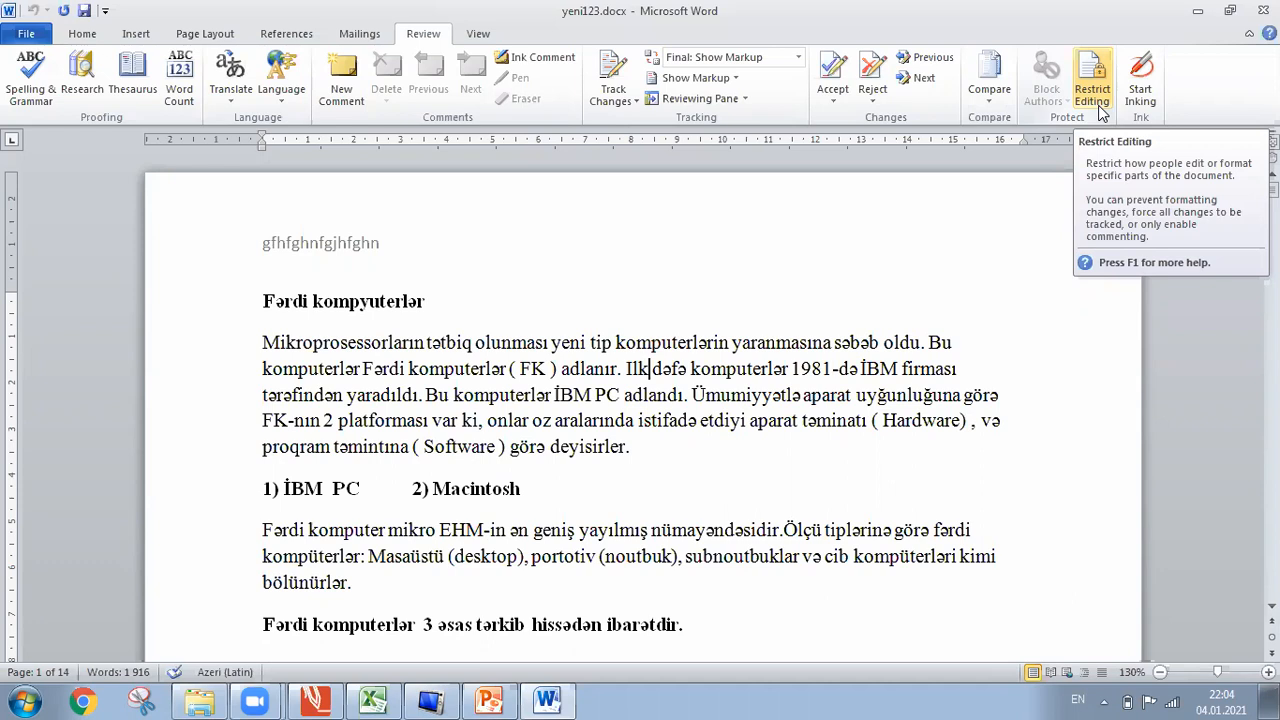
Enforce read-only (No changes) protection with a password, then confirm that deleting text is refused.
click(1092, 90)
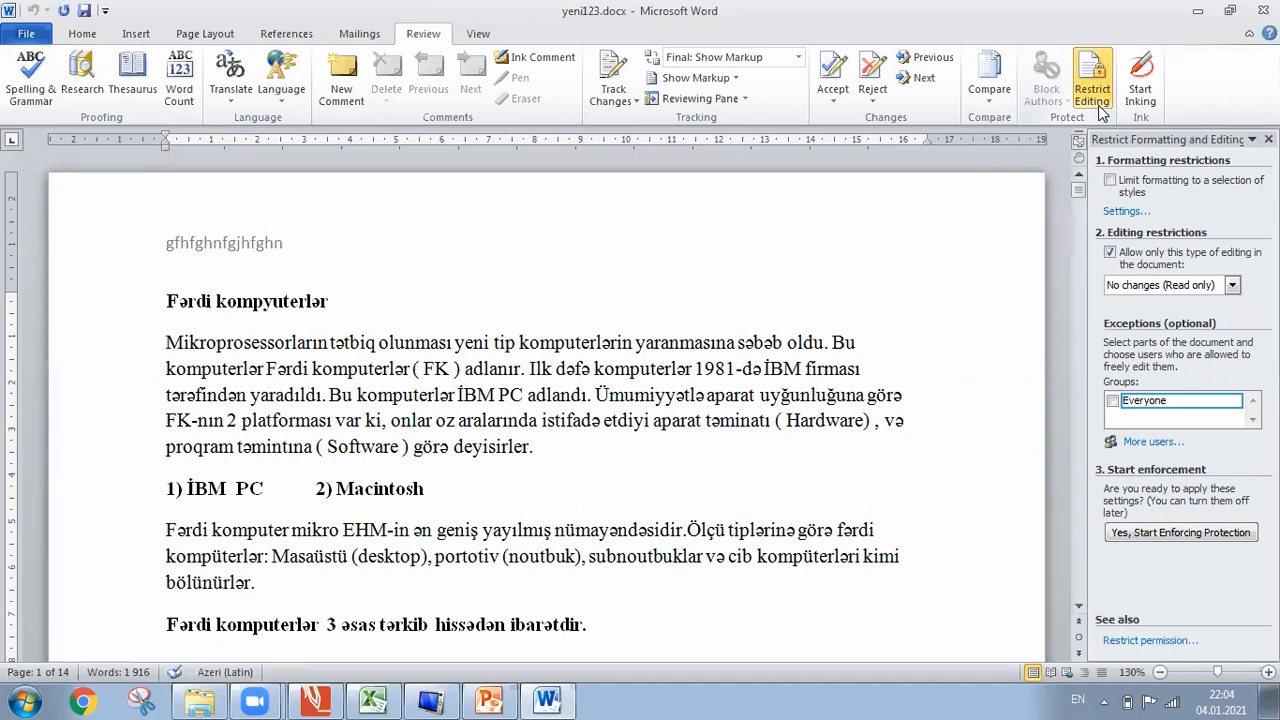
click(1191, 537)
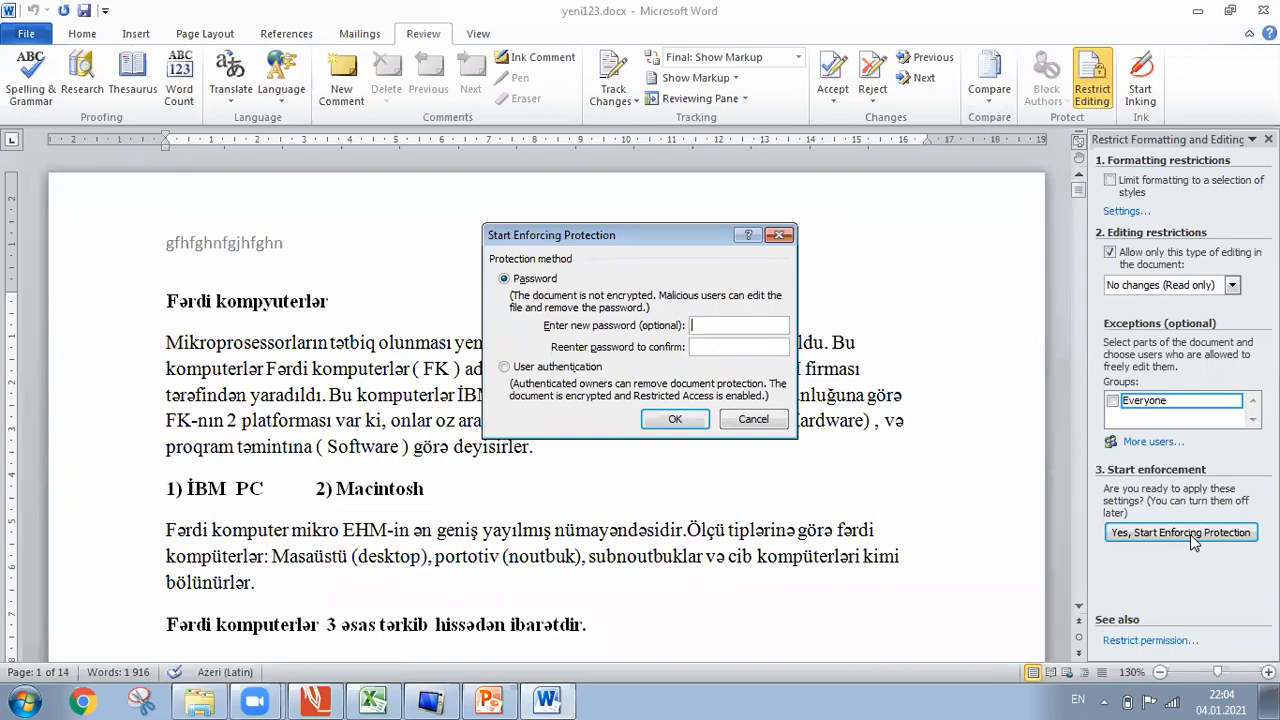
text(•••••)
click(701, 347)
text(•••••)
click(690, 422)
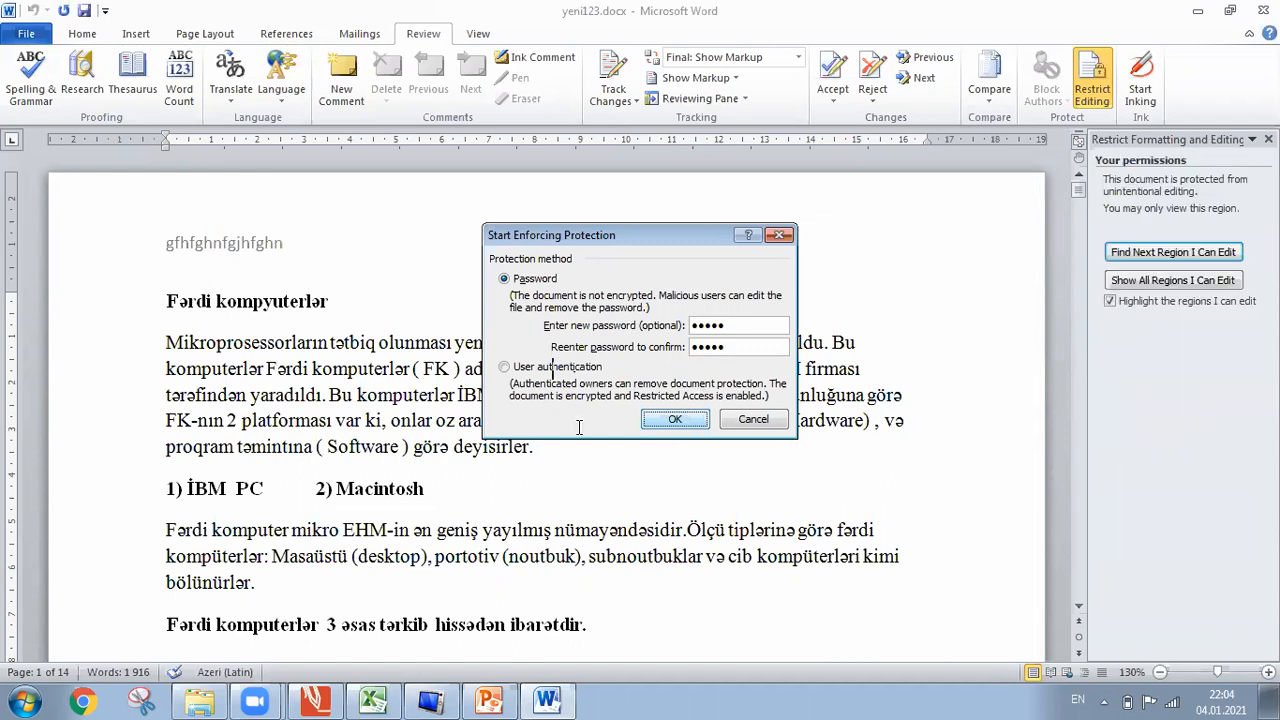
key(Delete)
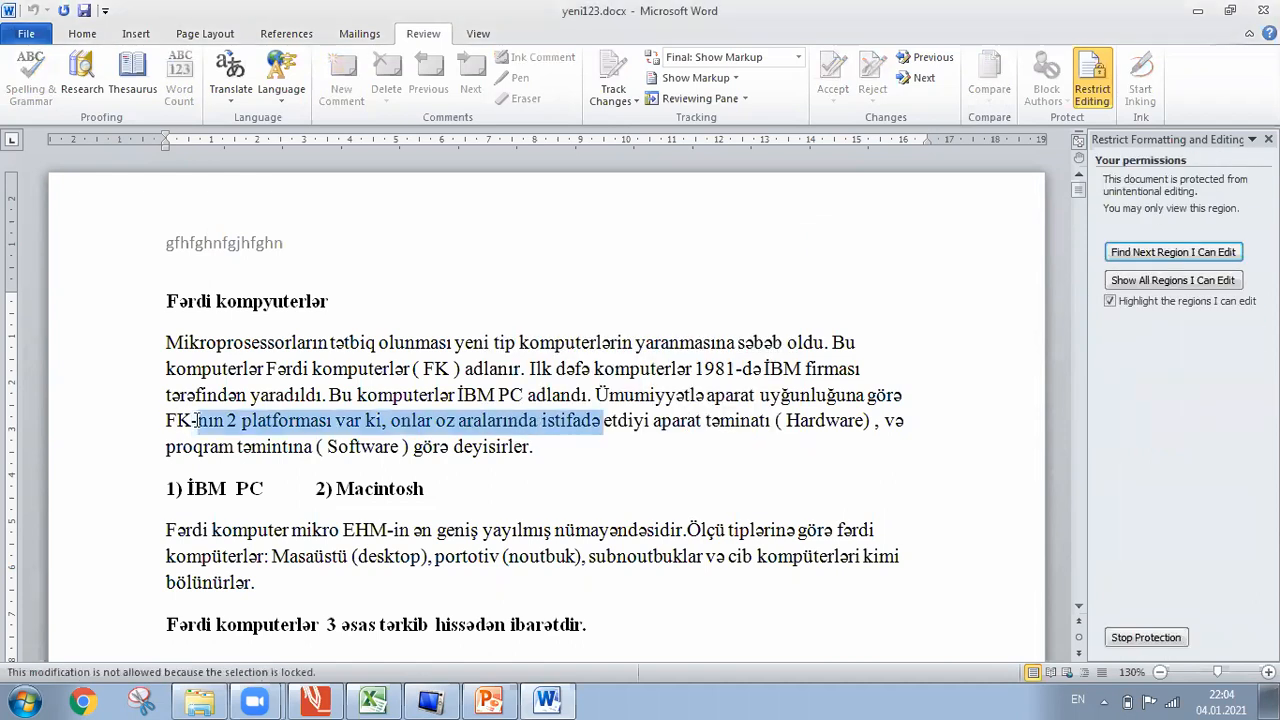
Choose Stop Protection and submit a password to unprotect the document.
click(1144, 638)
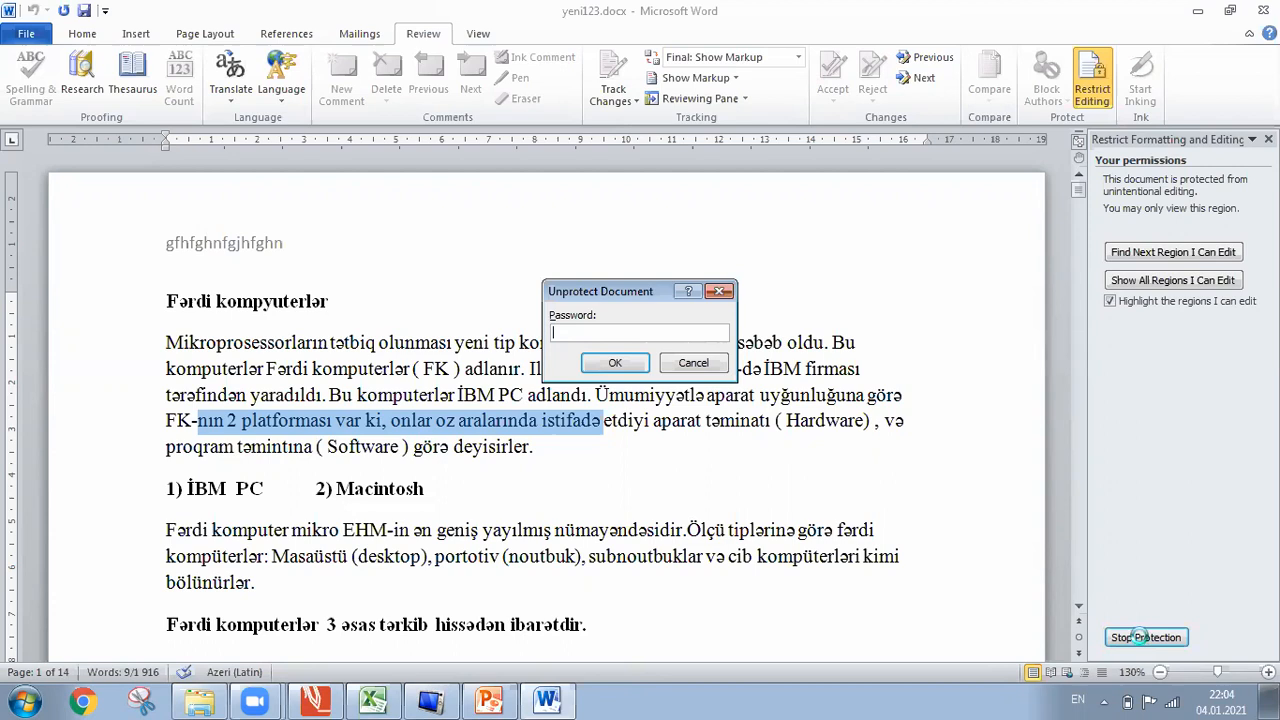
key(Return)
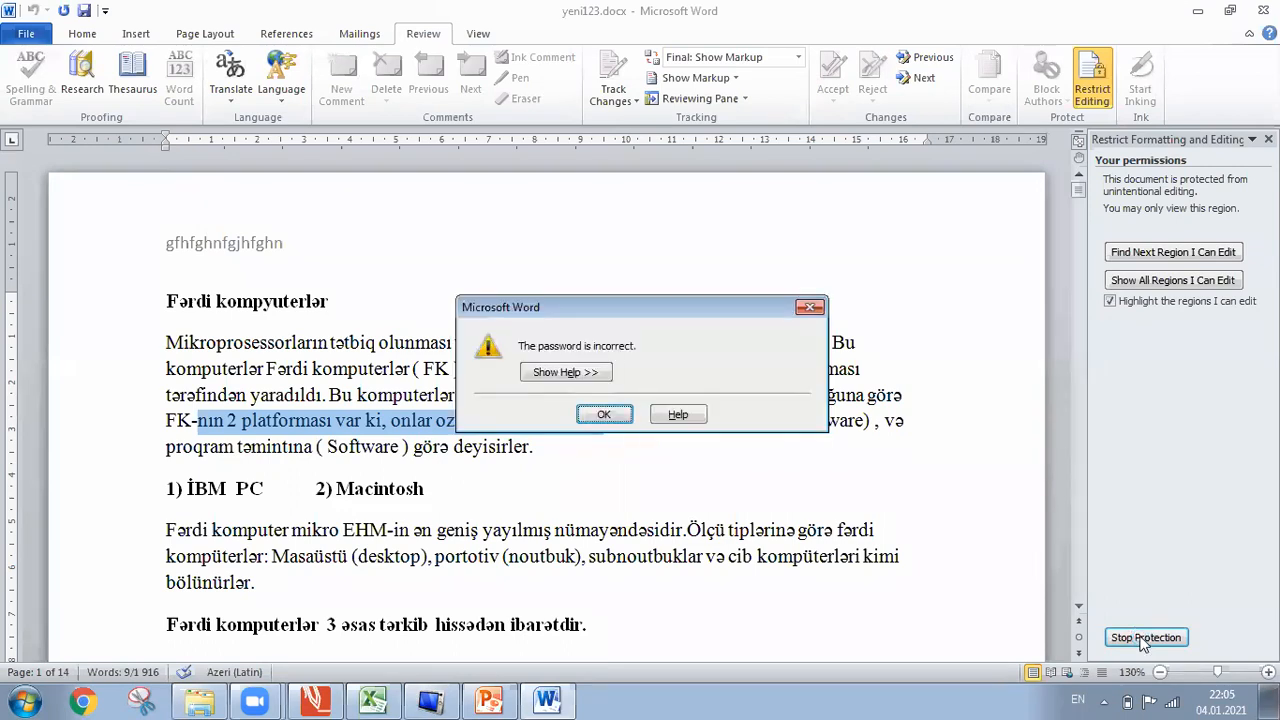
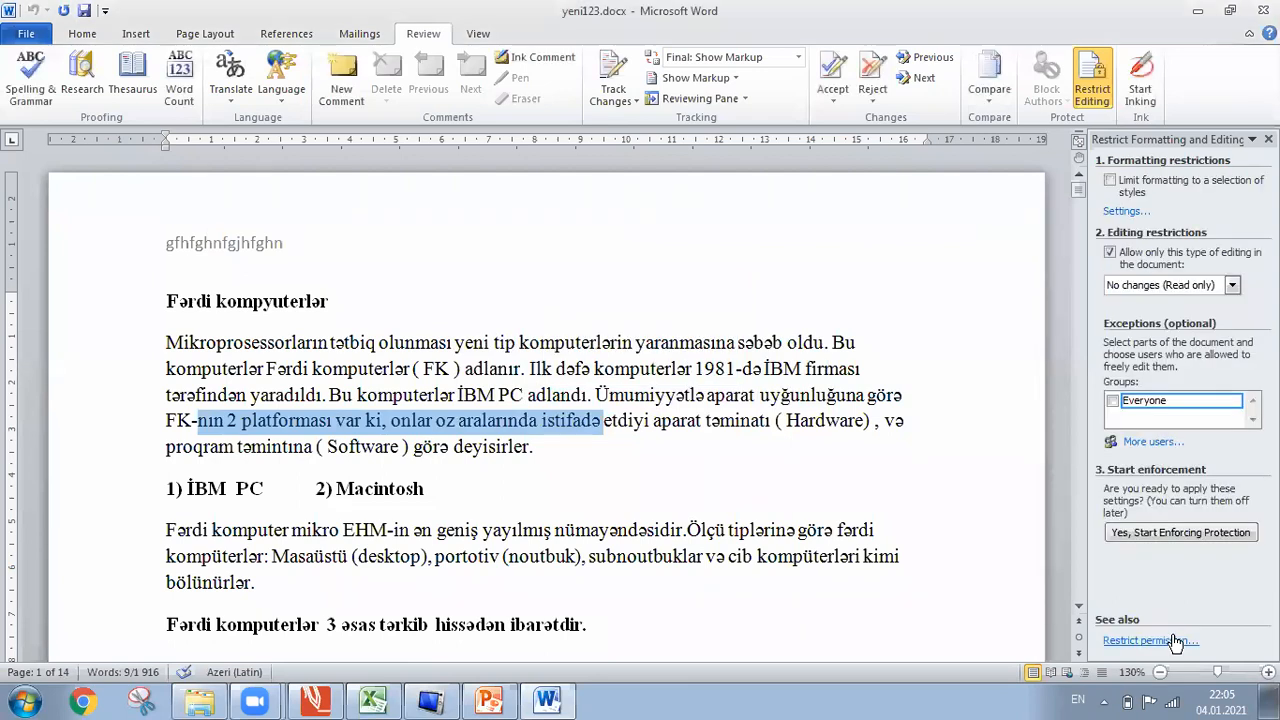
Deselect the paragraph text and close the Restrict Formatting and Editing pane.
click(820, 398)
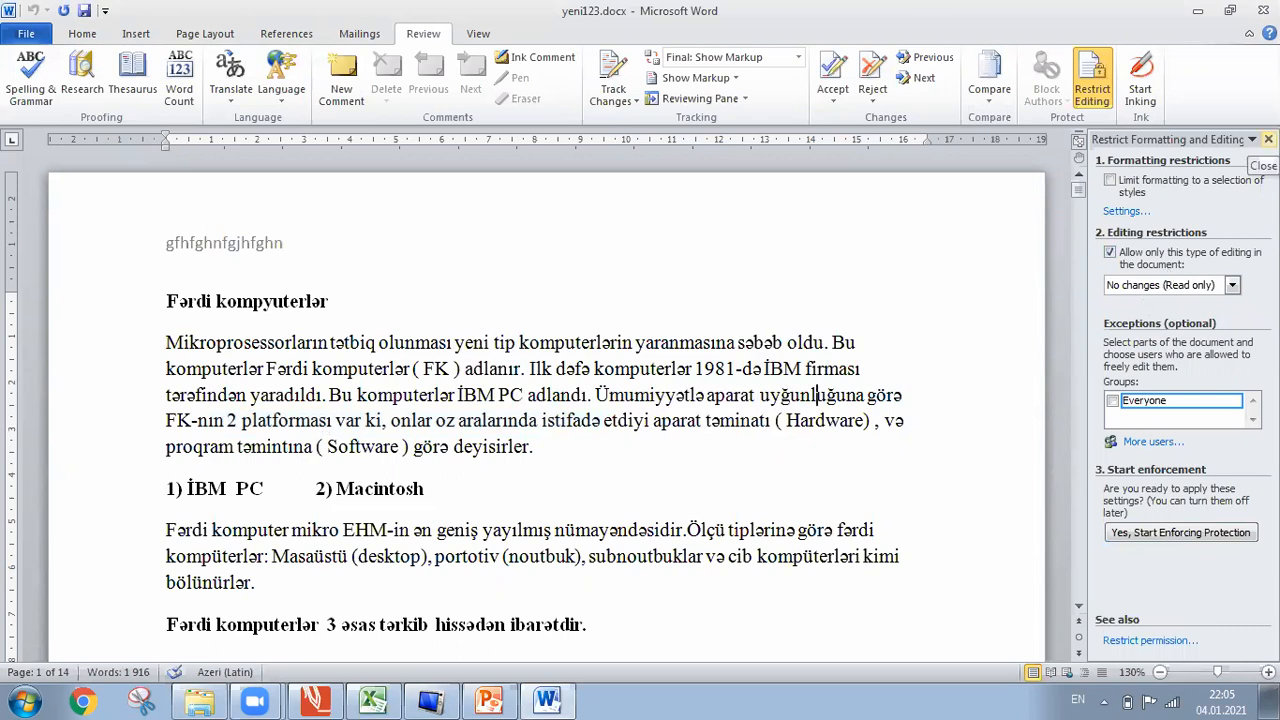
click(1268, 139)
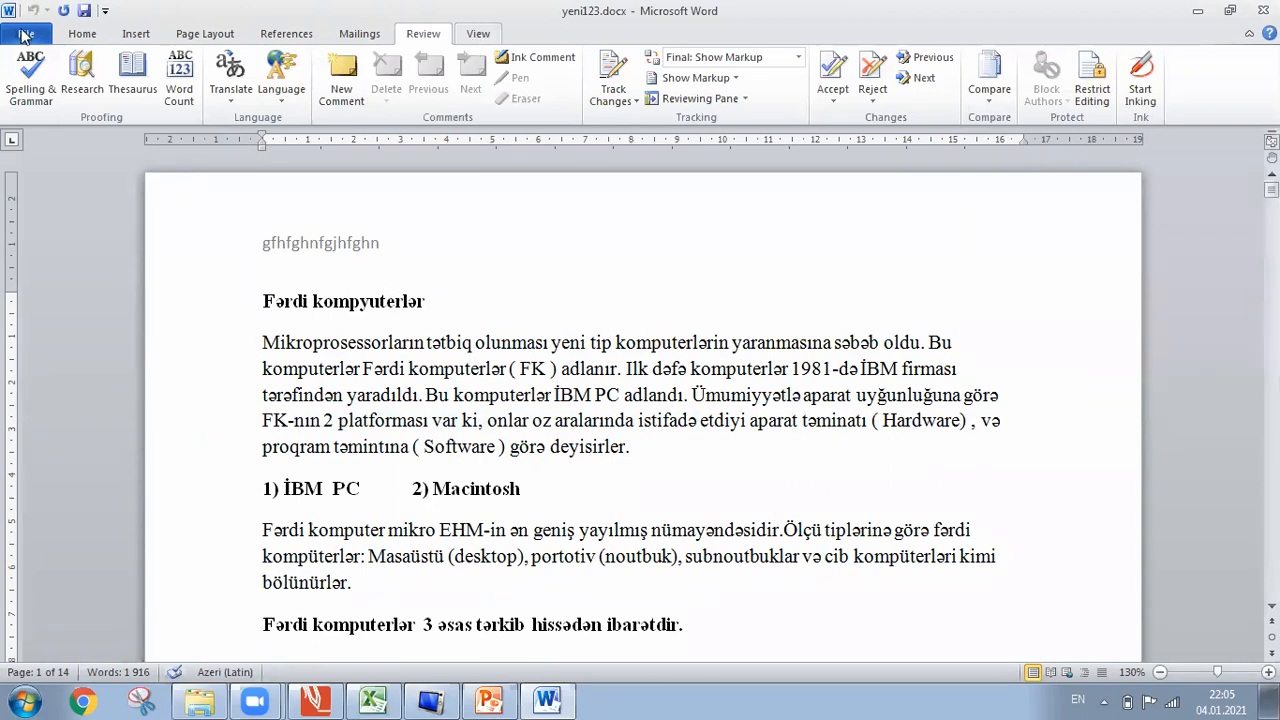
Open Save As to review the ceyhun folder location, then cancel without saving.
key(alt+f)
click(50, 90)
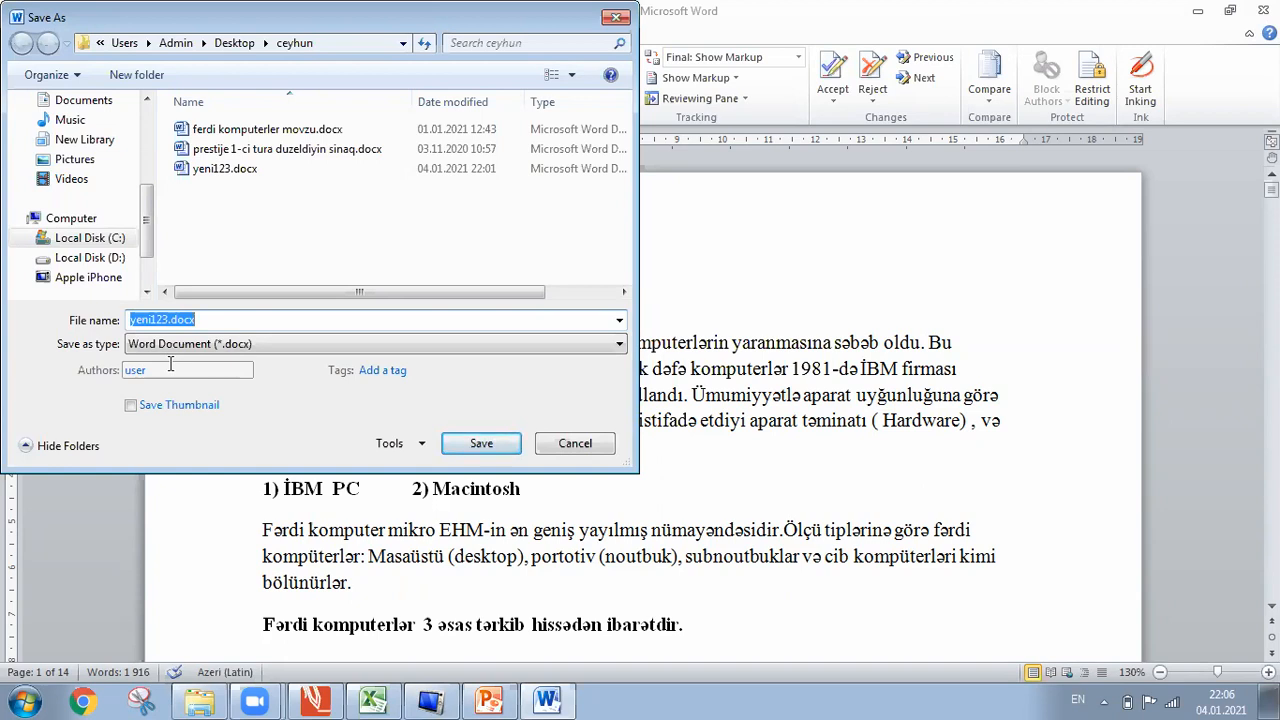
click(614, 27)
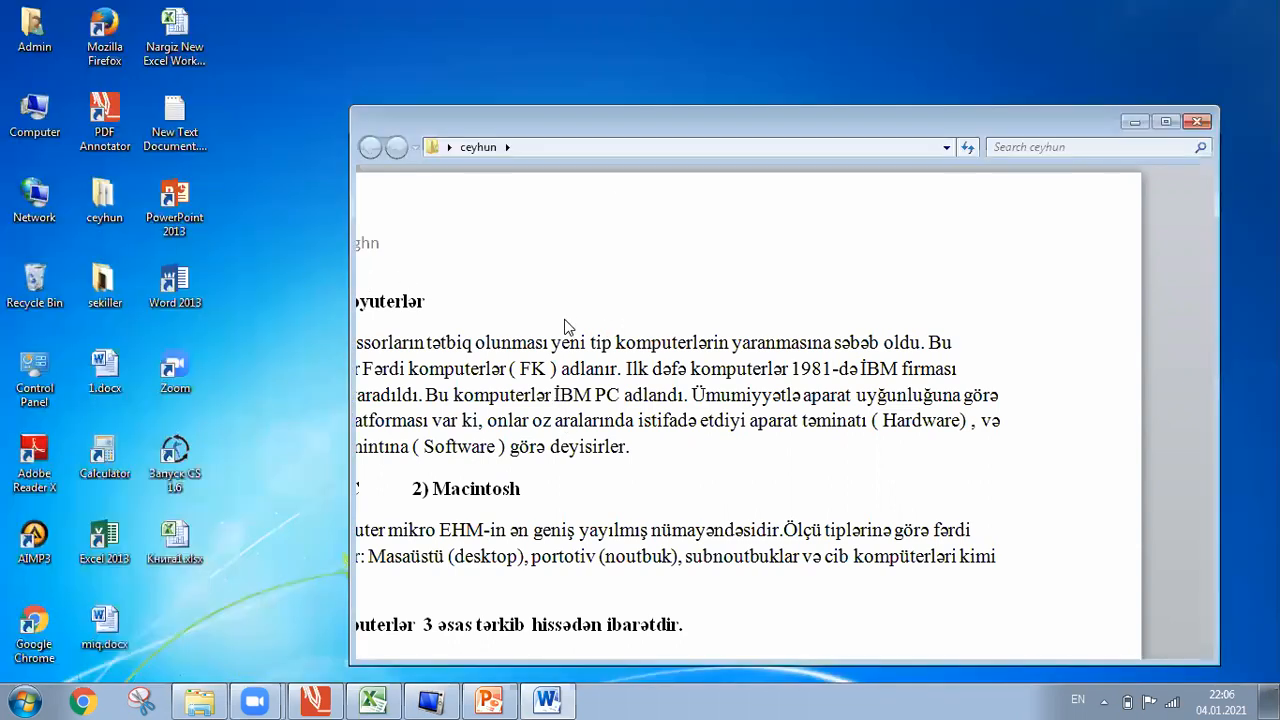
Select ferdi komputerler movzu.docx, try its Authors field, then close the ceyhun folder window.
click(567, 331)
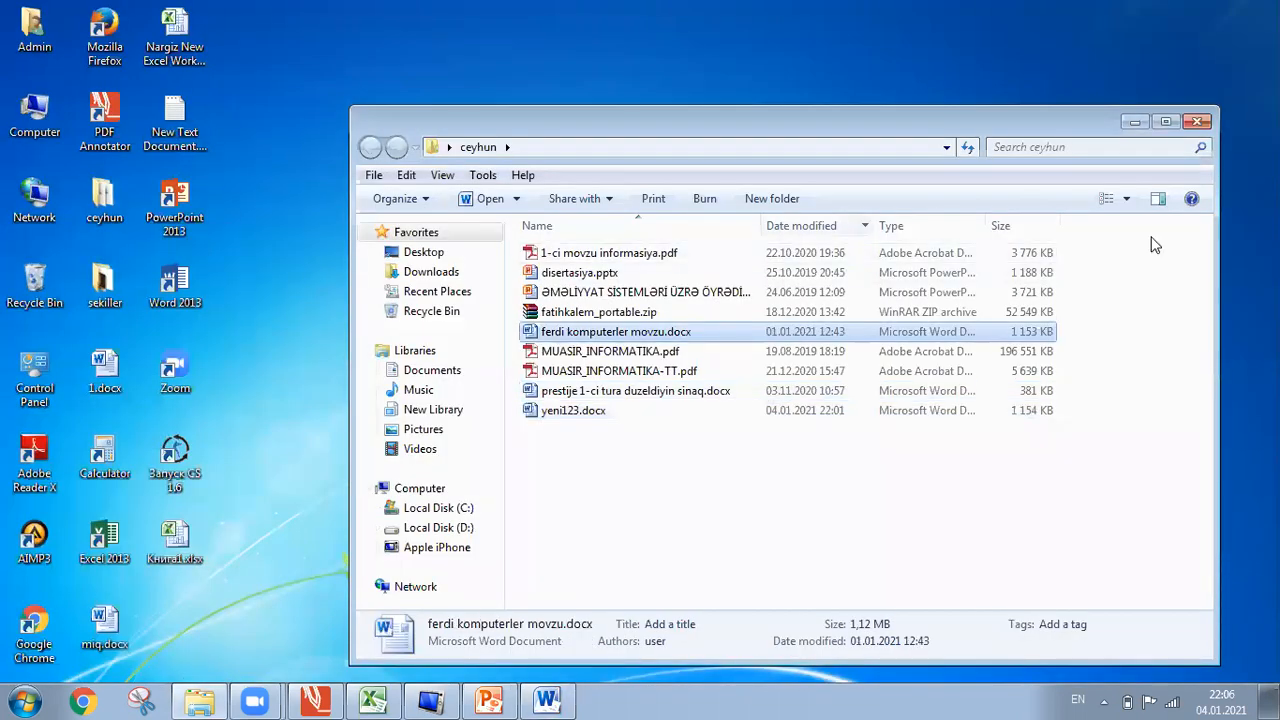
click(668, 641)
click(673, 641)
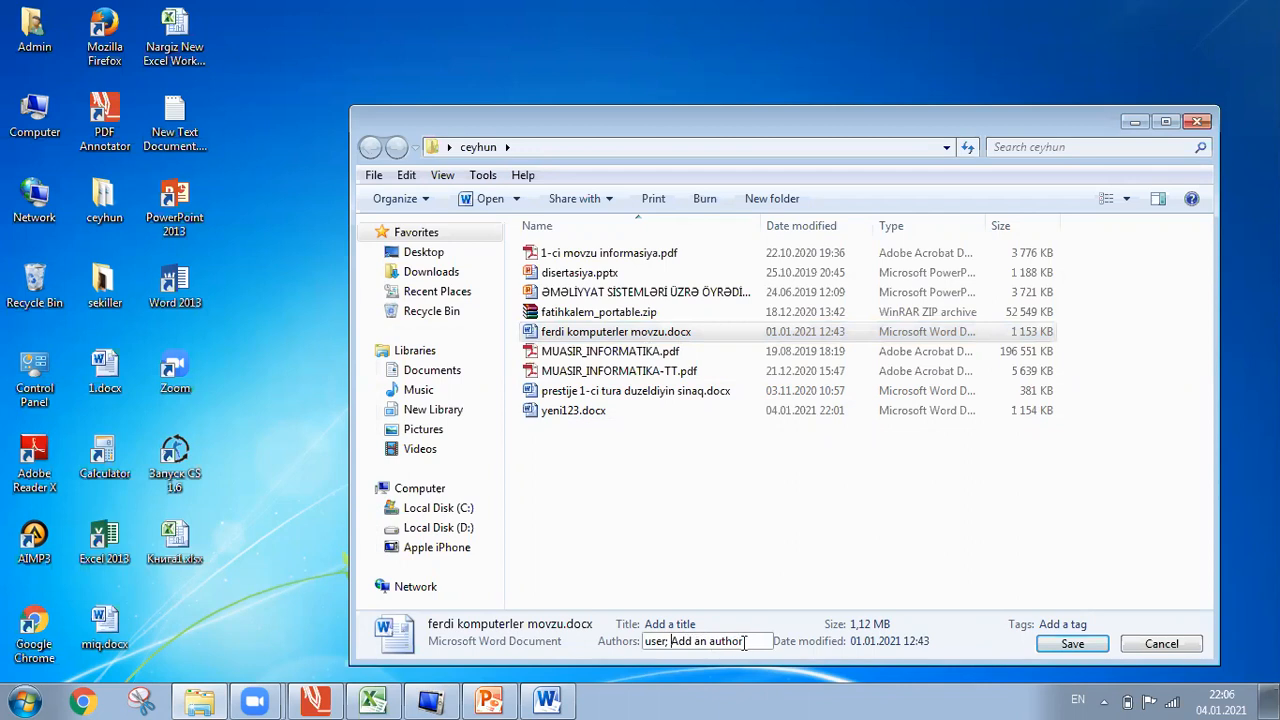
click(1197, 122)
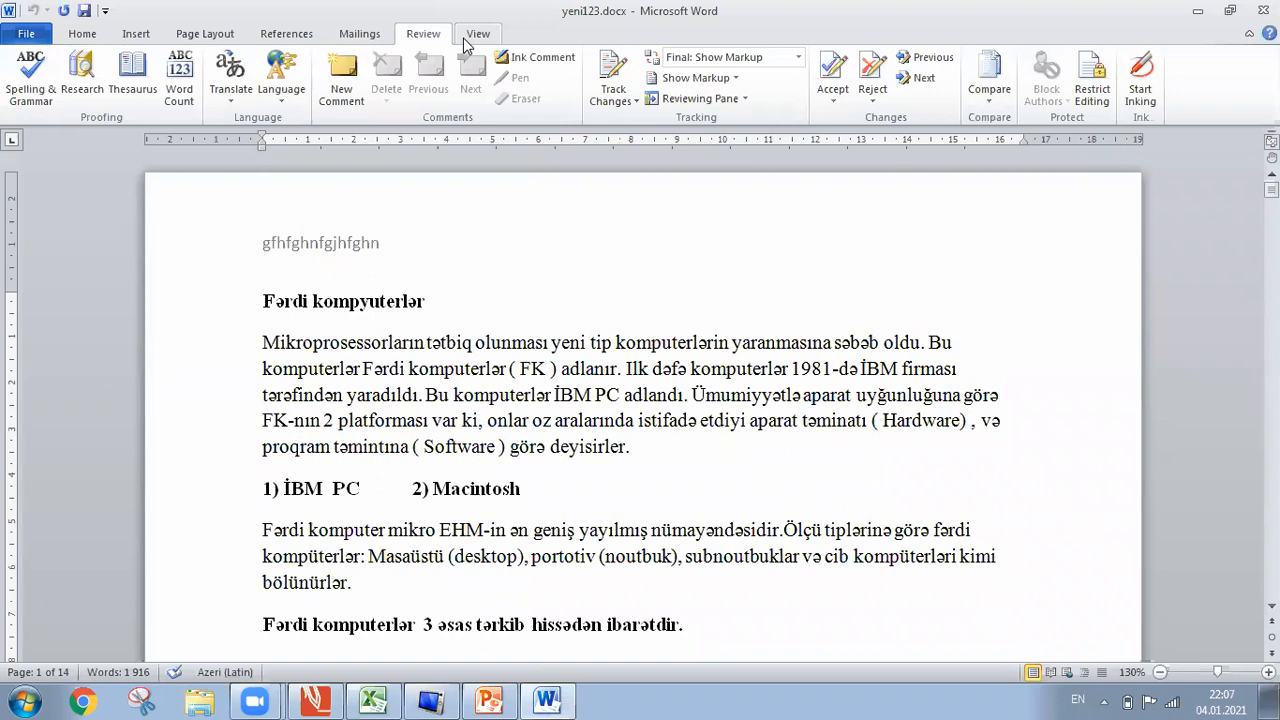
Bring up the View ribbon with its document display options.
click(465, 42)
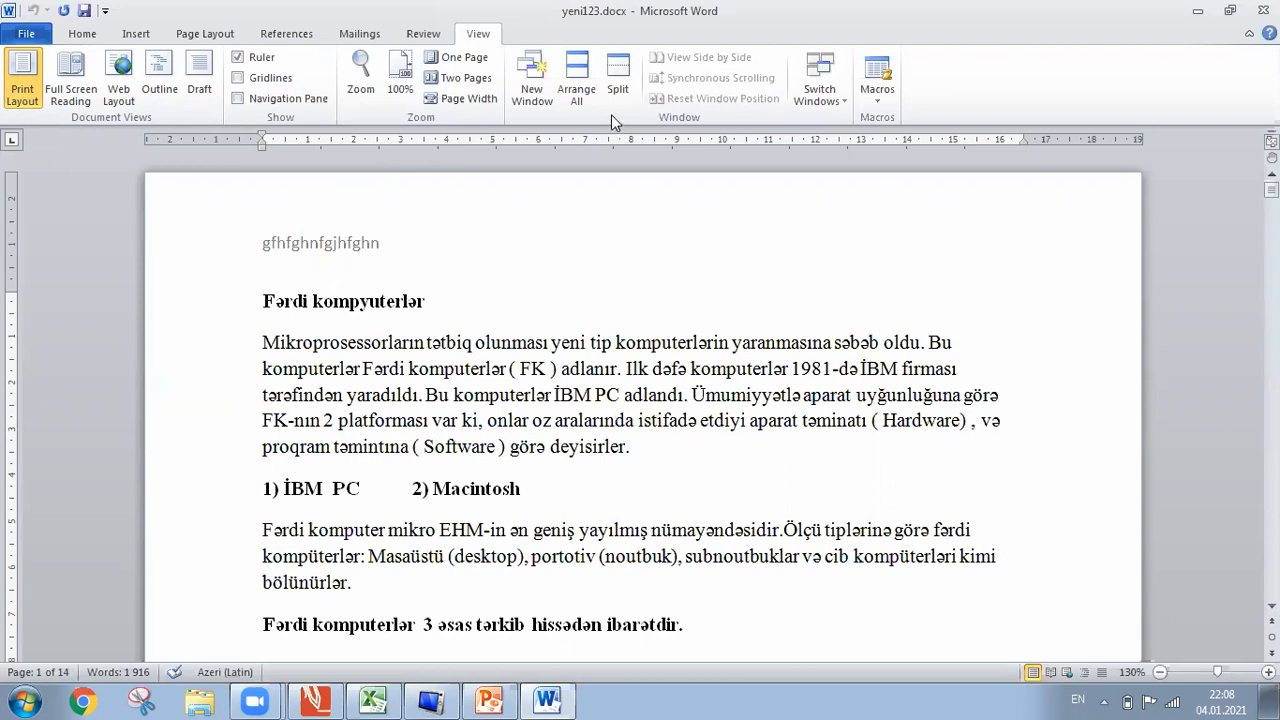
click(77, 96)
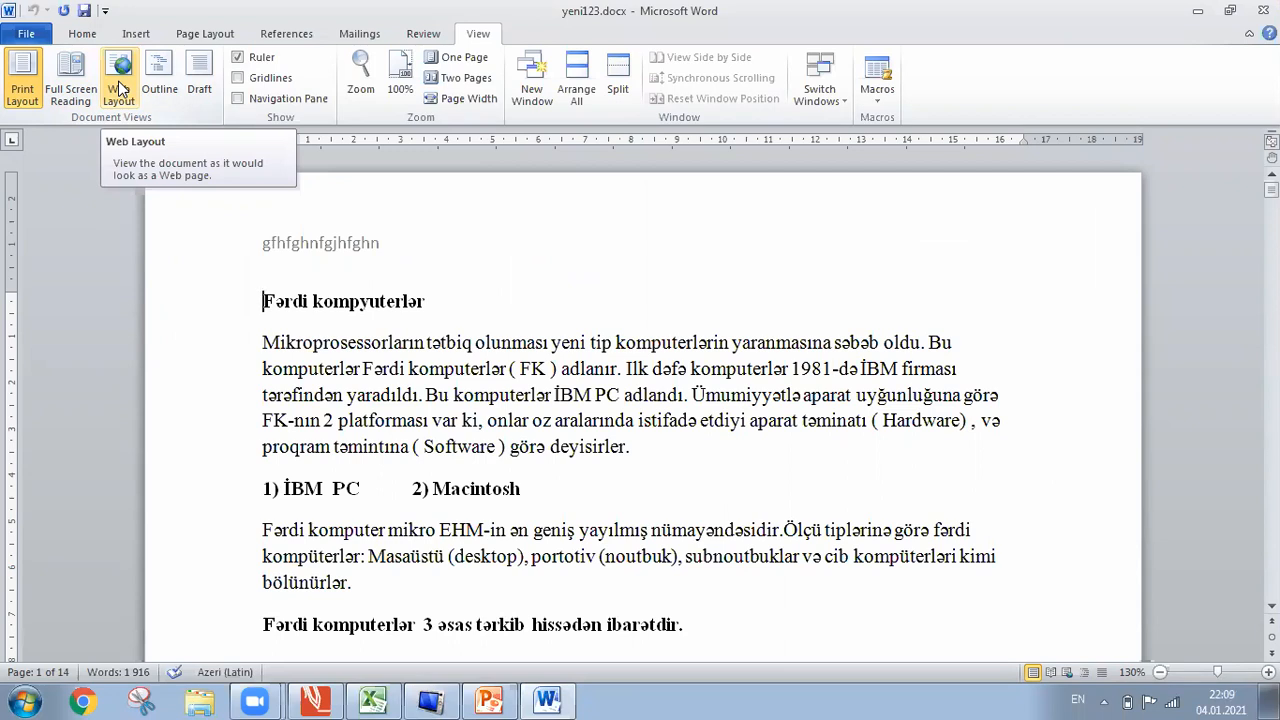
Show the document in Web Layout, then switch it to Outline view.
click(118, 90)
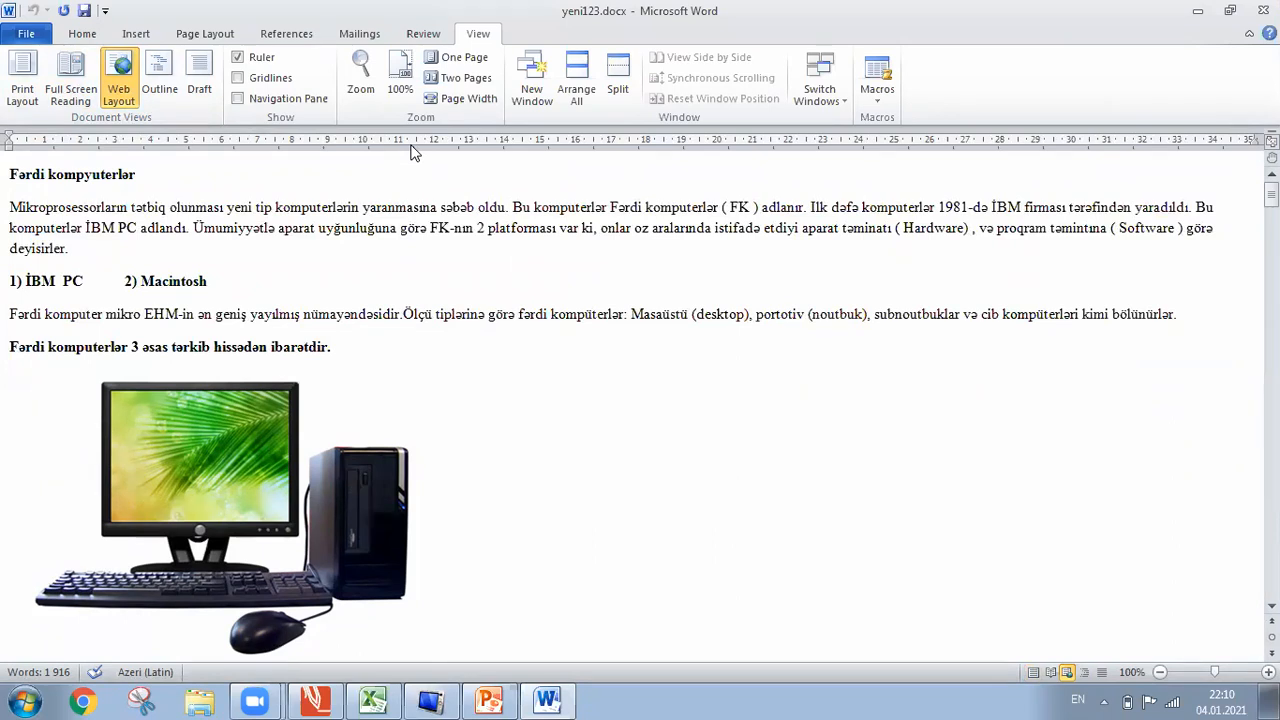
click(161, 75)
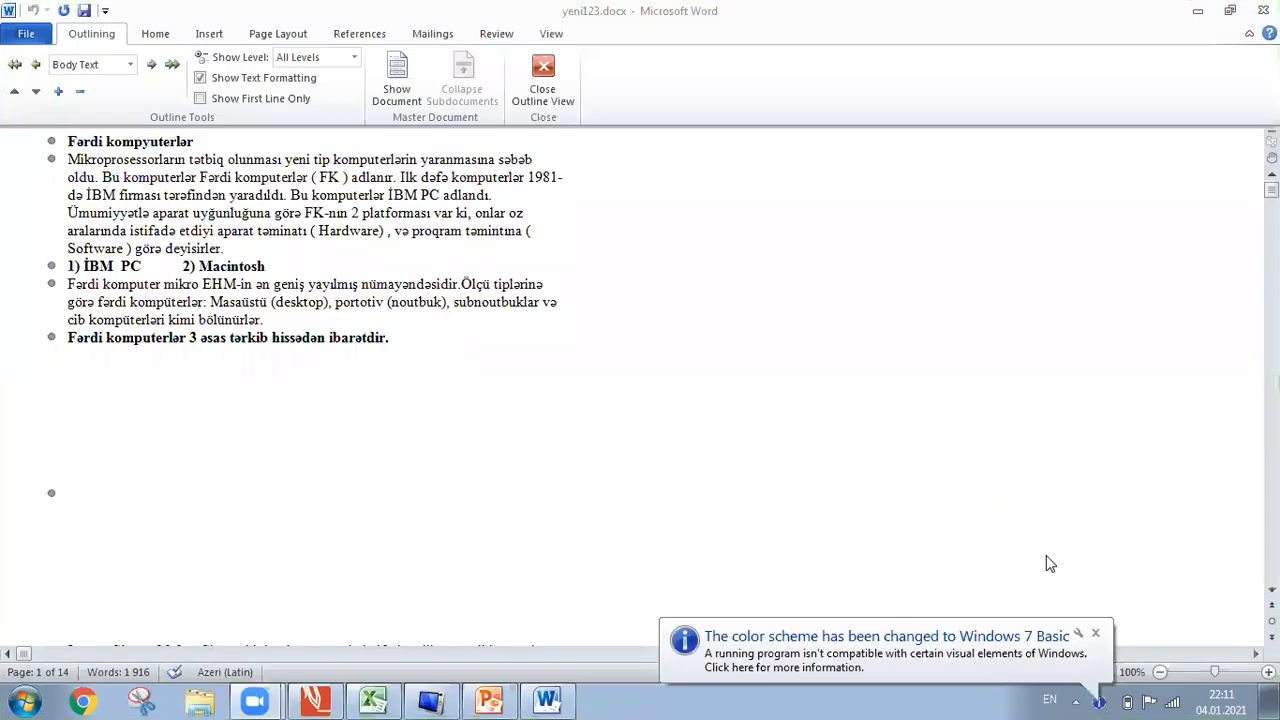
click(1096, 636)
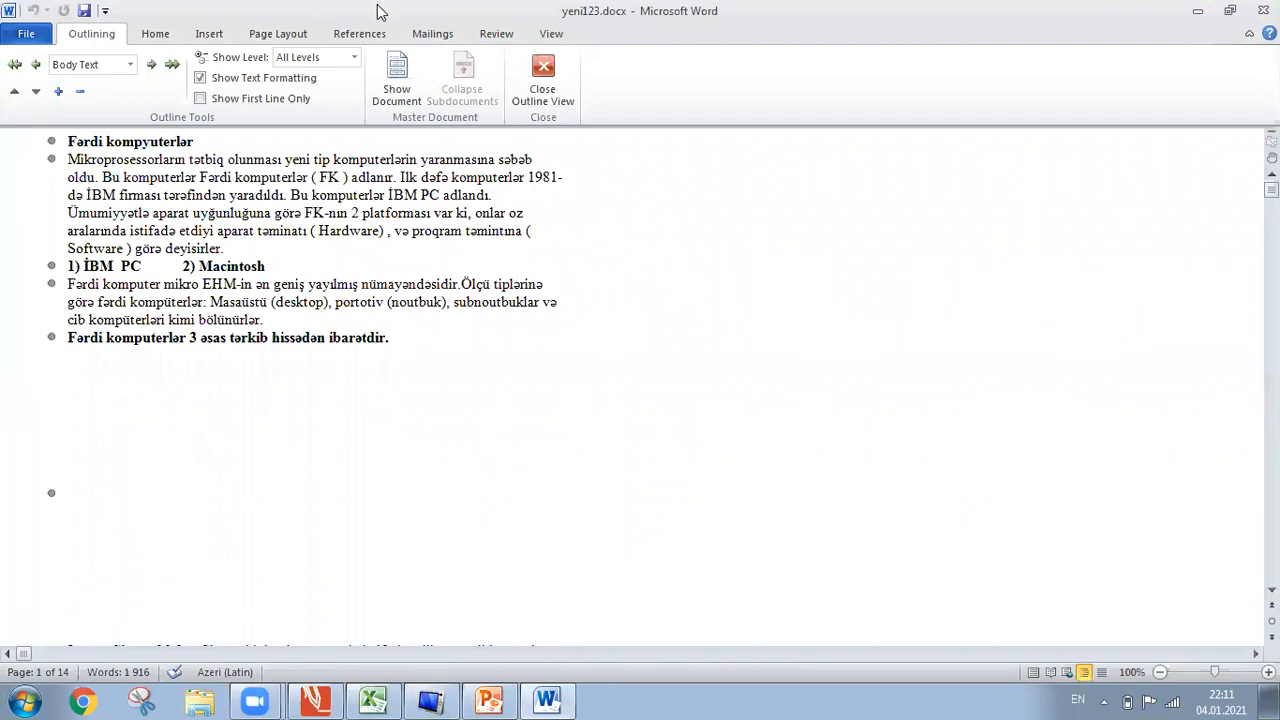
Close Outline view, switch to Draft view, and scroll down through the continuous text.
click(543, 78)
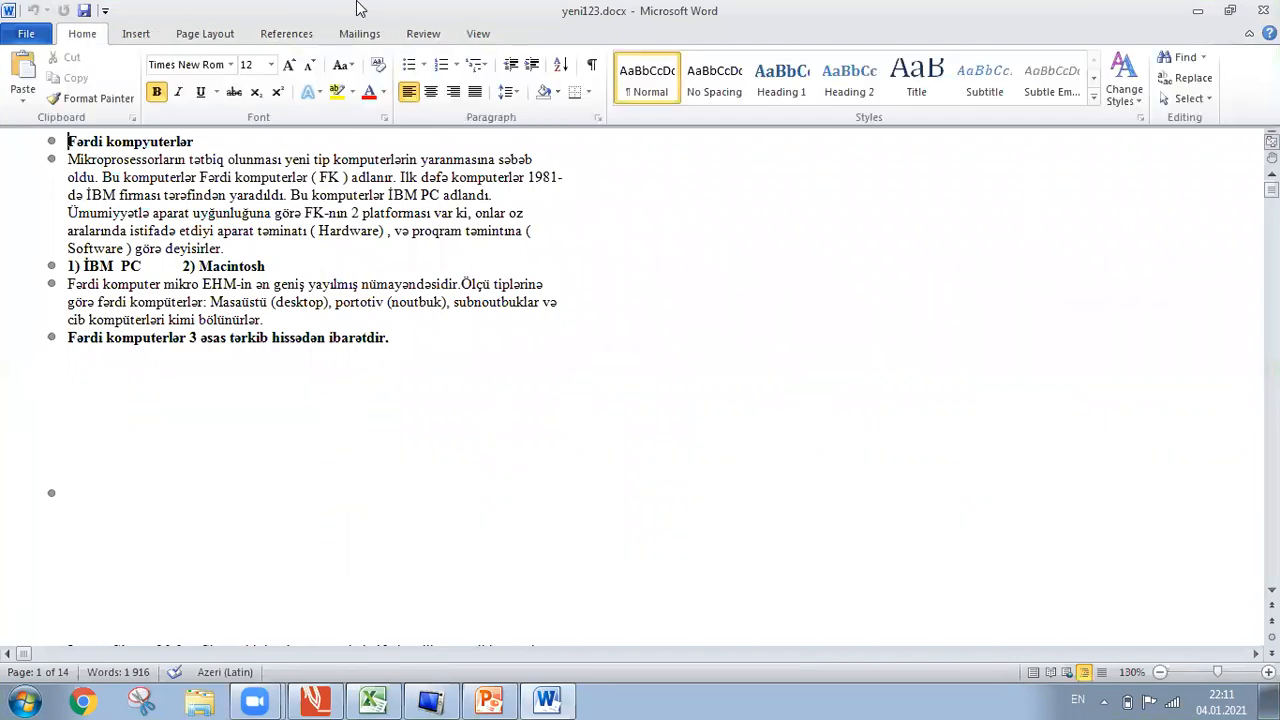
click(481, 34)
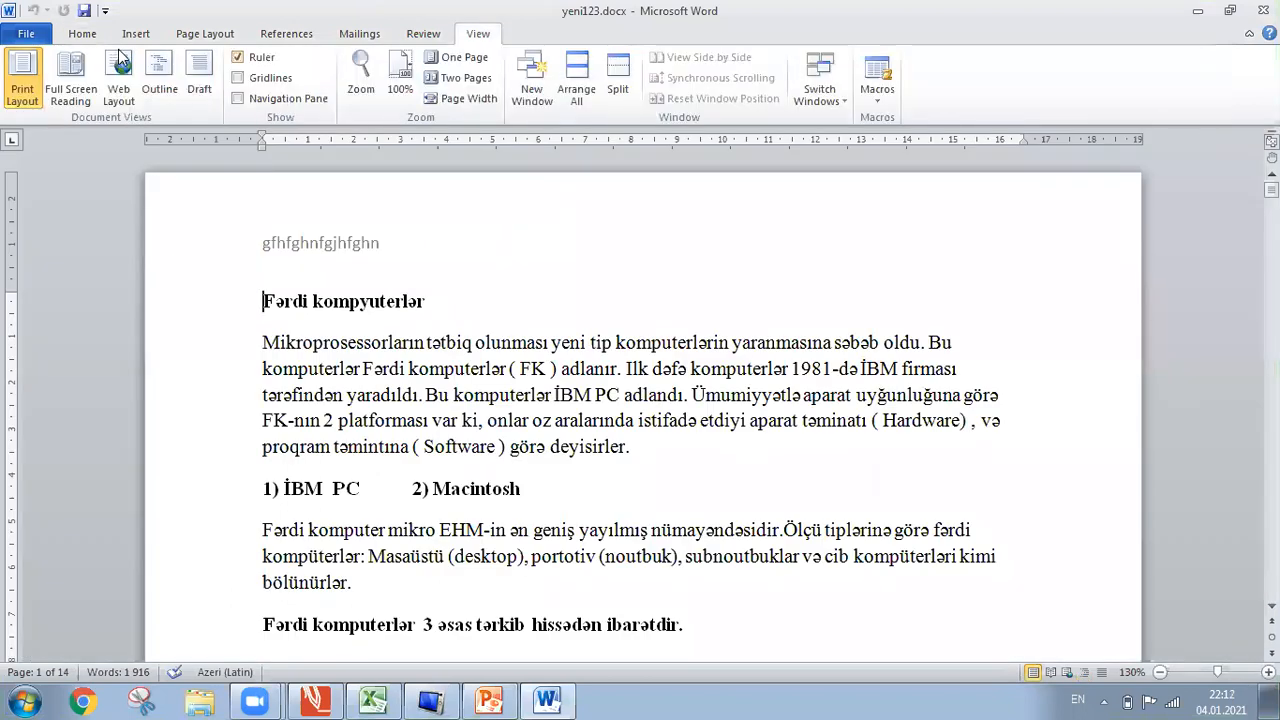
click(208, 75)
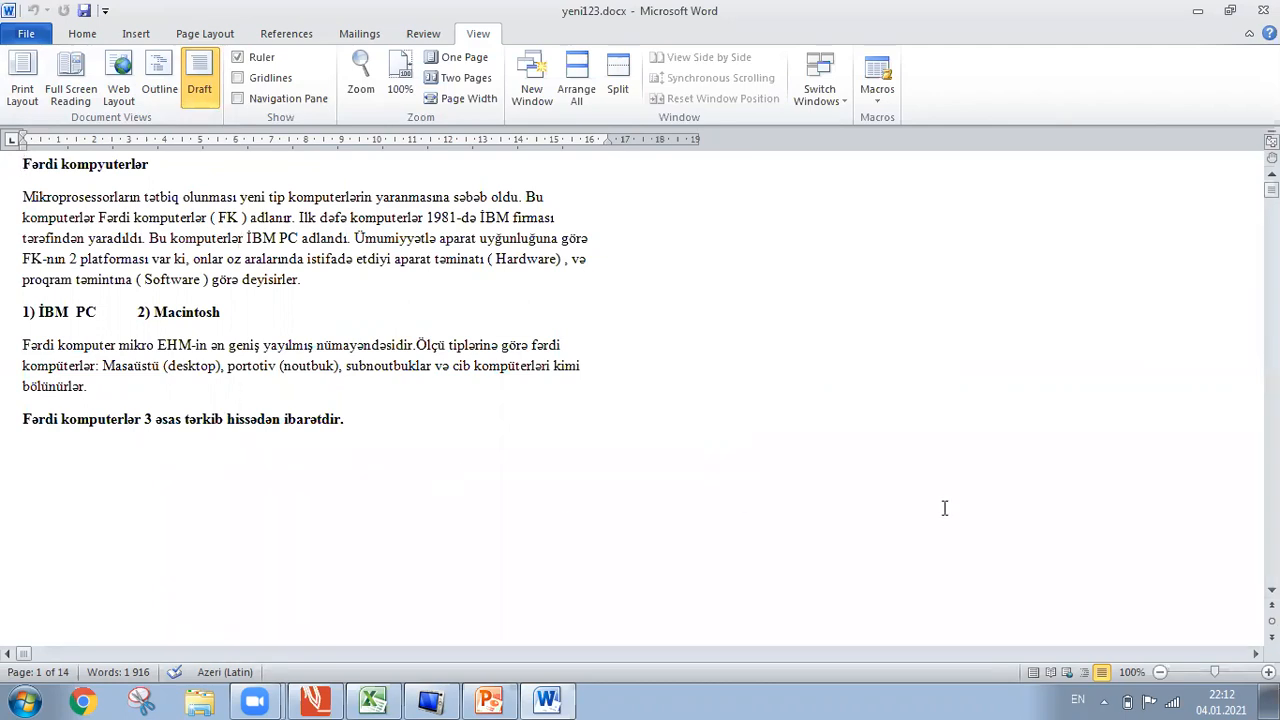
scroll(1271, 590, down, 4)
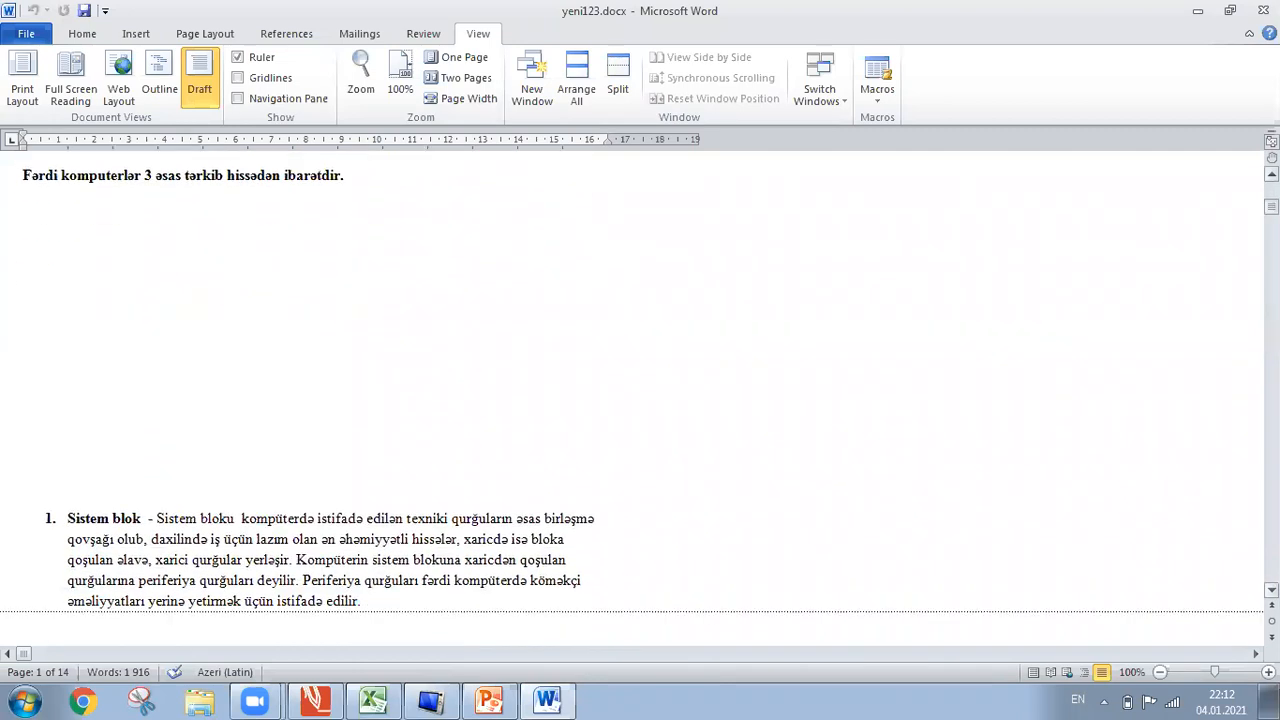
scroll(1271, 590, down, 3)
scroll(1271, 590, down, 1)
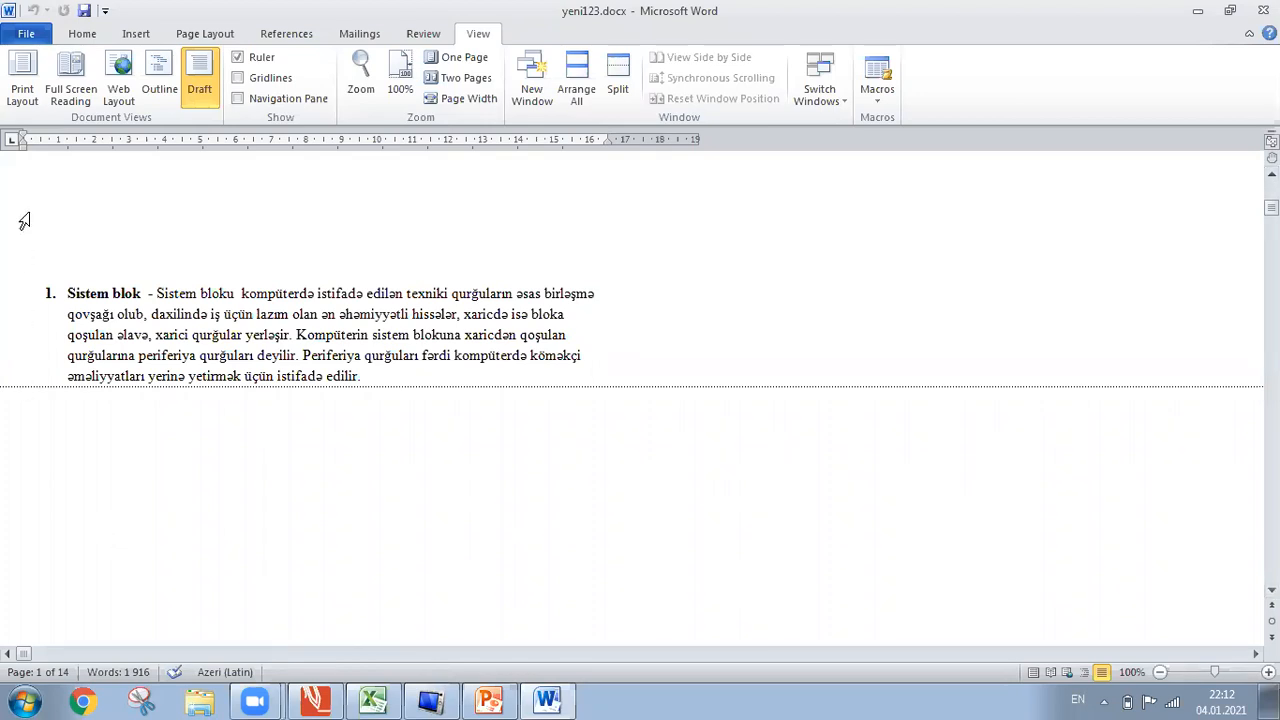
Switch the document back to Print Layout view.
click(18, 80)
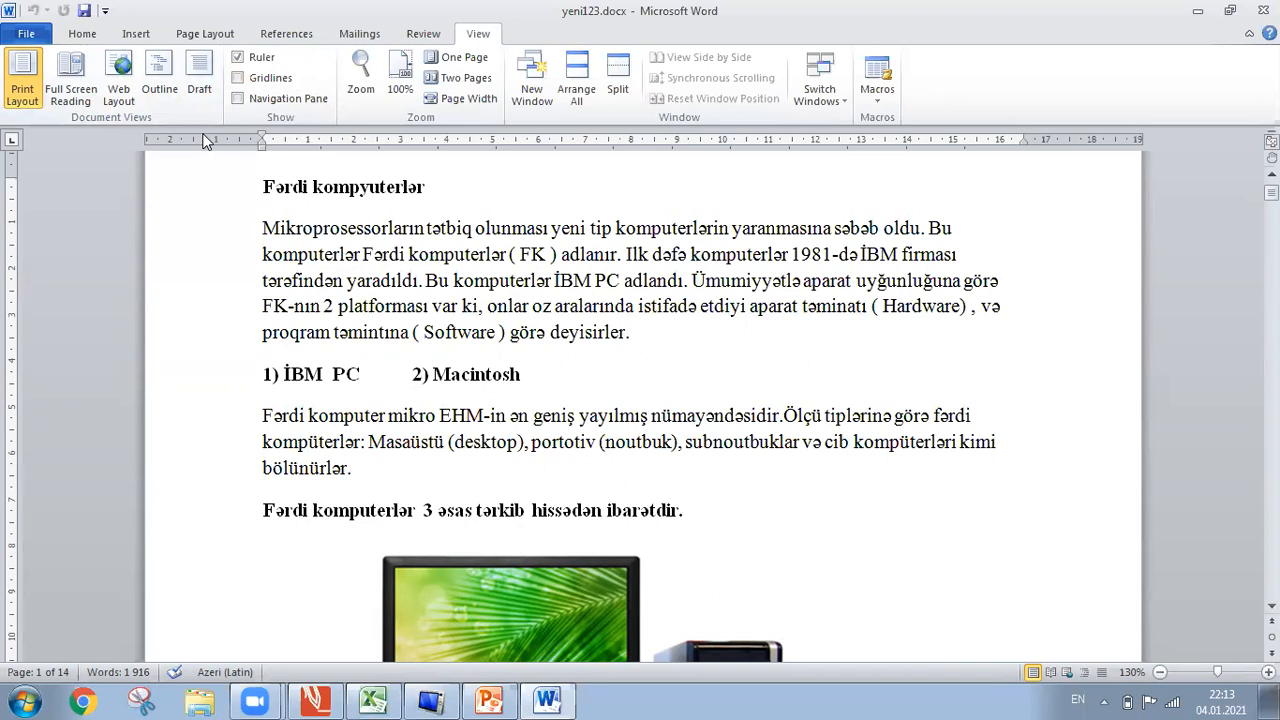
Switch to Outline view, snip the document area, and close the snip without saving.
click(159, 75)
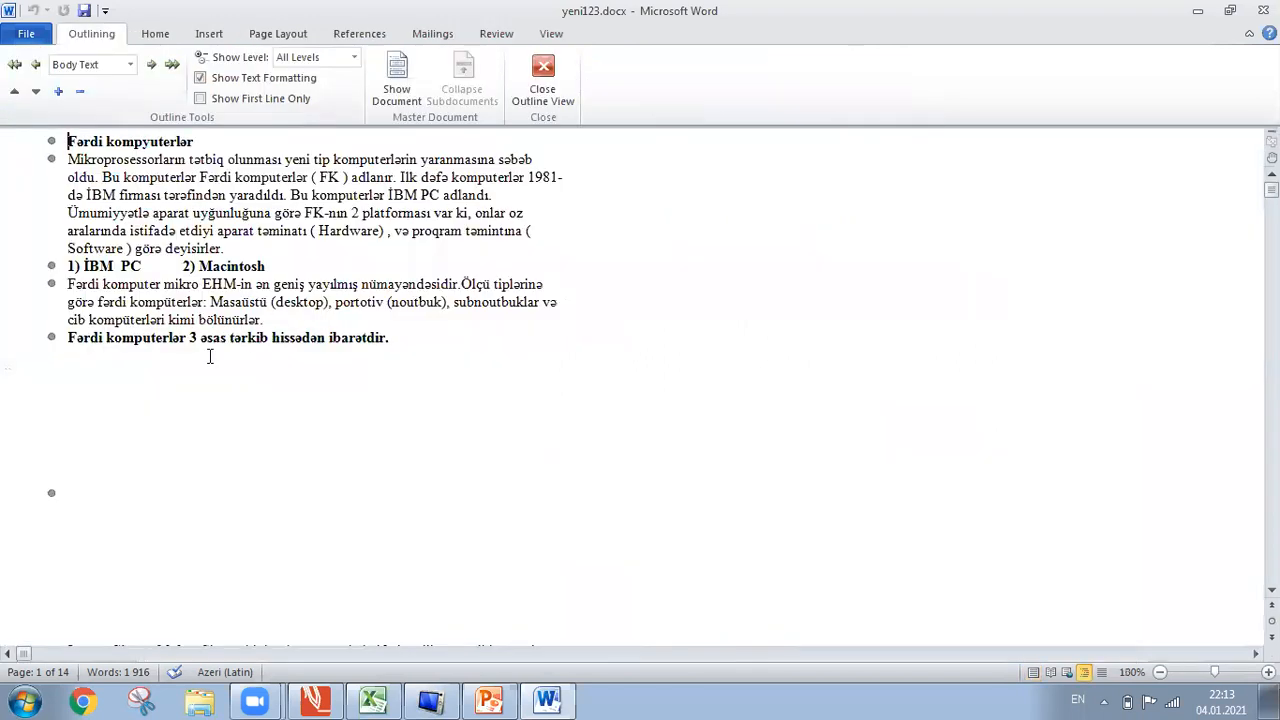
click(141, 700)
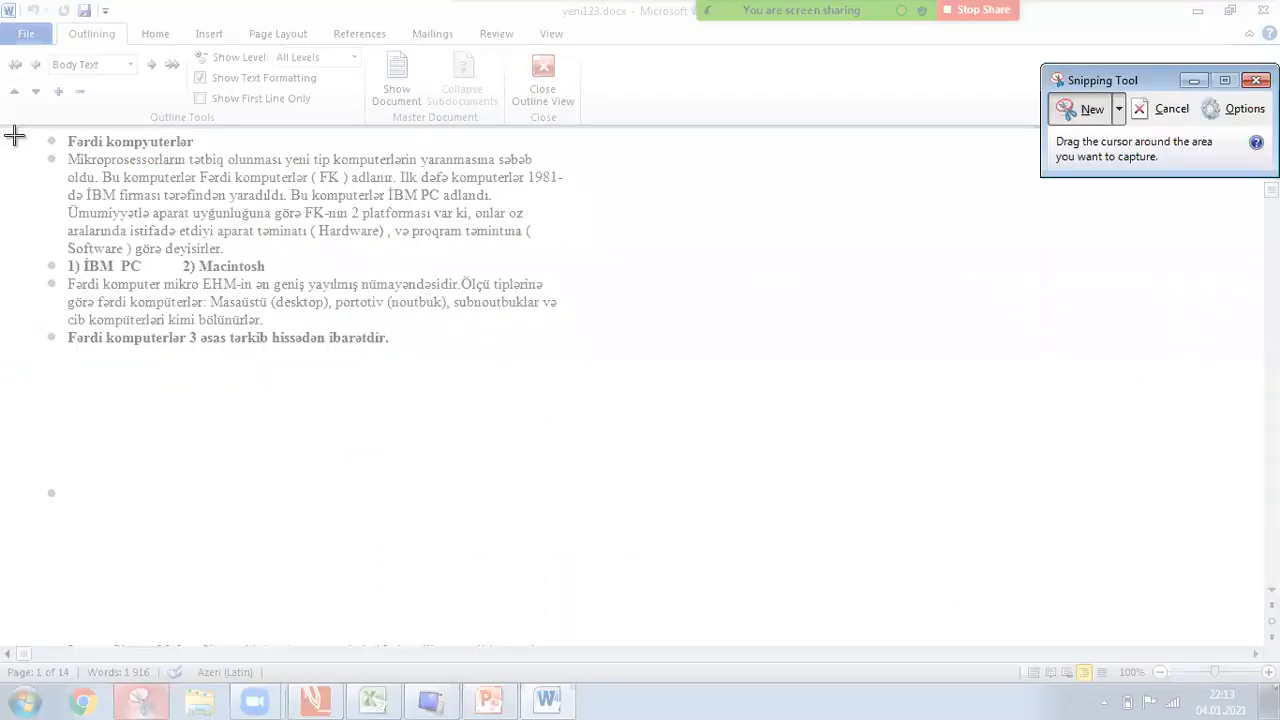
drag(3, 125, 935, 657)
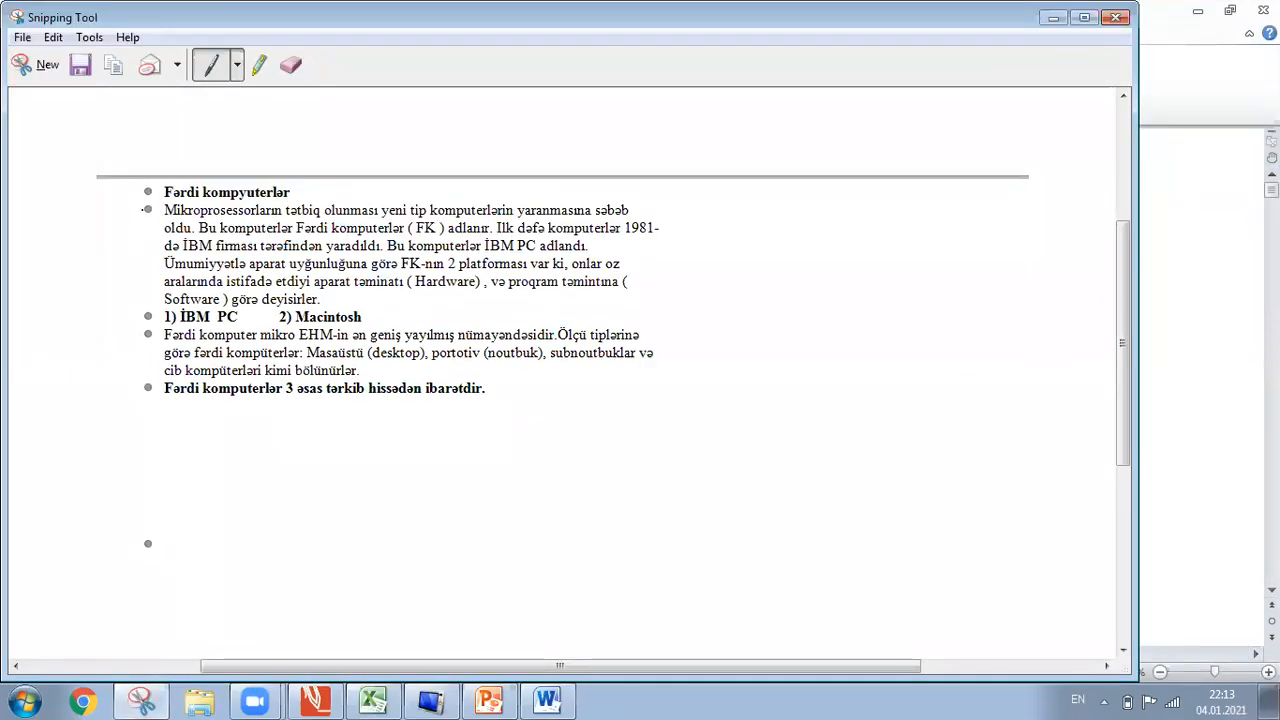
click(1115, 18)
click(638, 363)
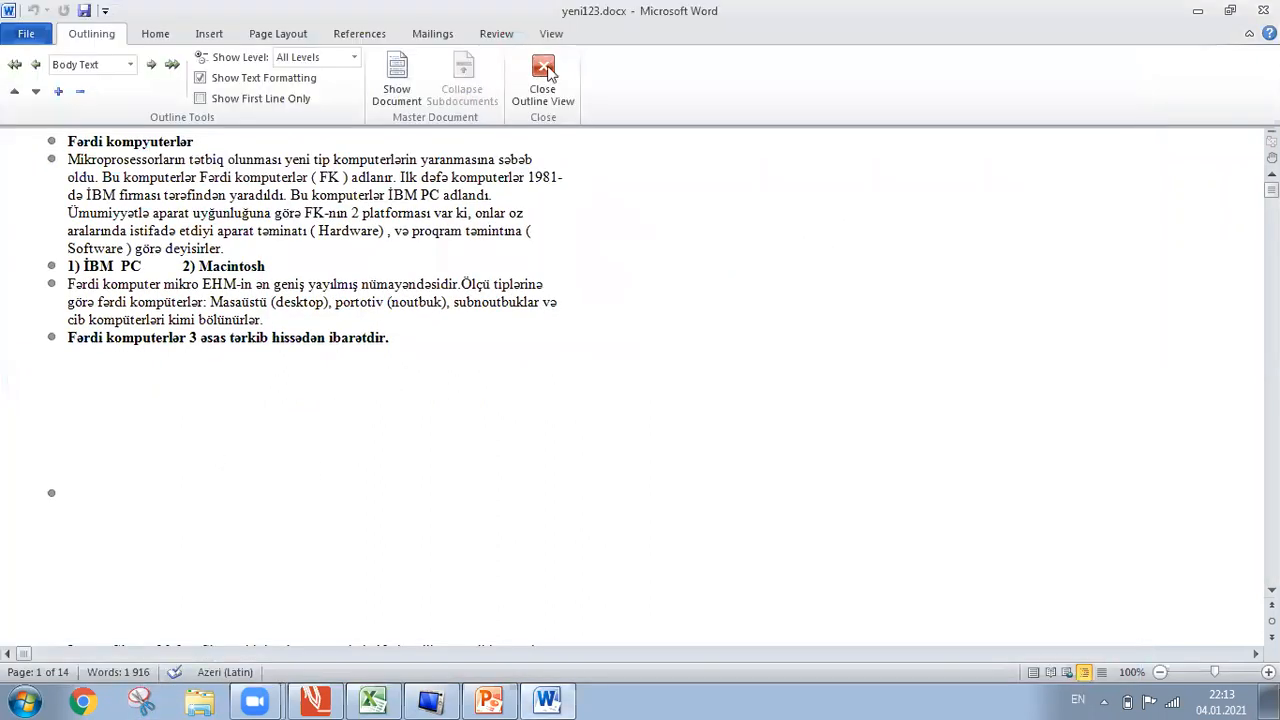
Close Outline view and toggle the ruler off and on twice, leaving it displayed.
click(547, 72)
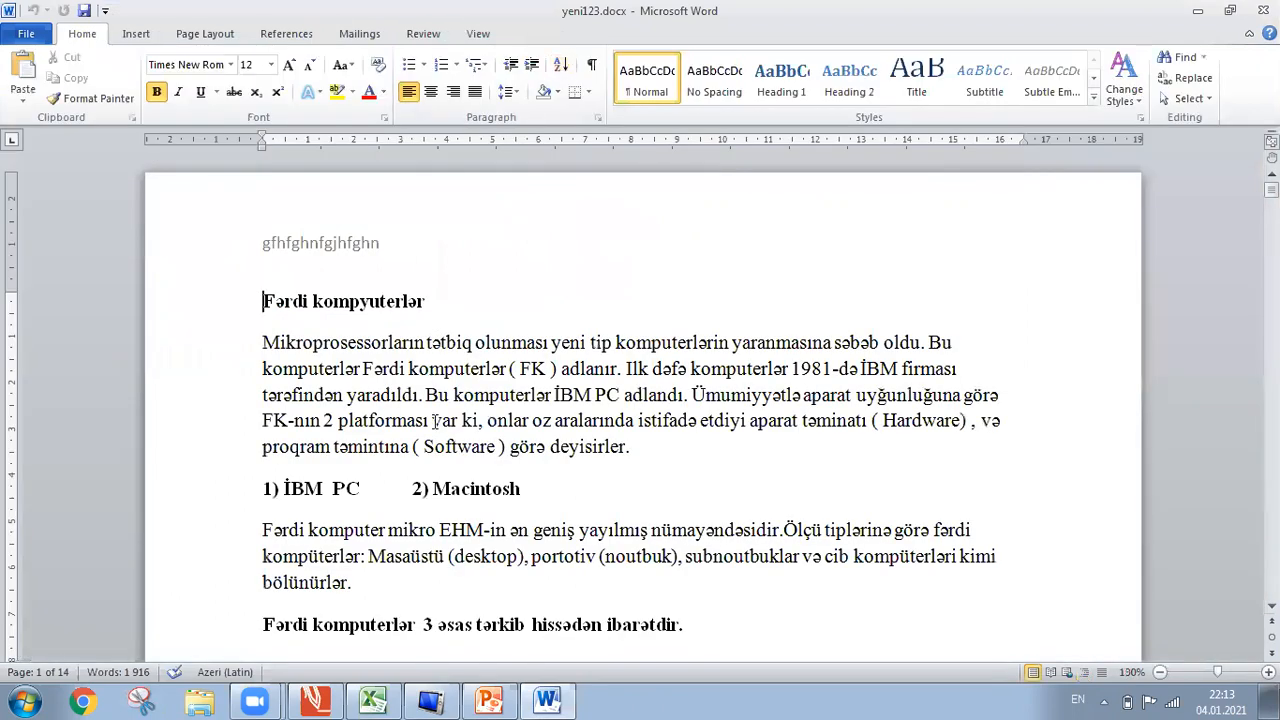
click(474, 33)
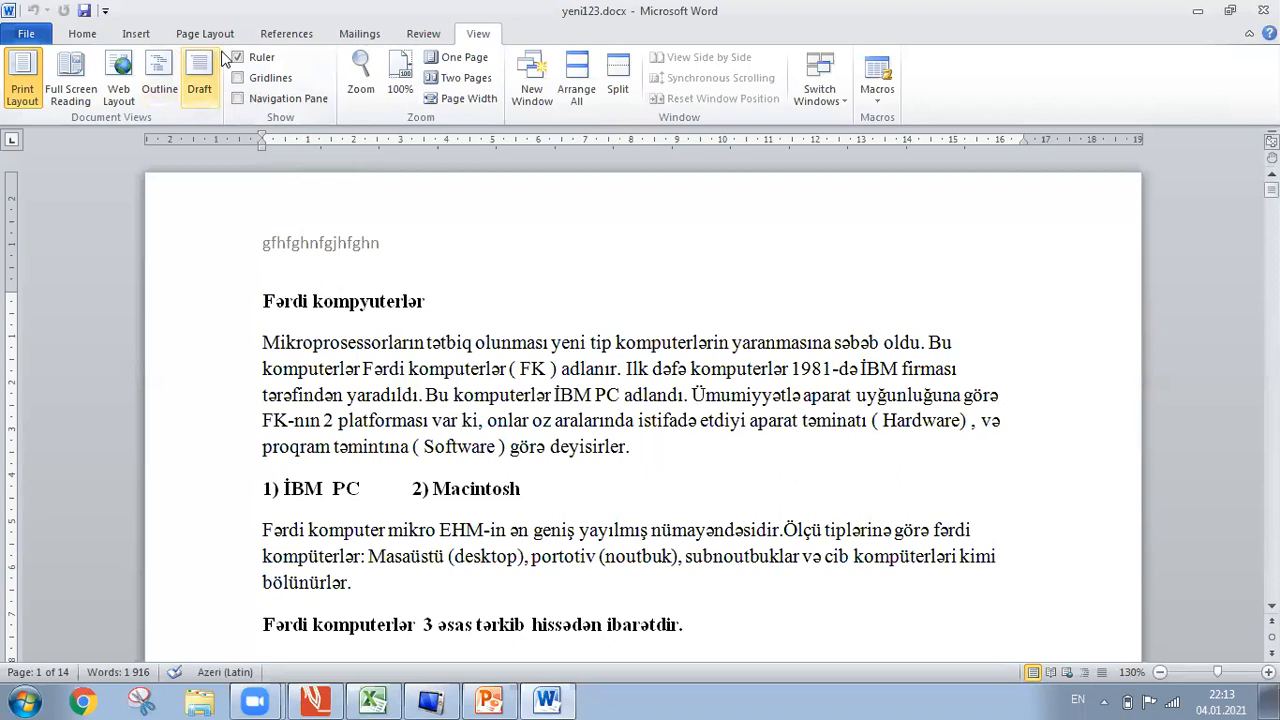
click(255, 58)
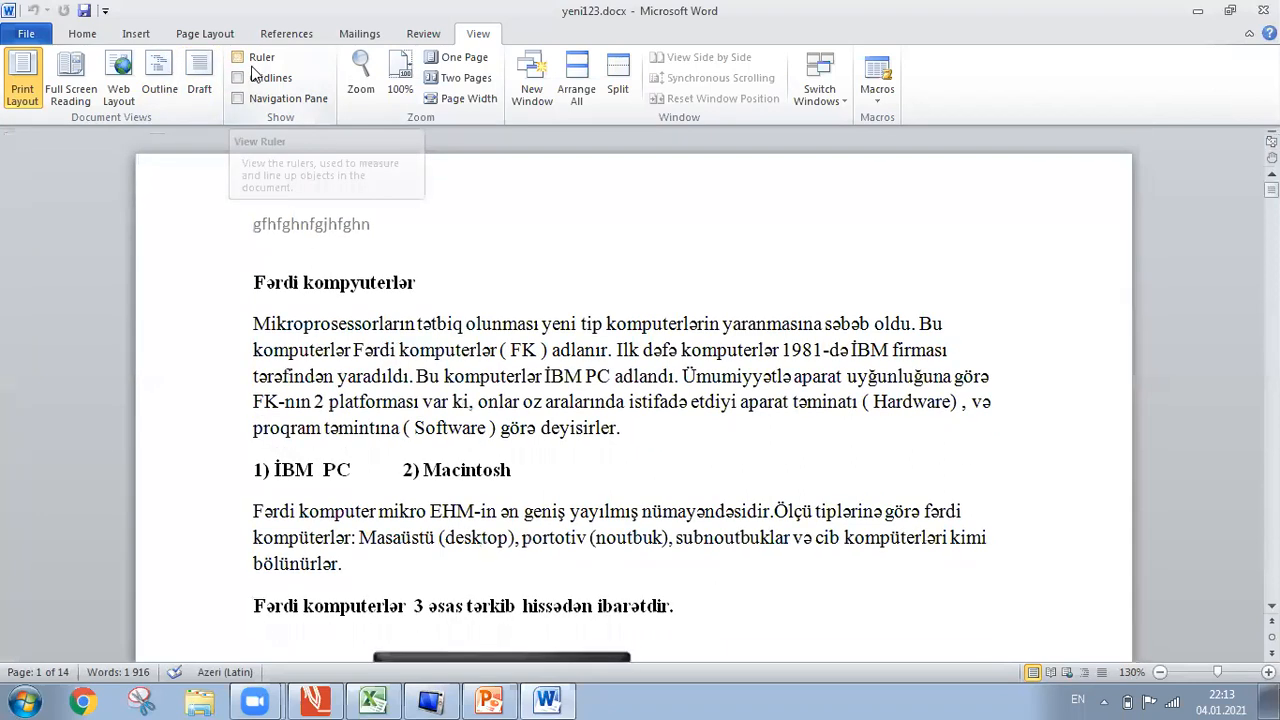
click(255, 58)
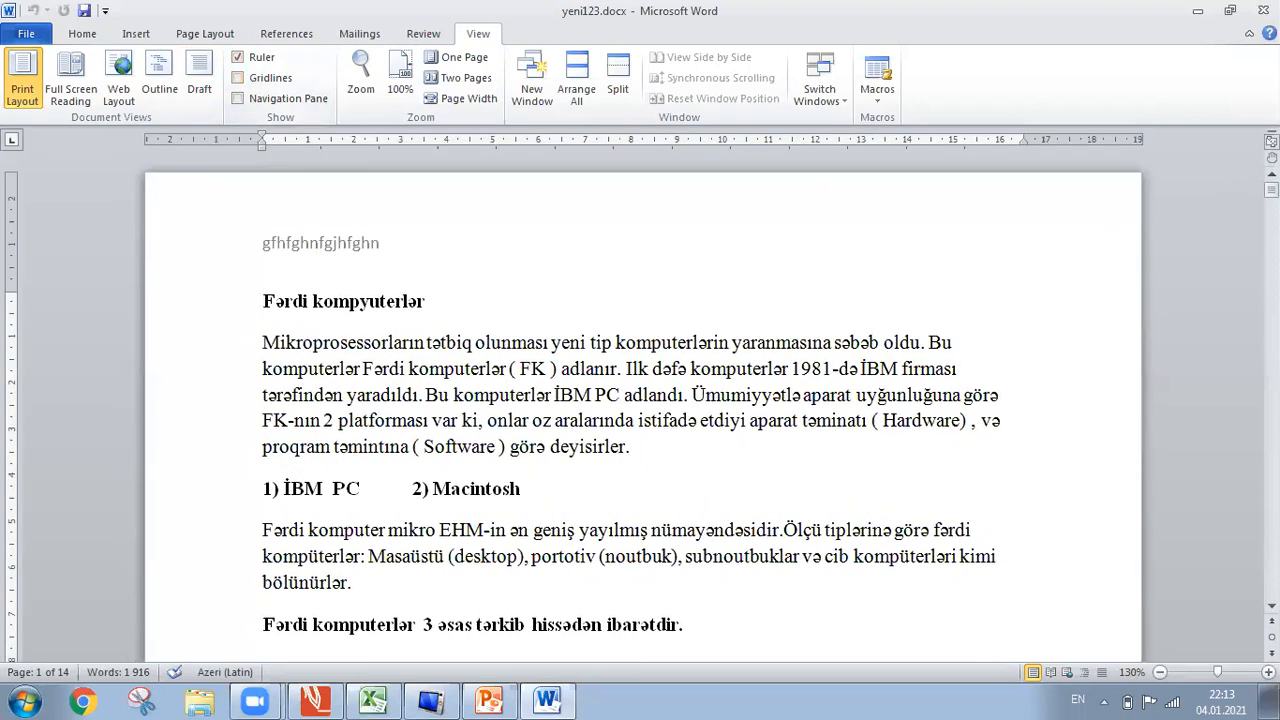
click(1270, 143)
click(1270, 143)
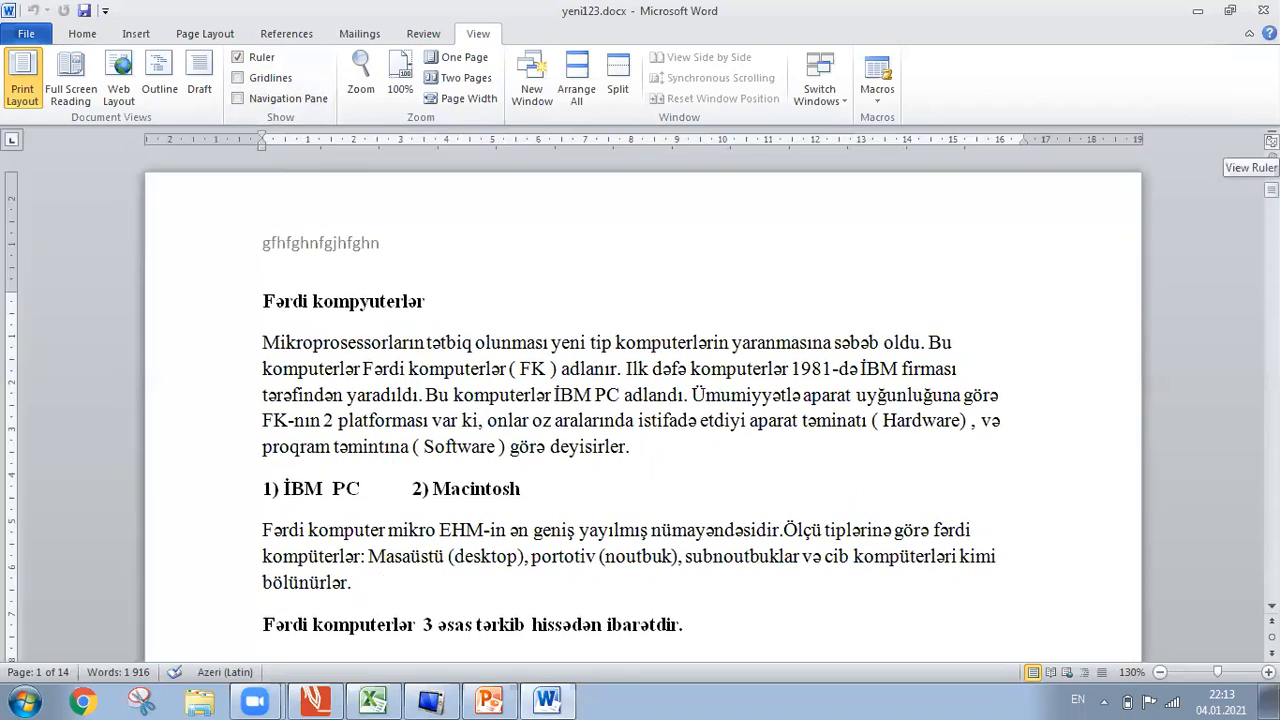
click(242, 77)
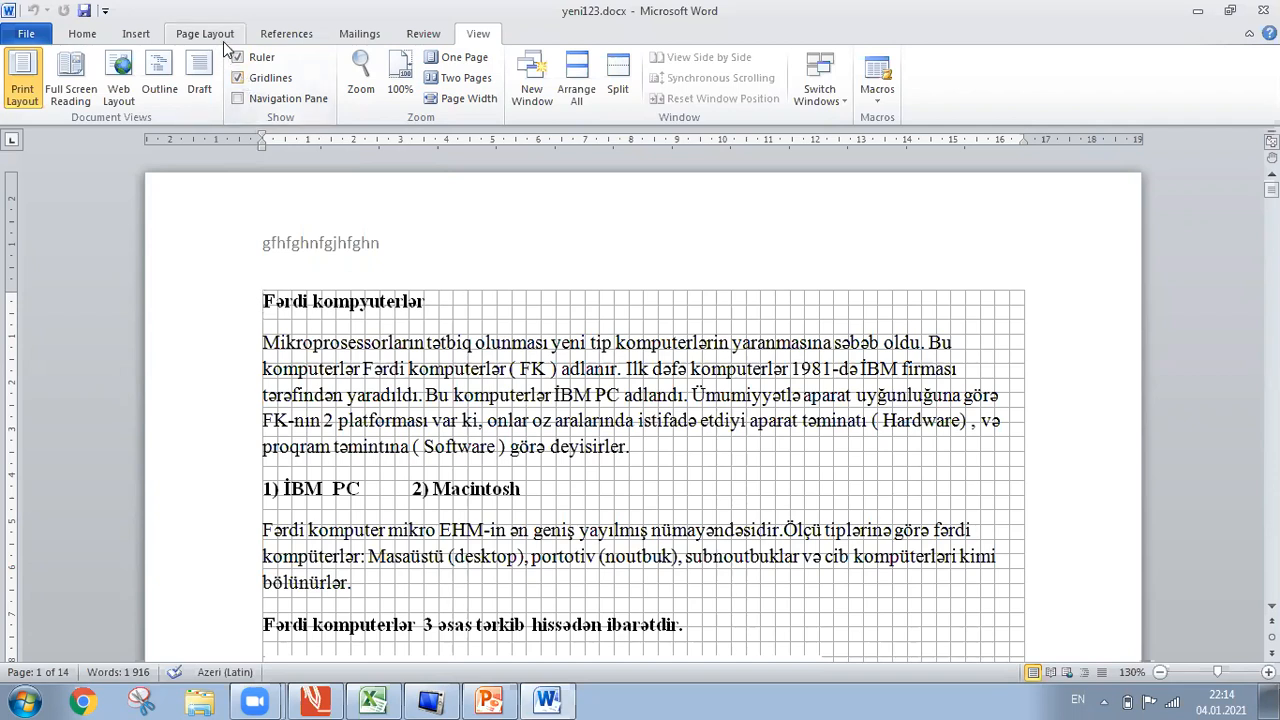
click(226, 47)
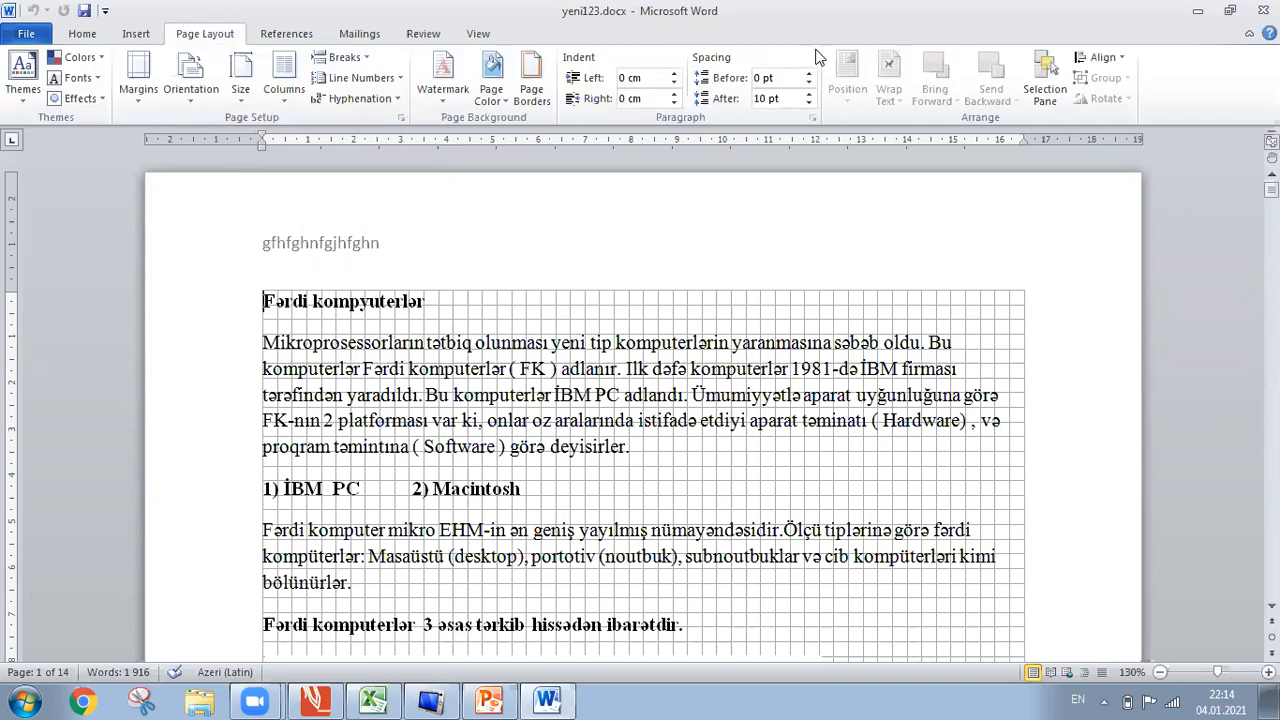
click(1100, 58)
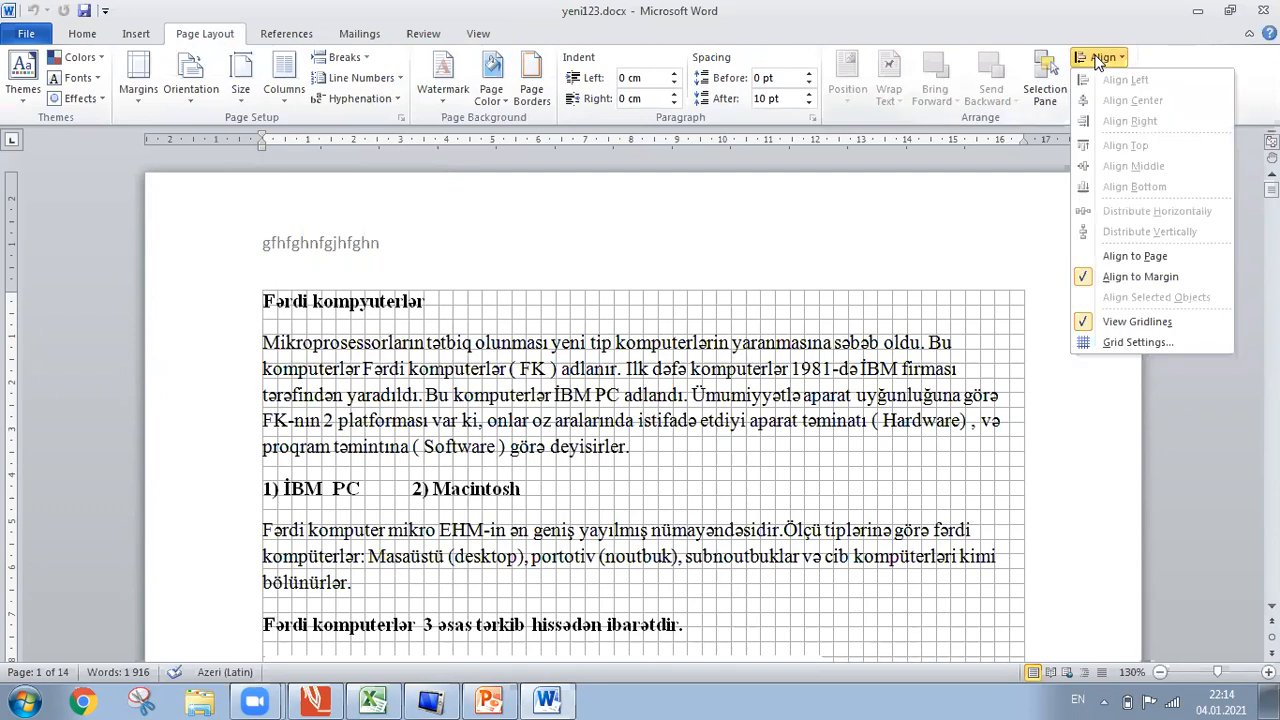
click(1113, 322)
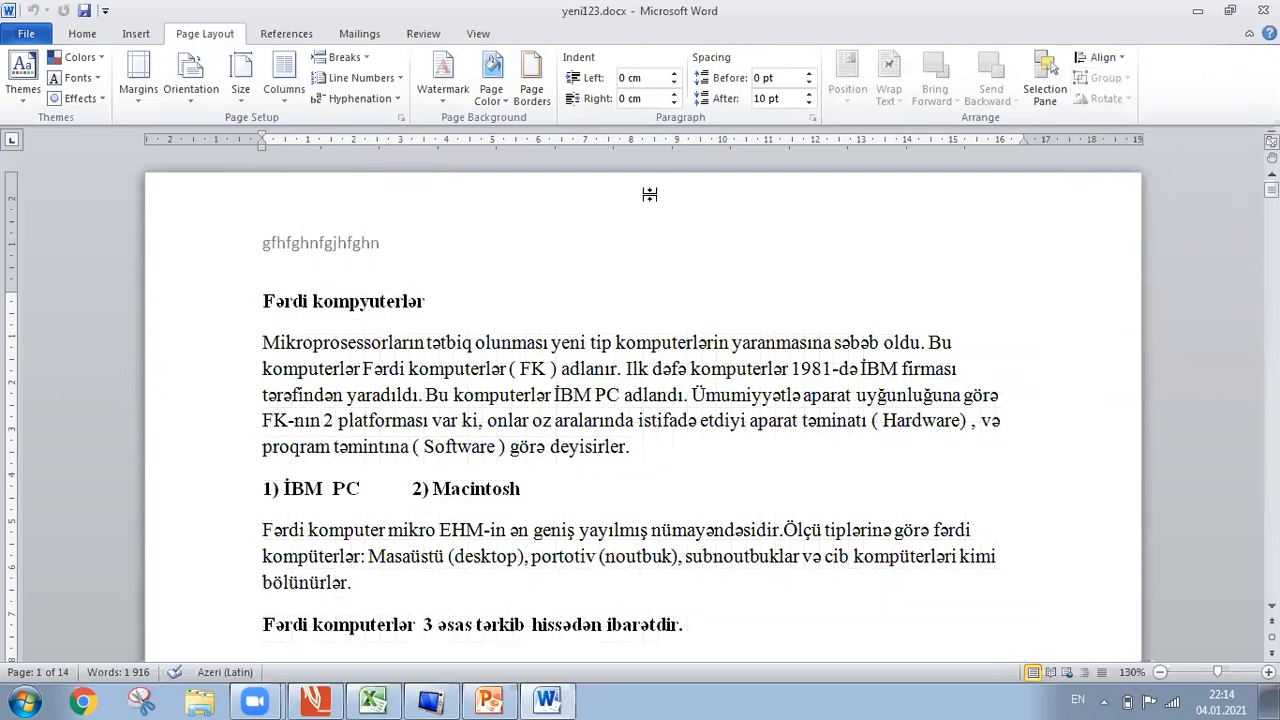
click(497, 35)
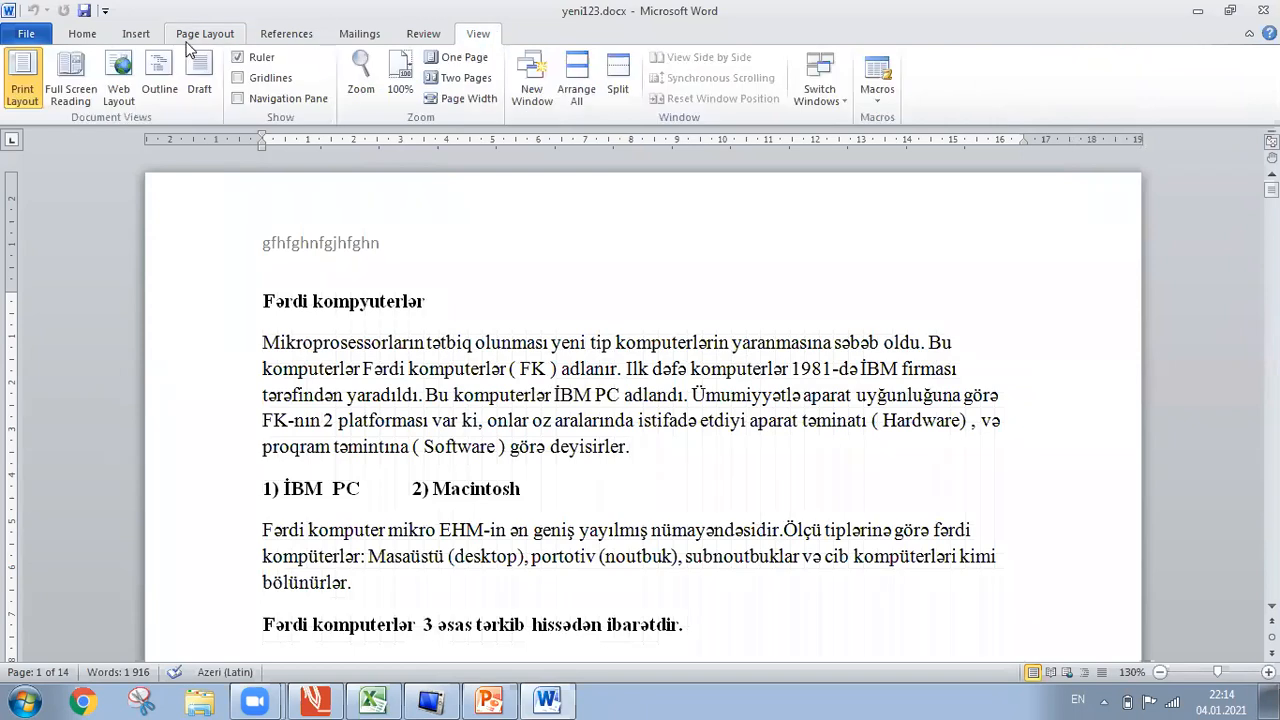
click(239, 78)
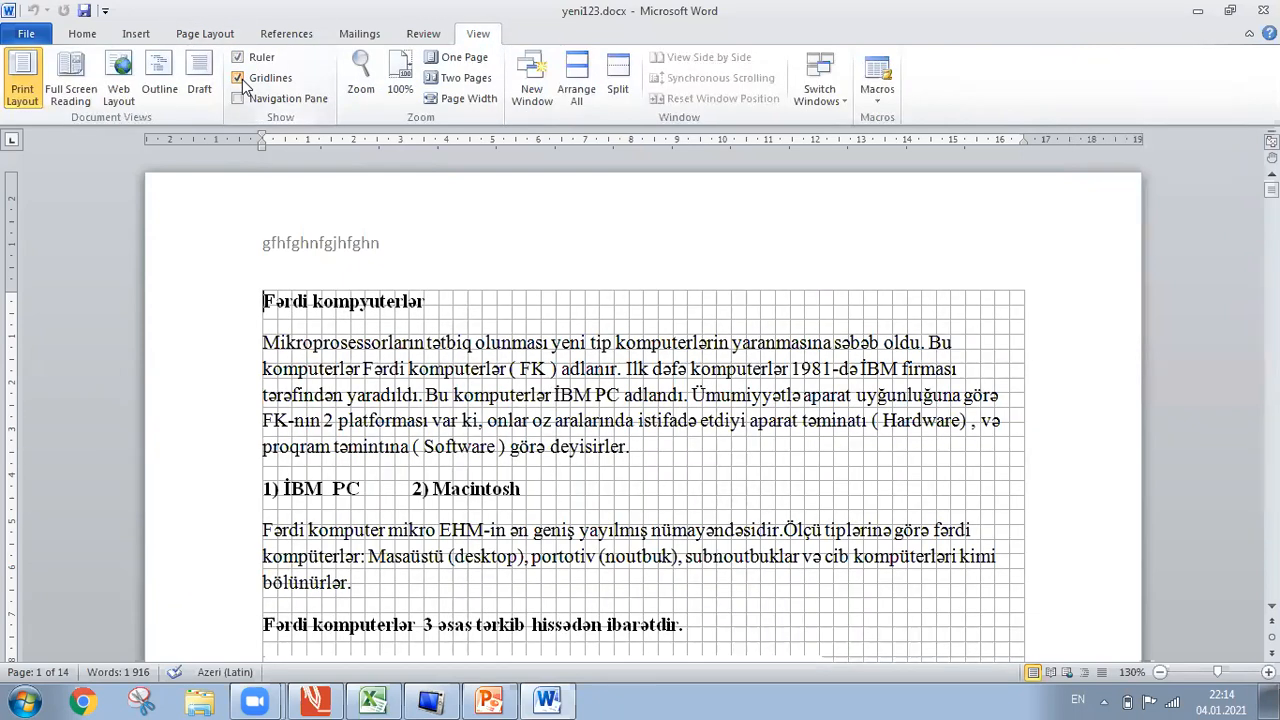
click(239, 78)
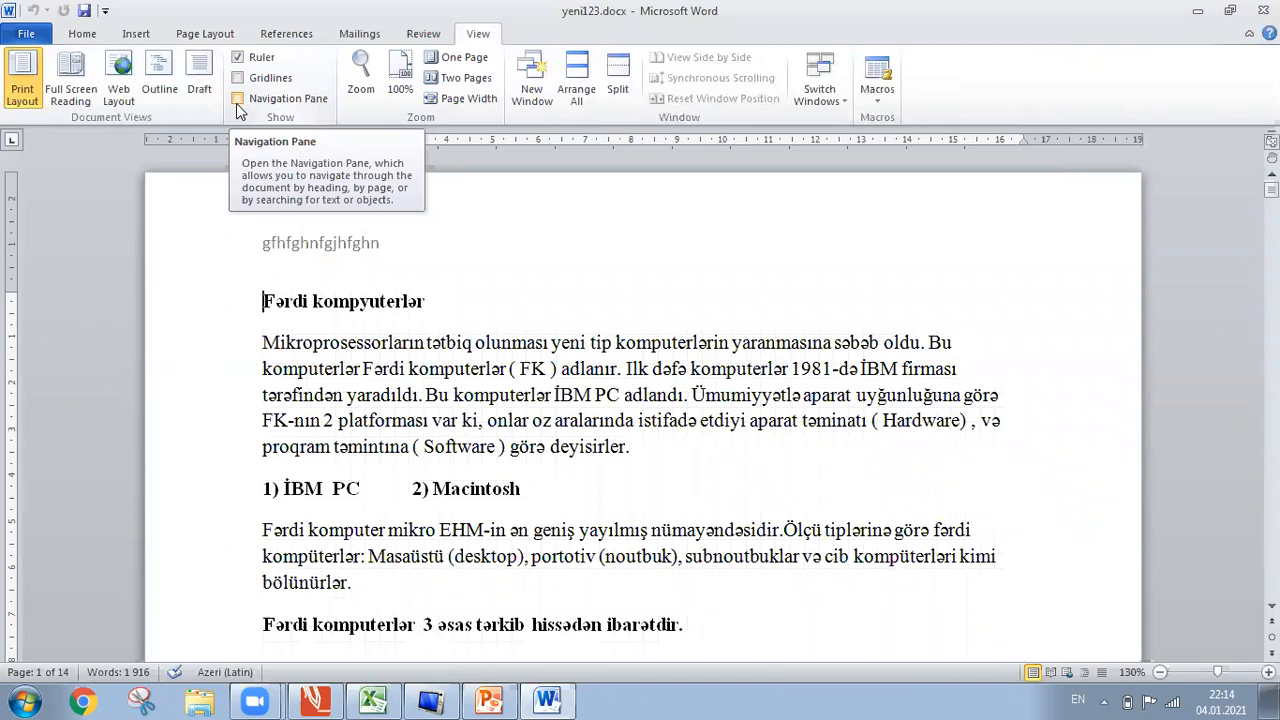
click(238, 100)
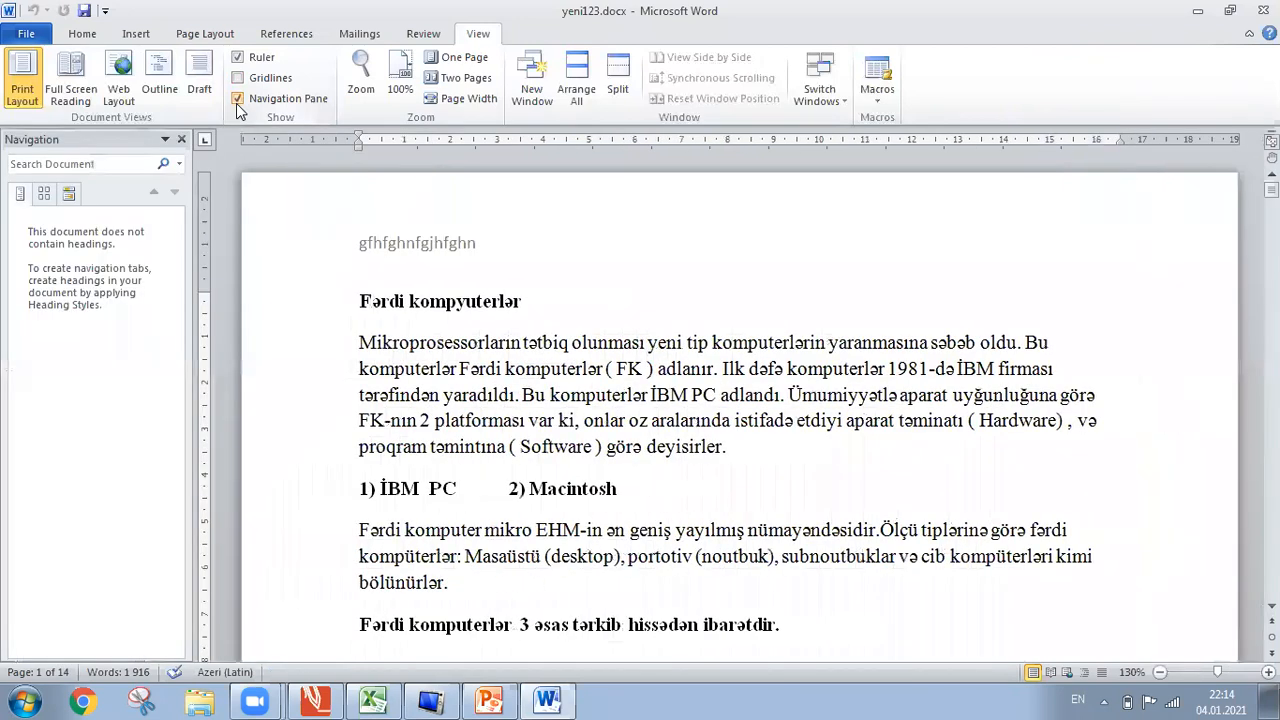
click(82, 33)
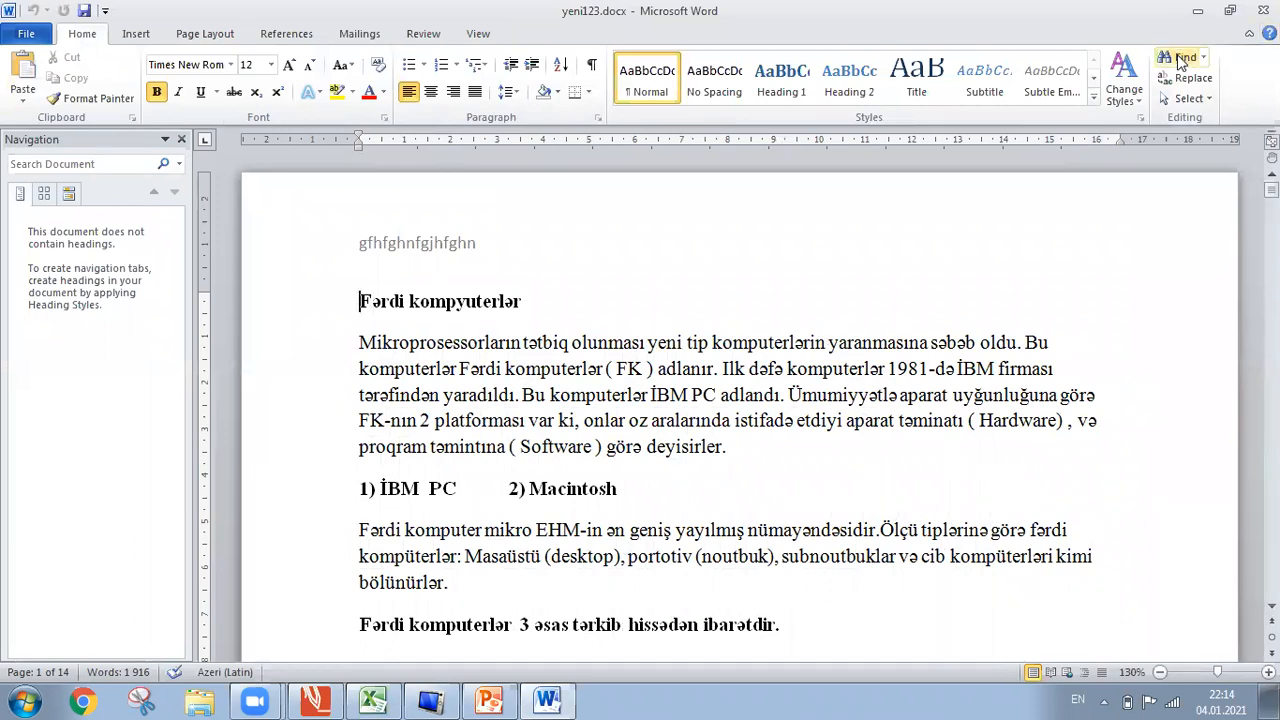
click(181, 139)
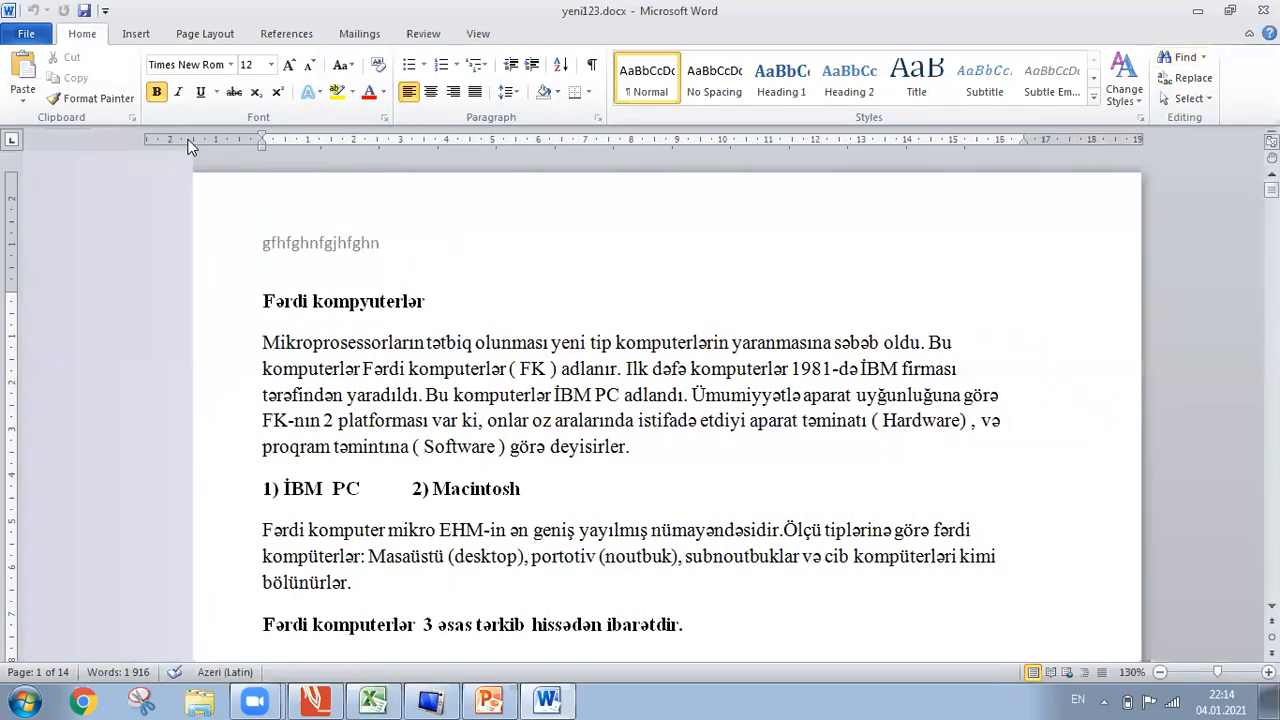
click(1180, 60)
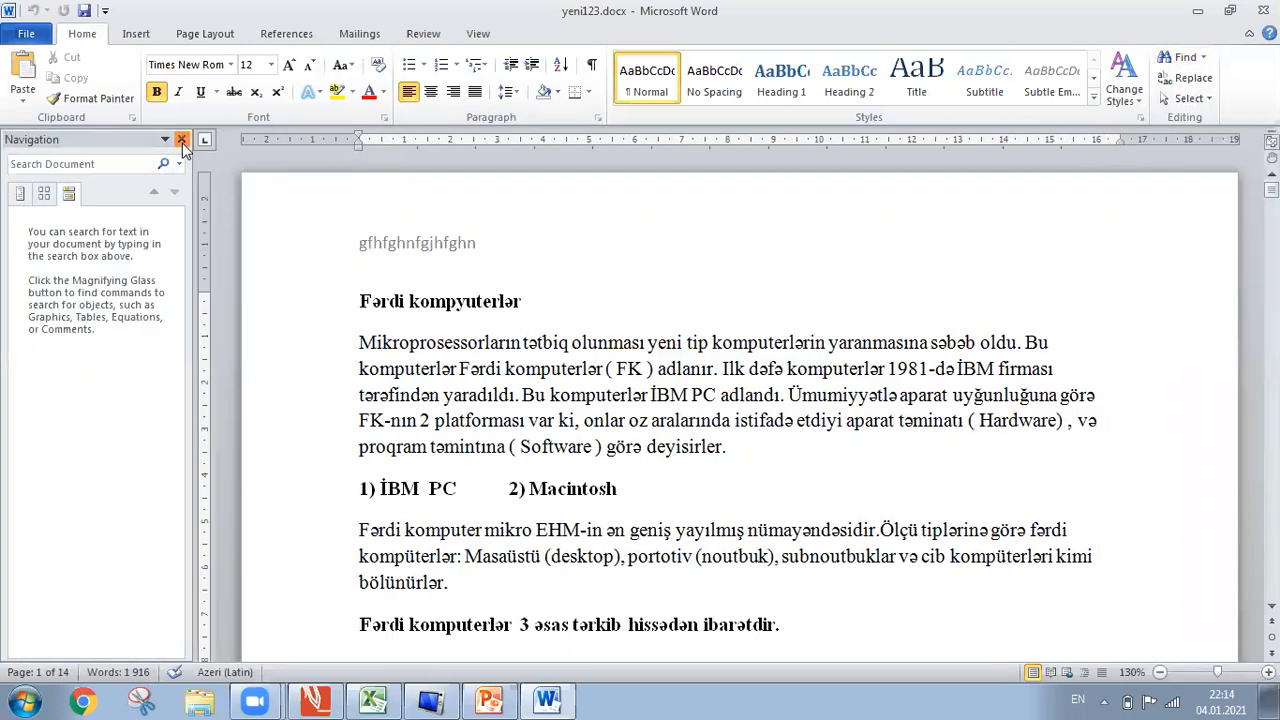
click(181, 140)
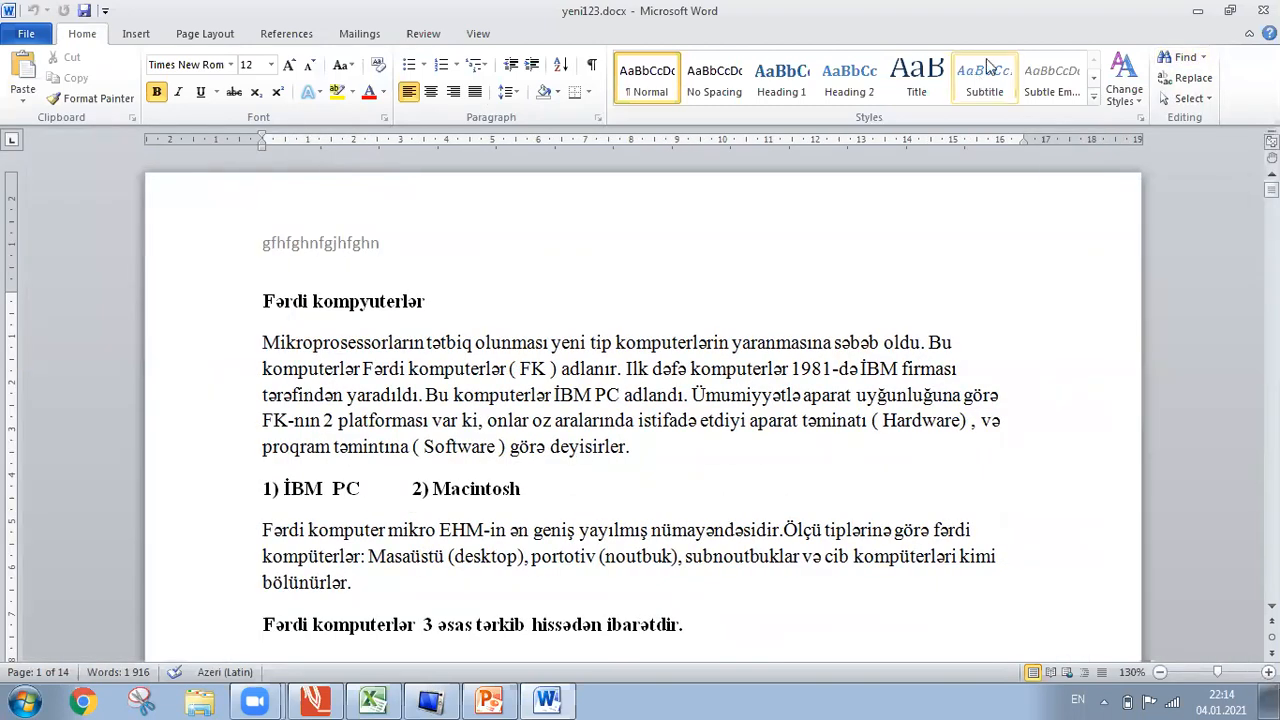
click(1204, 58)
click(1200, 101)
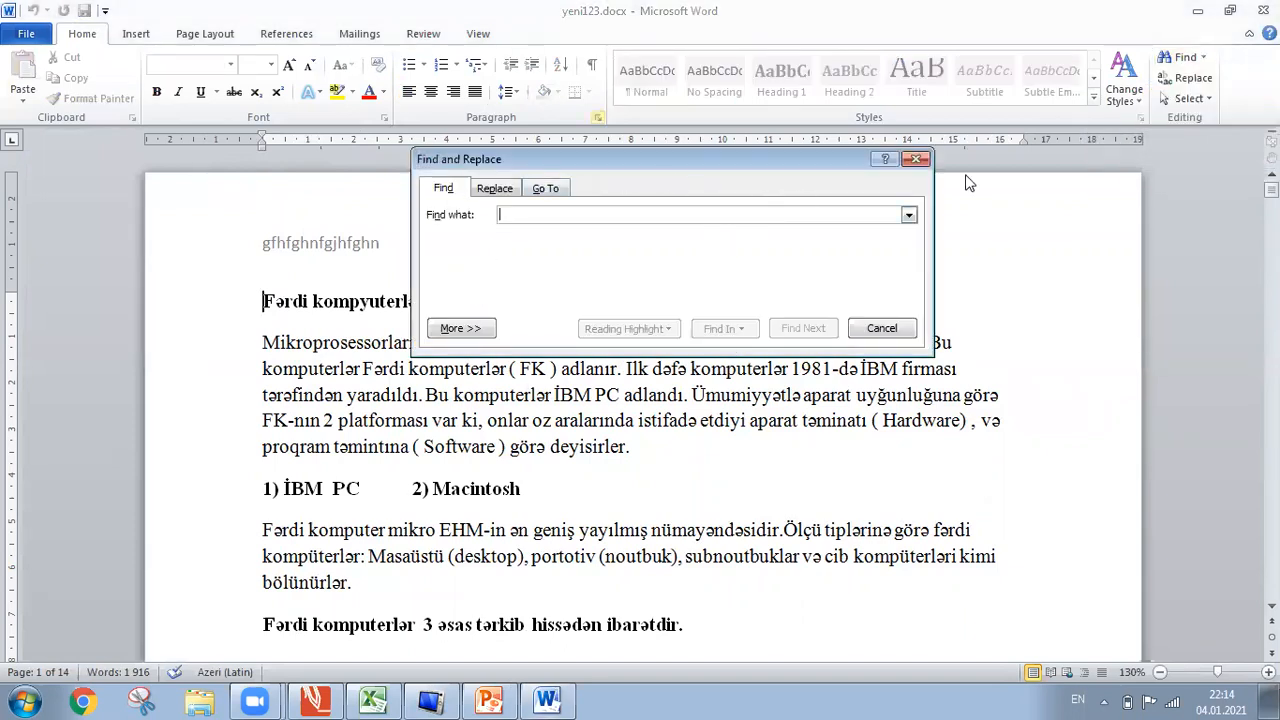
click(916, 159)
click(476, 34)
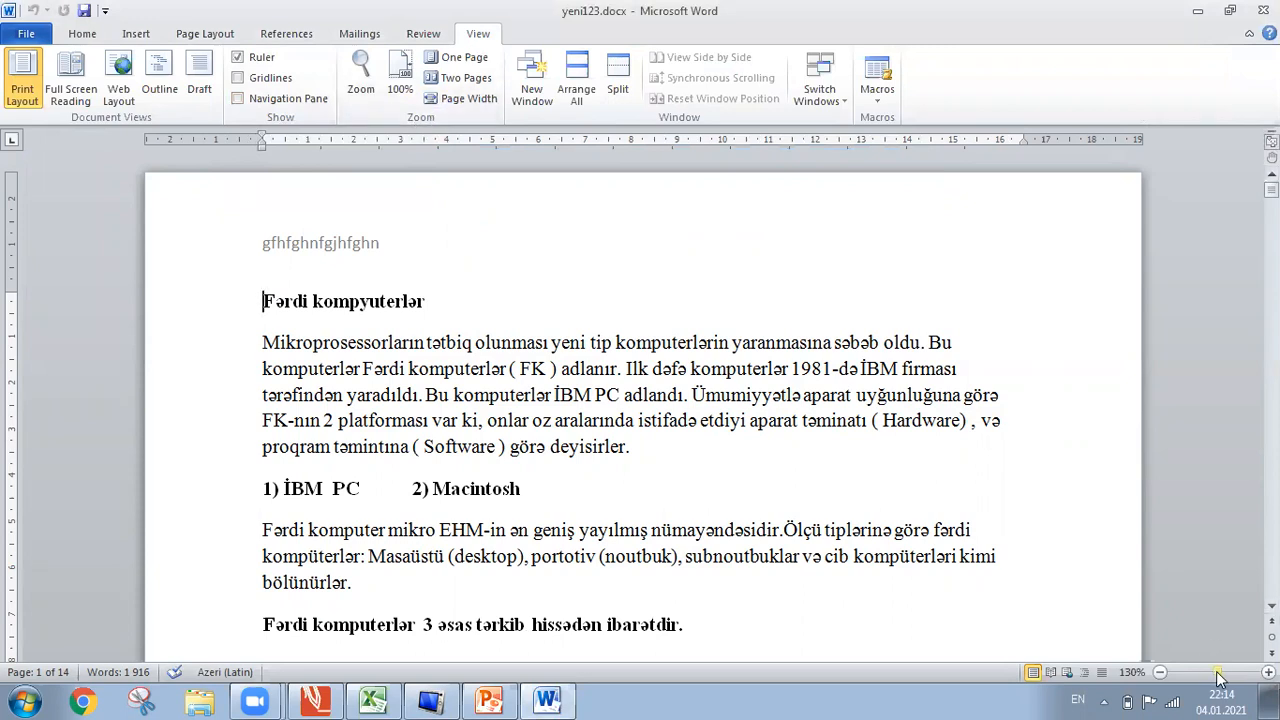
Drag the zoom slider out and in, then settle on 100% in the Zoom dialog.
drag(1218, 678, 1203, 678)
drag(1101, 678, 1216, 688)
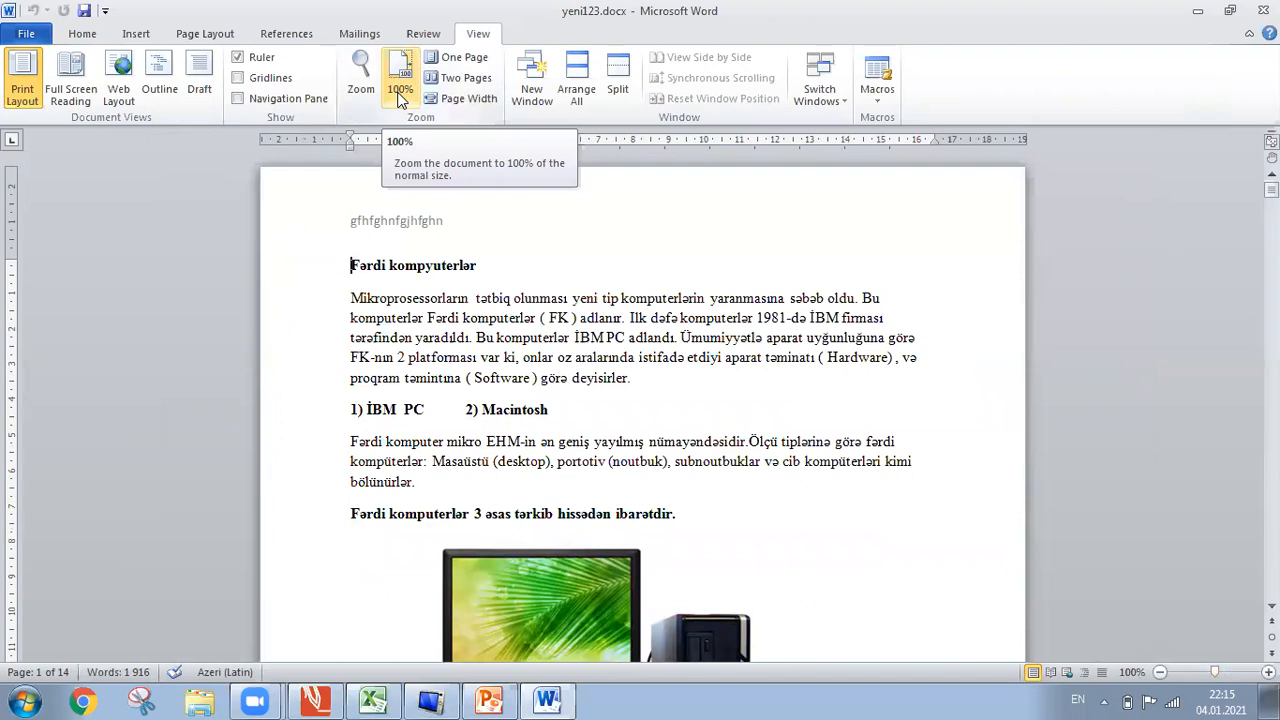
click(361, 78)
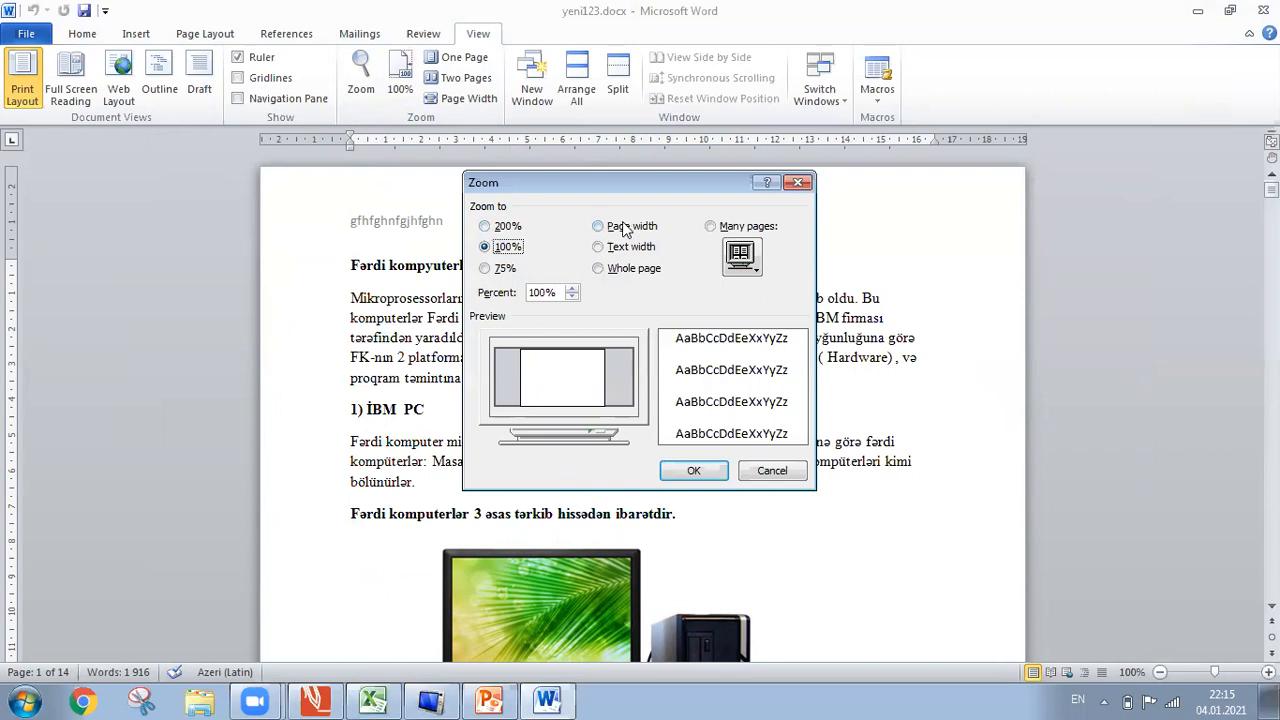
click(798, 182)
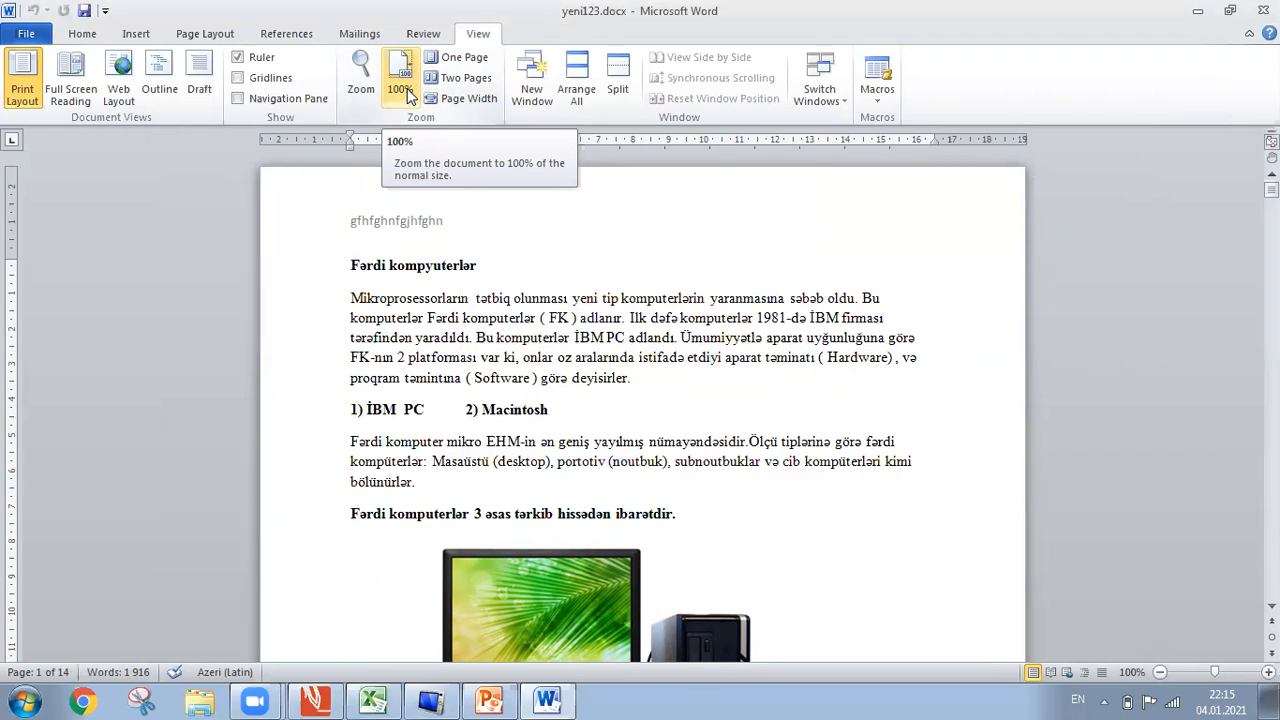
click(466, 58)
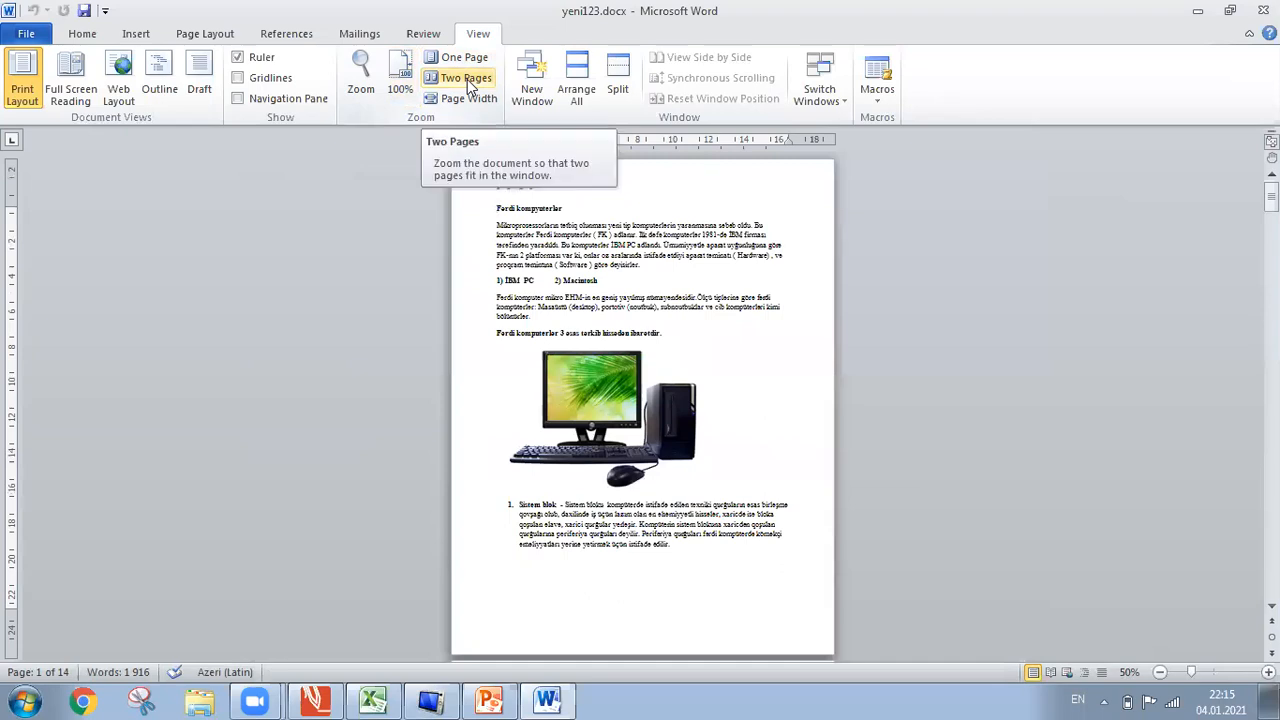
click(467, 79)
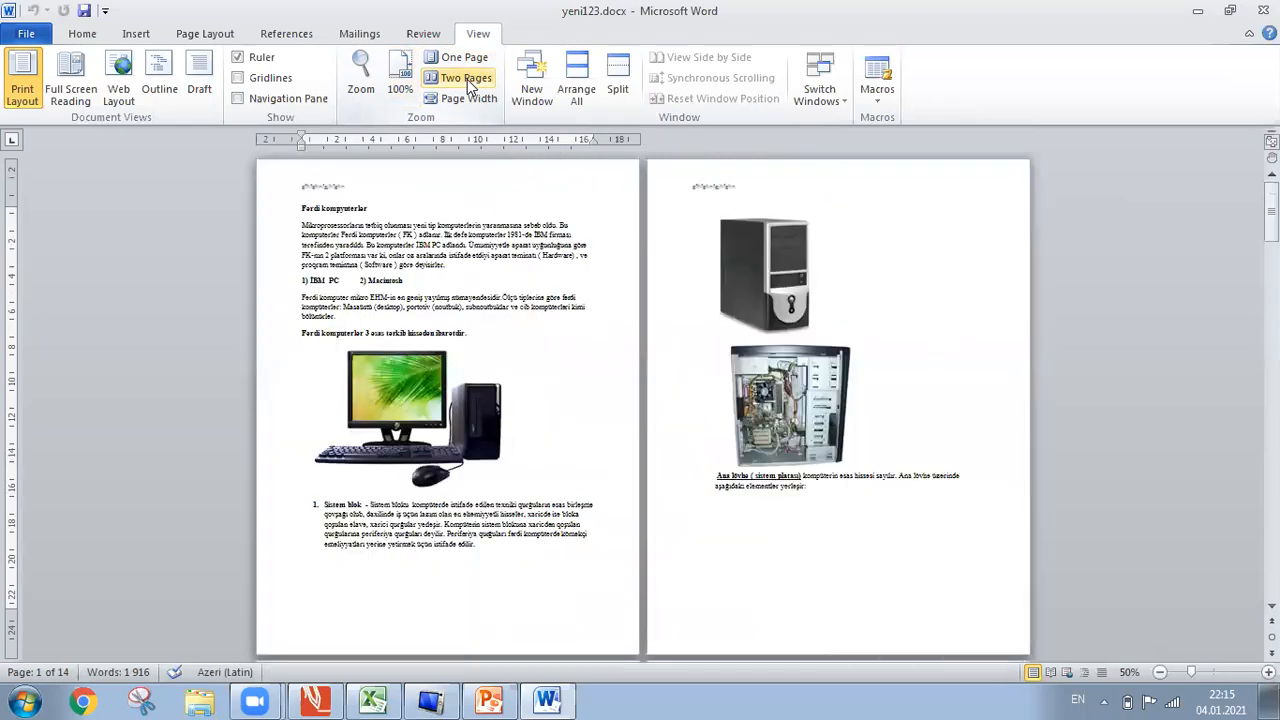
click(396, 82)
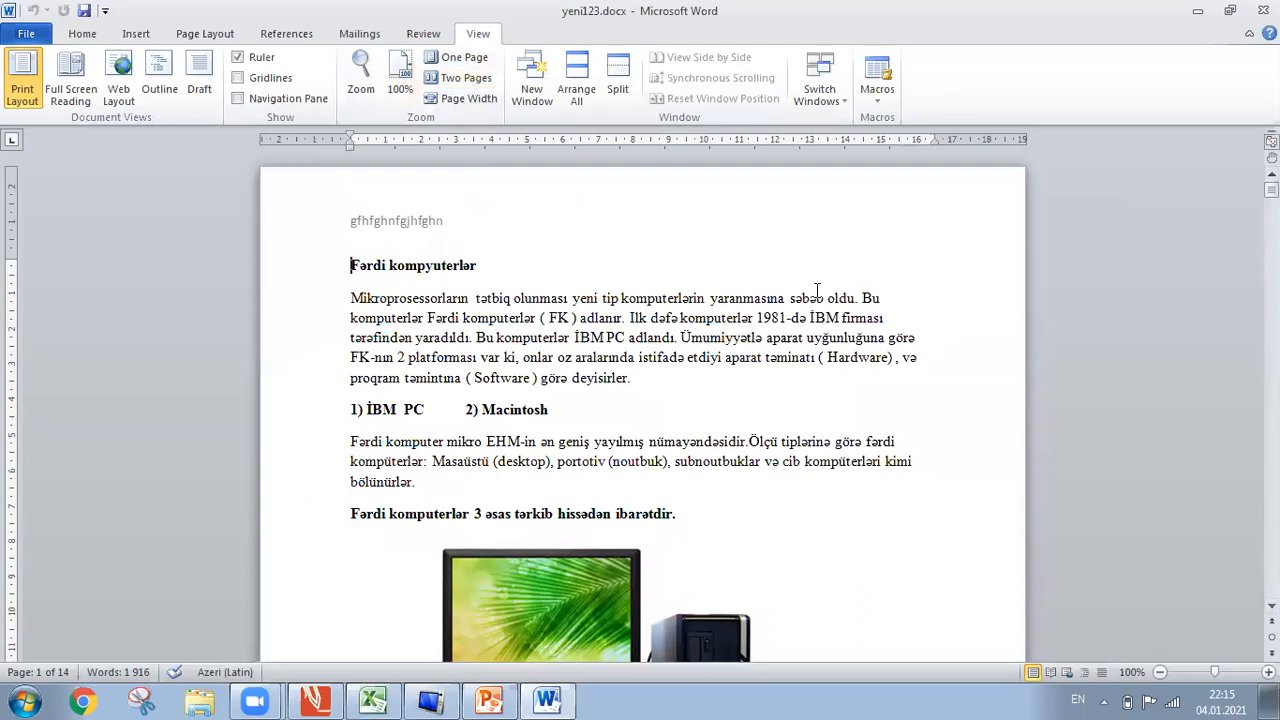
click(442, 104)
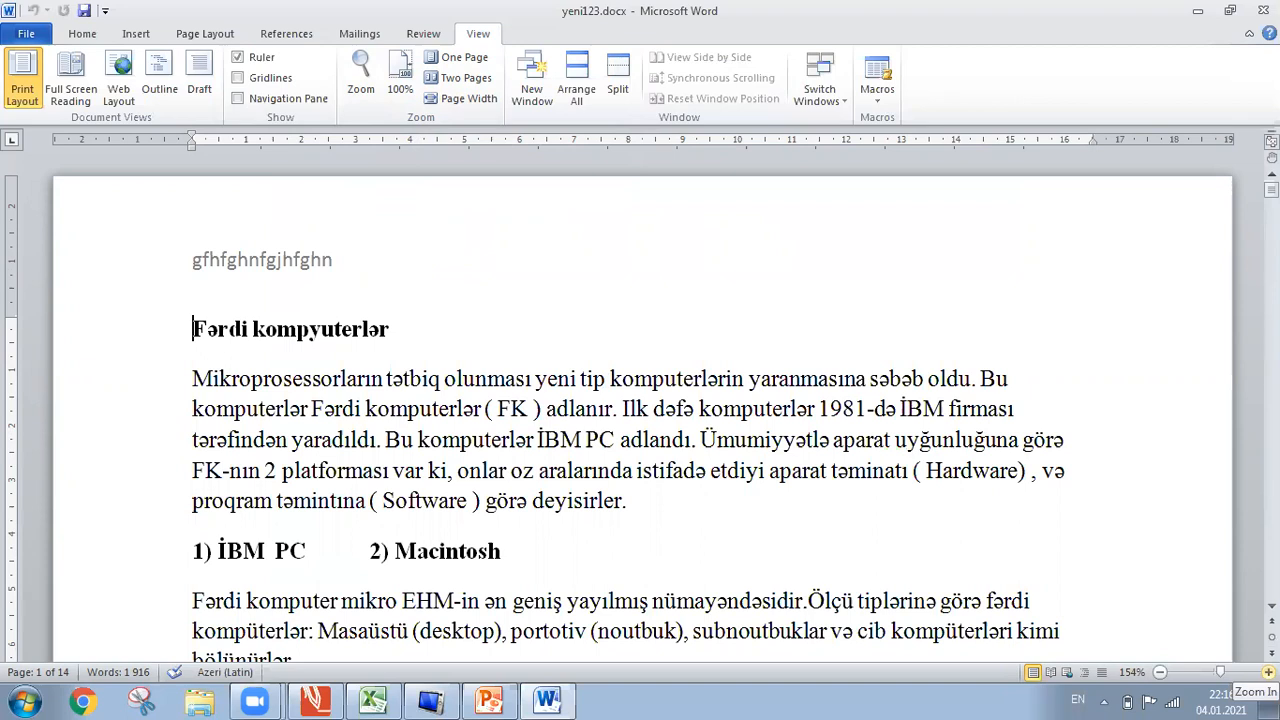
click(1268, 672)
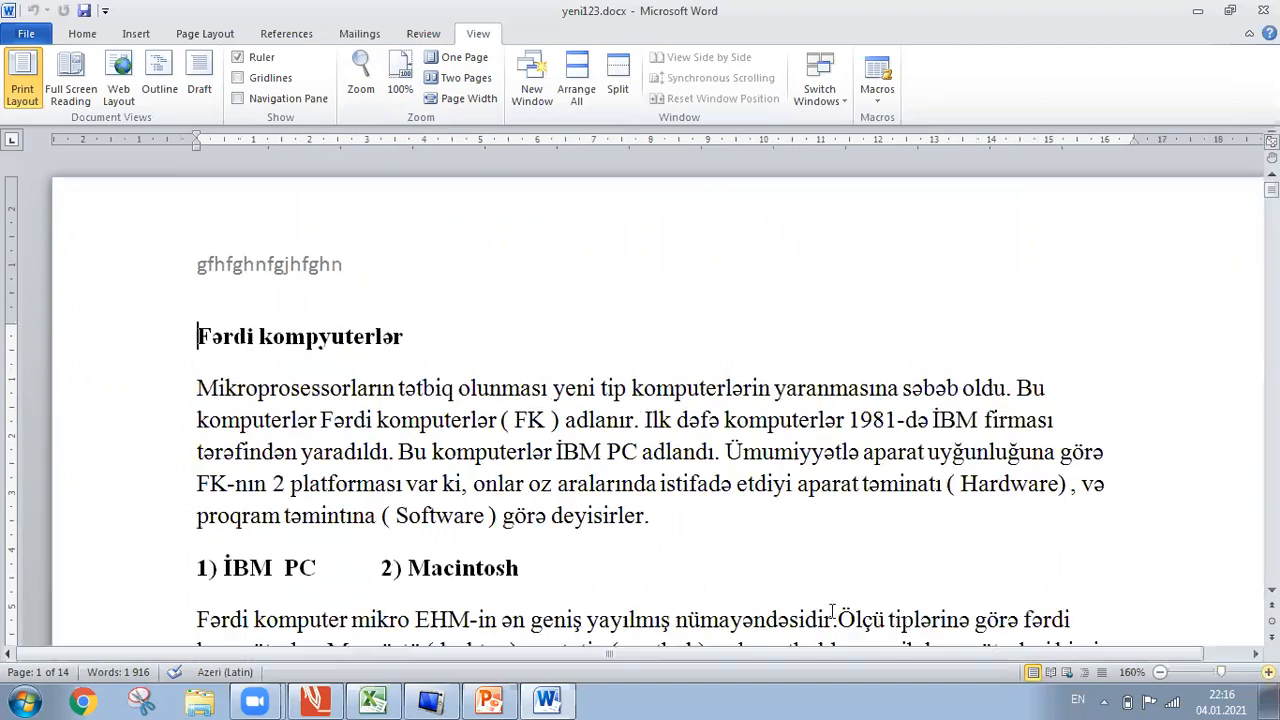
drag(750, 655, 868, 643)
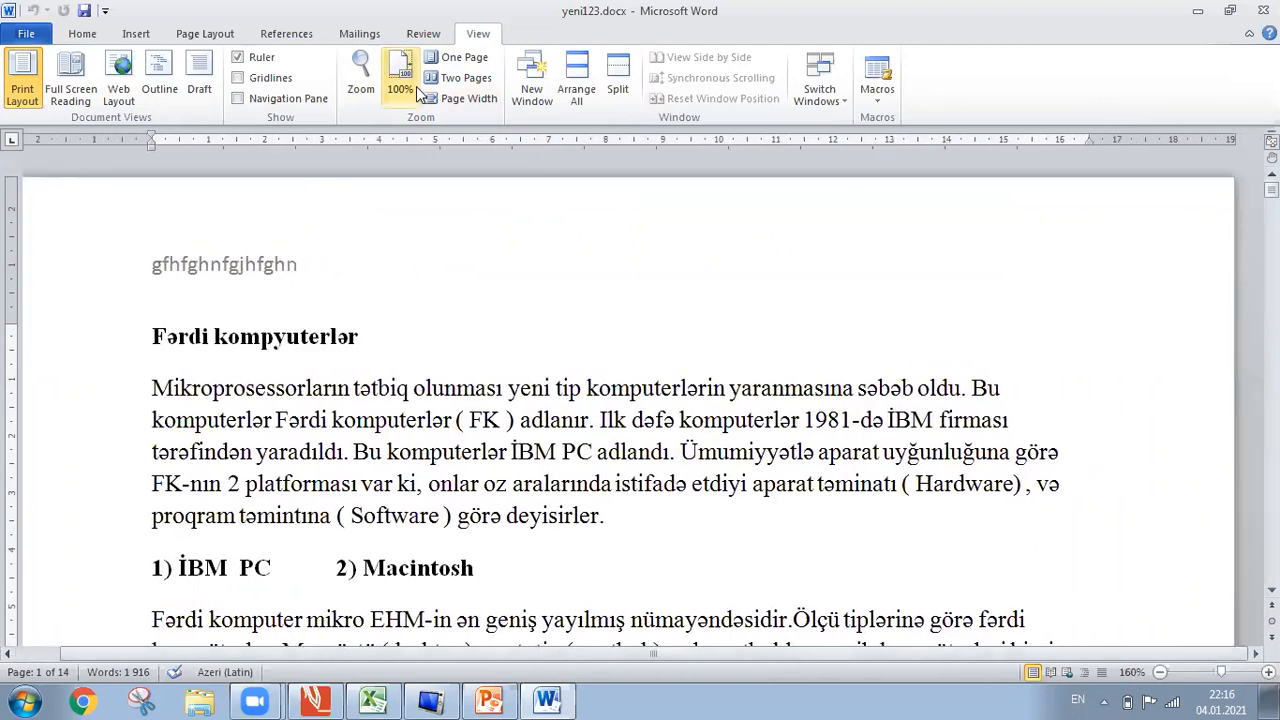
click(455, 100)
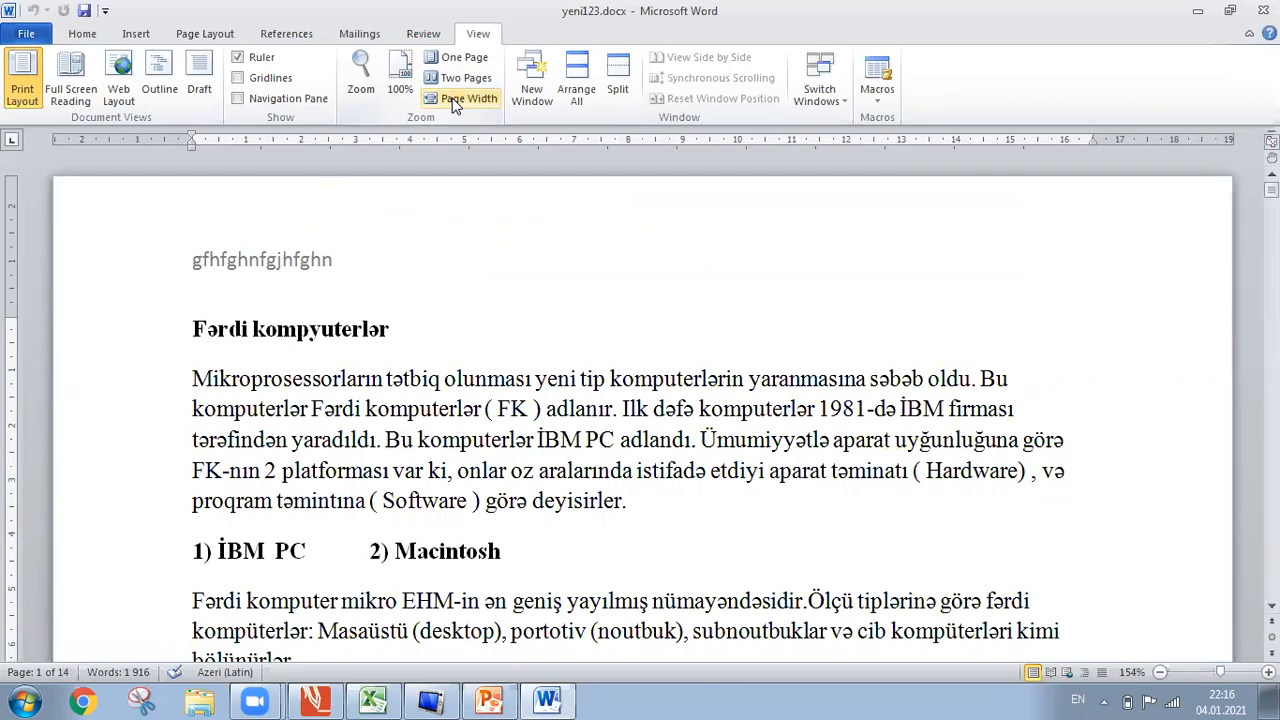
click(400, 87)
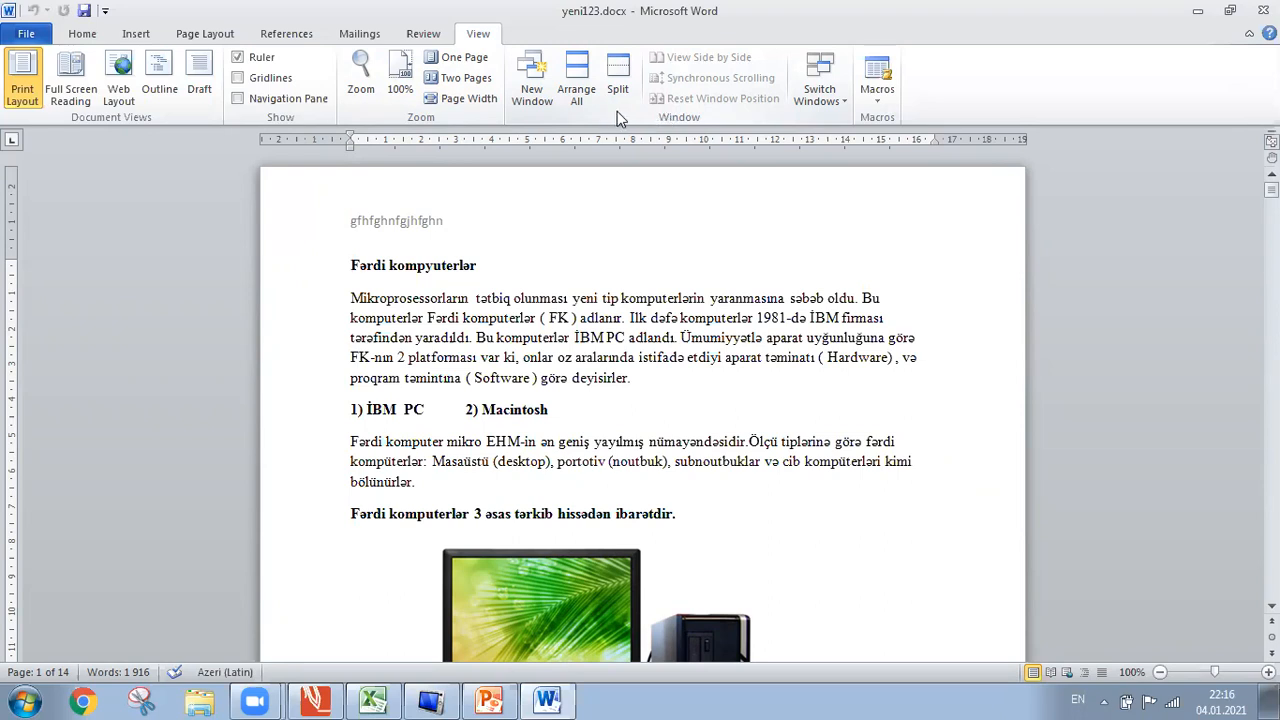
Close the duplicate yeni123.docx:2 window, then close the remaining yeni123.docx window.
click(533, 95)
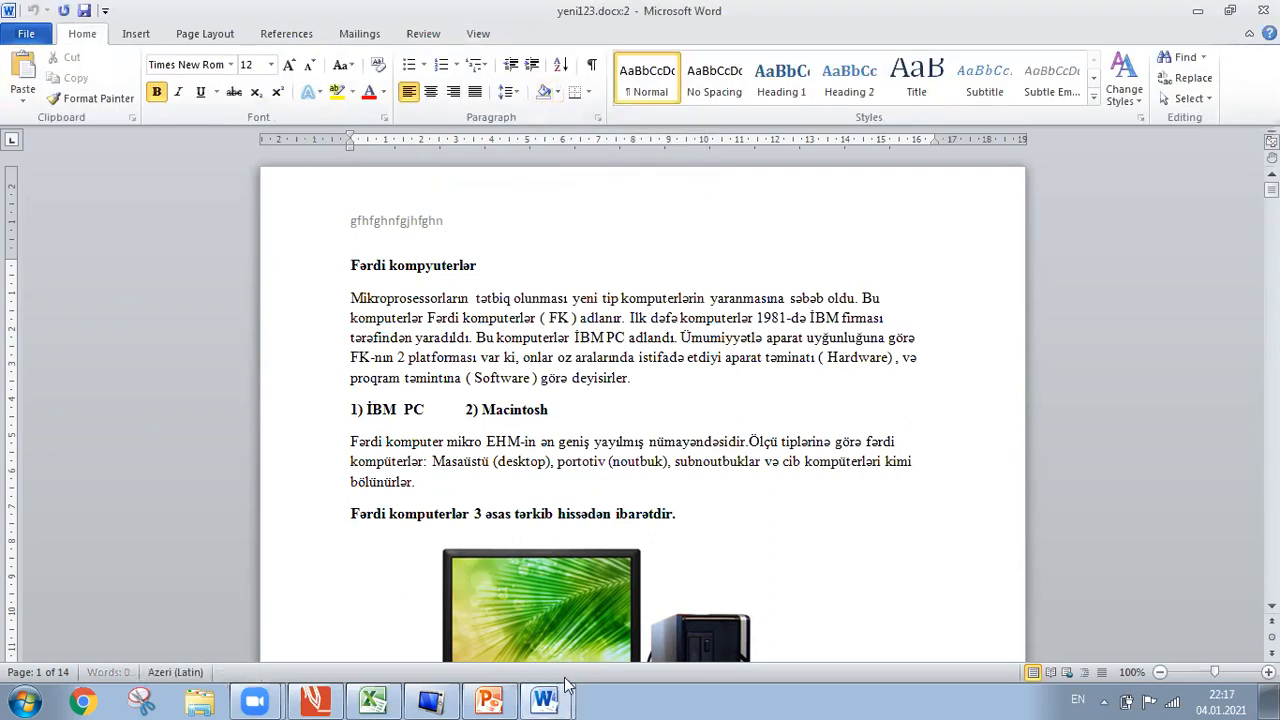
mouse_move(562, 686)
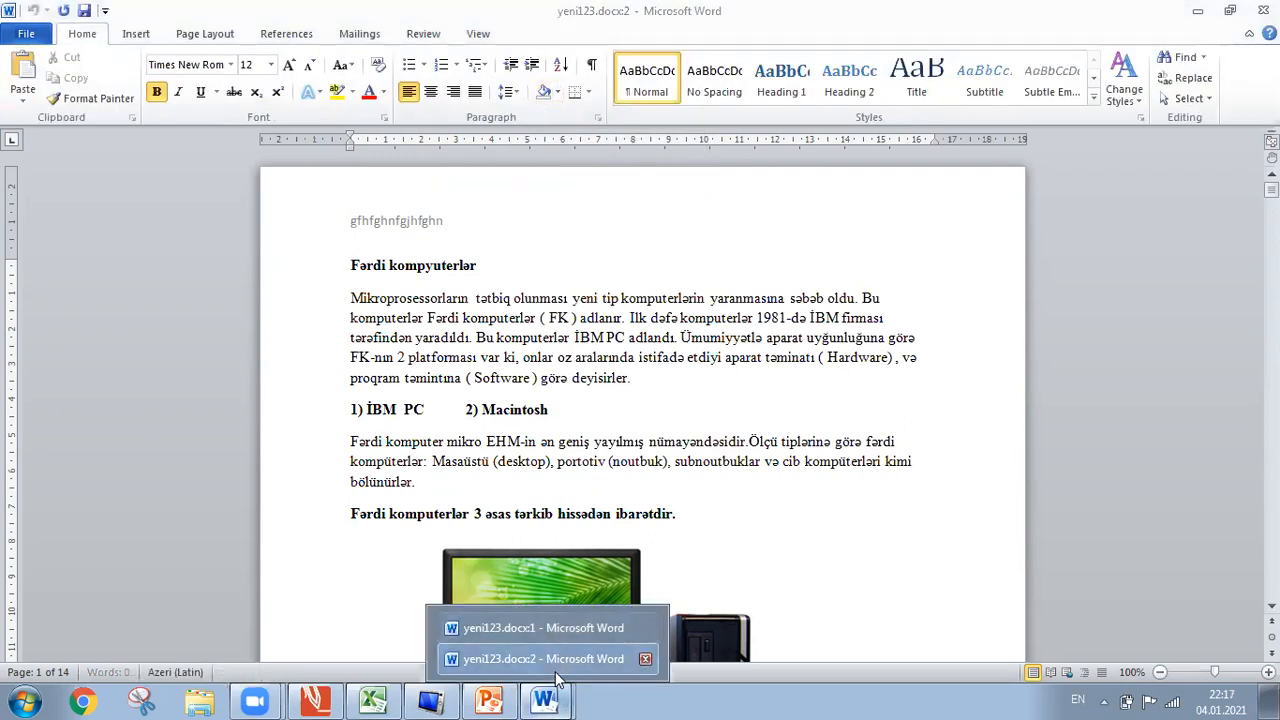
click(644, 660)
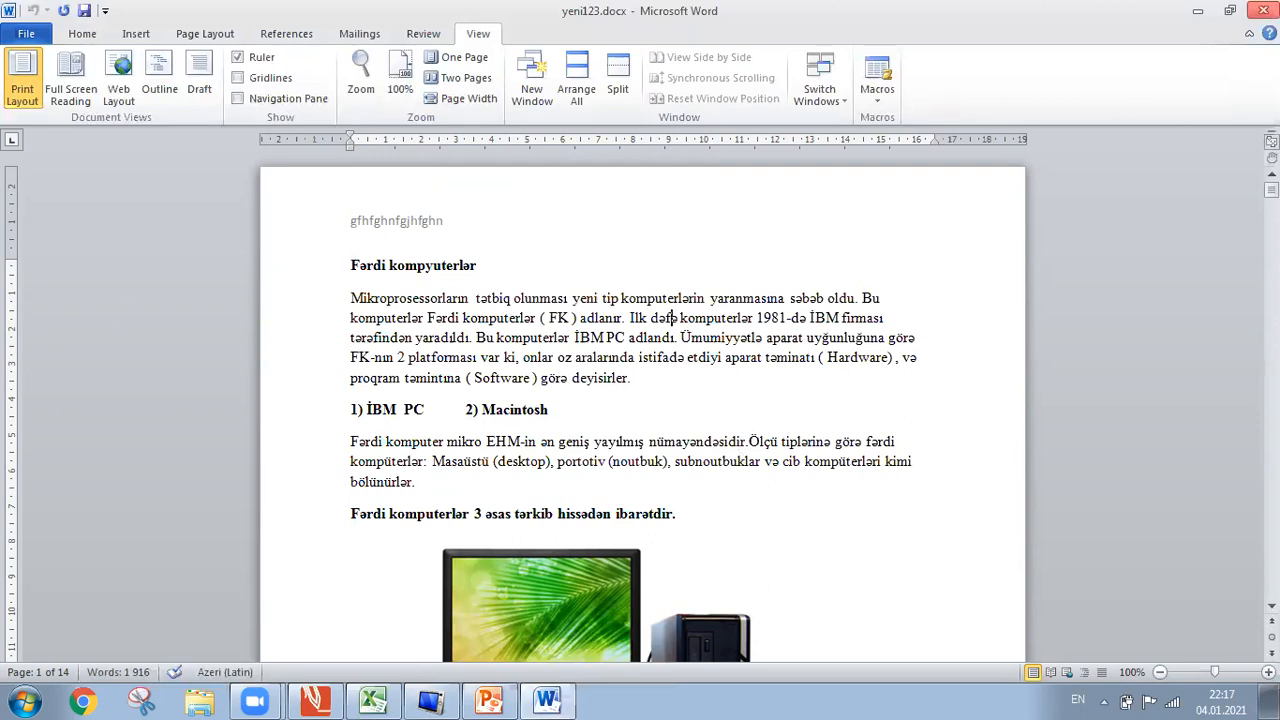
click(1263, 10)
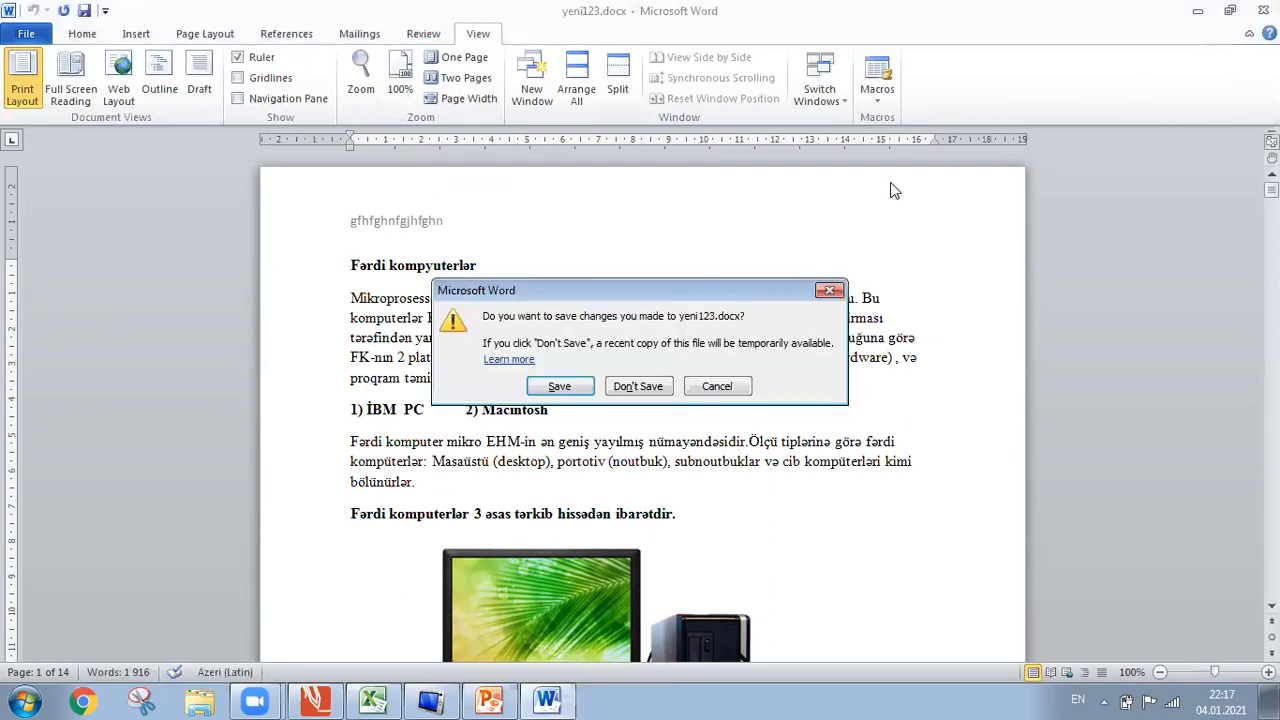
Close yeni123.docx unsaved, delete it from the ceyhun folder, and open ferdi komputerler movzu.docx.
click(640, 382)
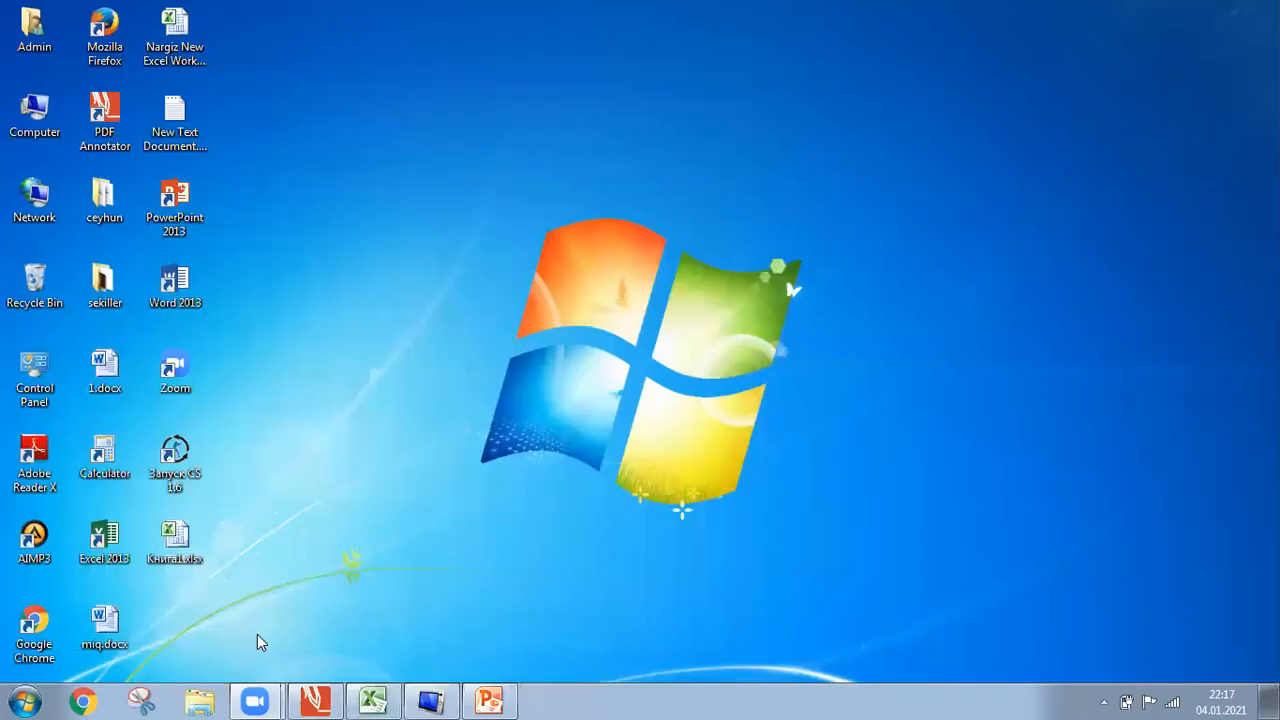
double_click(104, 196)
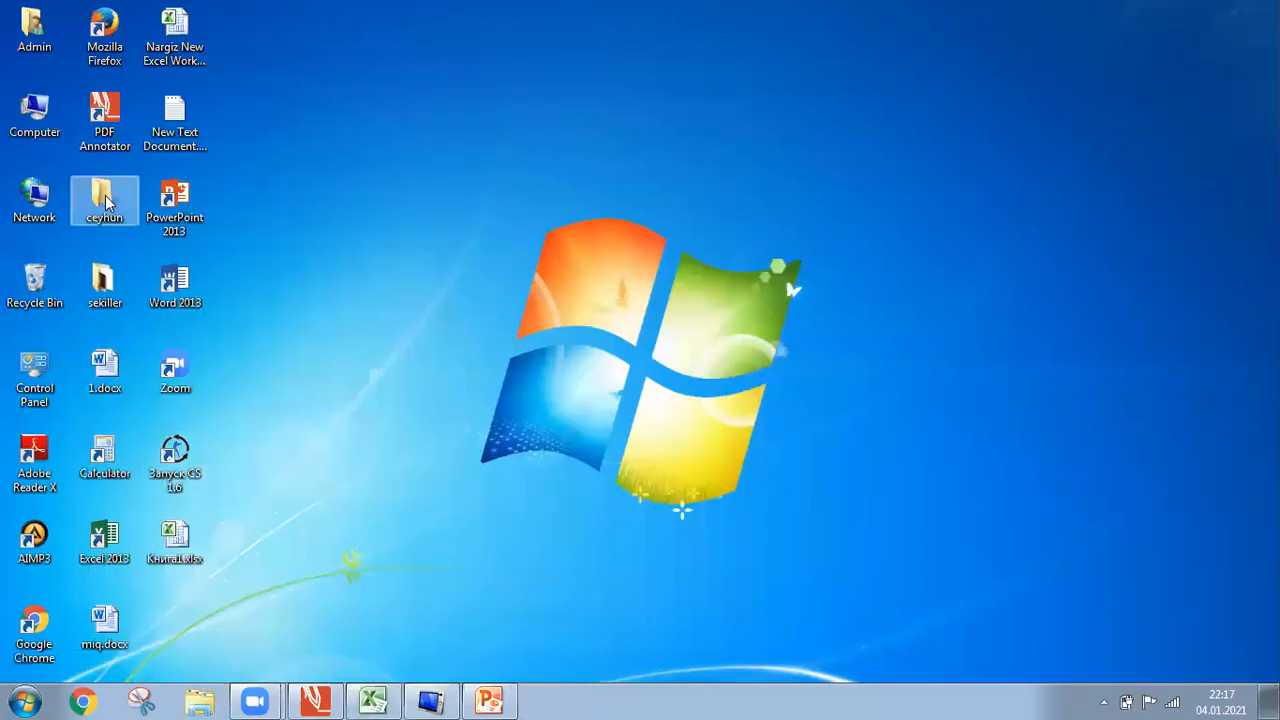
click(576, 411)
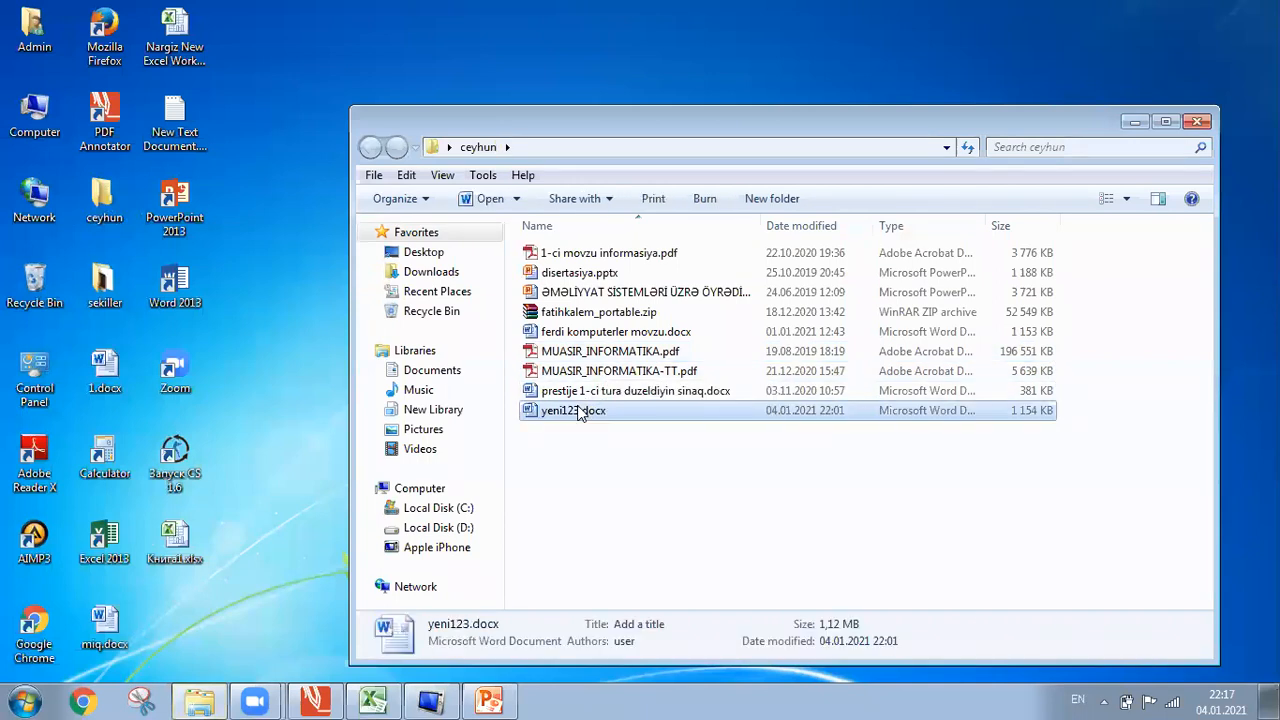
key(Delete)
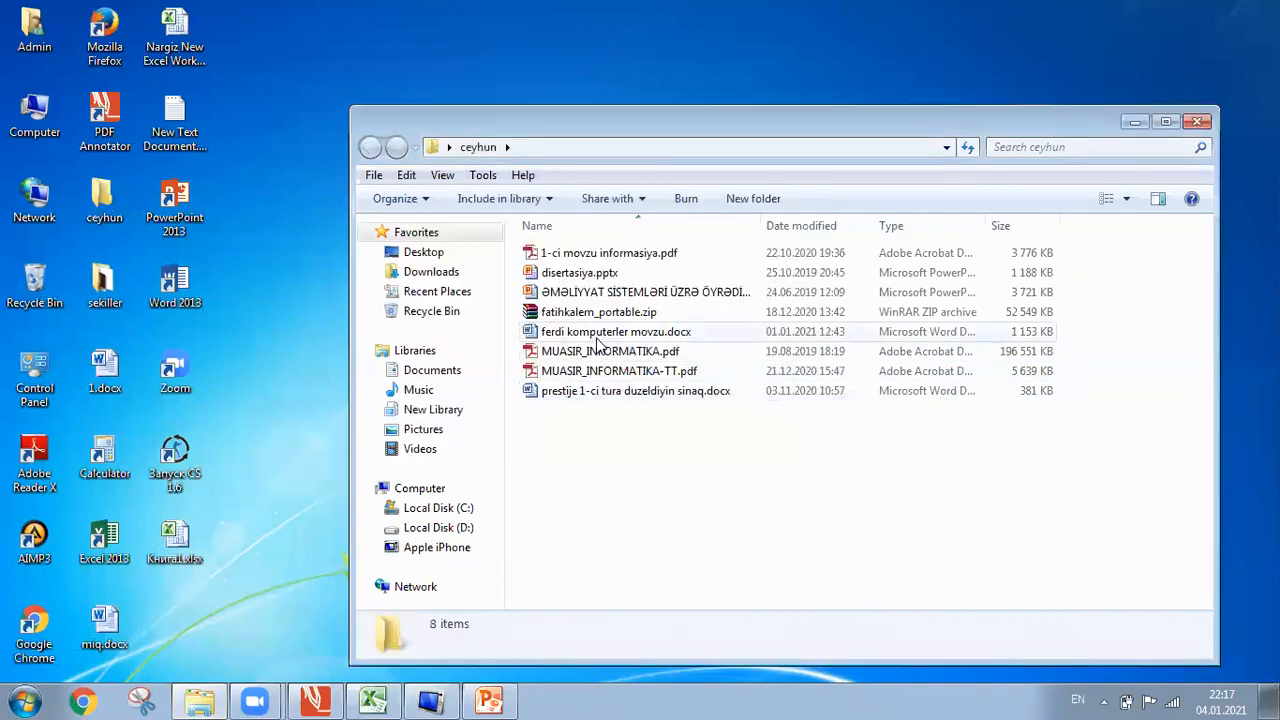
double_click(601, 335)
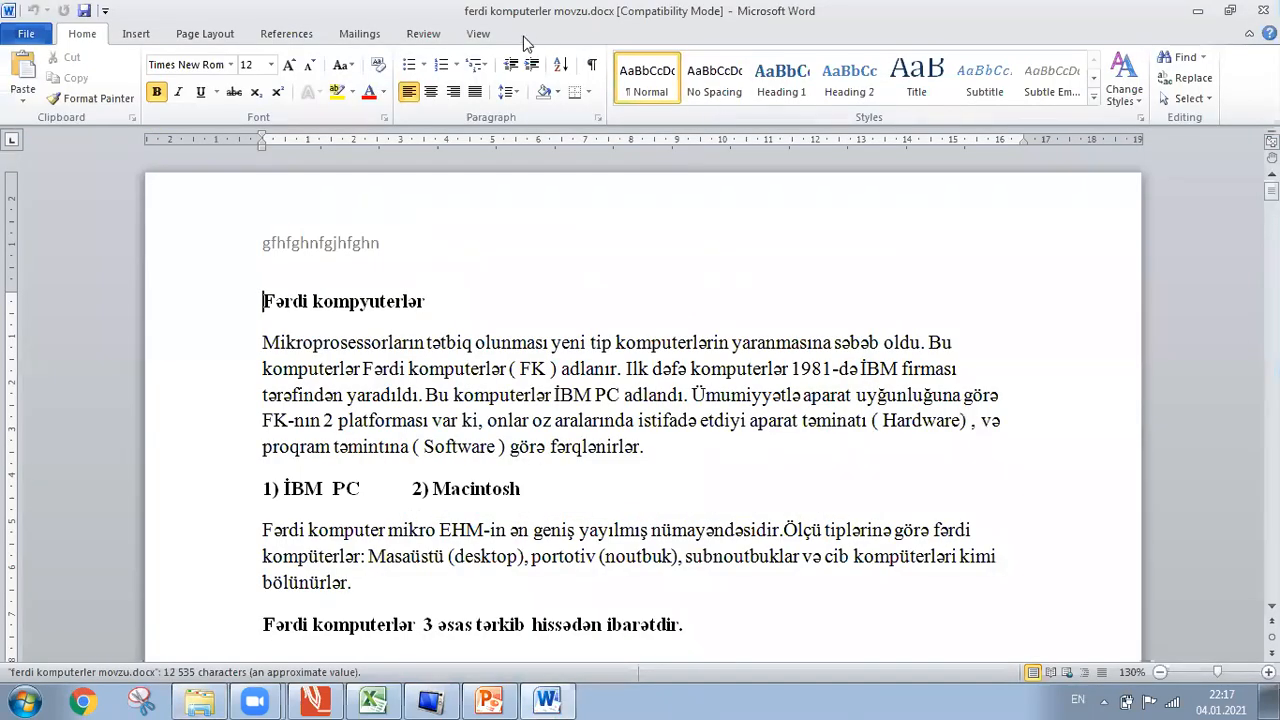
Open prestije 1-ci tura duzeldiyin sinaq.docx from the ceyhun folder and enable editing.
click(478, 34)
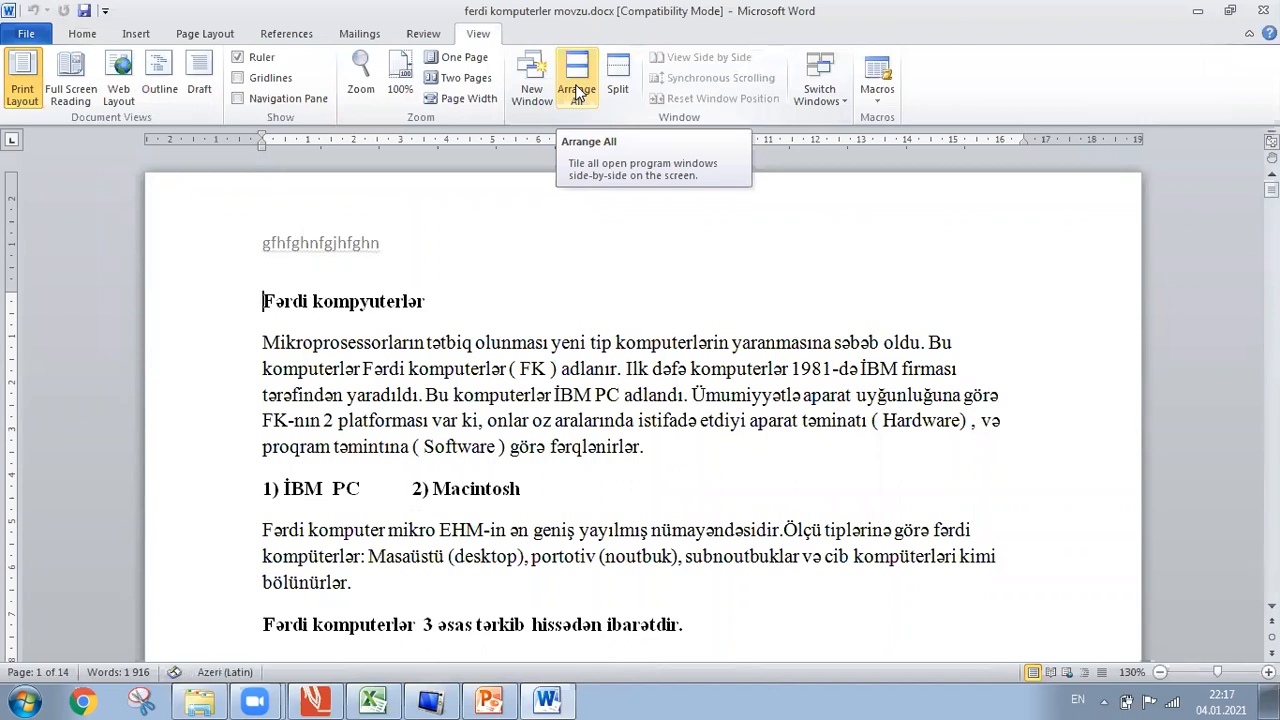
click(199, 701)
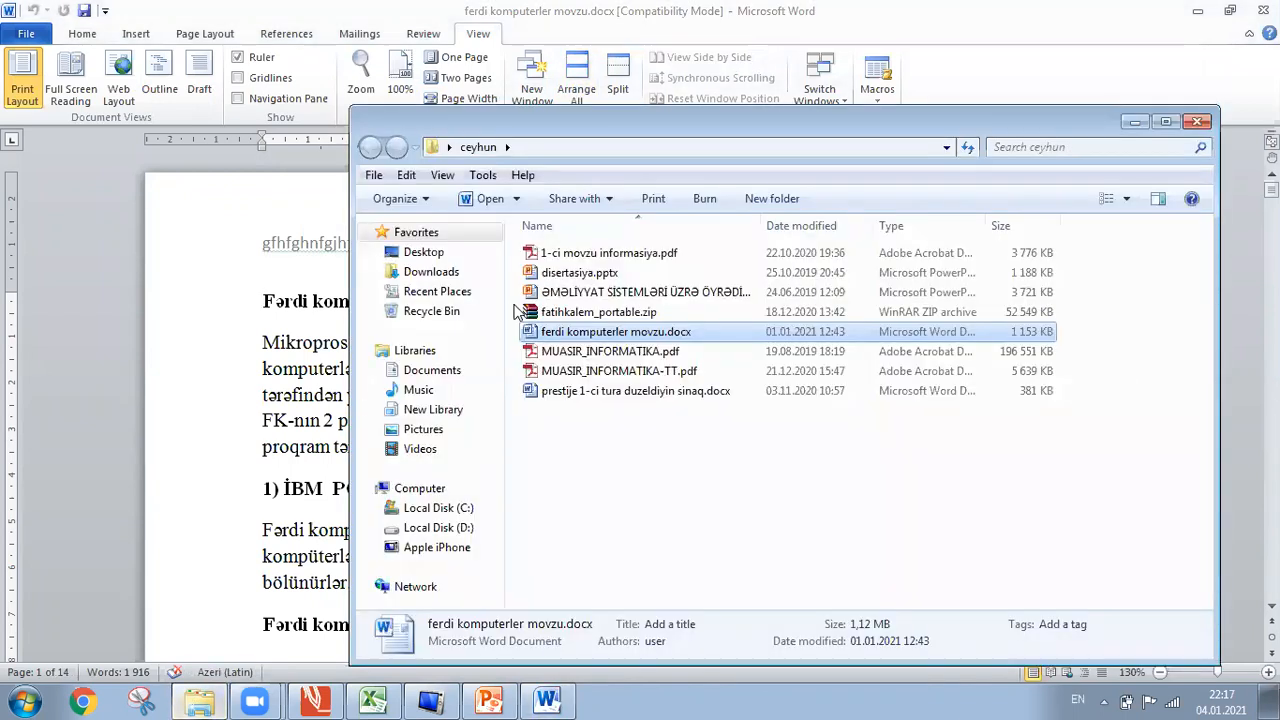
click(553, 392)
double_click(553, 392)
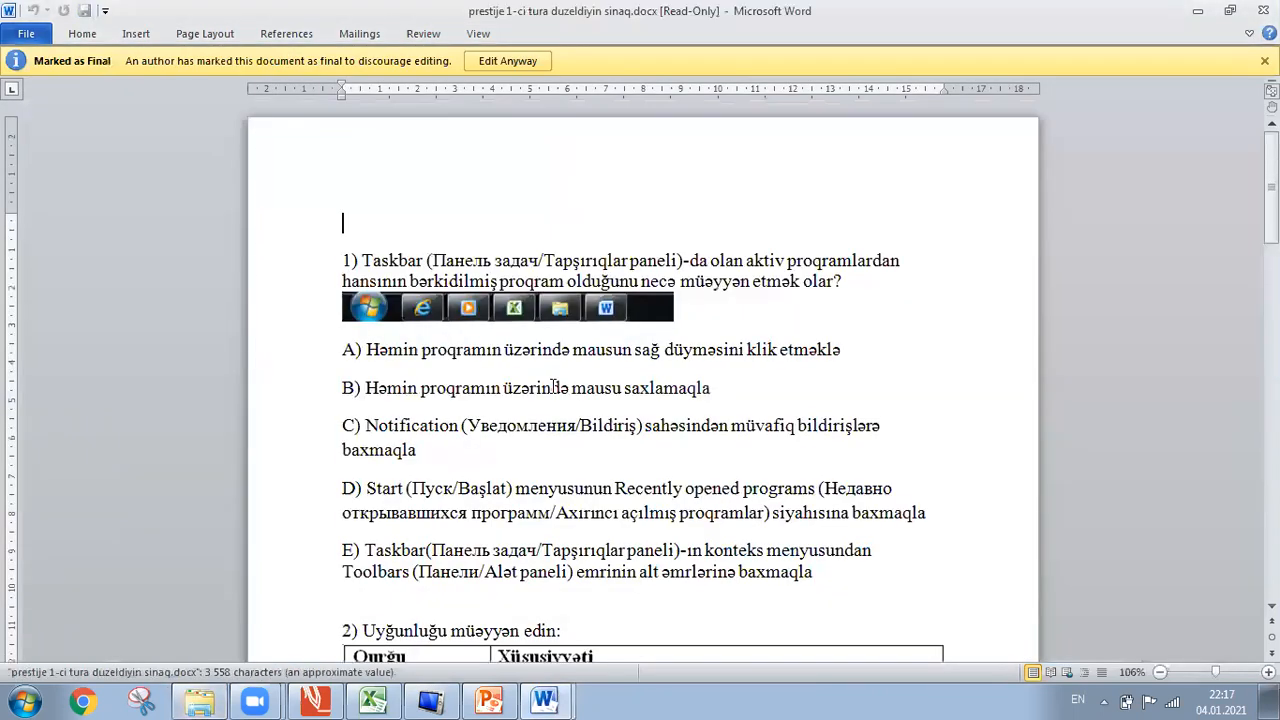
click(527, 66)
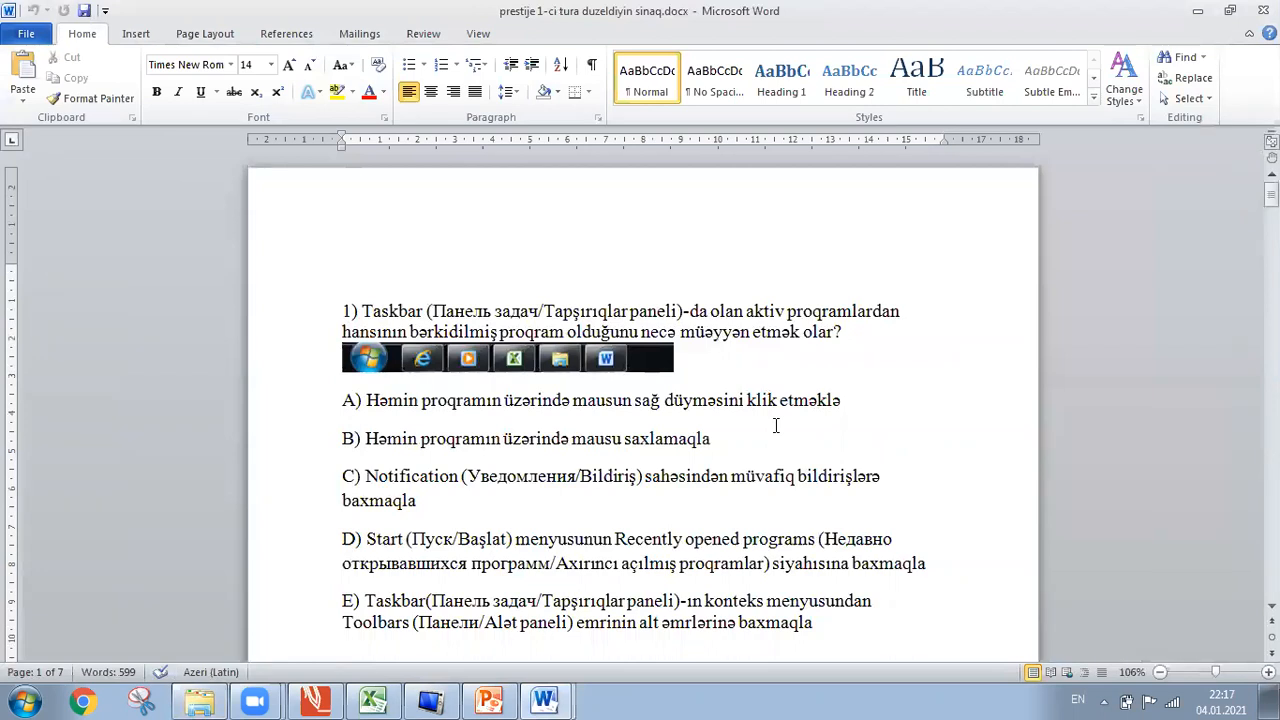
Create a new blank document, switch back to ferdi komputerler movzu.docx, and close the ceyhun folder.
key(ctrl+n)
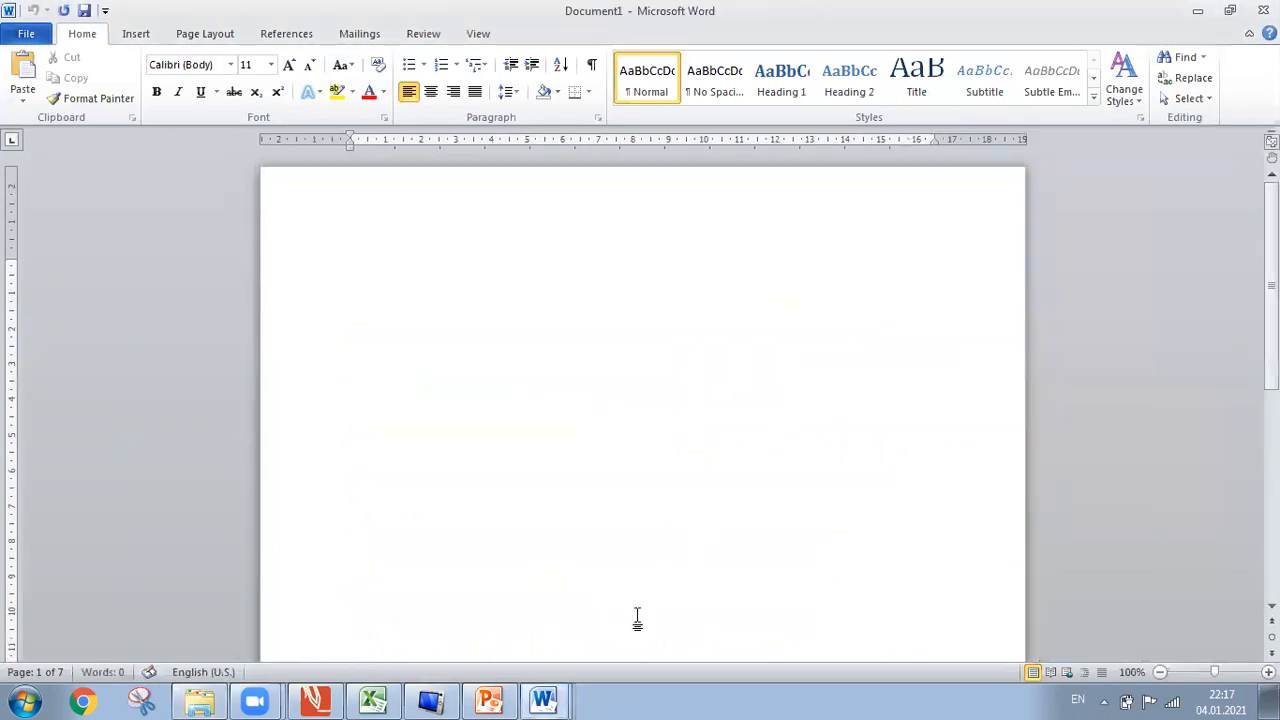
click(541, 694)
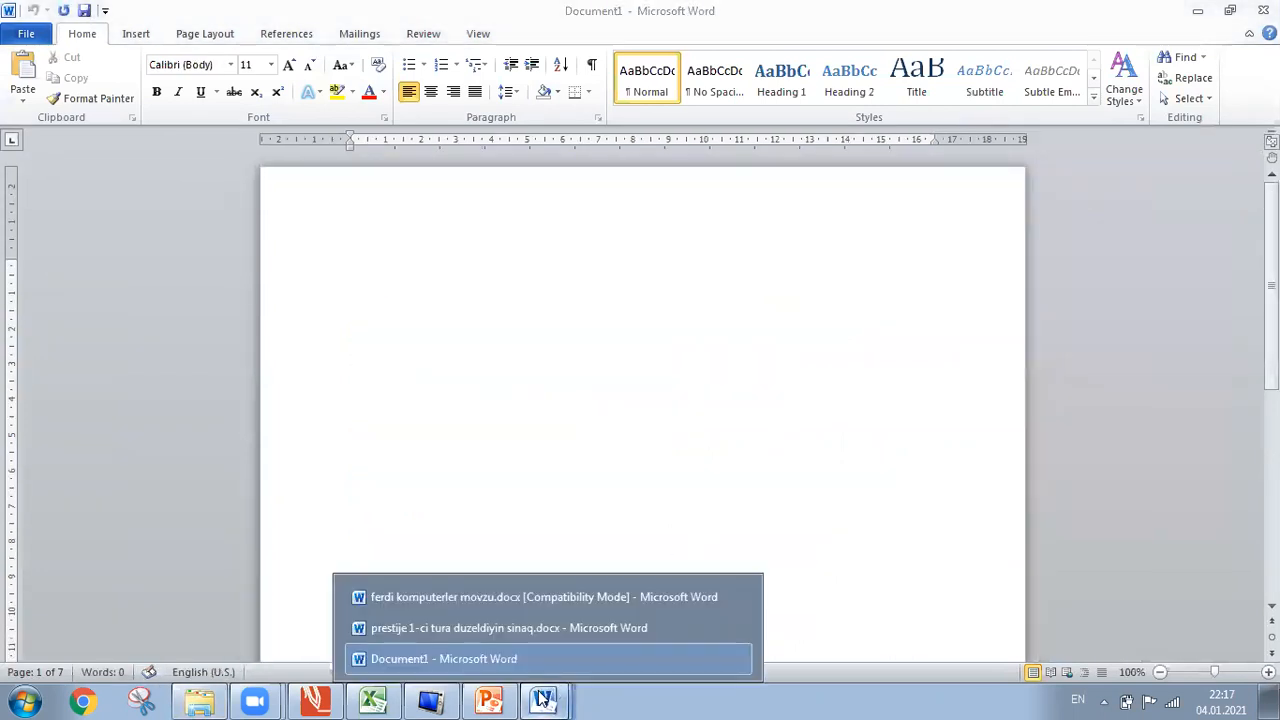
click(534, 624)
mouse_move(541, 697)
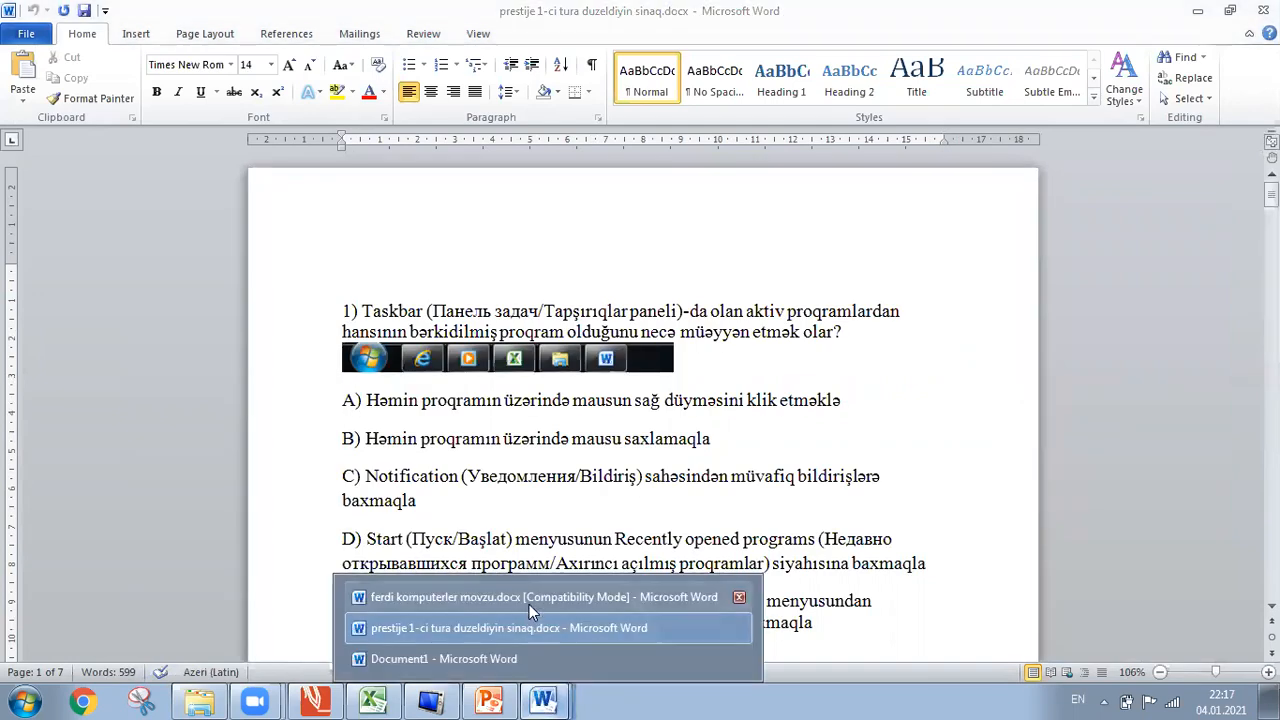
click(529, 604)
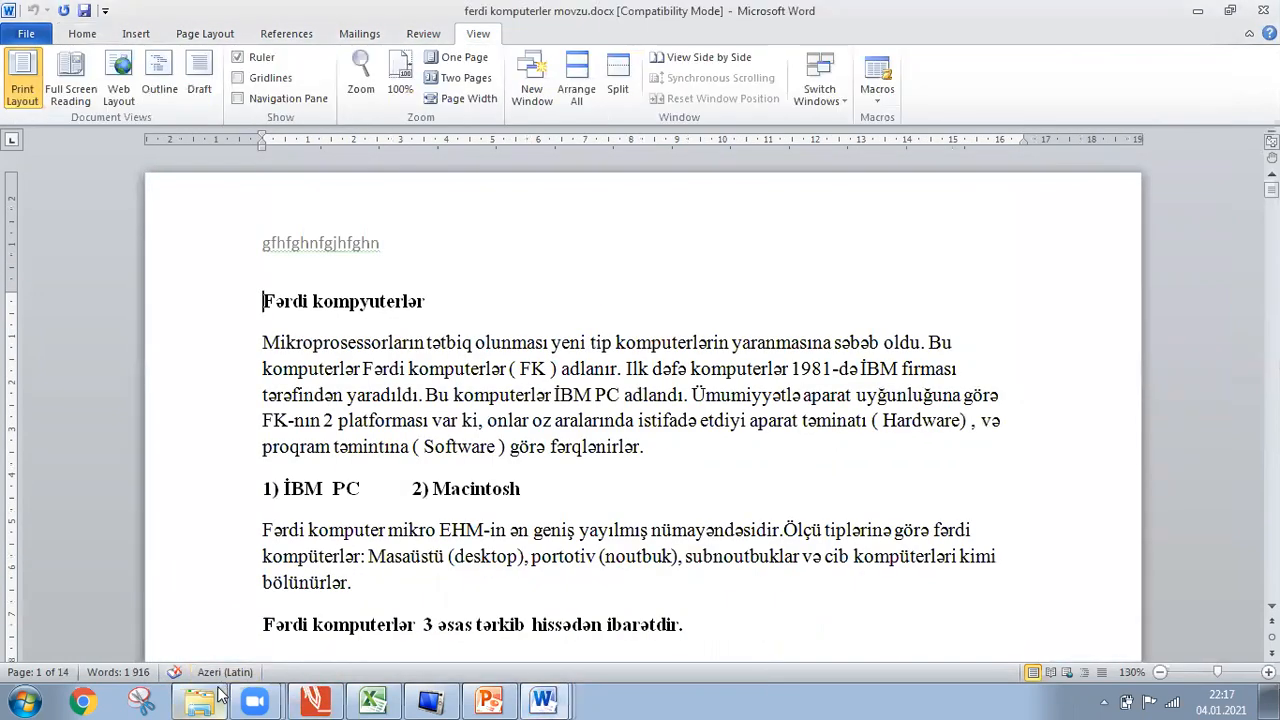
click(216, 695)
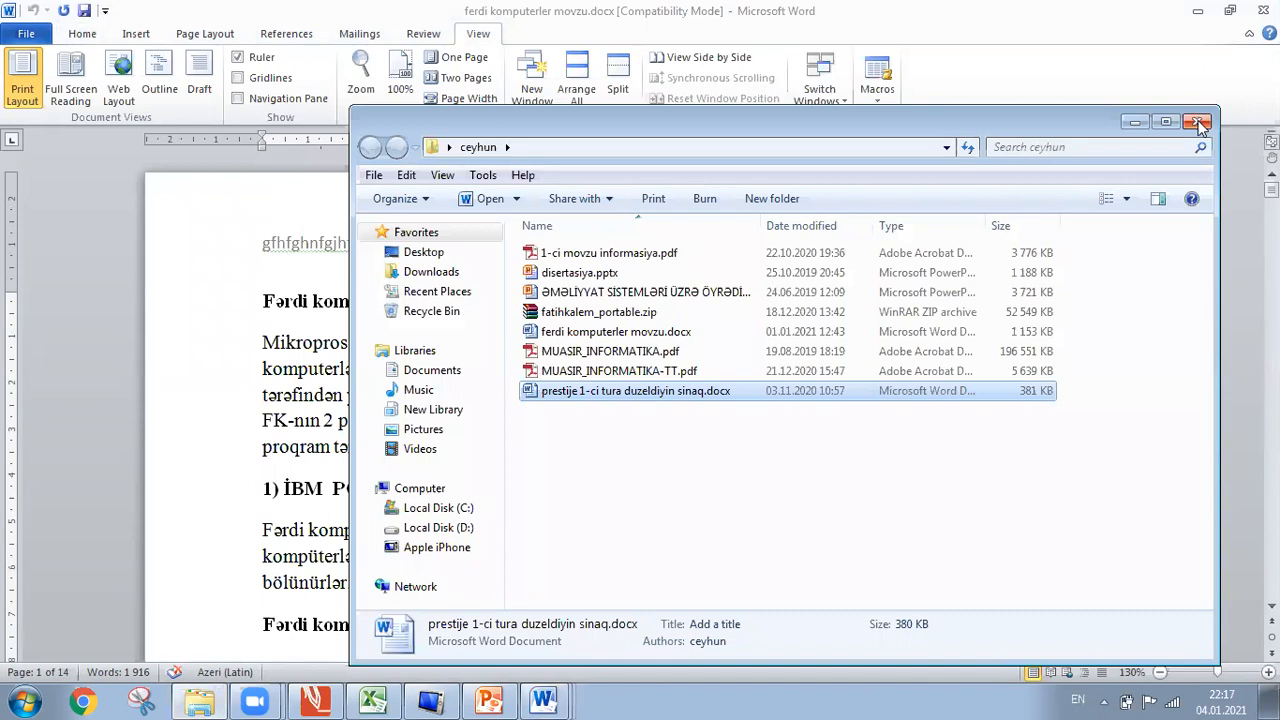
click(1197, 121)
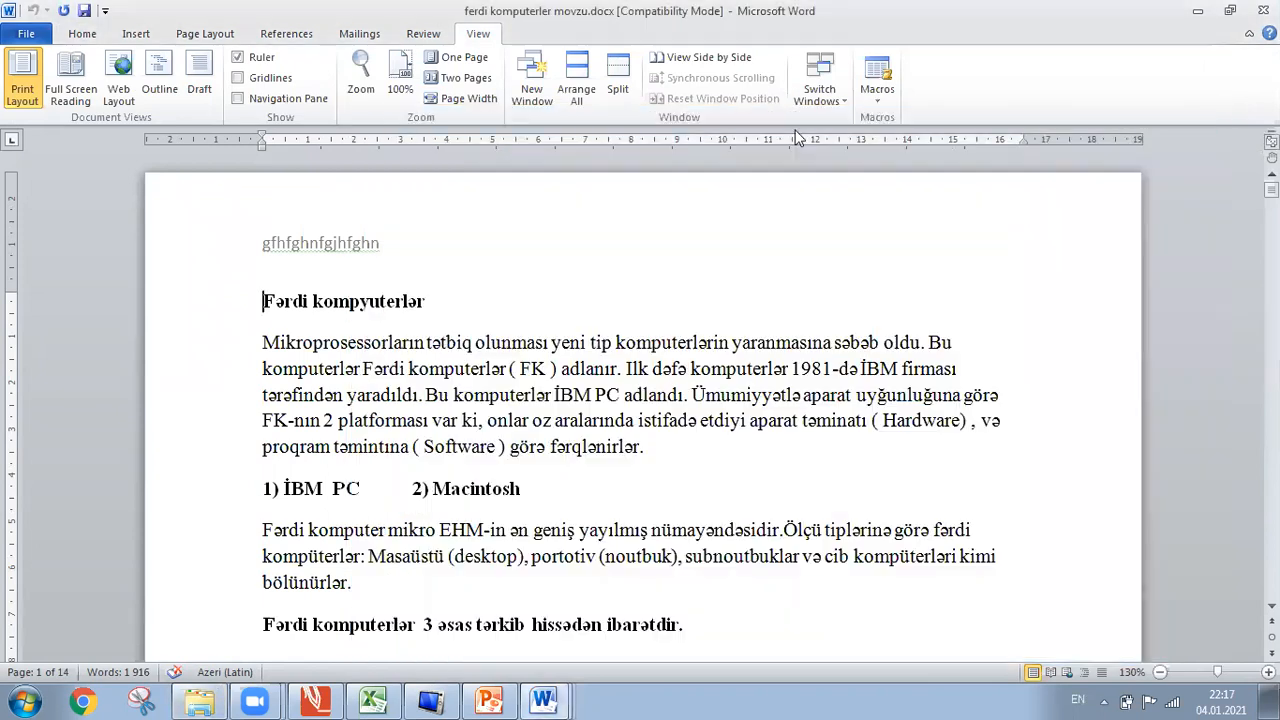
Tile all open Word windows, briefly maximize and restore ferdi komputerler, and activate each window.
click(576, 100)
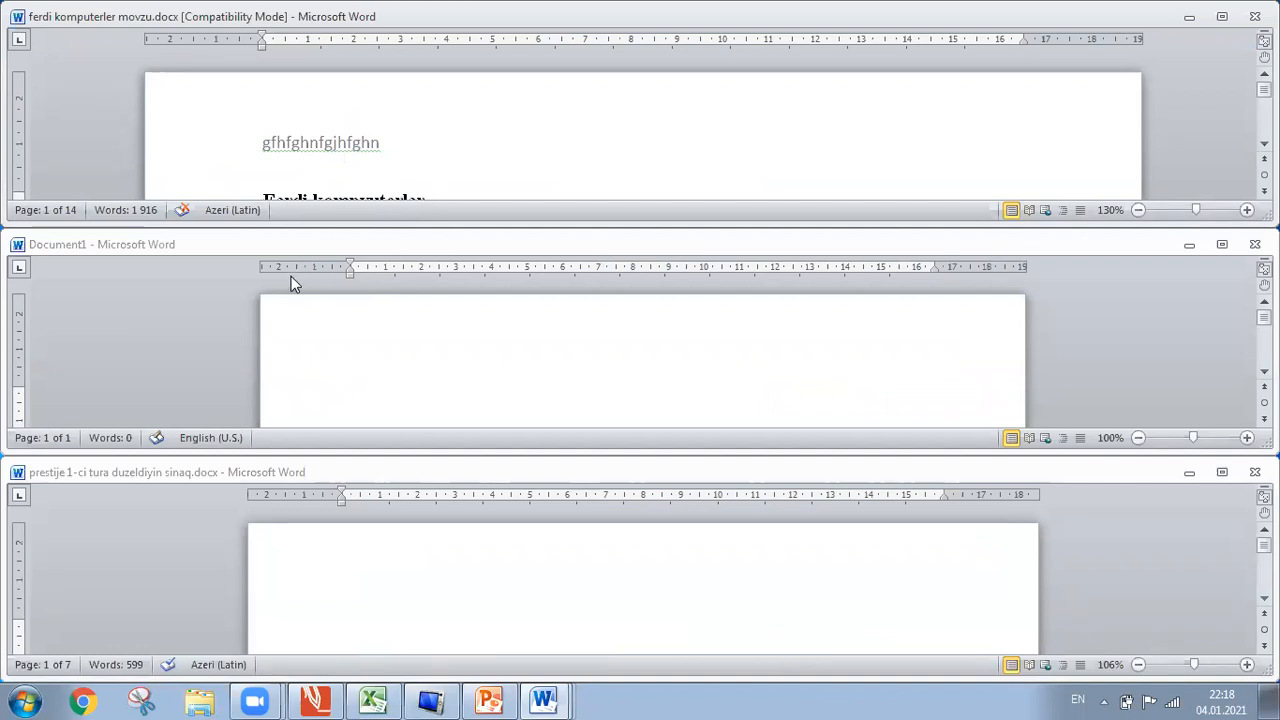
click(1217, 30)
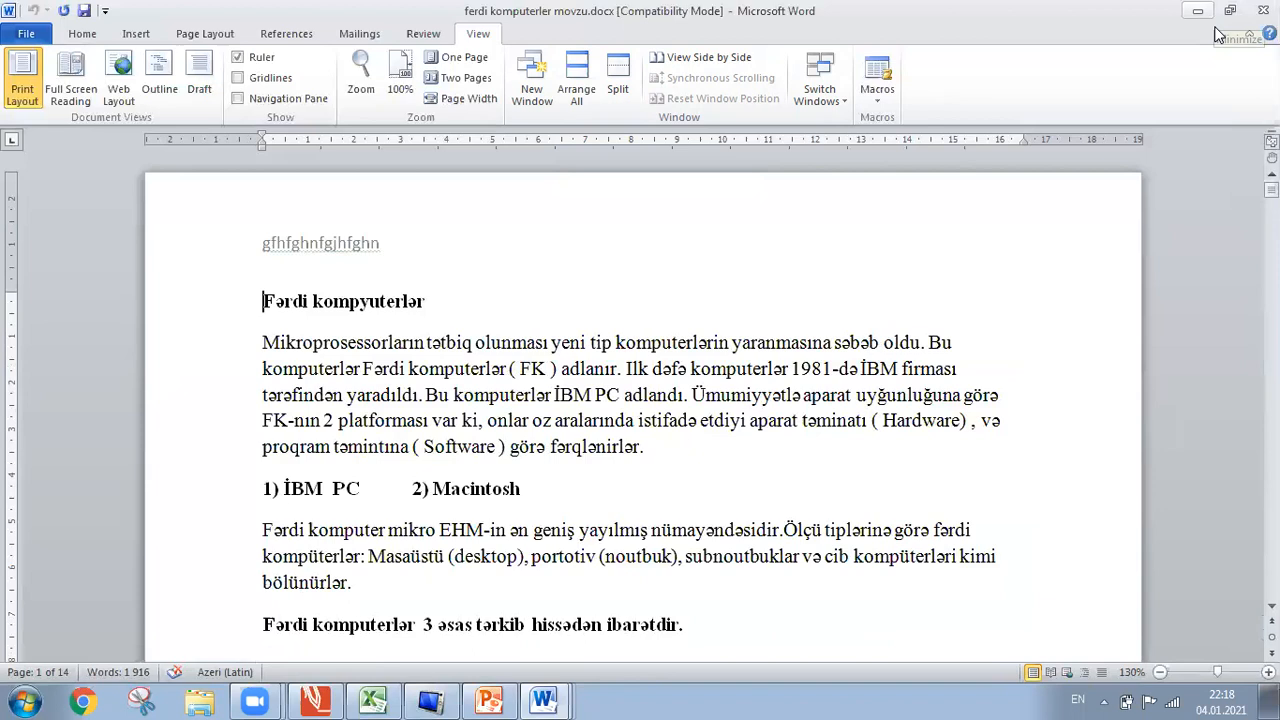
click(1217, 33)
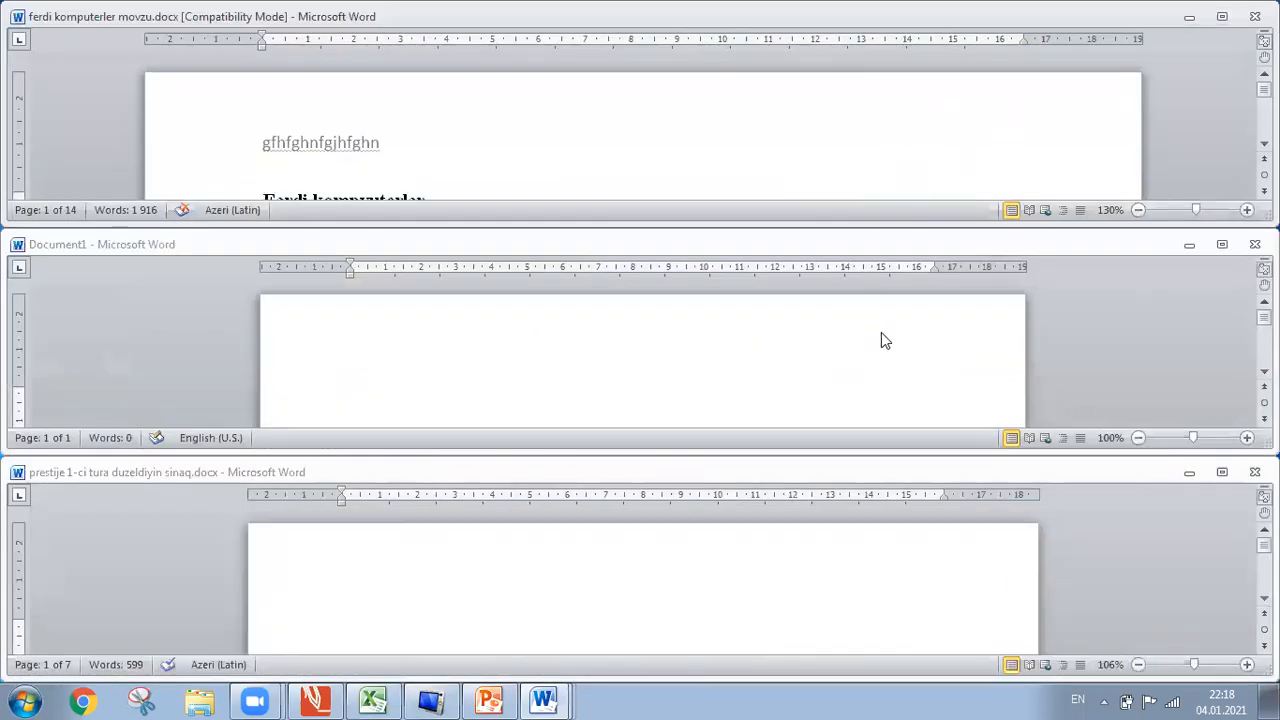
click(847, 400)
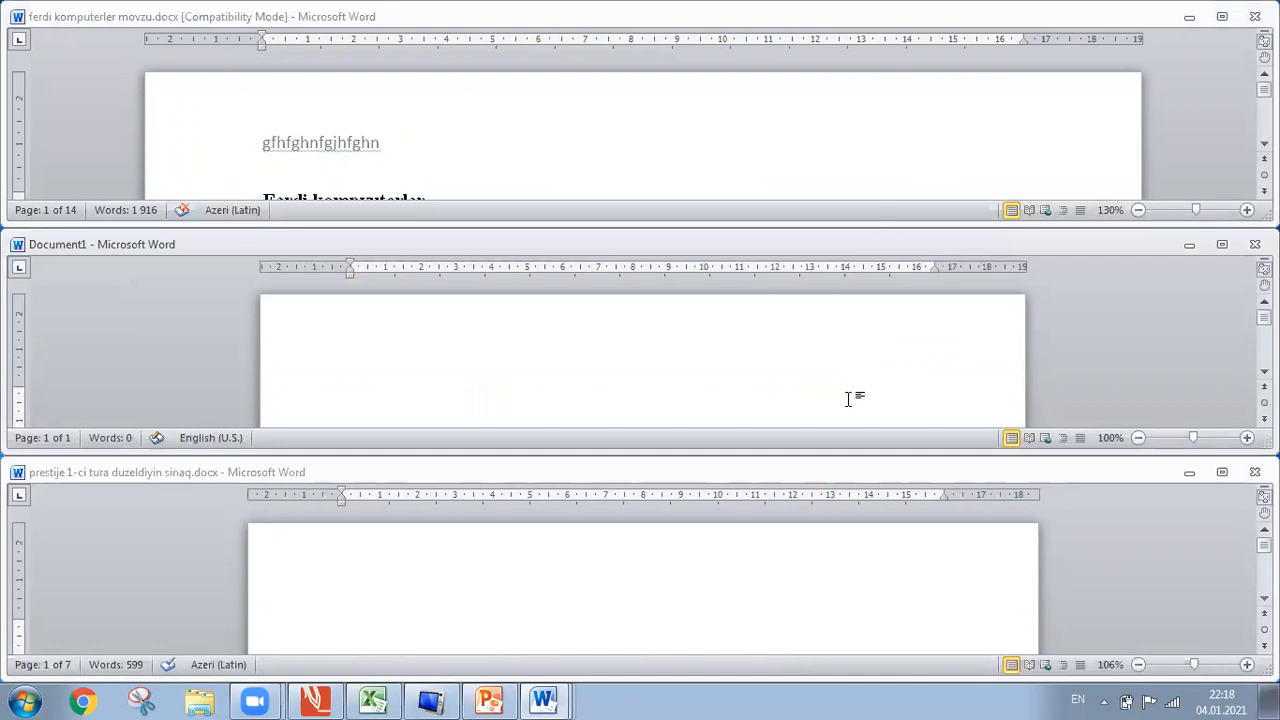
click(896, 177)
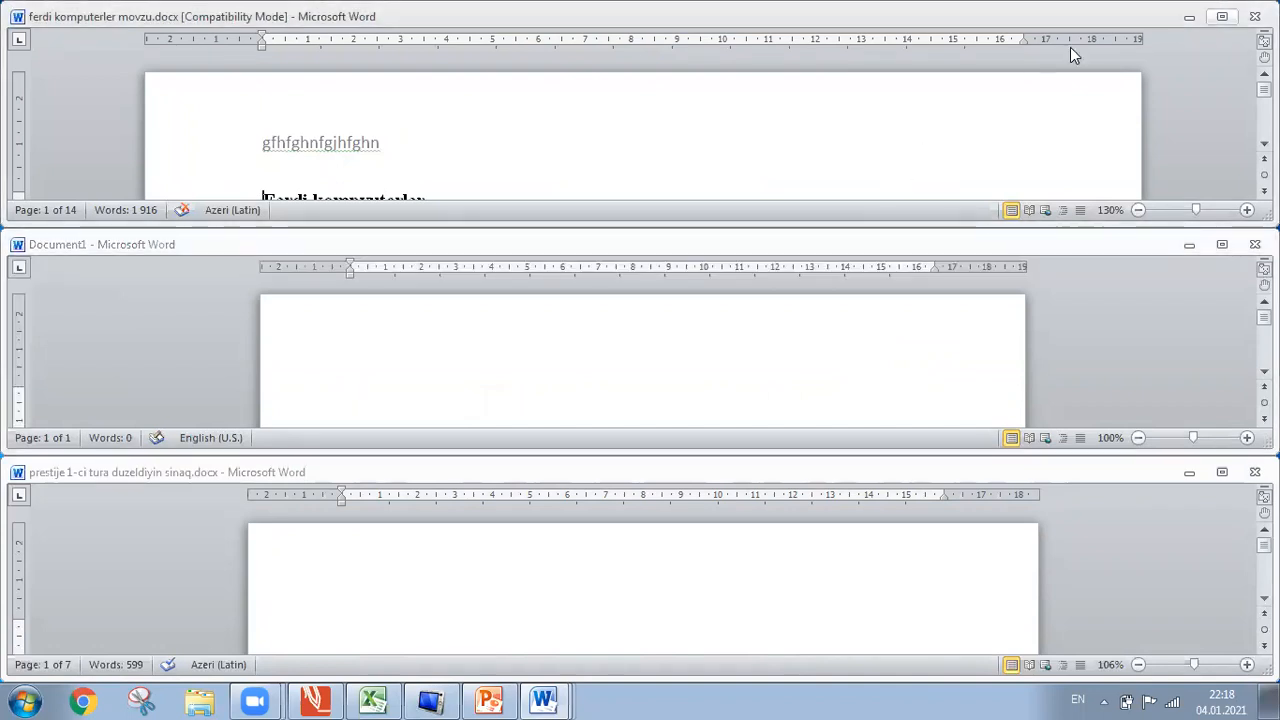
Maximize then minimize ferdi komputerler, Document1 and the prestije window in turn, revealing the desktop.
click(1222, 17)
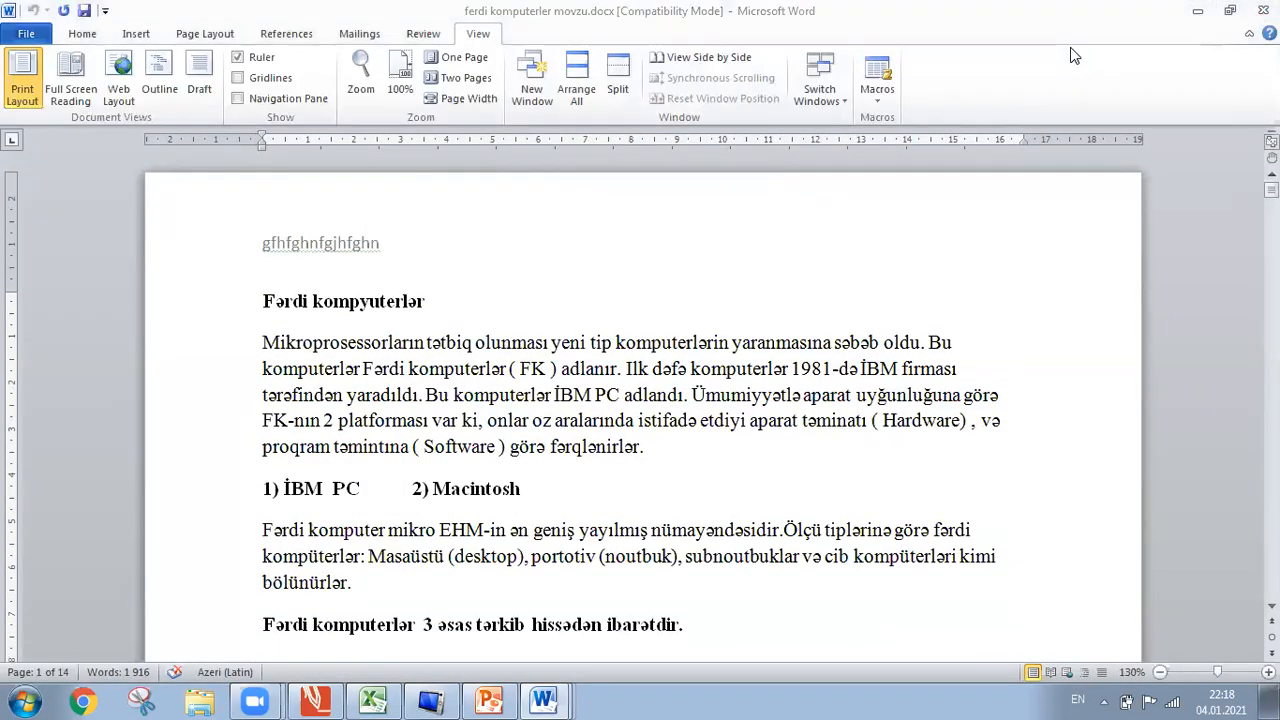
click(1197, 10)
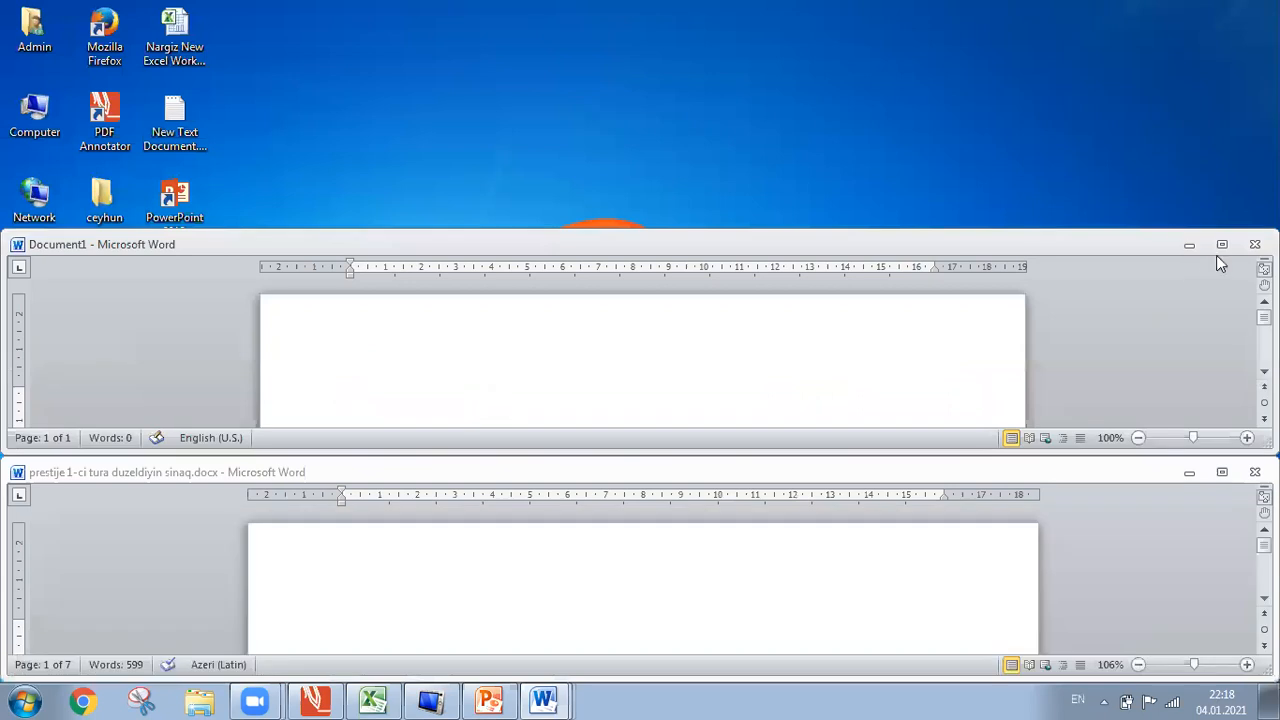
click(1221, 244)
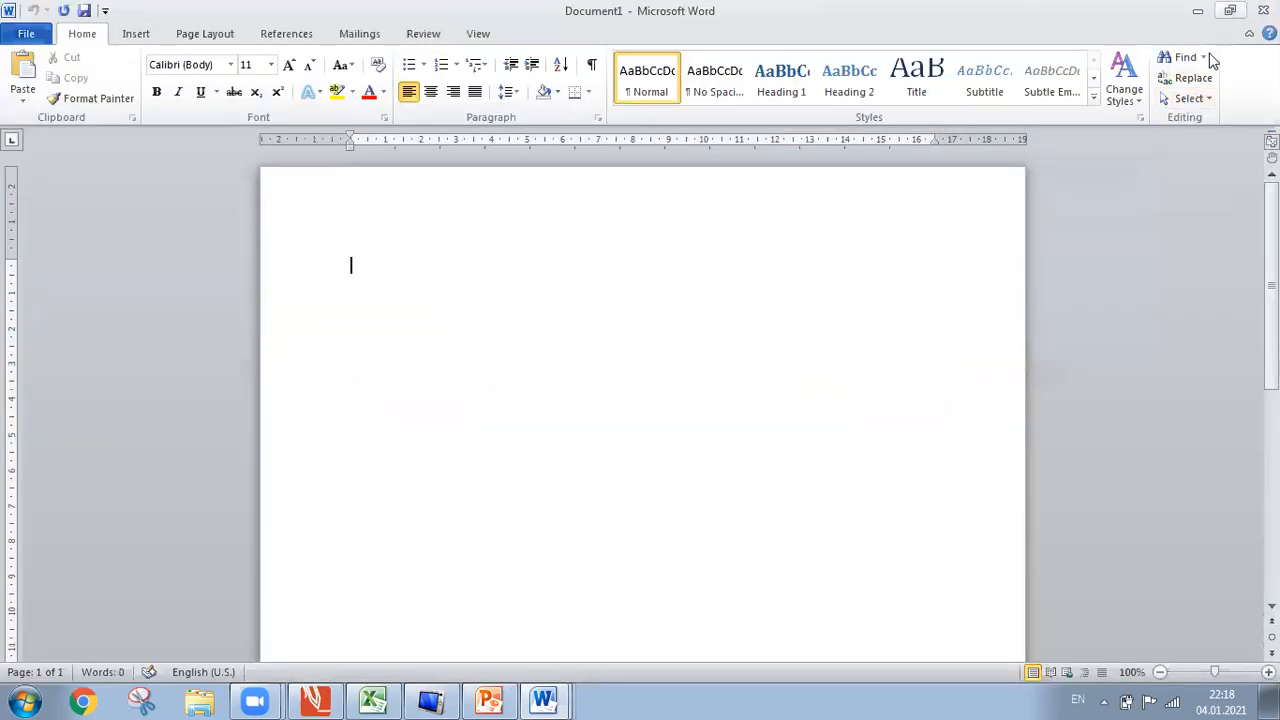
click(1212, 61)
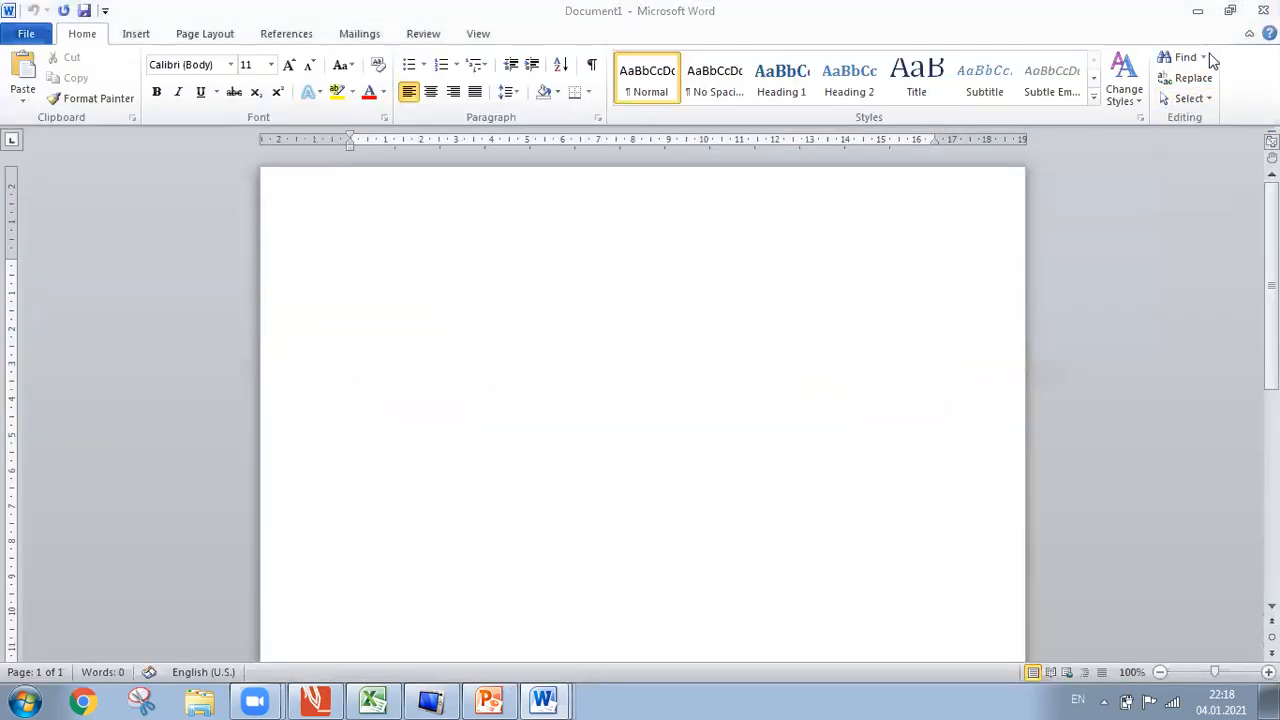
click(1142, 224)
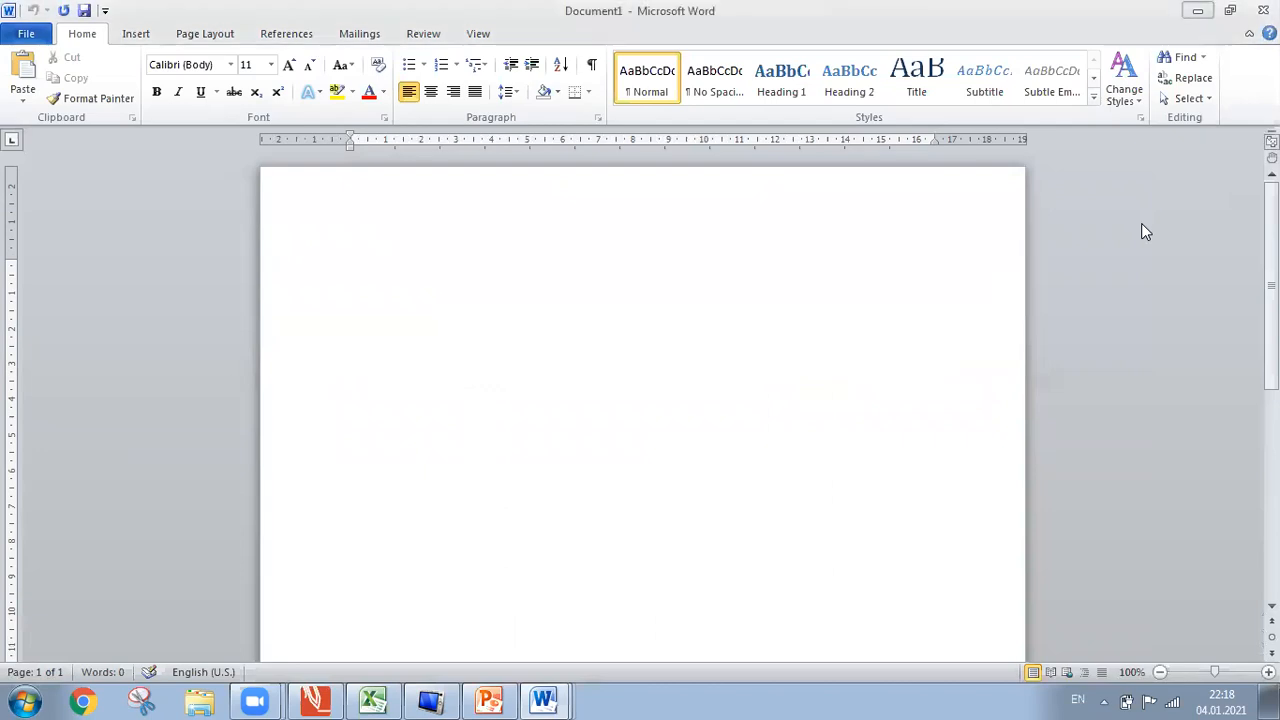
click(1198, 11)
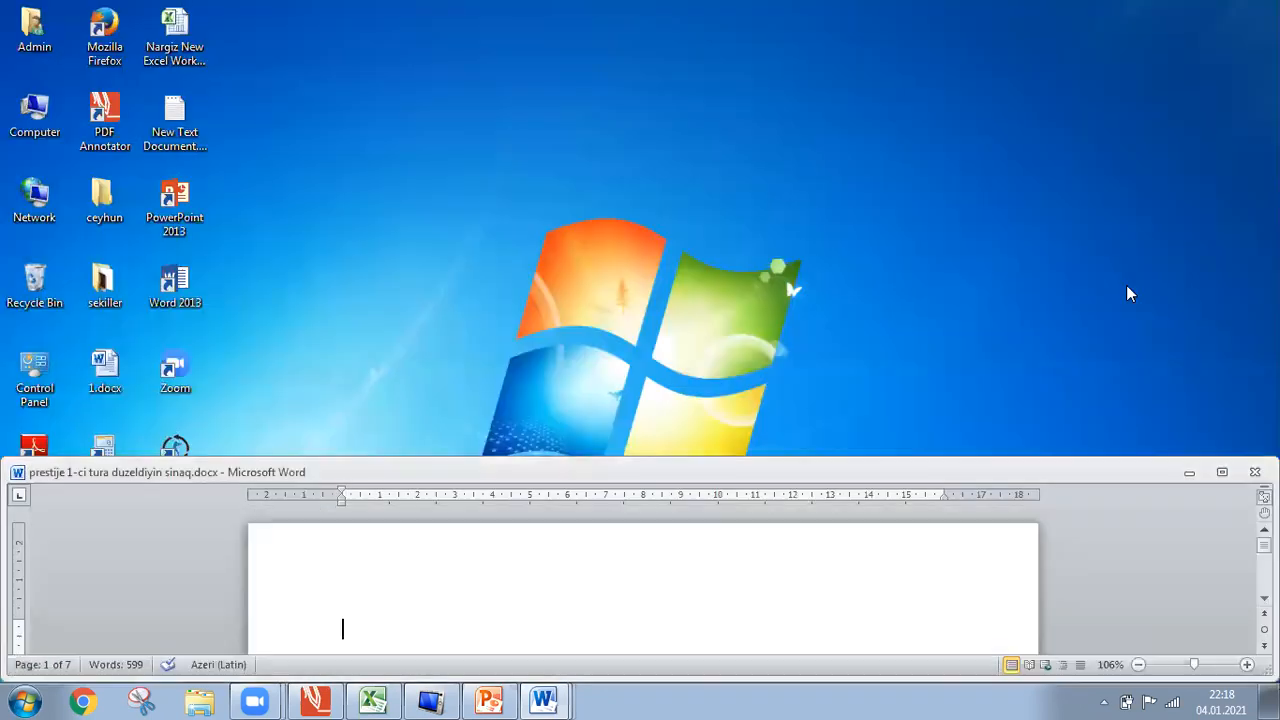
click(1217, 478)
click(1198, 11)
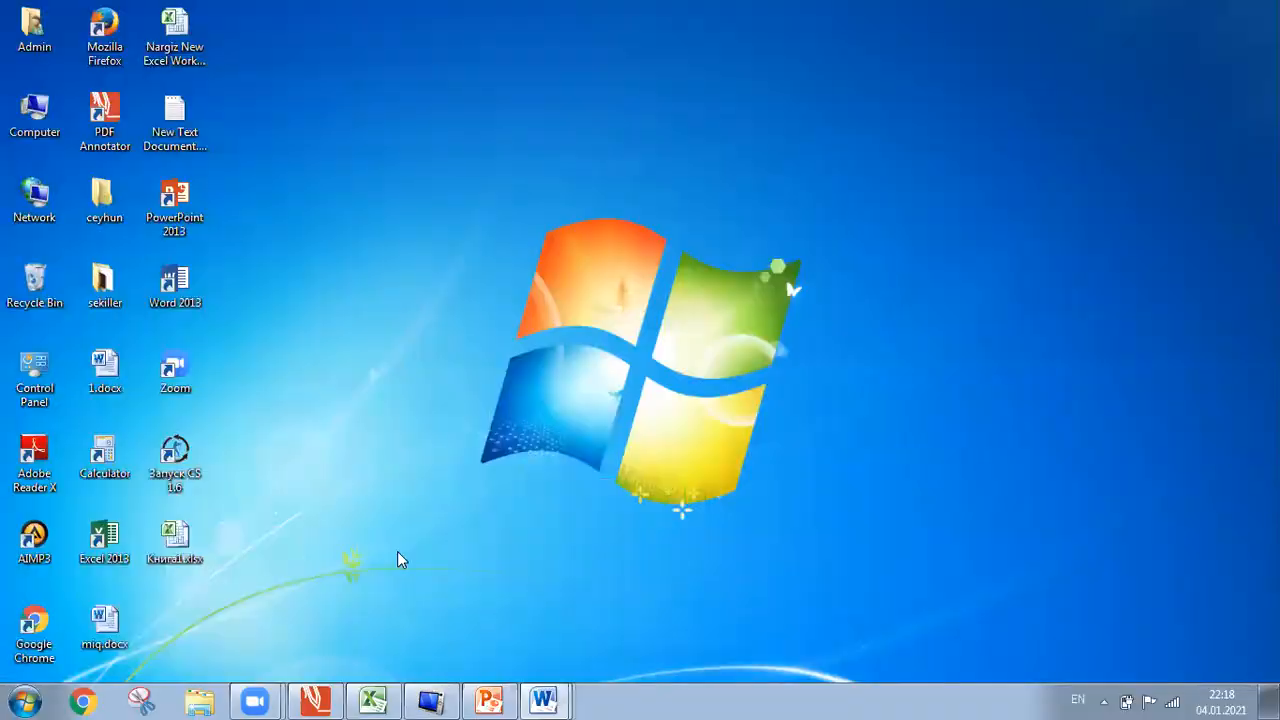
Cycle through Document1 and prestije from the Word taskbar icon, ending full-screen on ferdi komputerler movzu.docx.
mouse_move(570, 694)
click(527, 657)
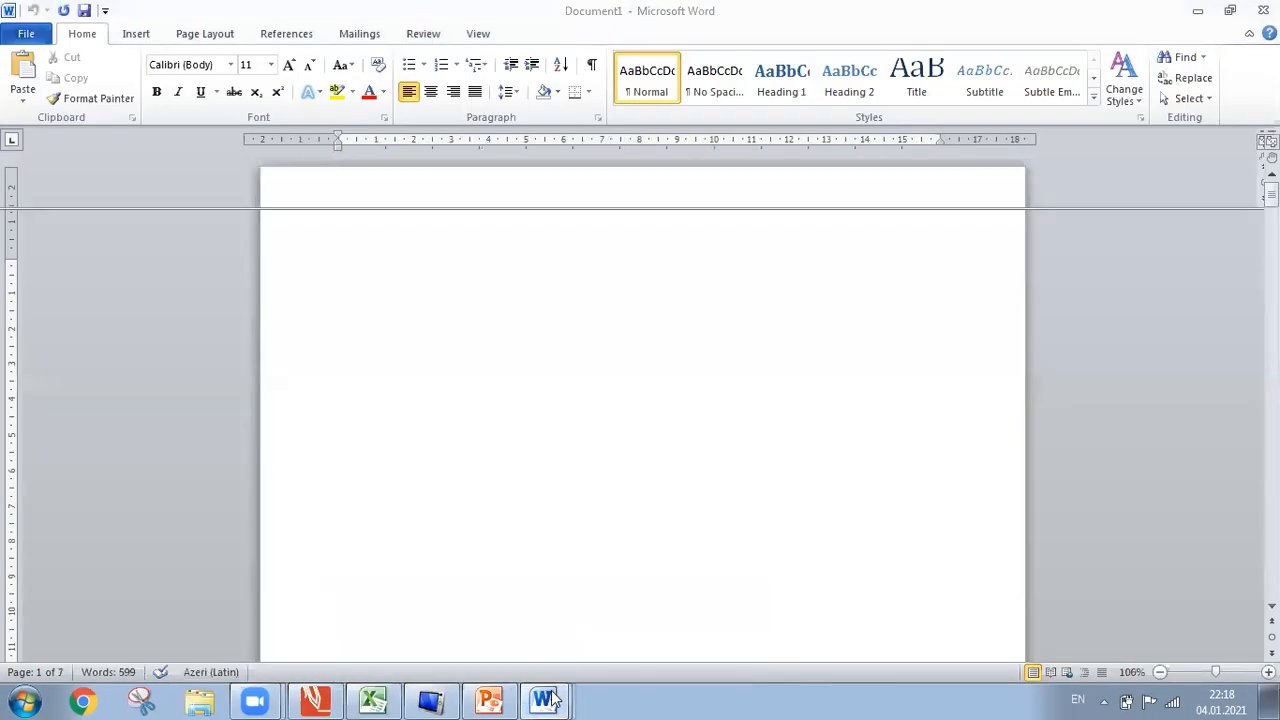
click(545, 700)
click(548, 596)
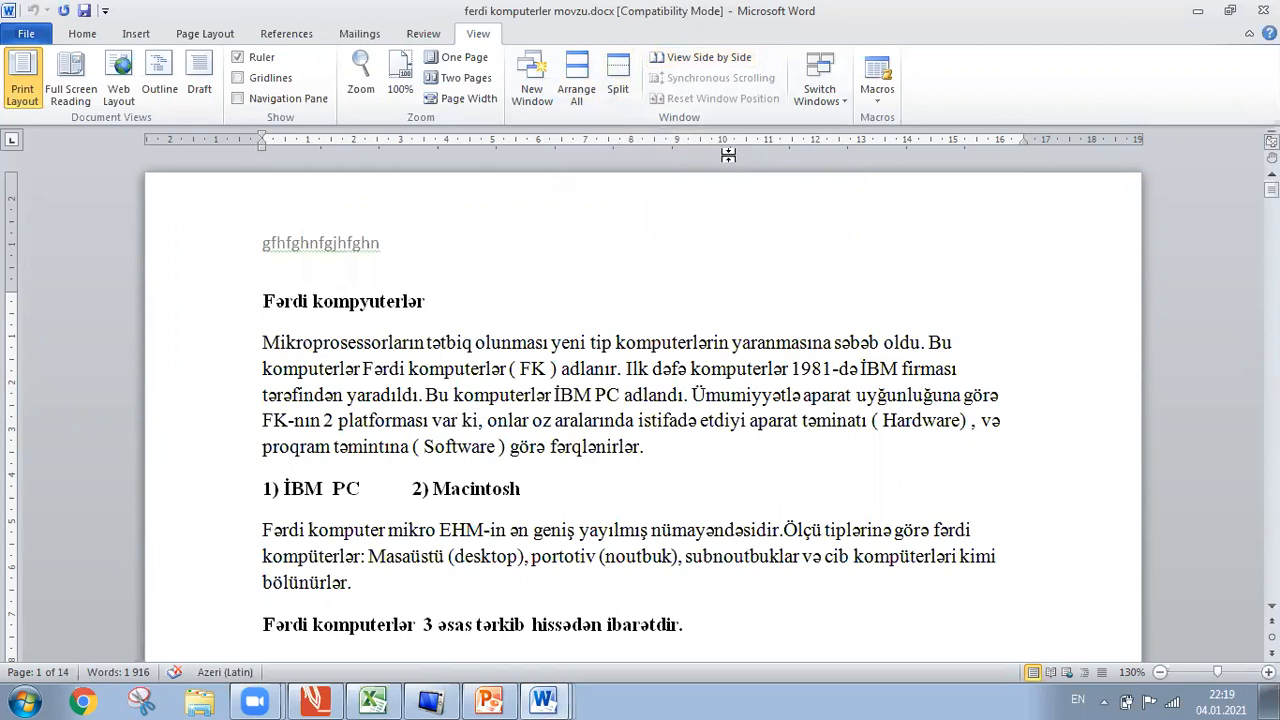
click(686, 62)
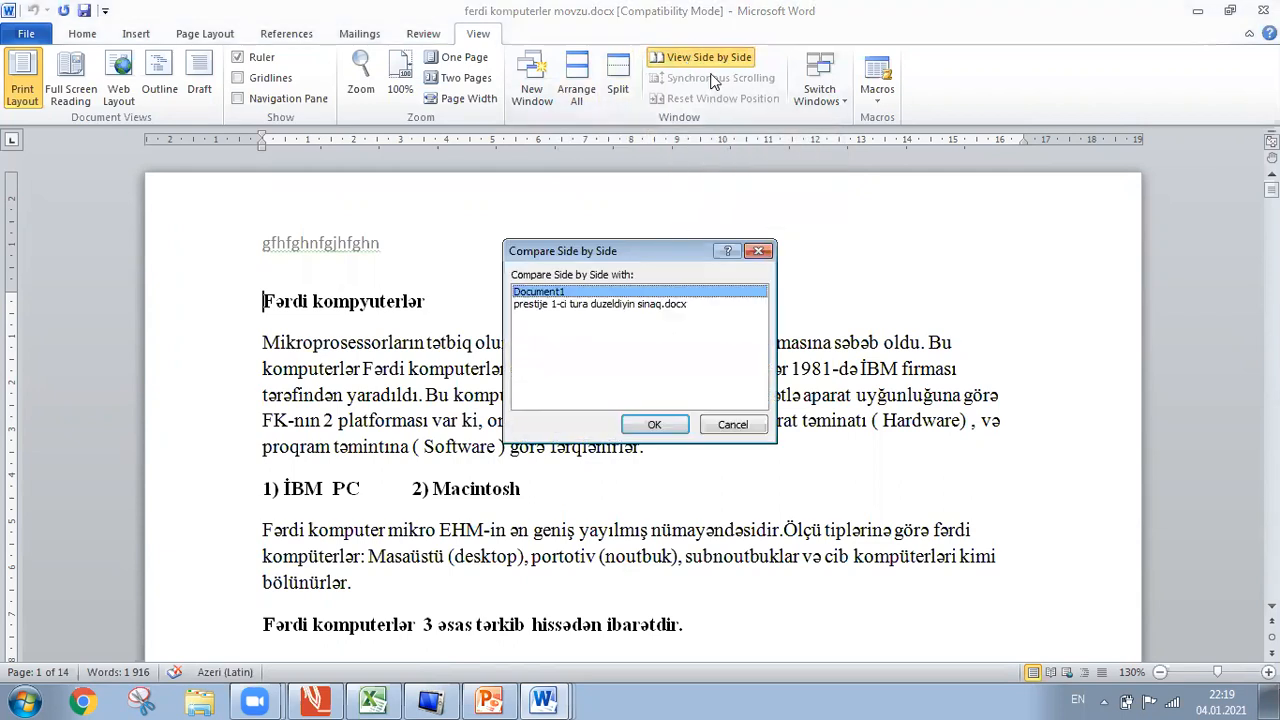
click(593, 305)
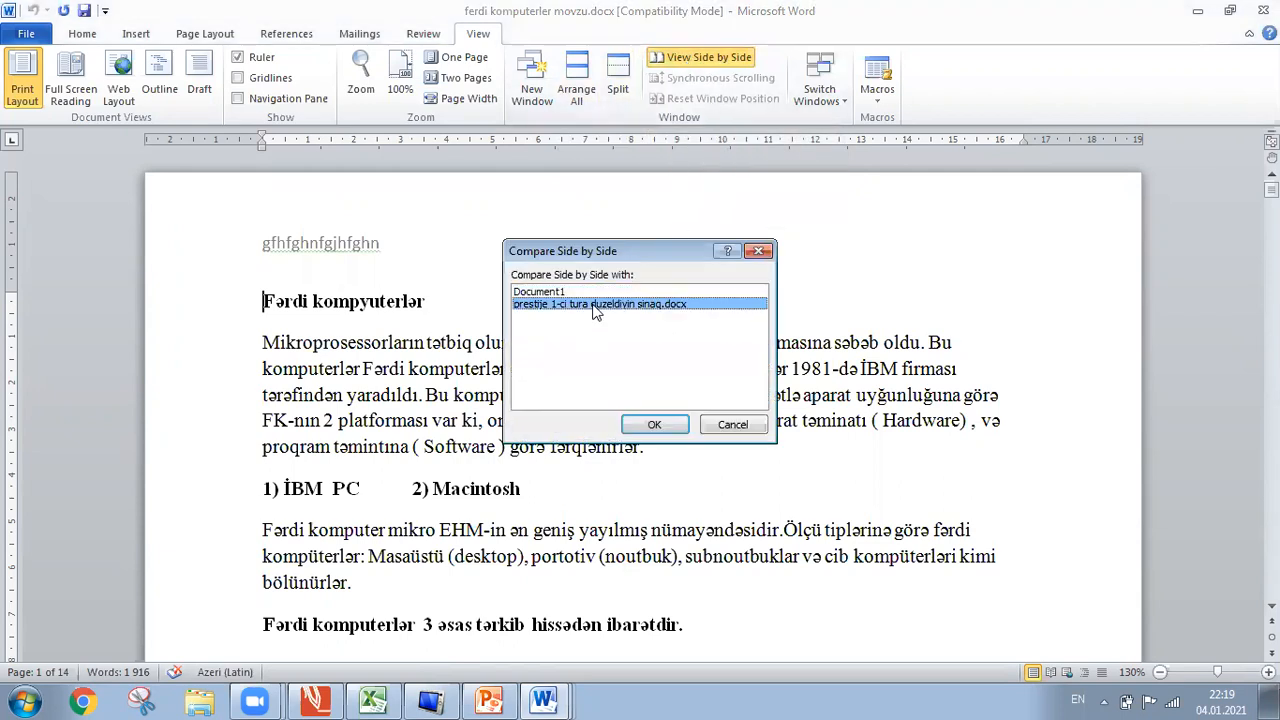
click(662, 427)
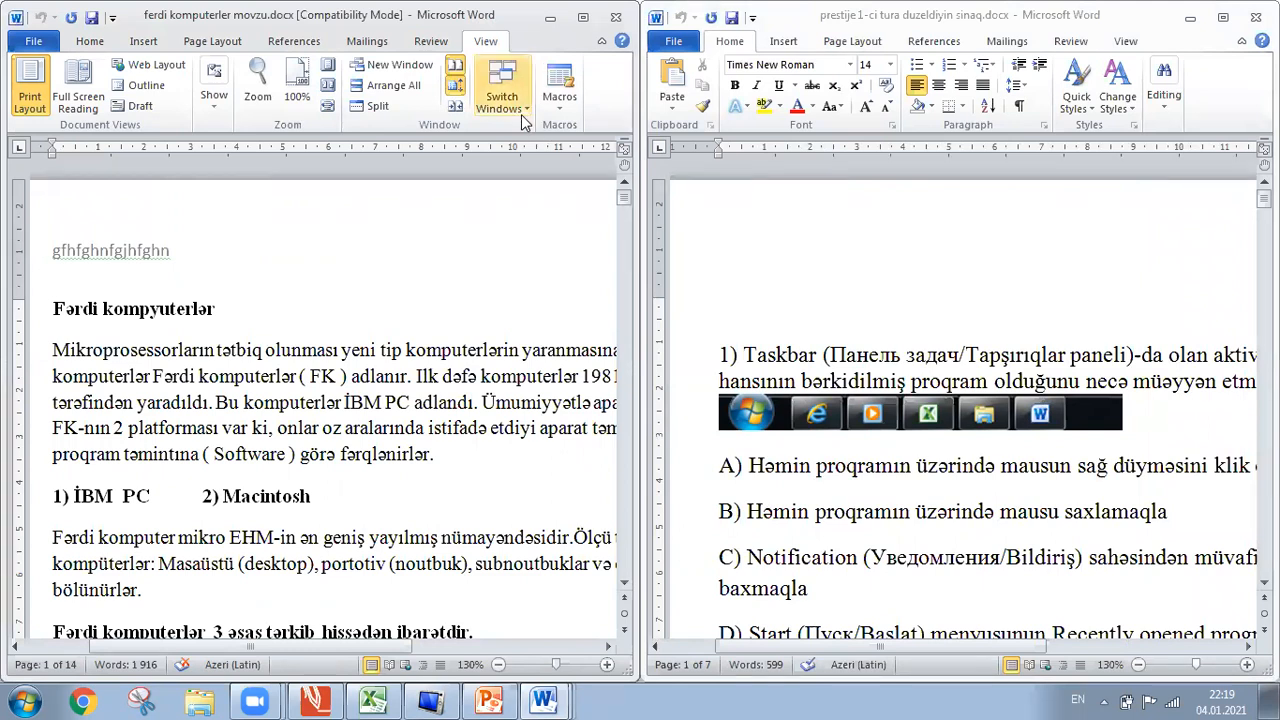
click(459, 72)
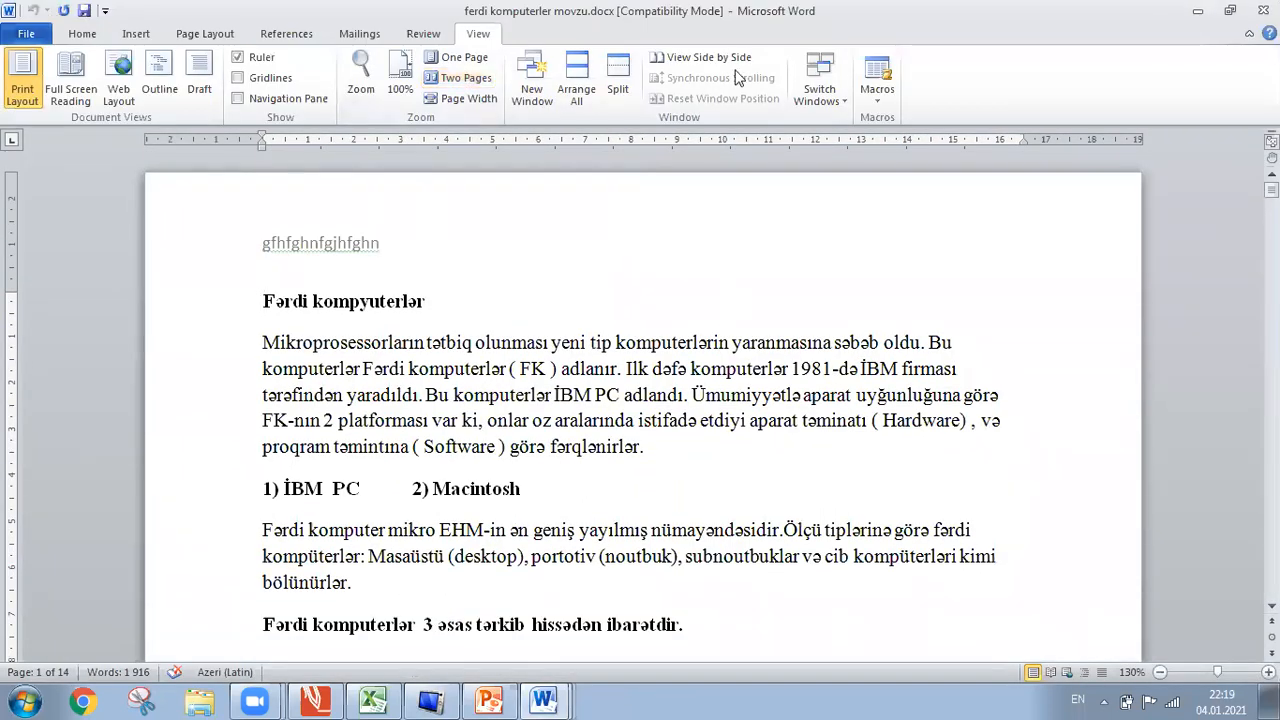
click(821, 107)
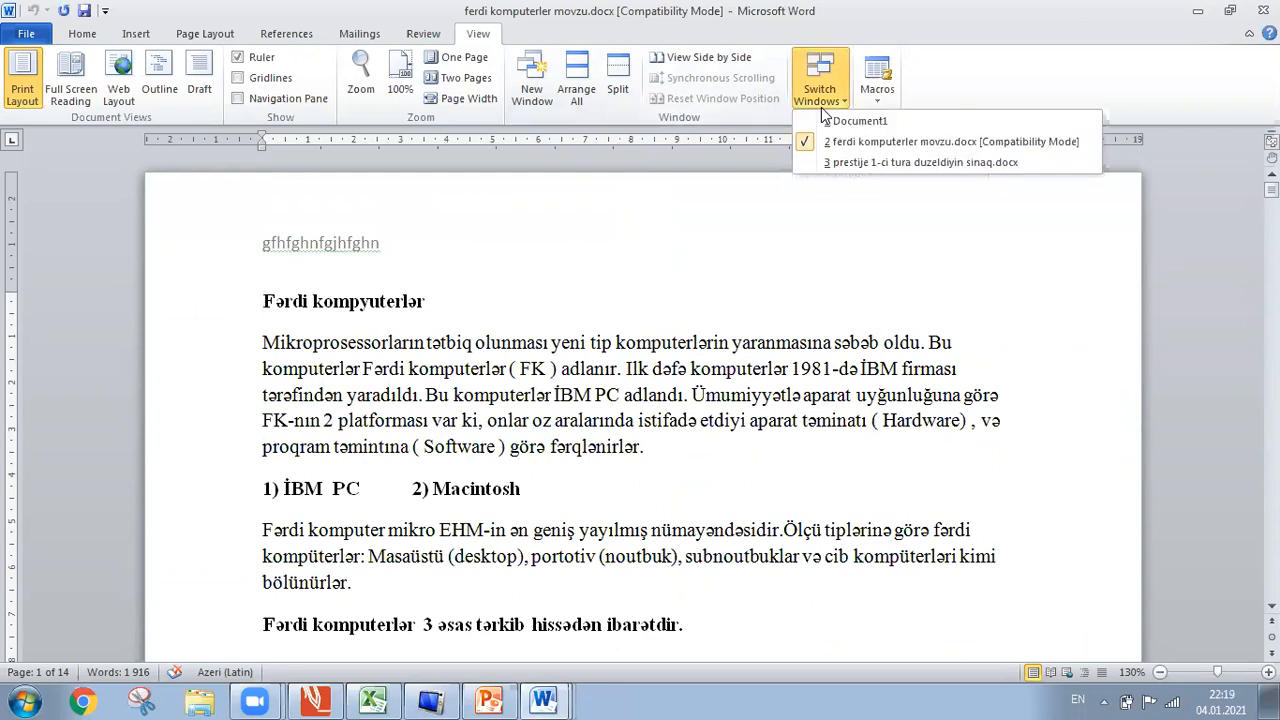
click(848, 121)
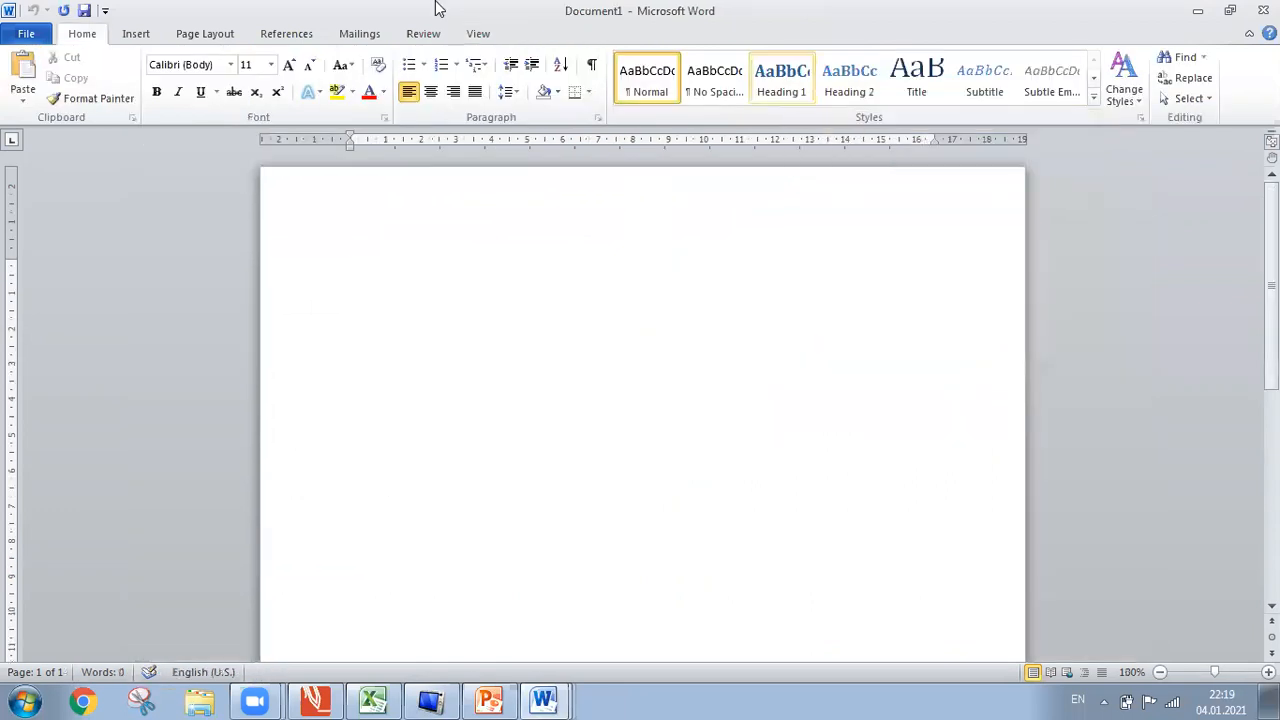
click(480, 34)
click(820, 92)
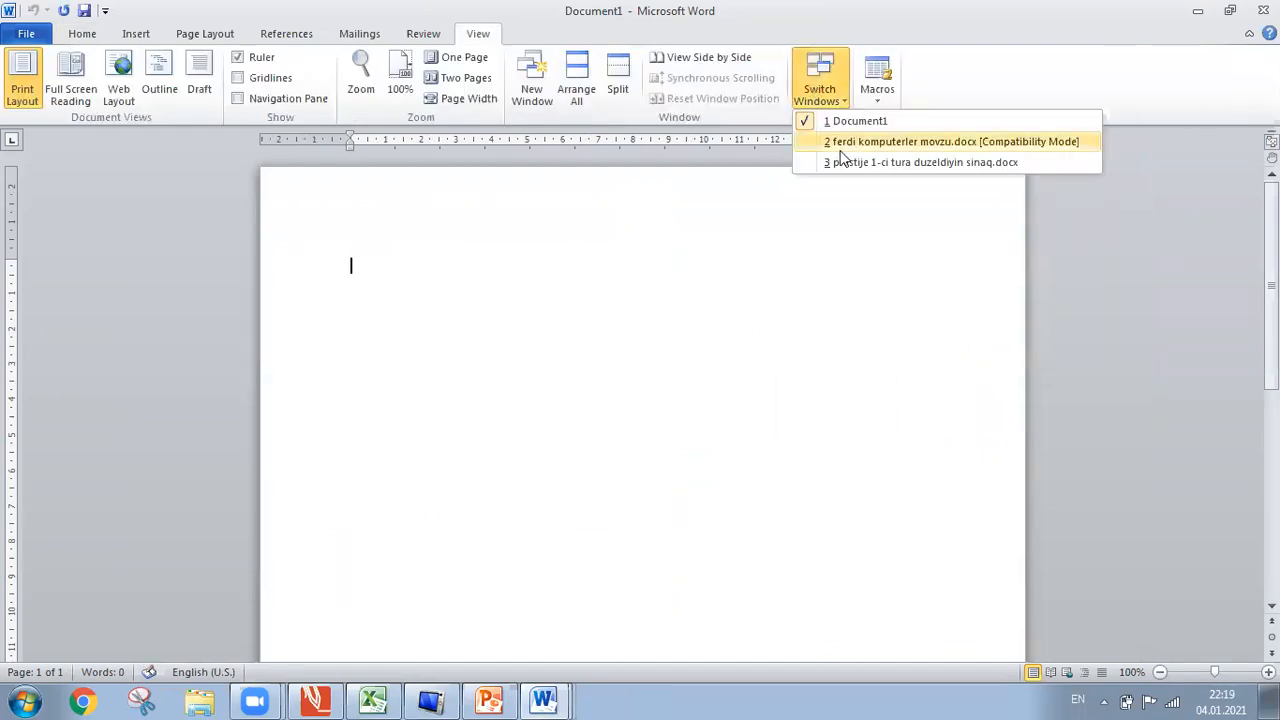
click(837, 162)
click(480, 34)
click(817, 101)
click(836, 142)
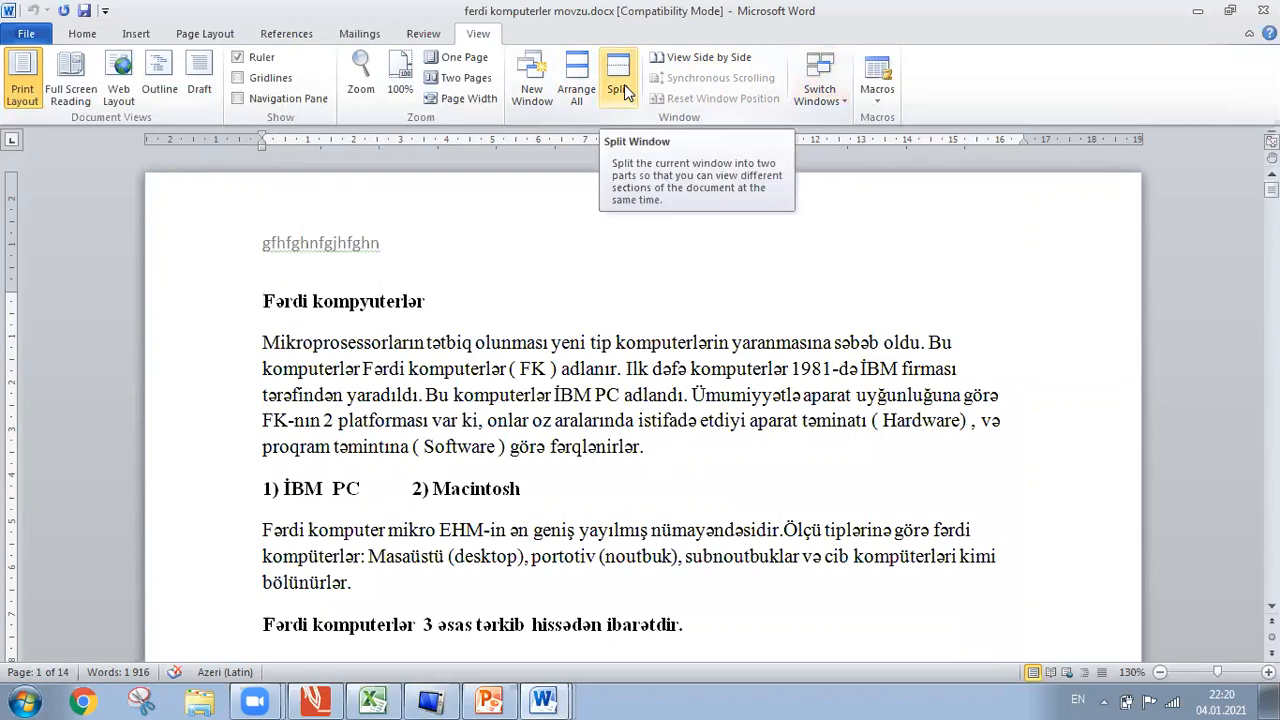
Move down to the Sistem blok paragraph, zoom out to 100%, and scroll back up.
key(ctrl+Down)
key(ctrl+Down)
key(Down)
key(Down)
key(Down)
key(Down)
key(Down)
key(Down)
key(Down)
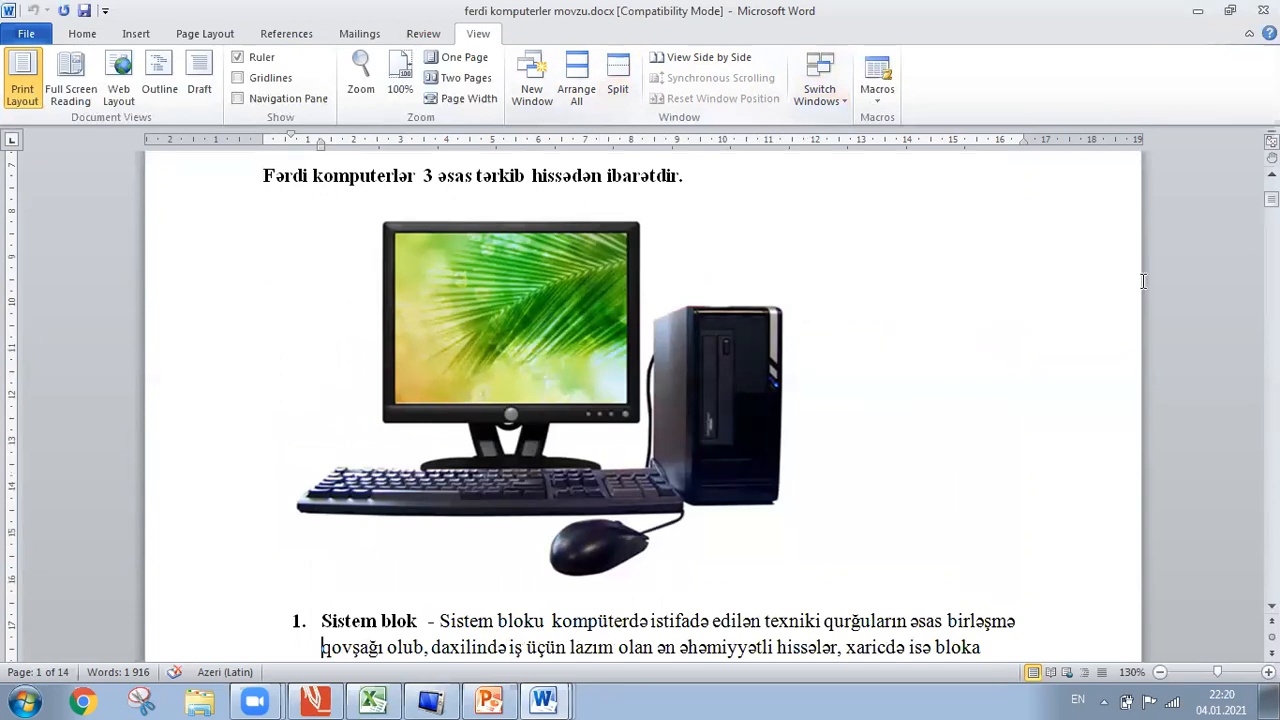
click(1159, 672)
click(1159, 672)
click(1159, 672)
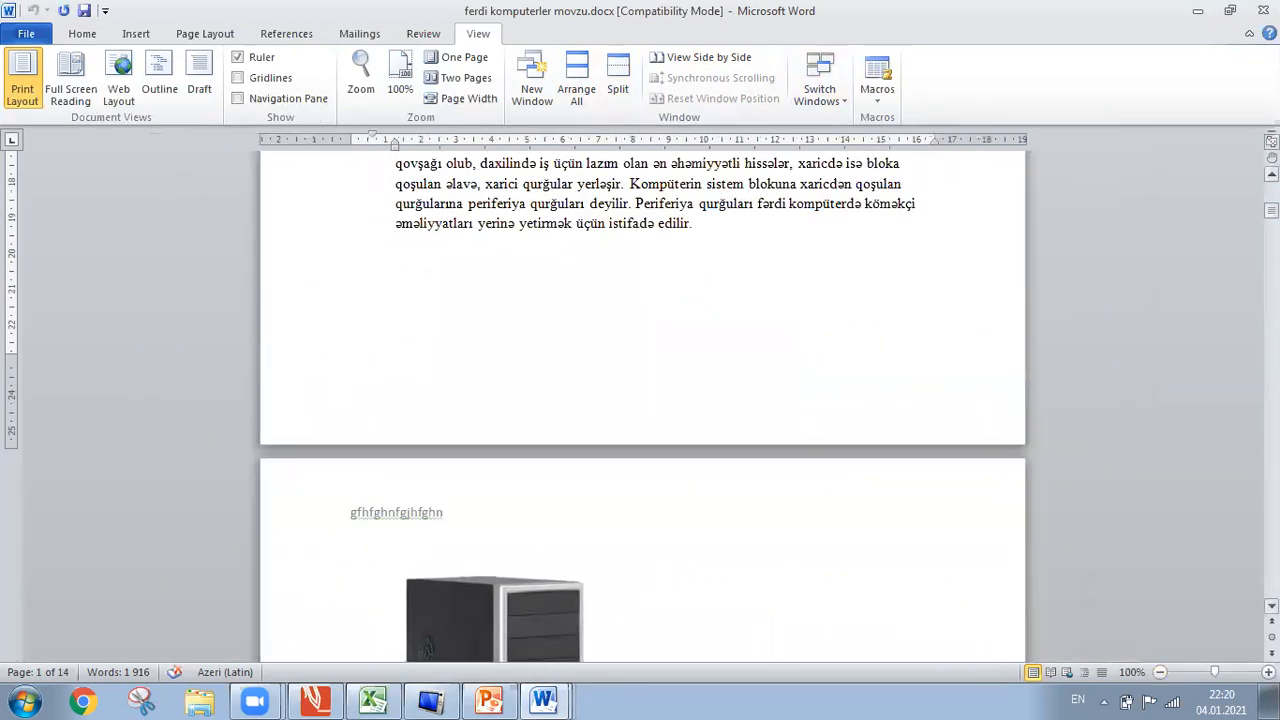
scroll(640, 400, up, 1)
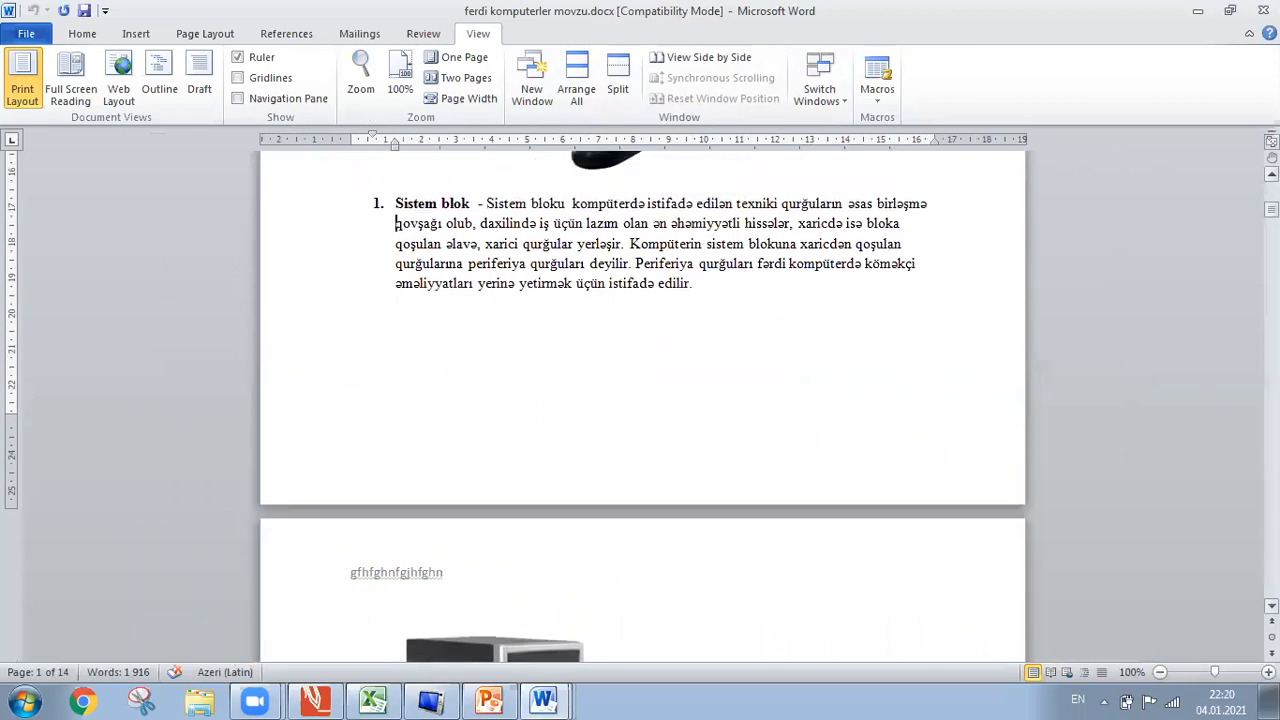
scroll(640, 400, up, 6)
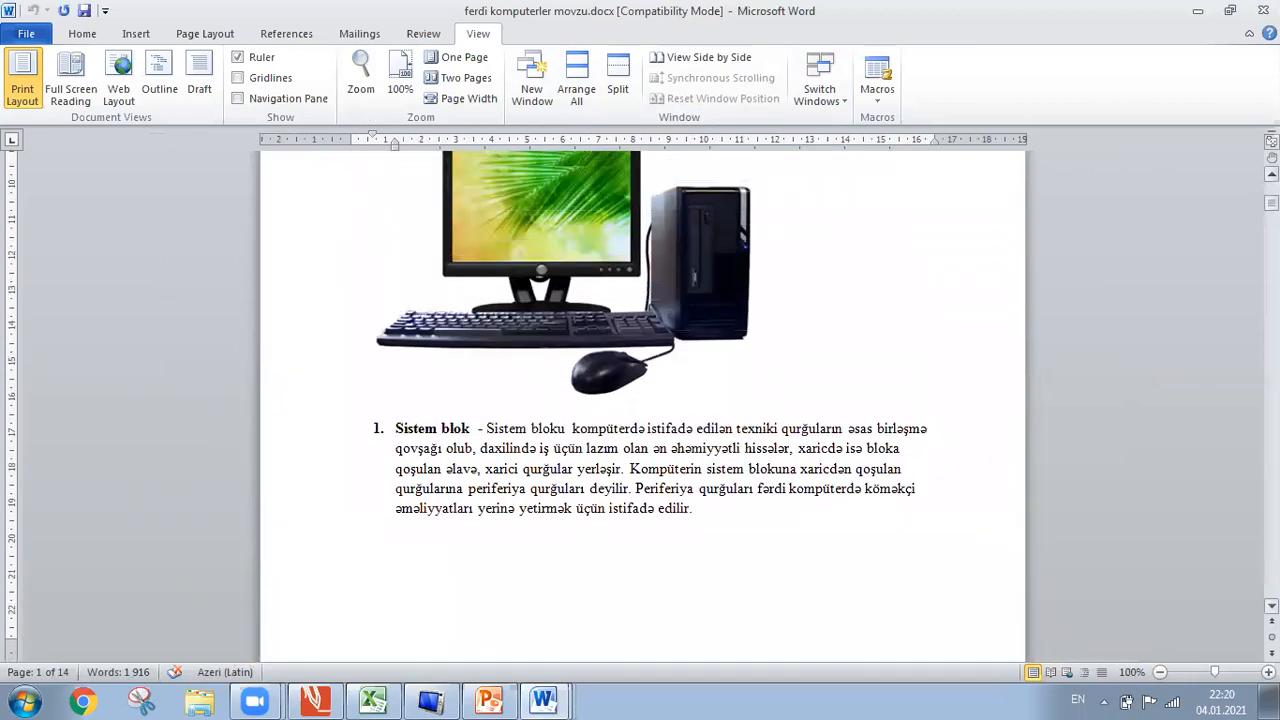
scroll(640, 400, up, 2)
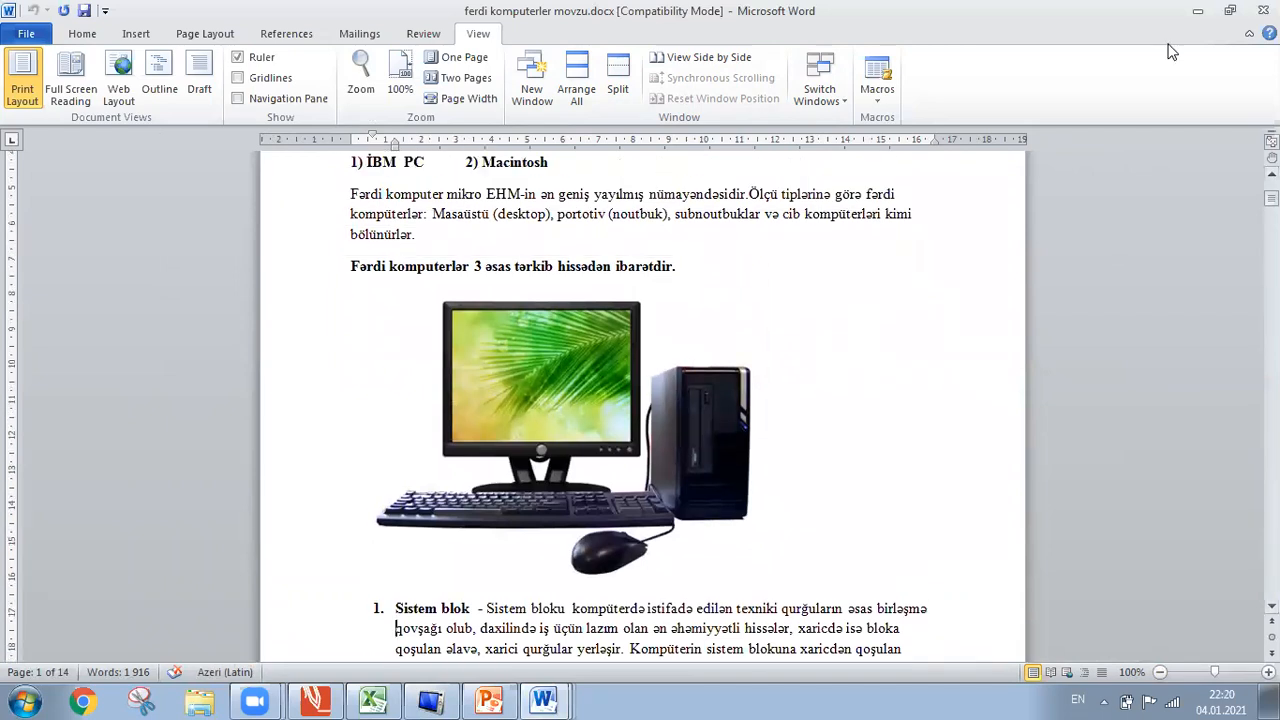
Split the window across the picture and scroll both panes to the Fərdi kompyuterlər section.
click(617, 88)
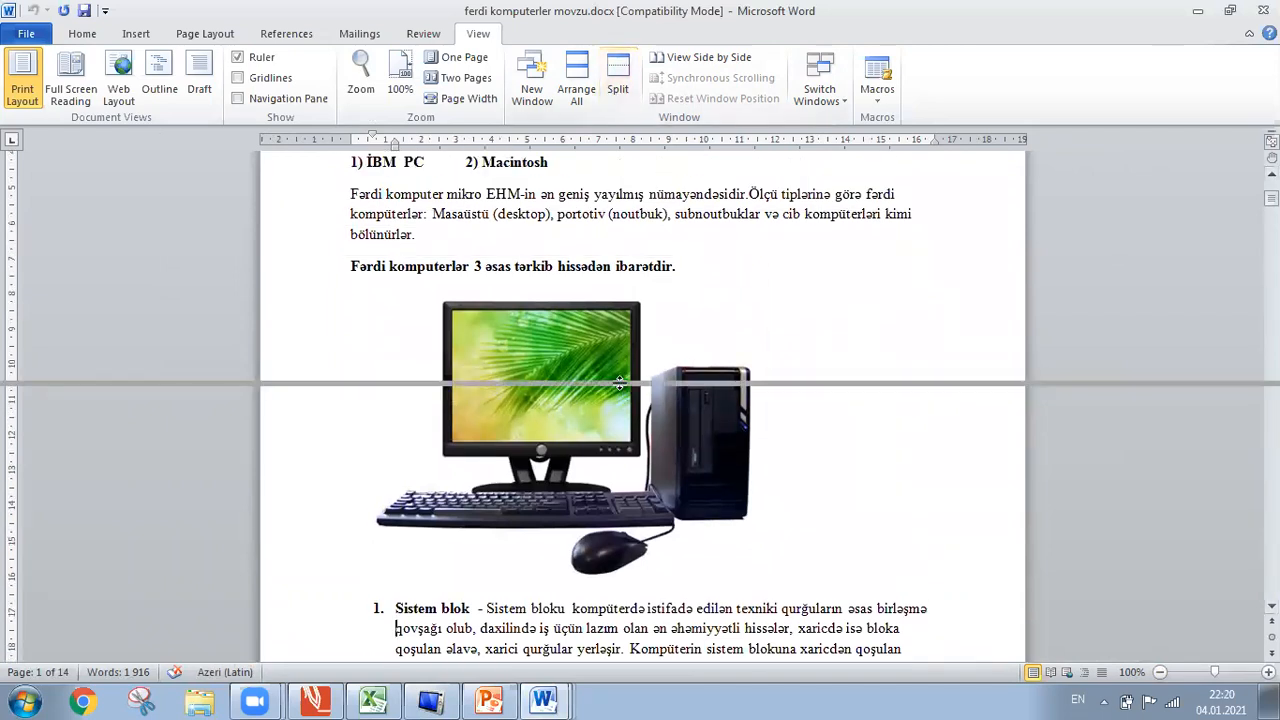
key(Escape)
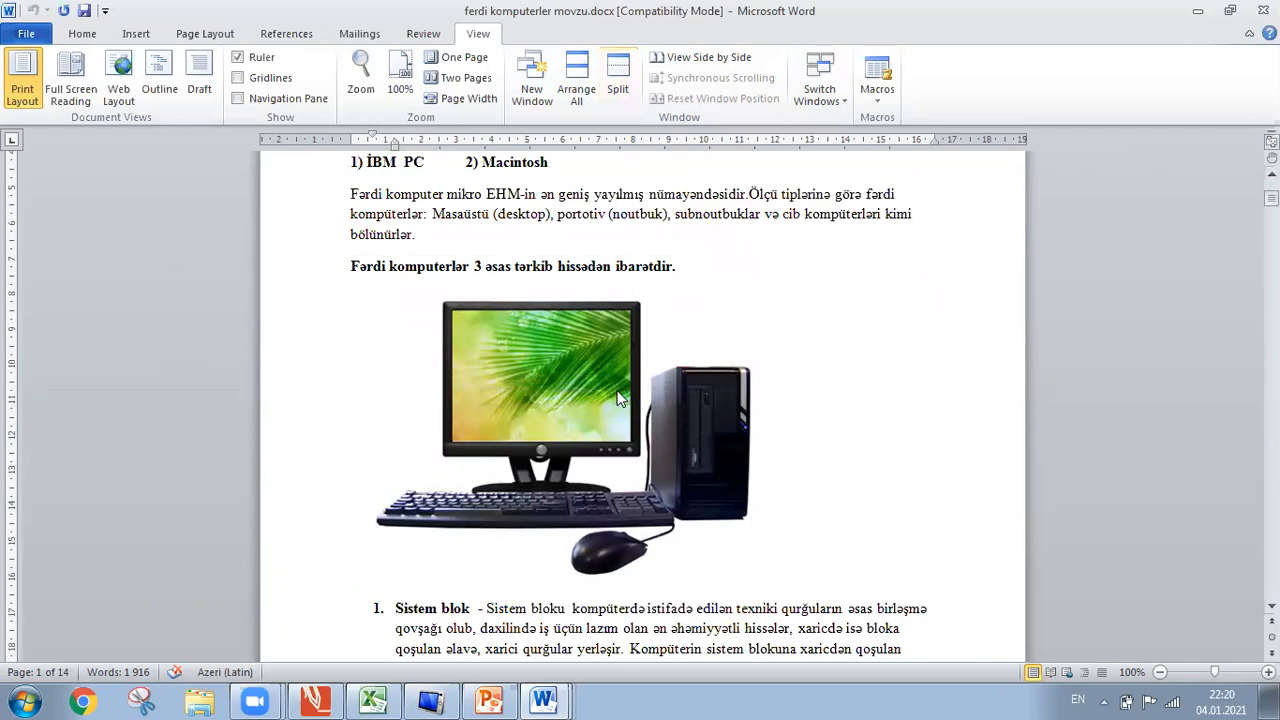
click(617, 392)
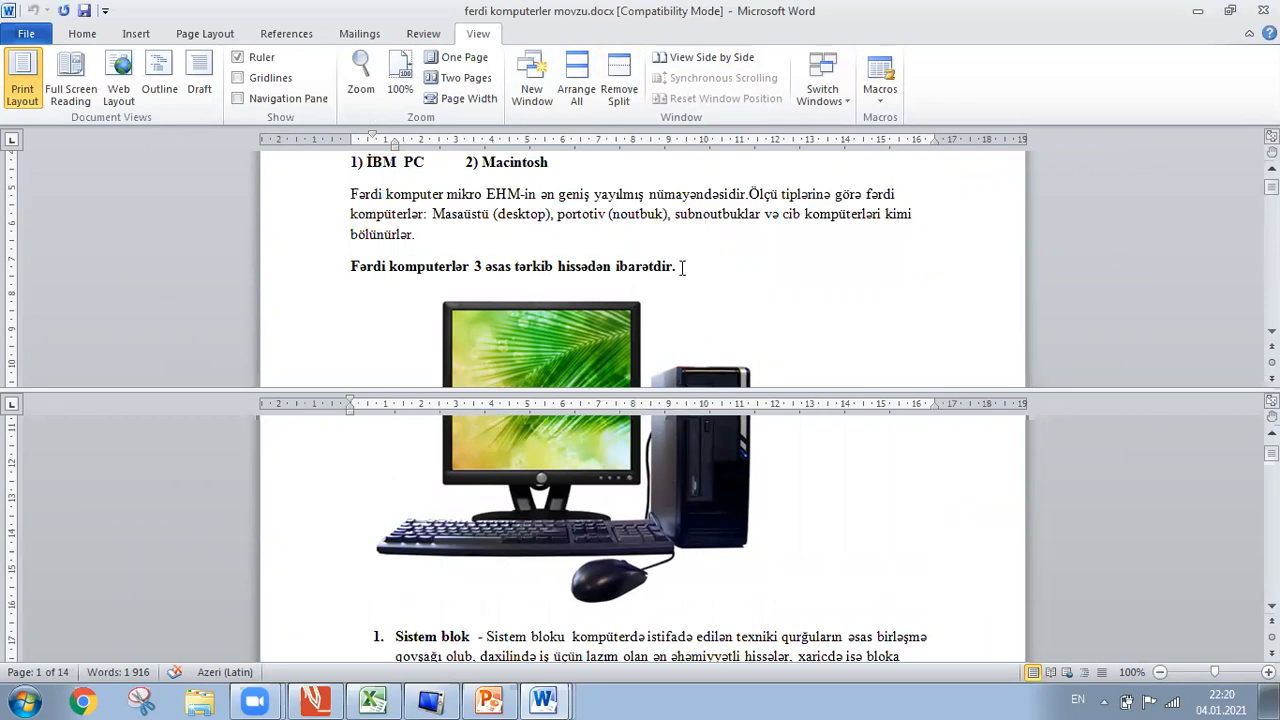
scroll(680, 266, down, 6)
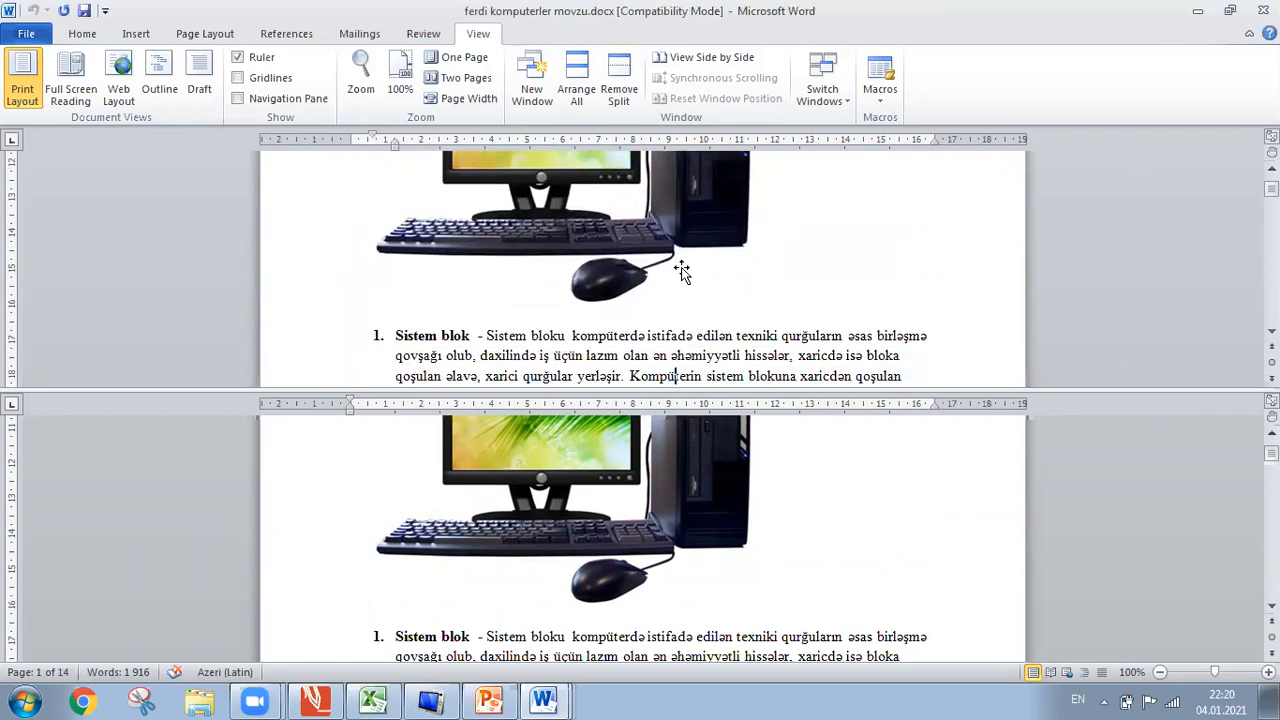
double_click(871, 476)
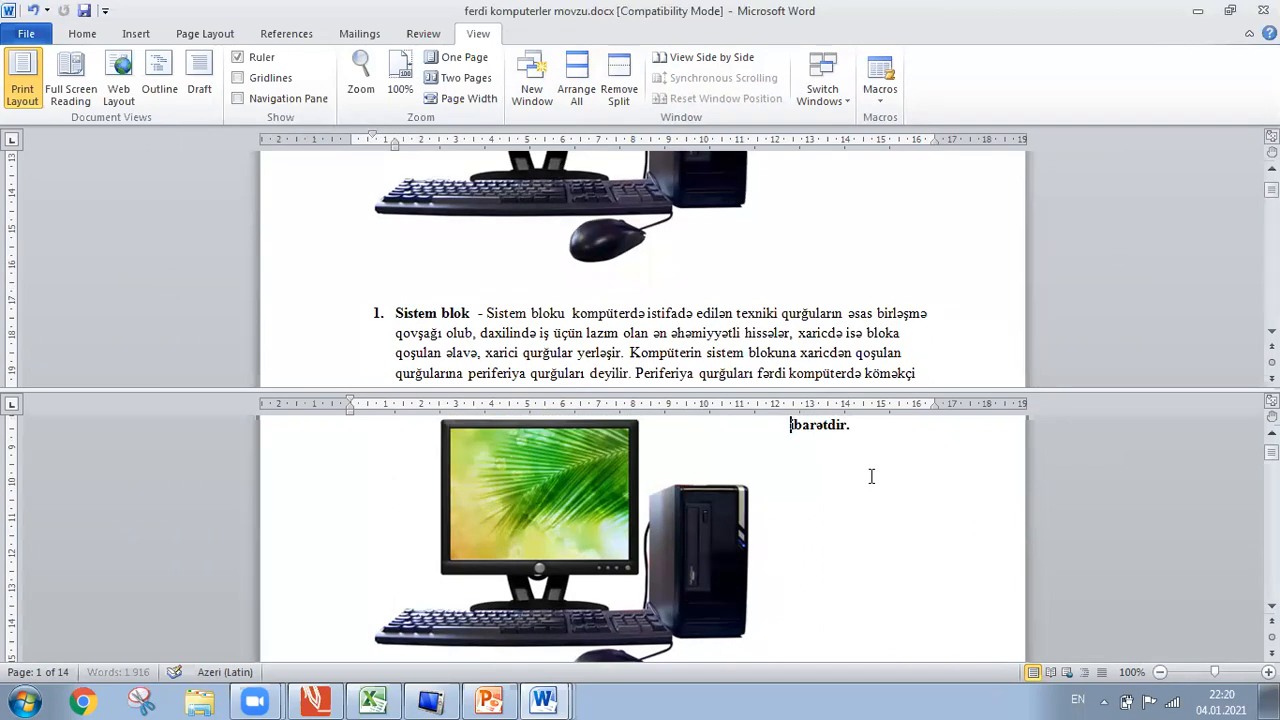
scroll(871, 476, down, 6)
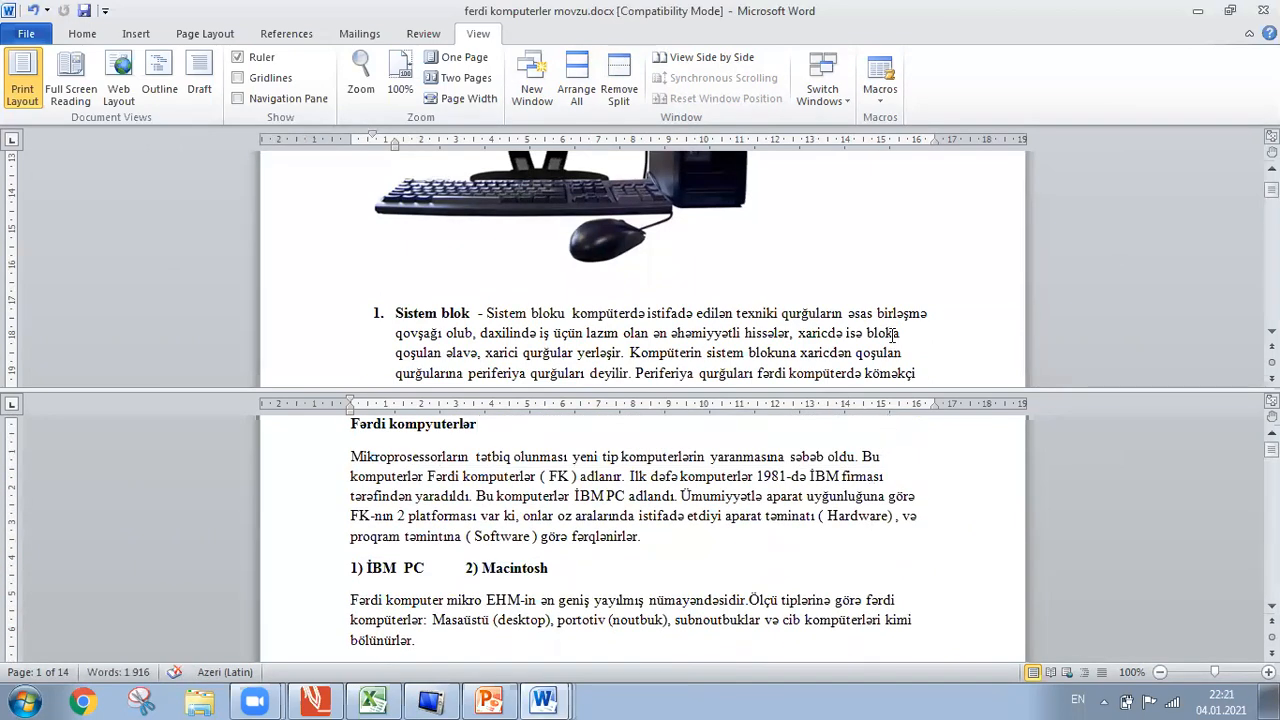
scroll(892, 335, up, 7)
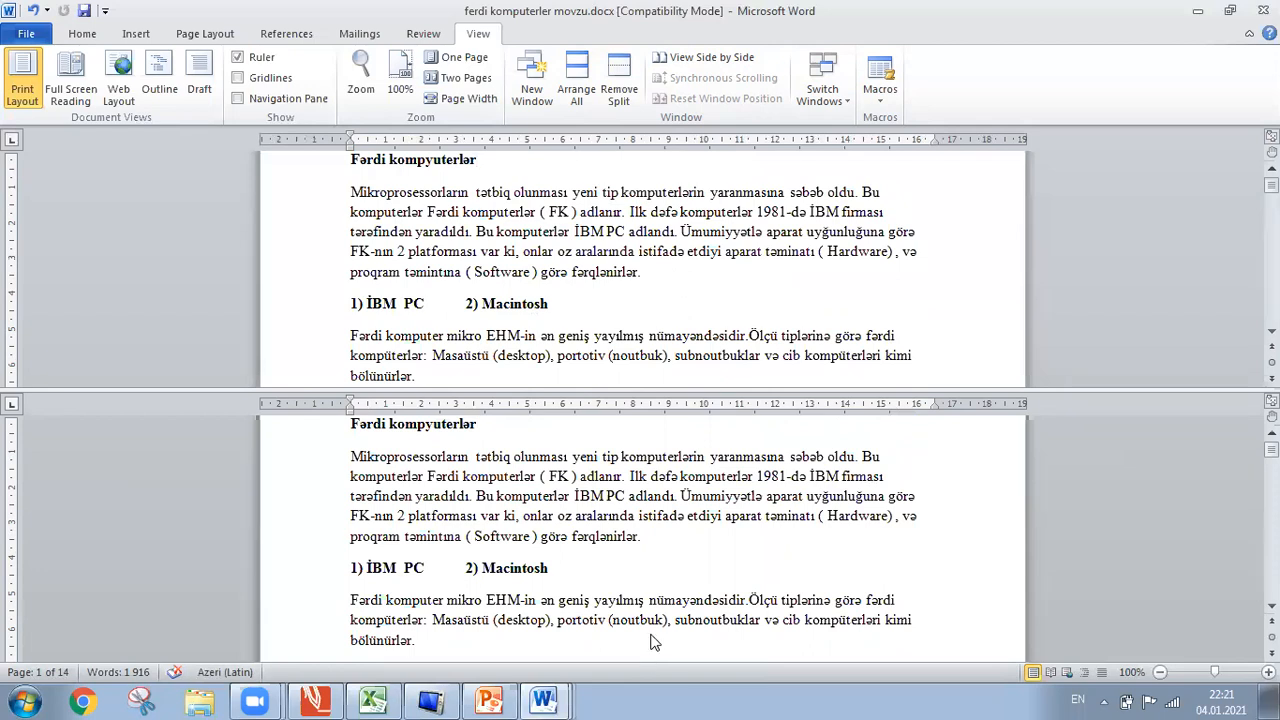
Type stray letters after 'fərqlənirlər.' and the Fərdi kompyuterlər heading, then remove the split.
click(674, 542)
text(tytjtyjtyjtyj)
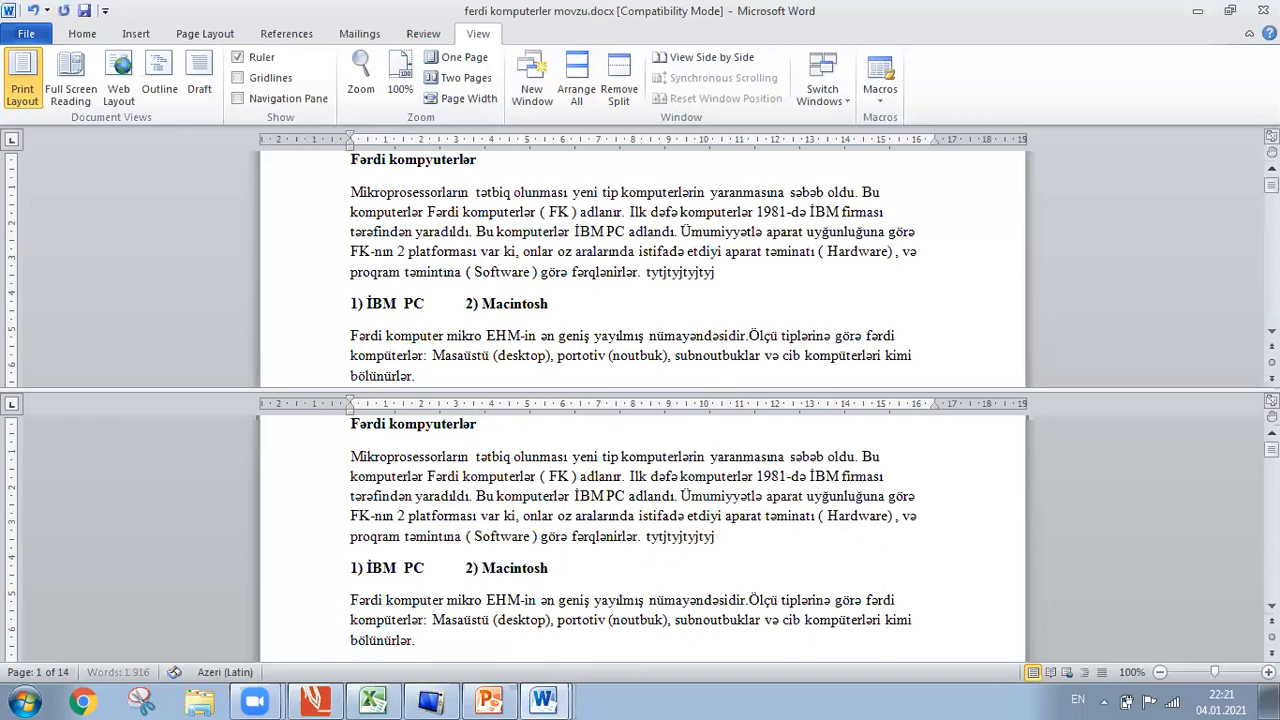
click(503, 168)
text(ytjtyjtyjtyjty)
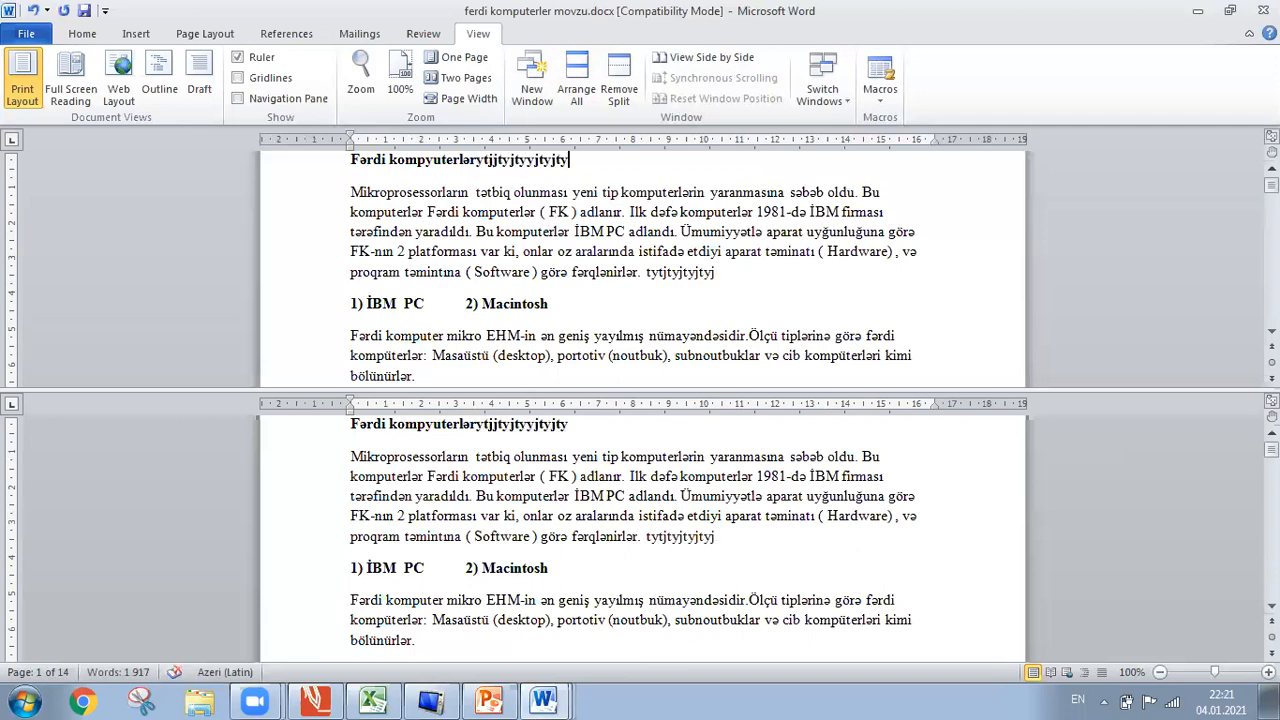
click(620, 92)
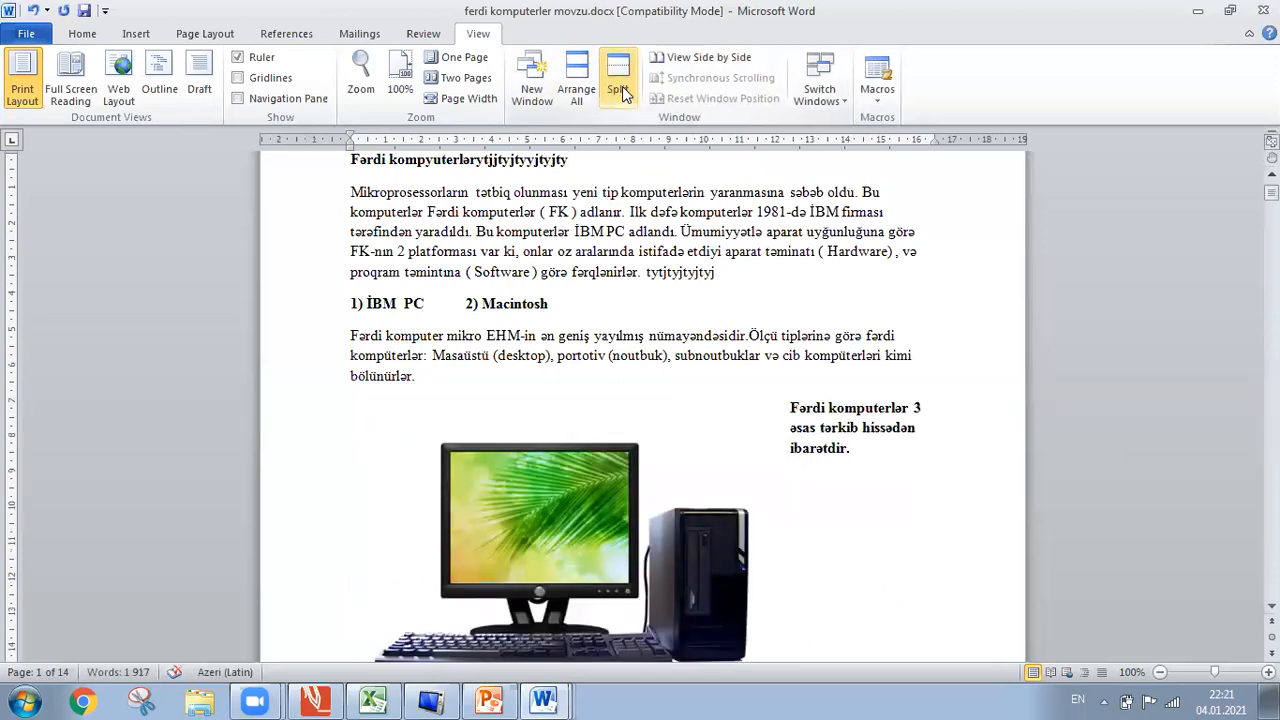
Undo four times to remove the stray letters and restore the bold side paragraph.
click(32, 12)
click(32, 12)
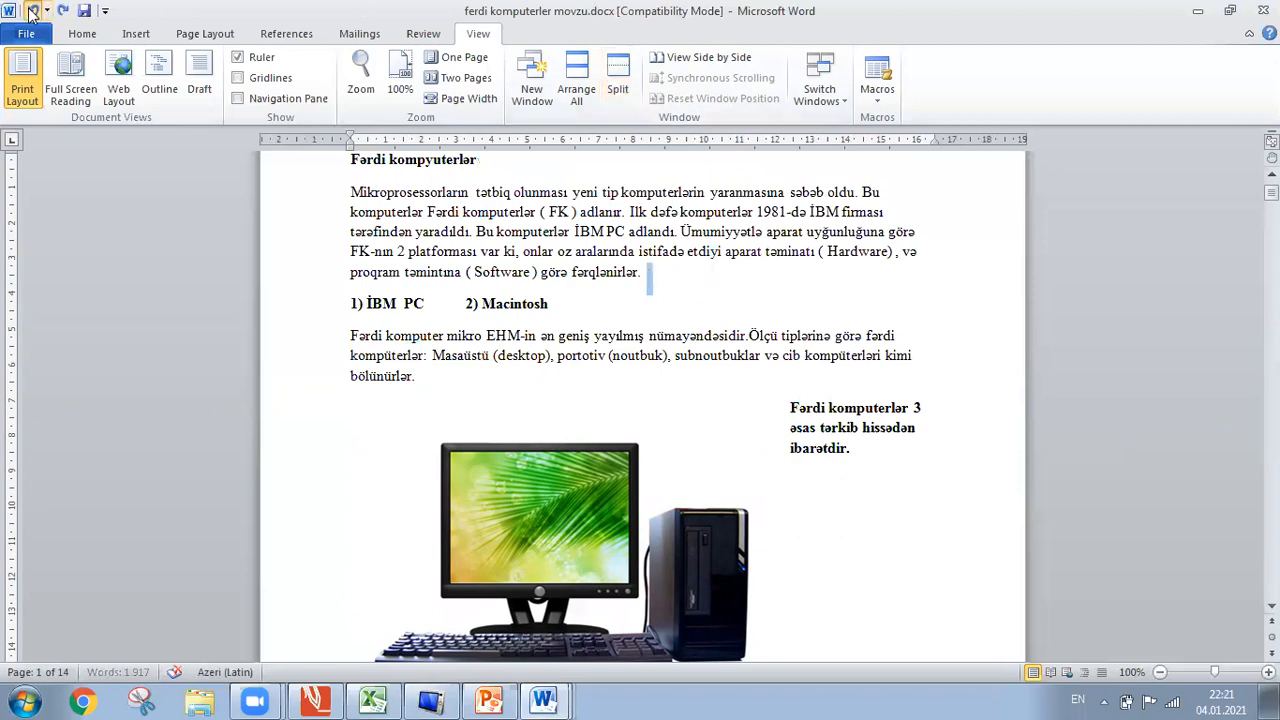
click(32, 12)
click(32, 12)
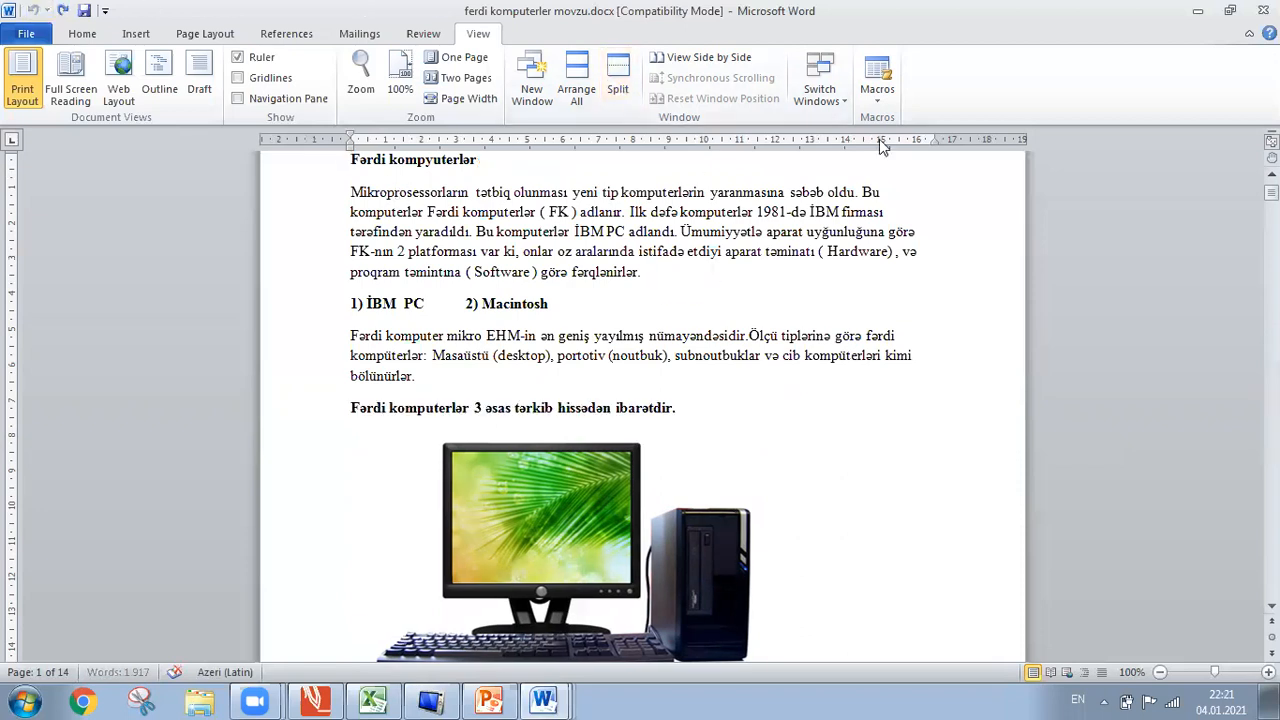
scroll(643, 405, up, 3)
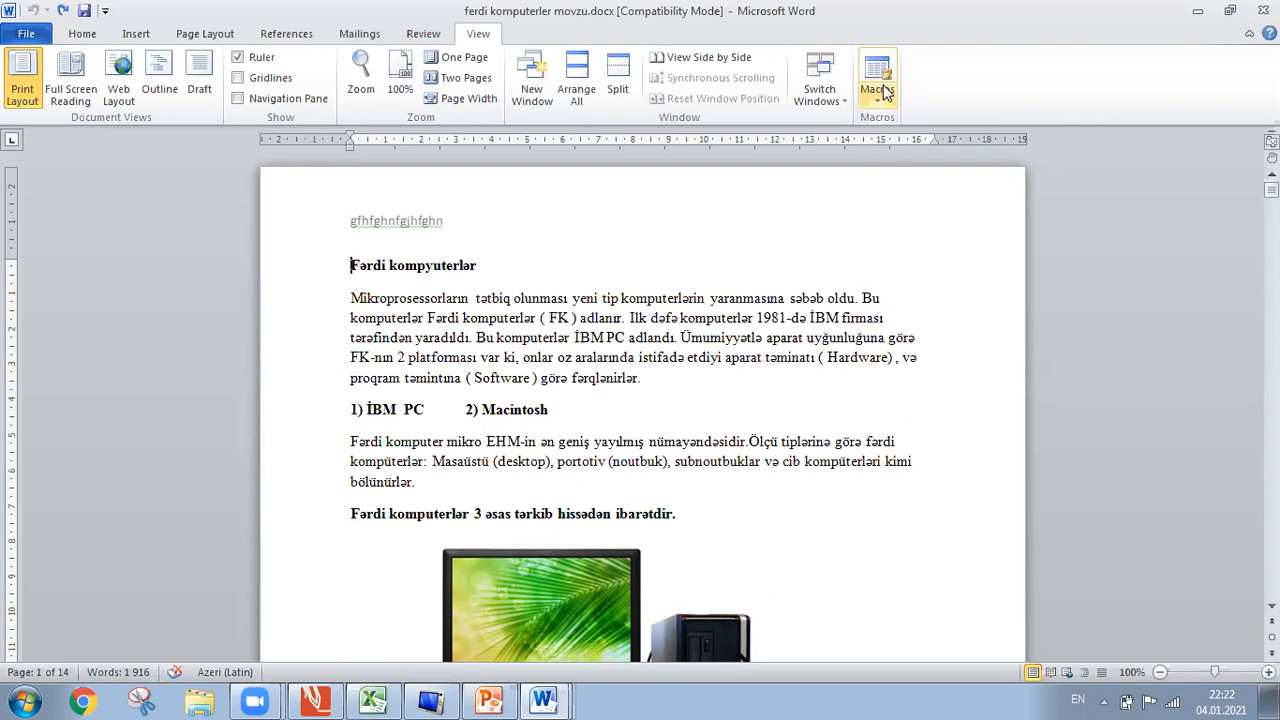
click(140, 35)
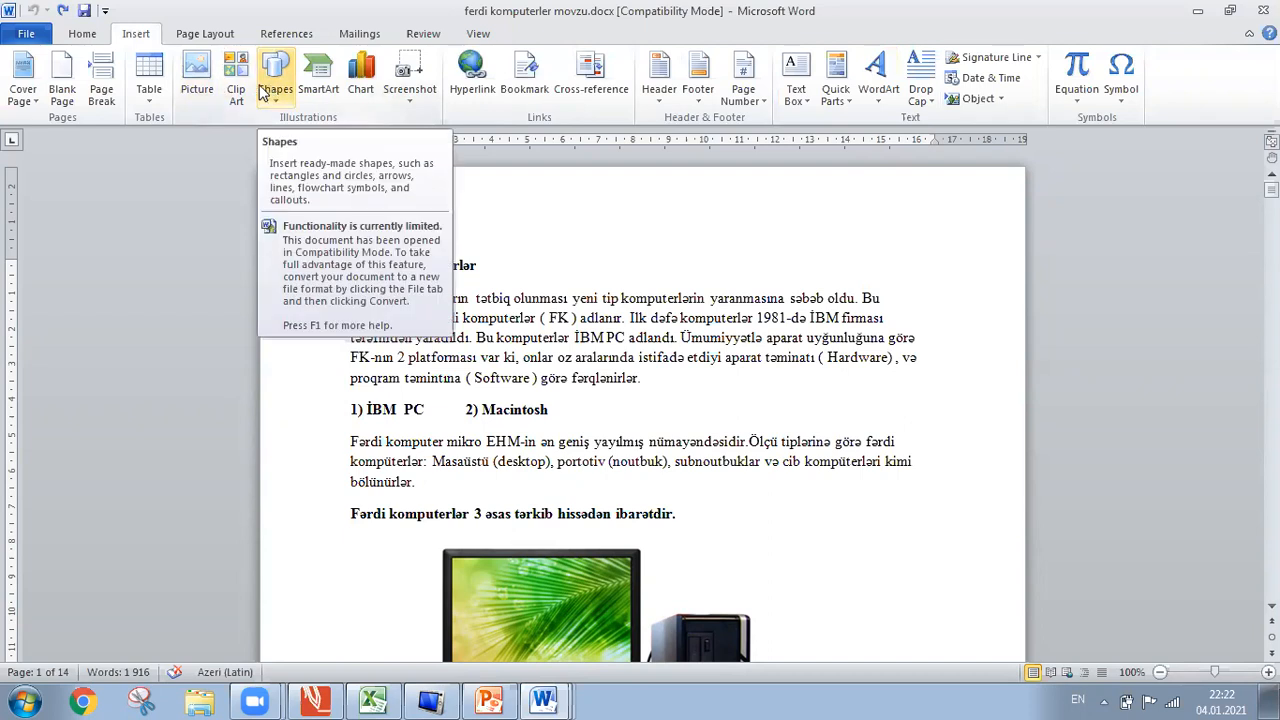
click(82, 33)
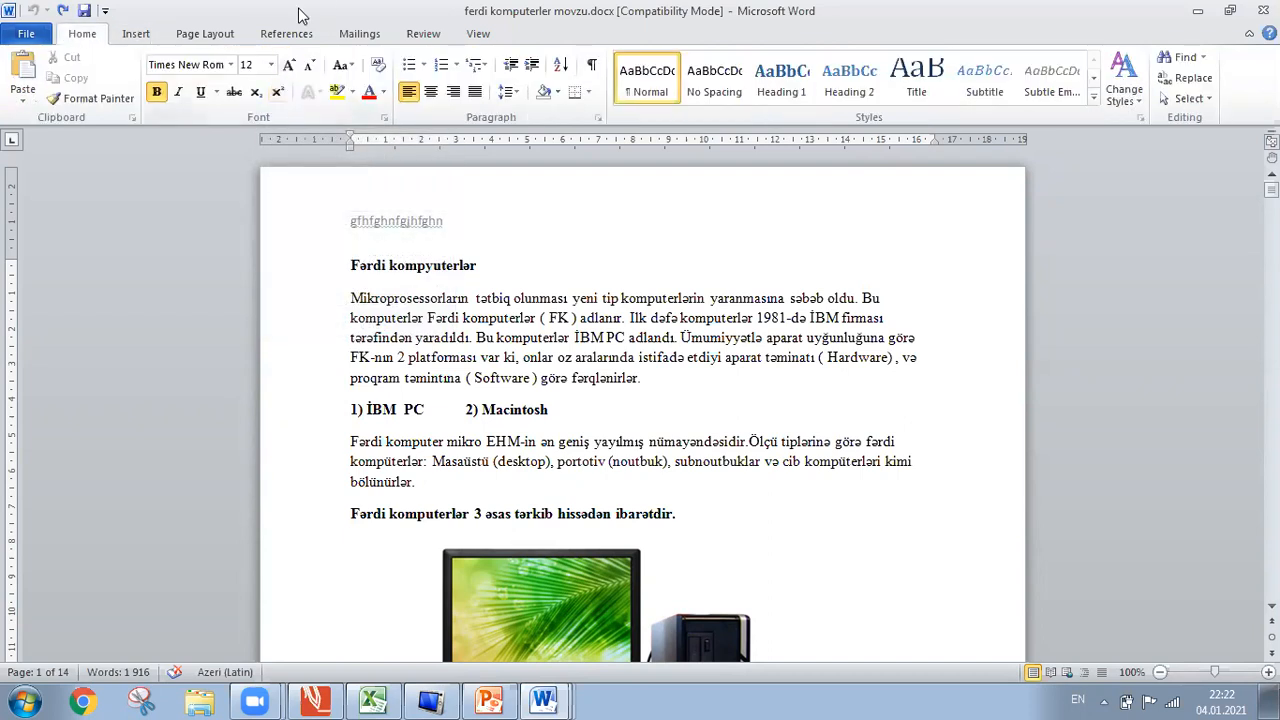
click(212, 35)
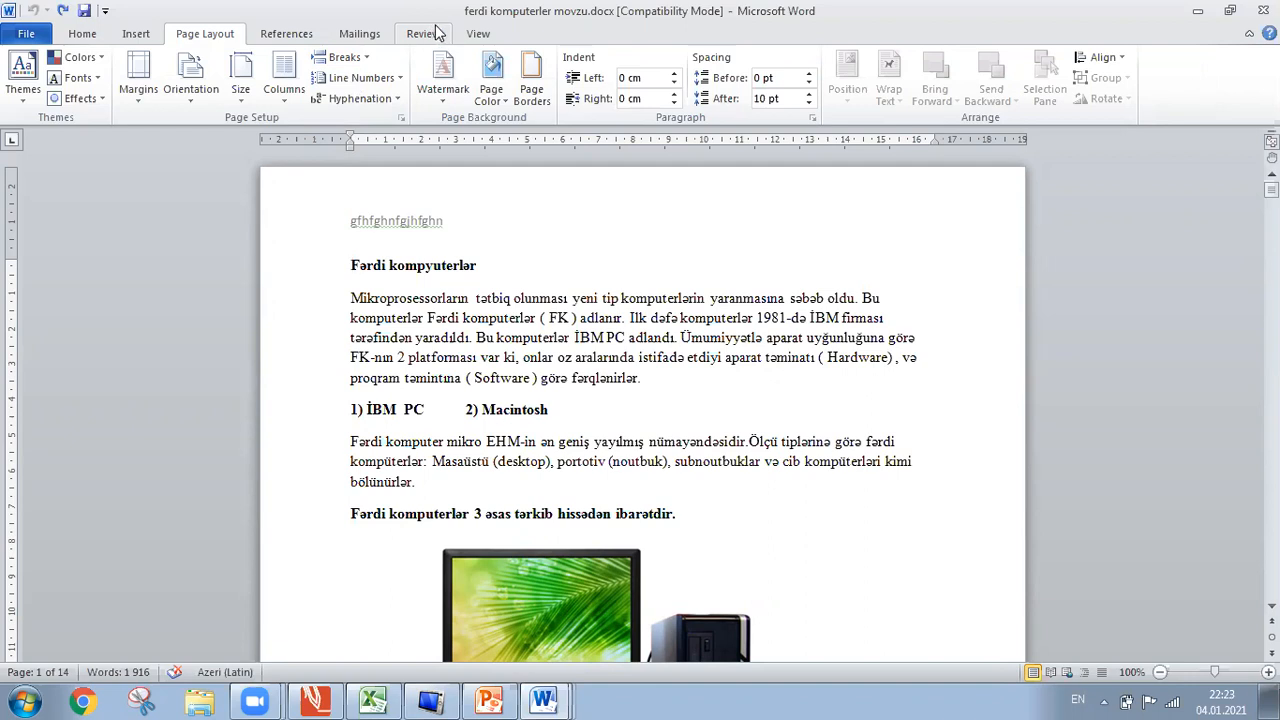
click(478, 34)
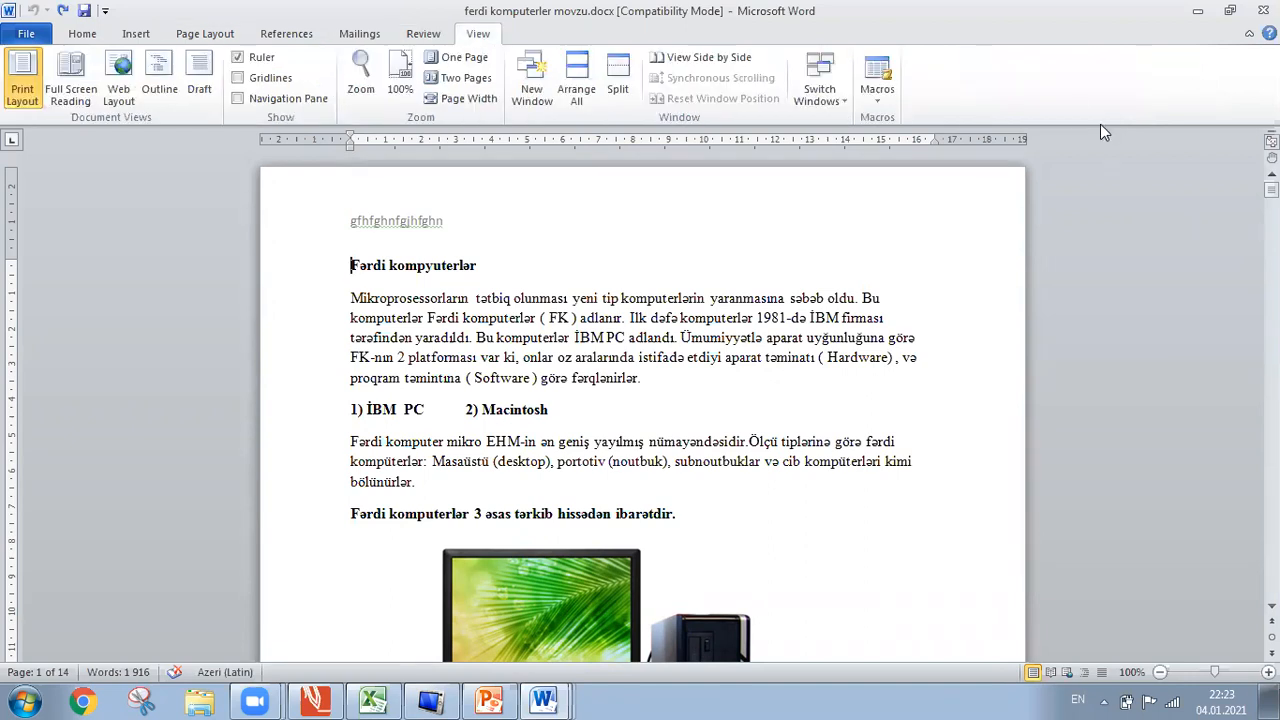
Delete the existing ceyhun macro from View Macros and enter 'online' as the new macro name.
click(896, 101)
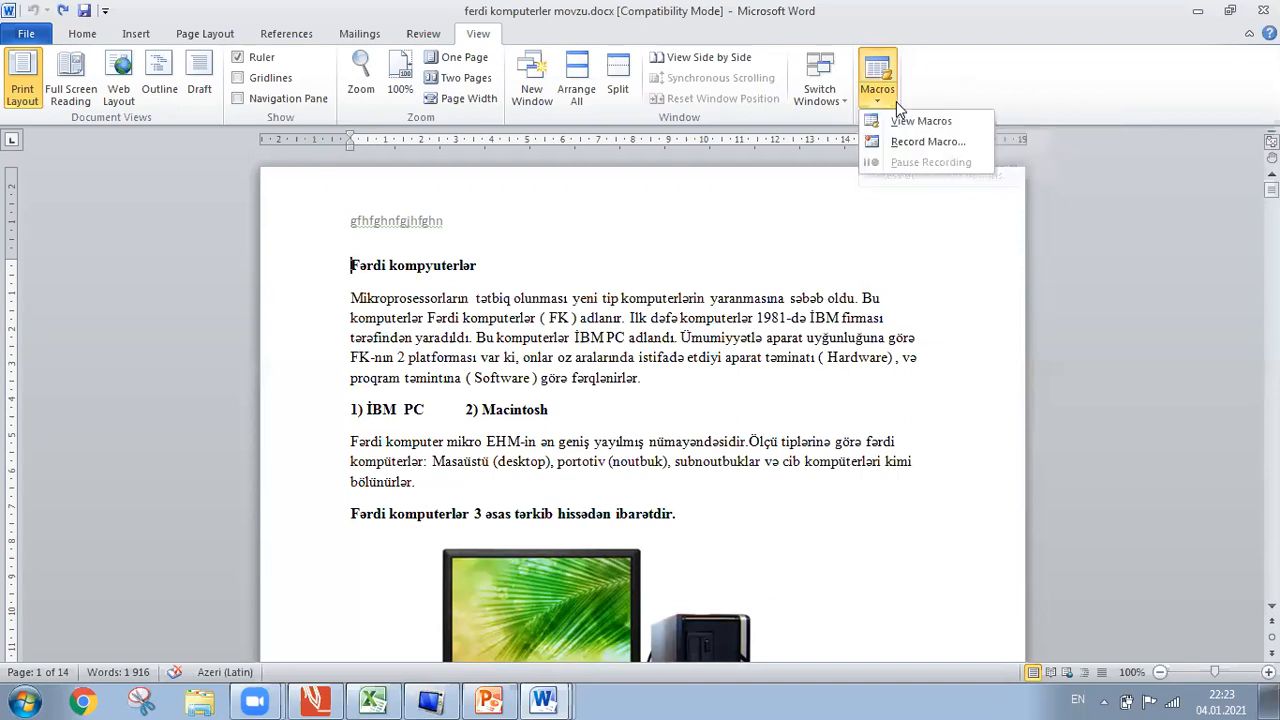
click(905, 122)
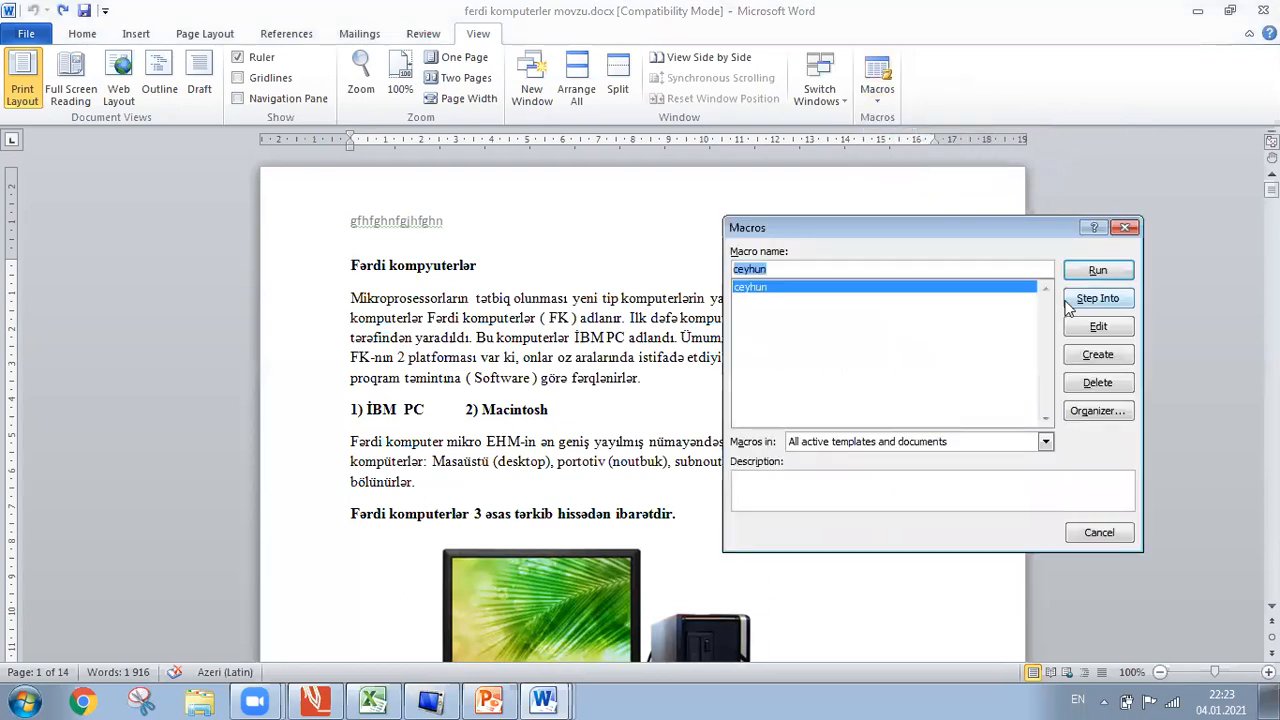
click(1102, 384)
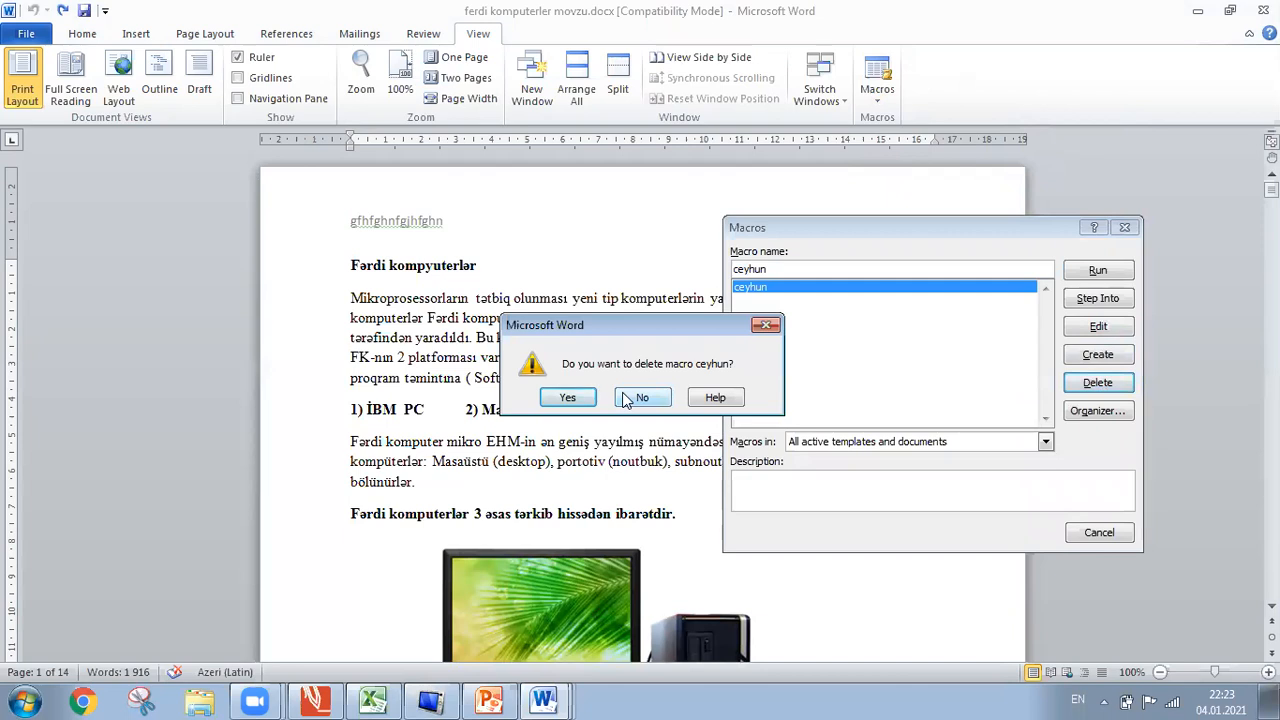
click(622, 400)
click(1097, 383)
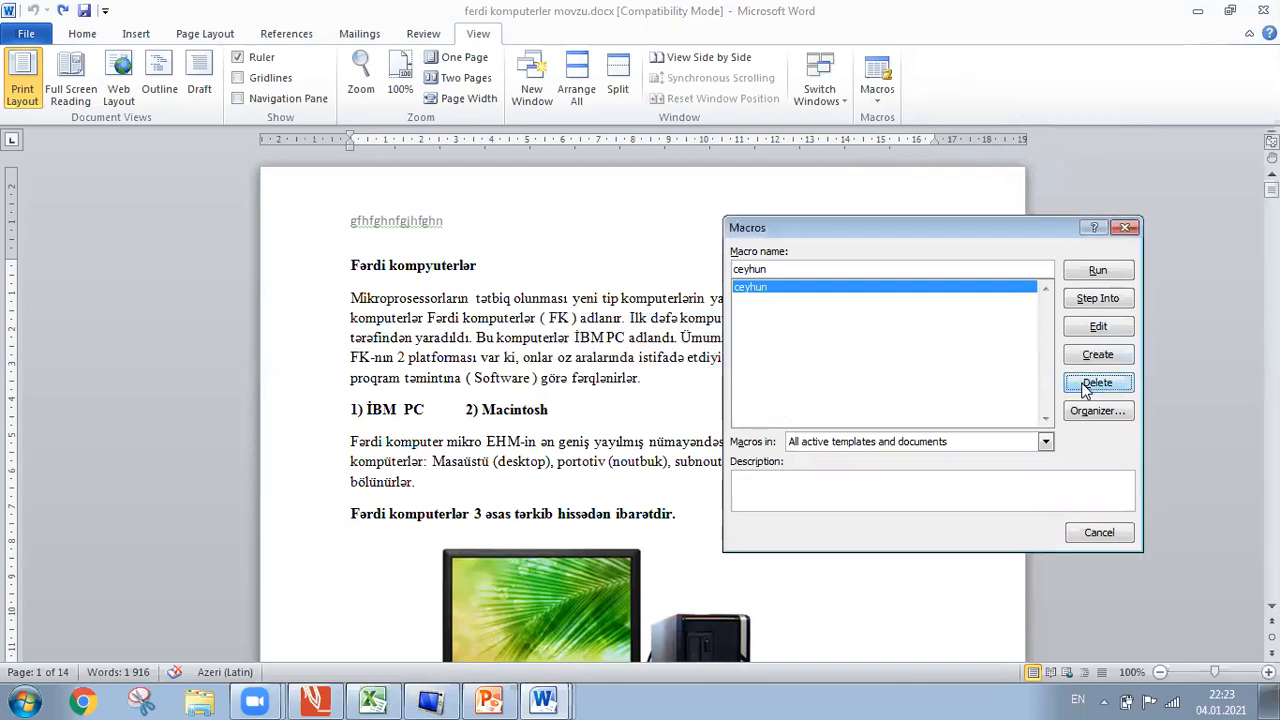
click(562, 398)
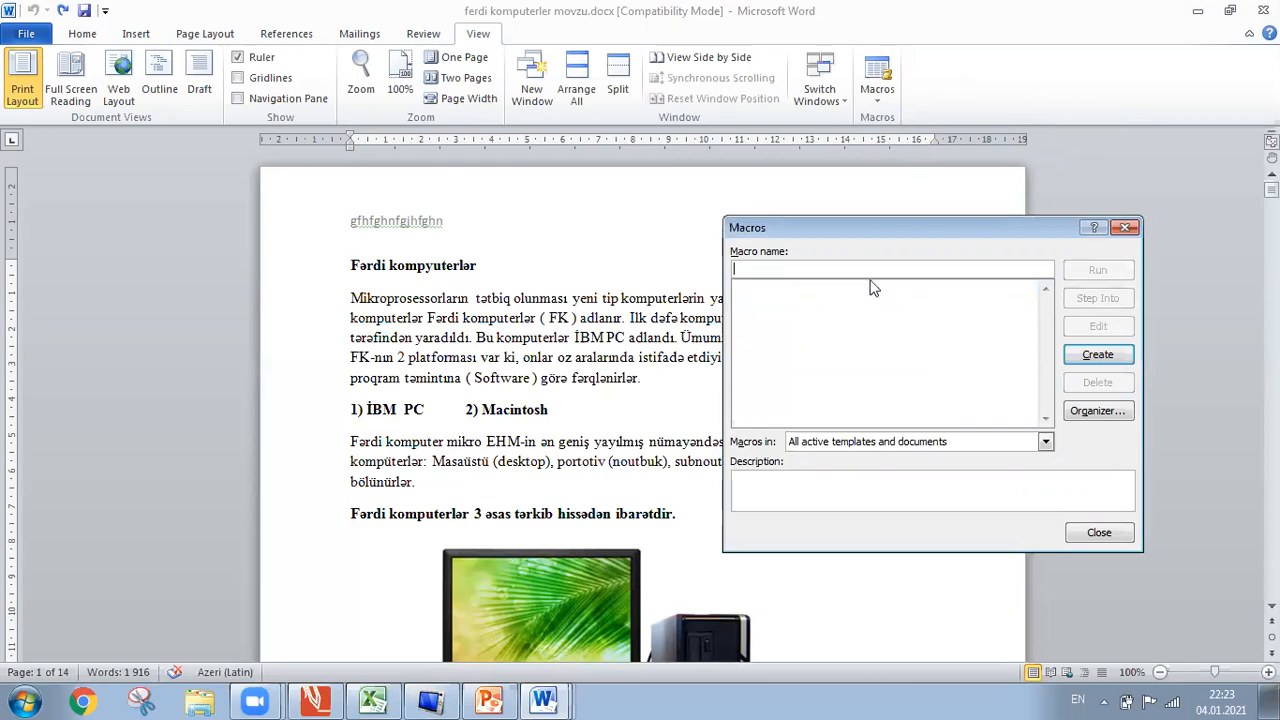
text(online)
Create the online macro and add the line Selection.Font.Size = 200.
click(1097, 354)
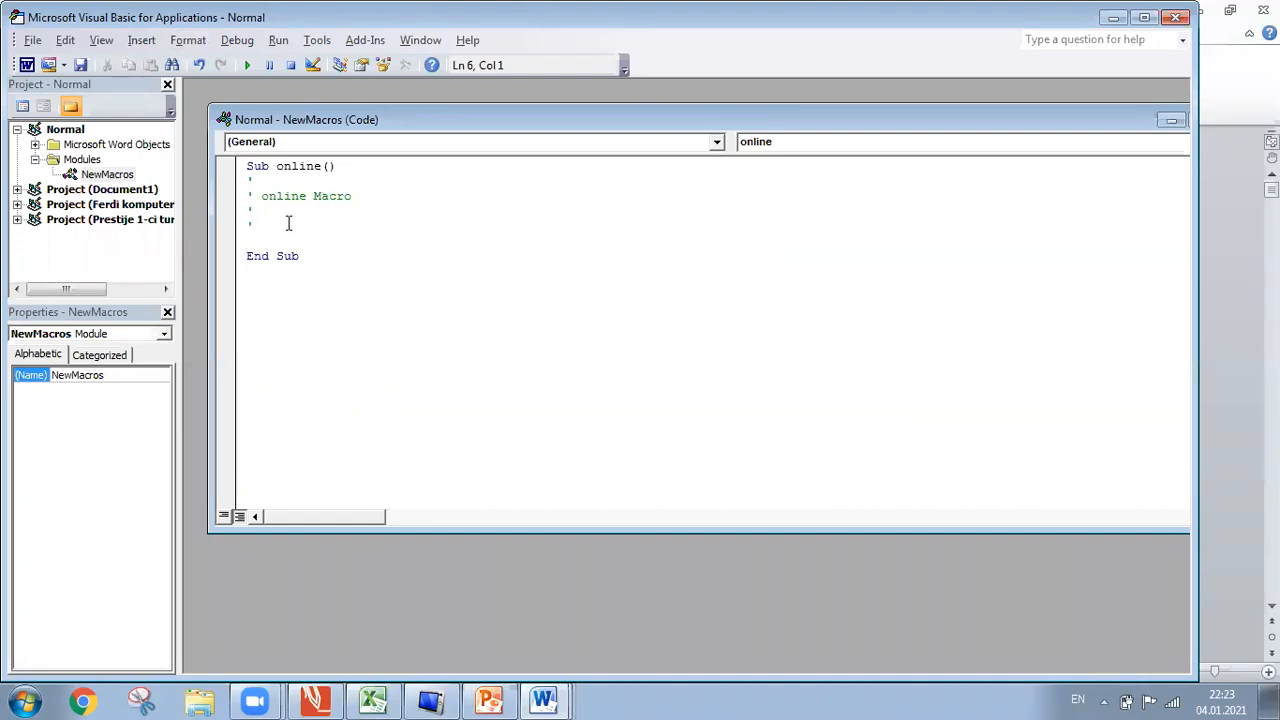
text(selection.)
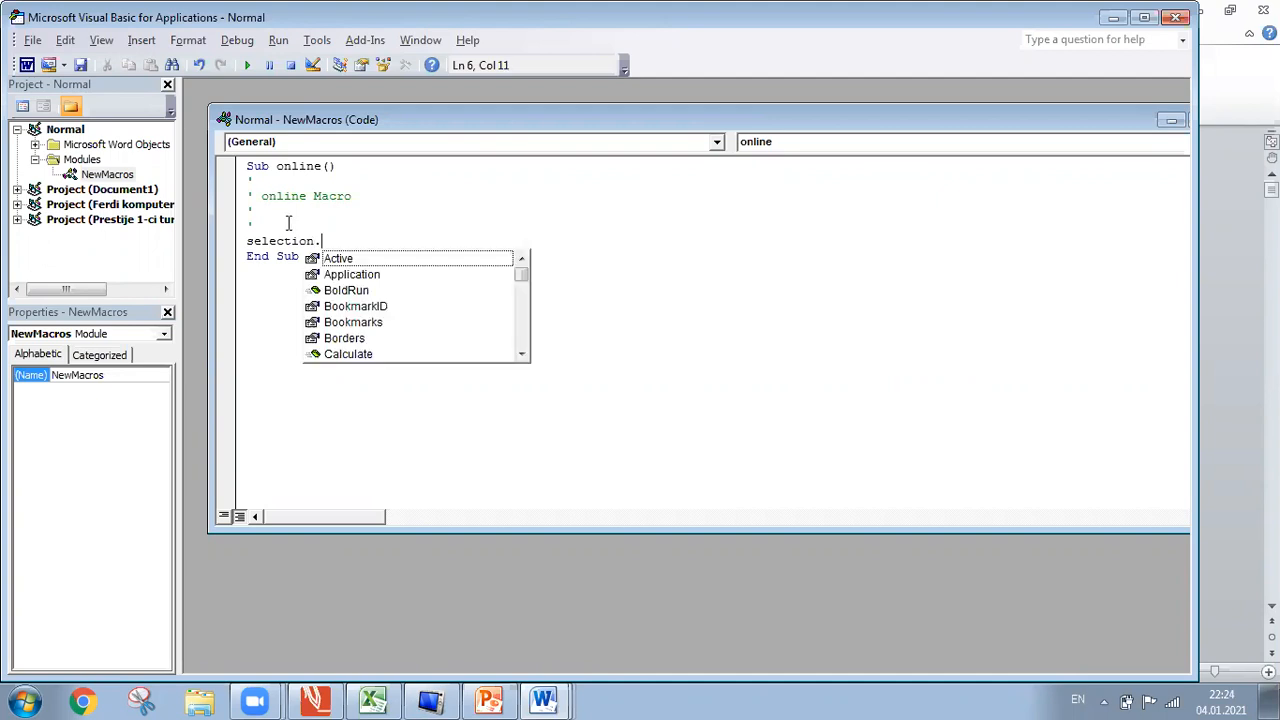
text(fo)
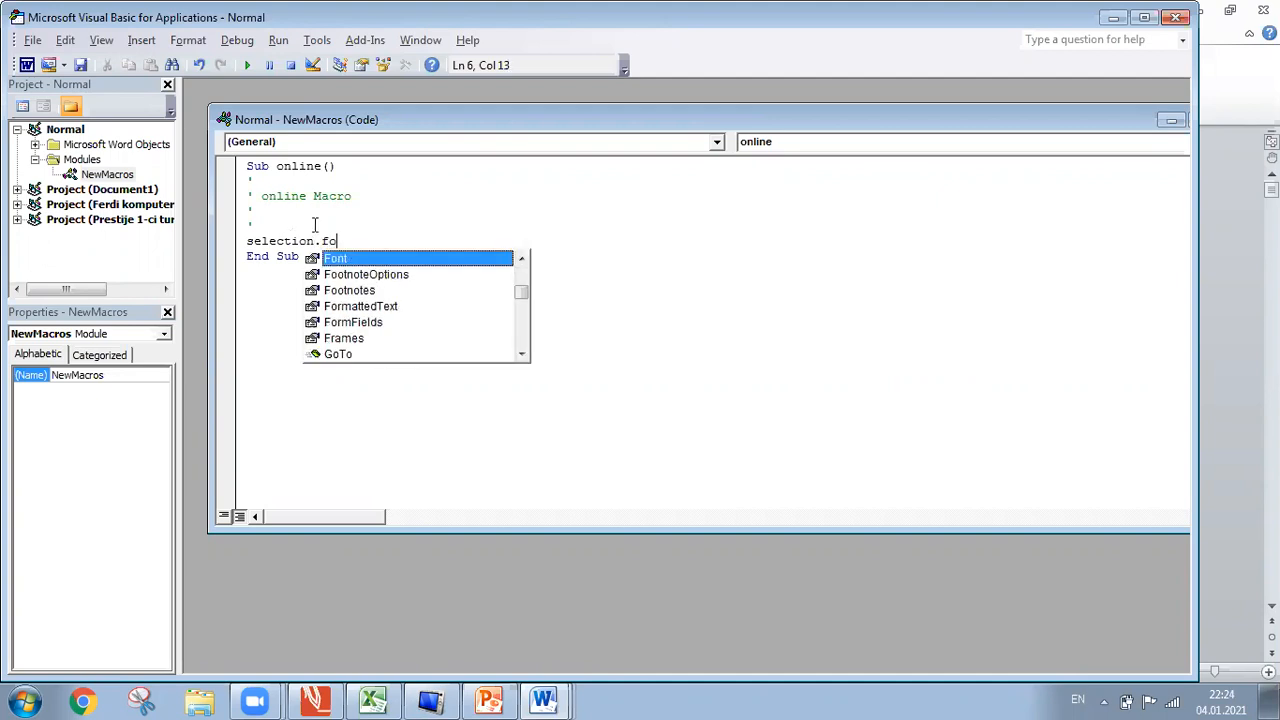
double_click(356, 261)
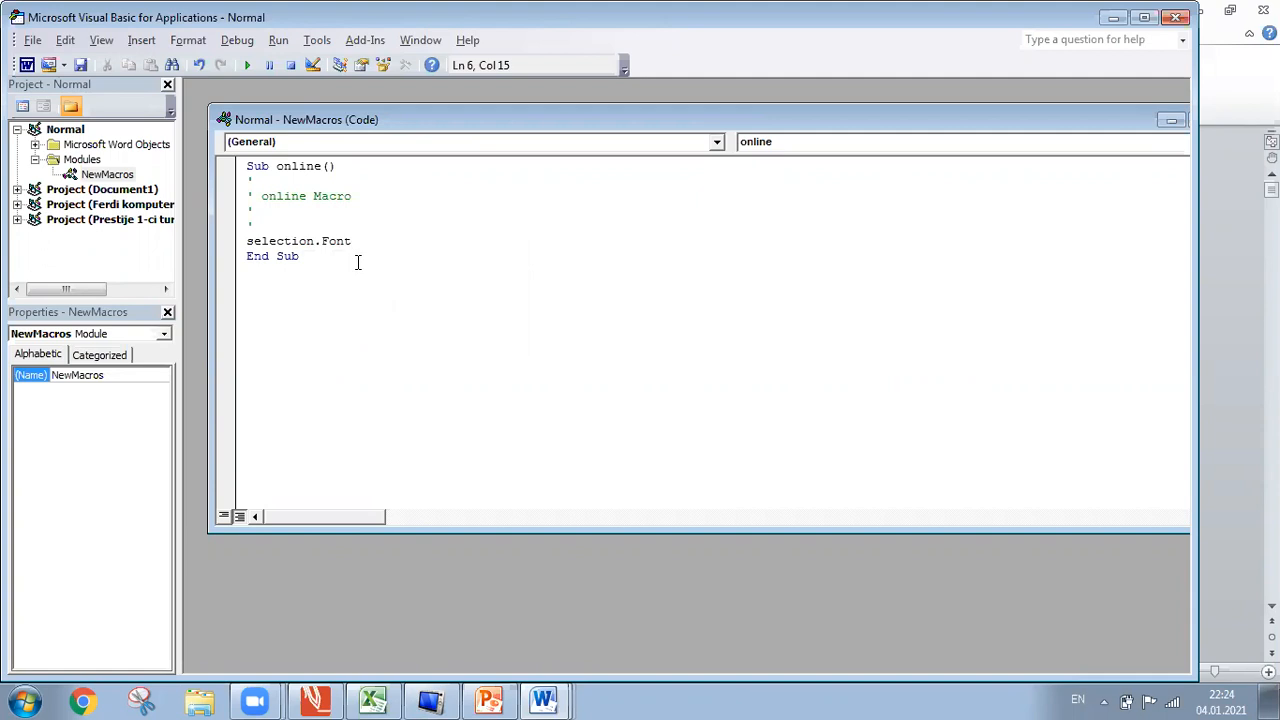
text(.)
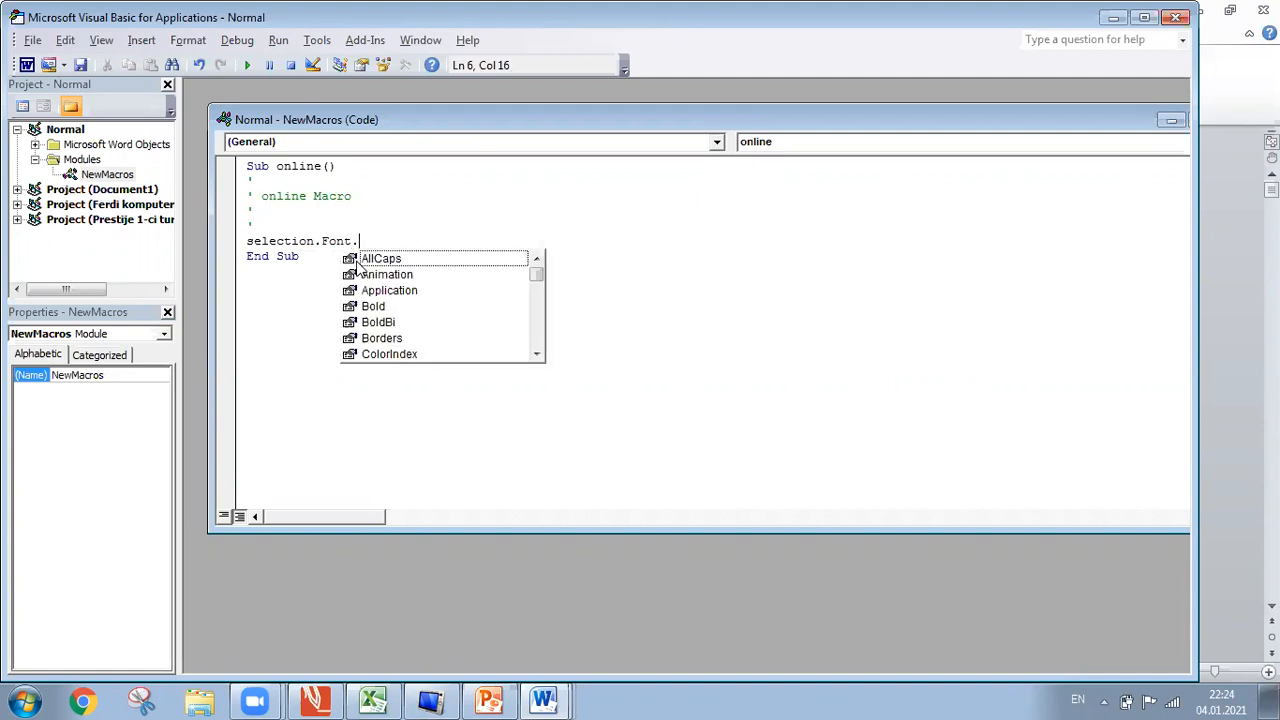
text(siz)
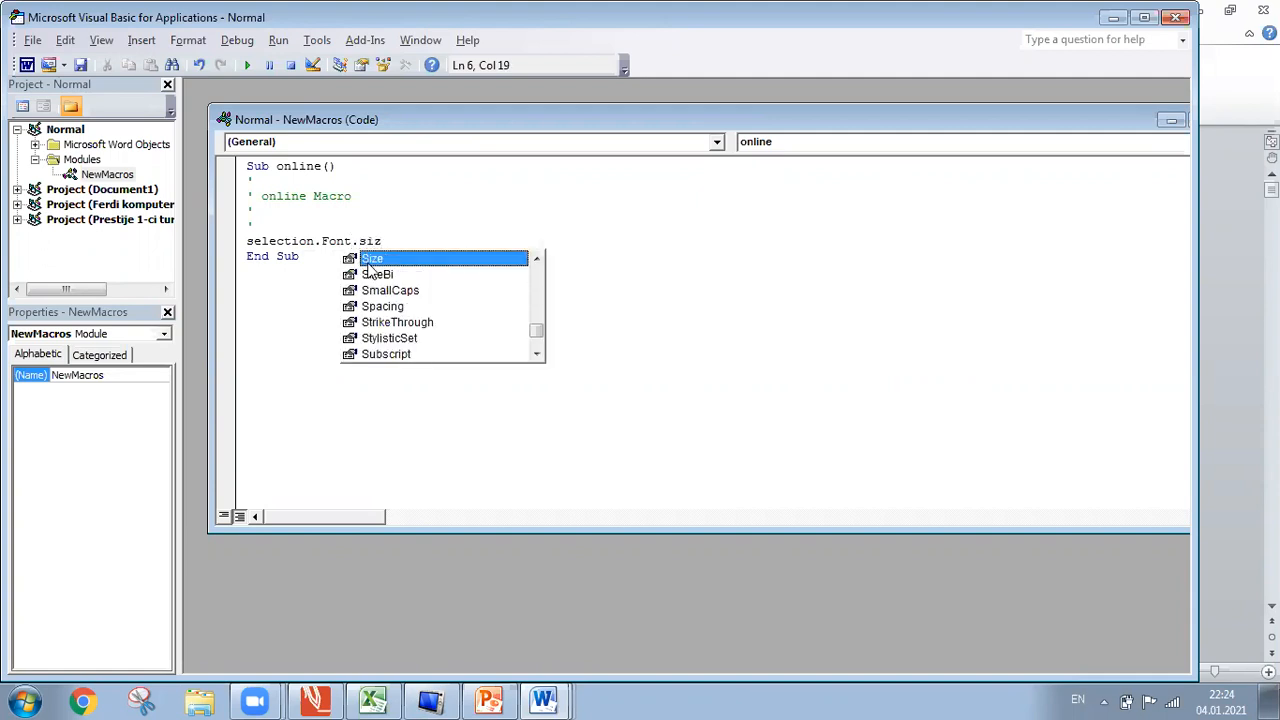
double_click(372, 260)
text(=200)
key(Return)
Add a line setting Selection.Font.ColorIndex to wdBrightGreen.
text(sel;ec)
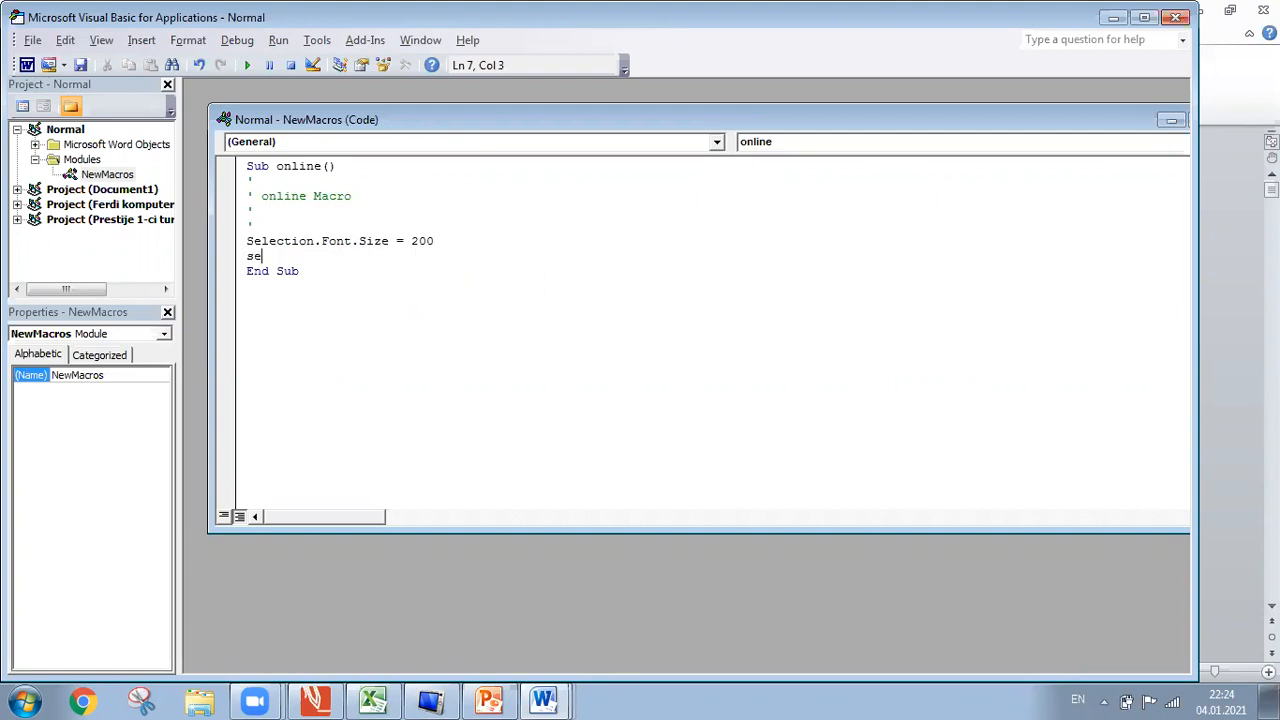
key(BackSpace)
key(BackSpace)
key(BackSpace)
text(ection.)
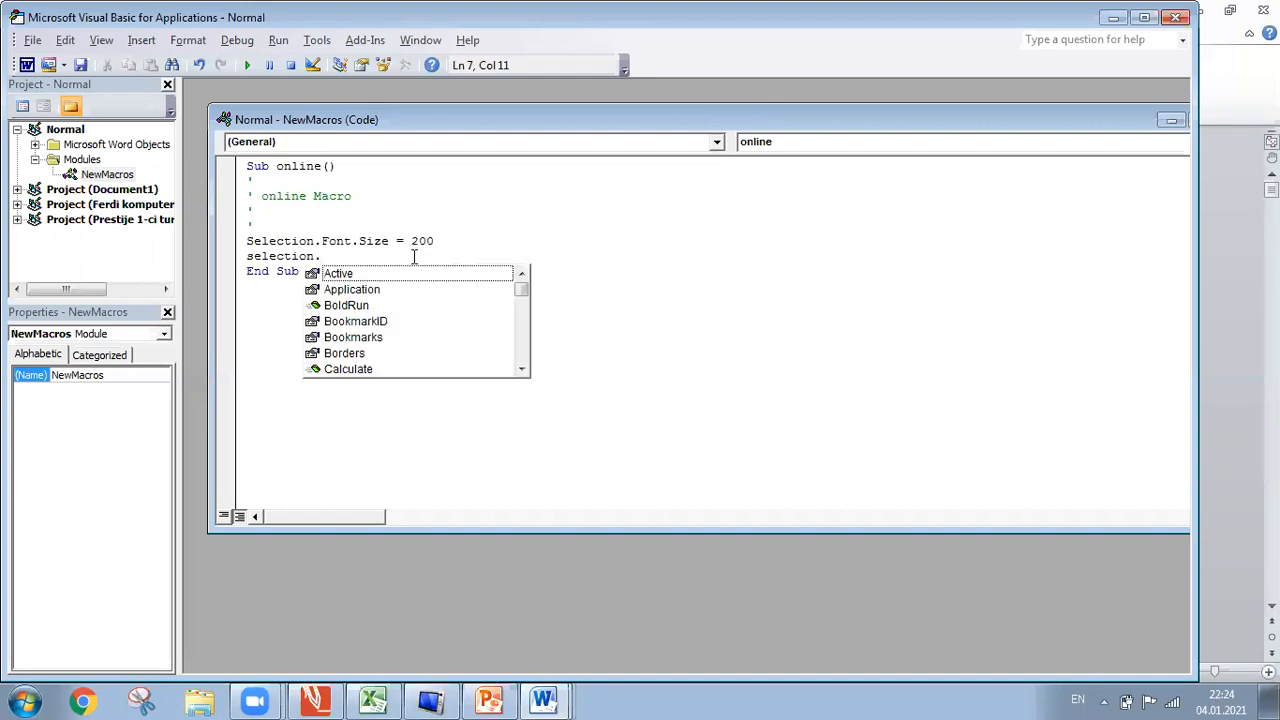
text(font)
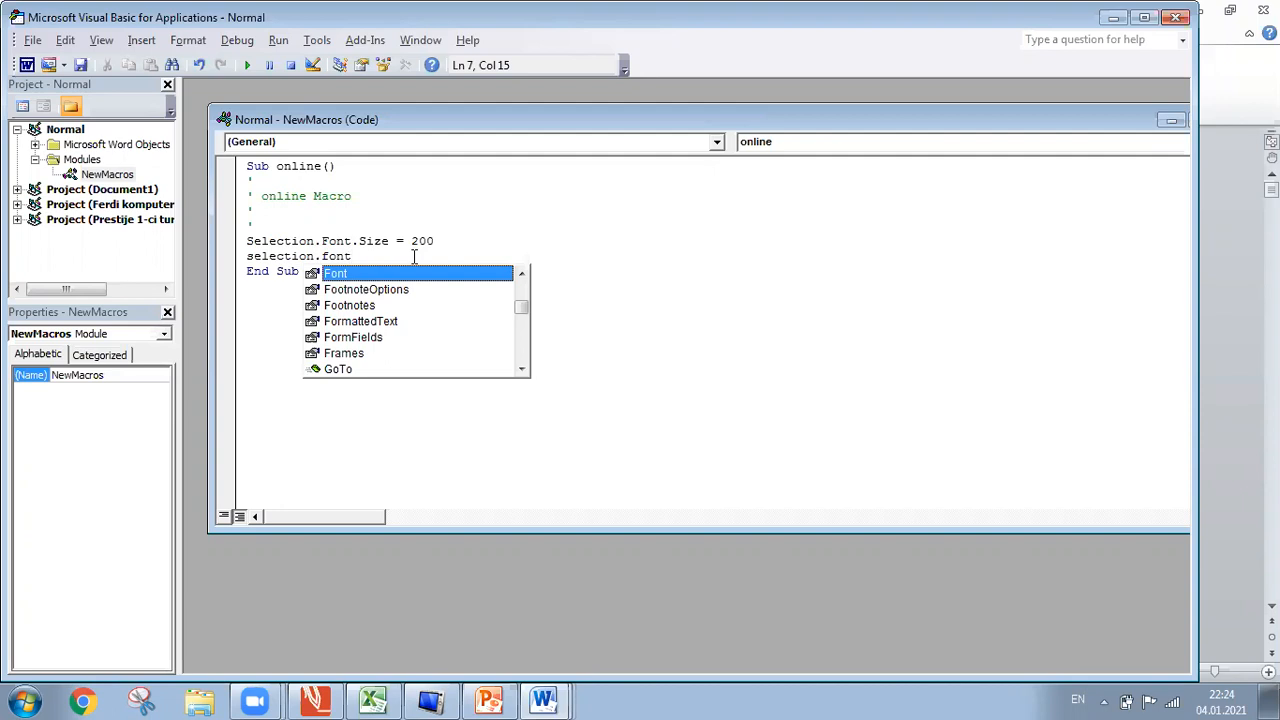
text(.)
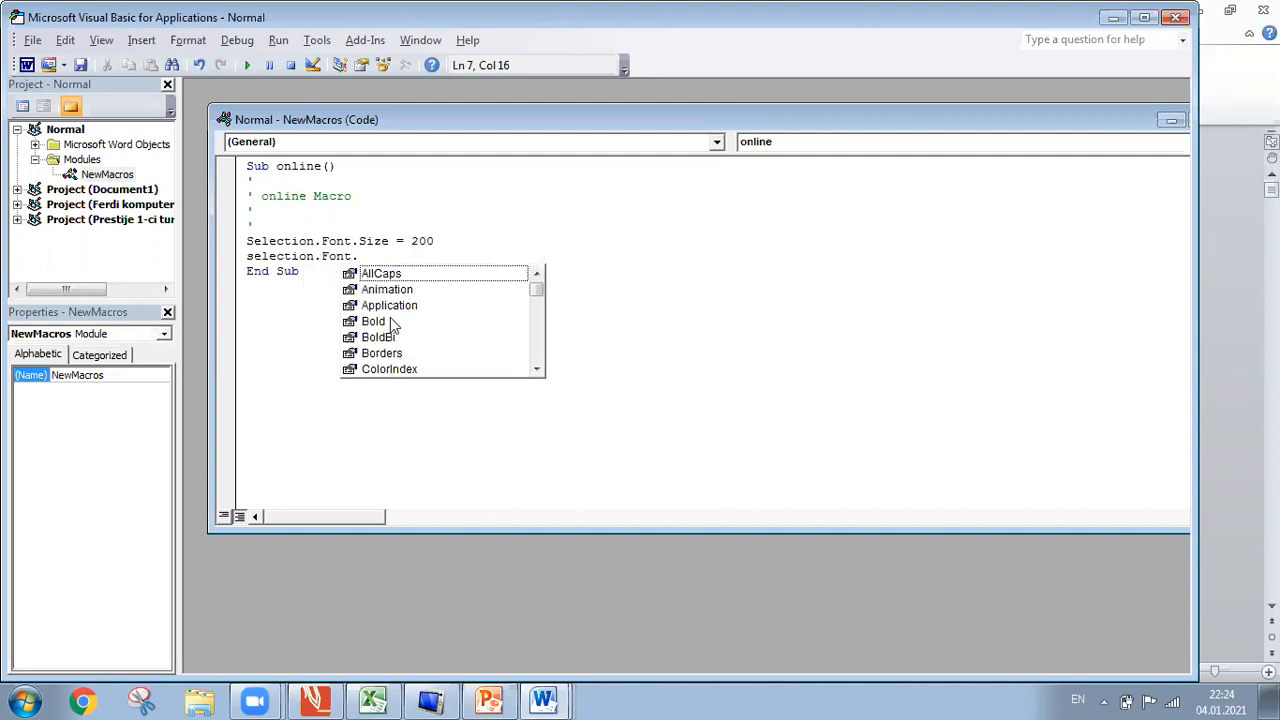
key(Down)
key(Down)
key(Down)
key(Down)
key(Down)
key(Down)
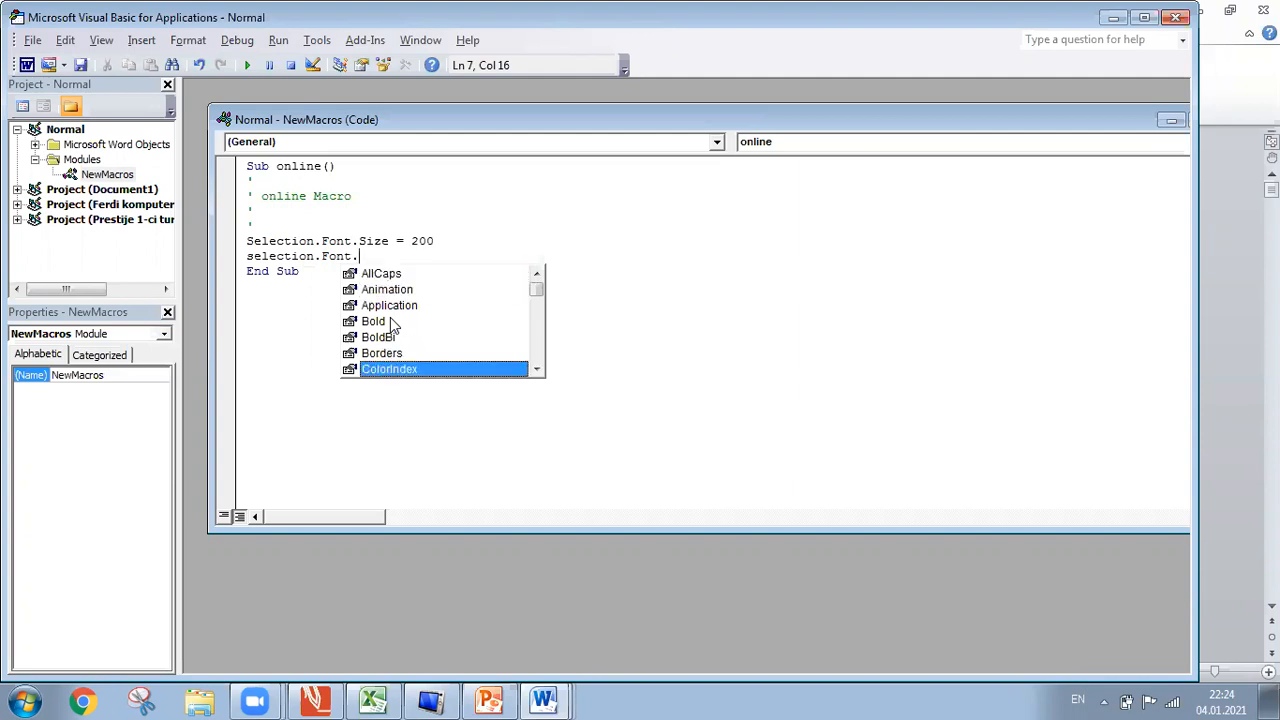
key(Return)
click(438, 257)
text(=)
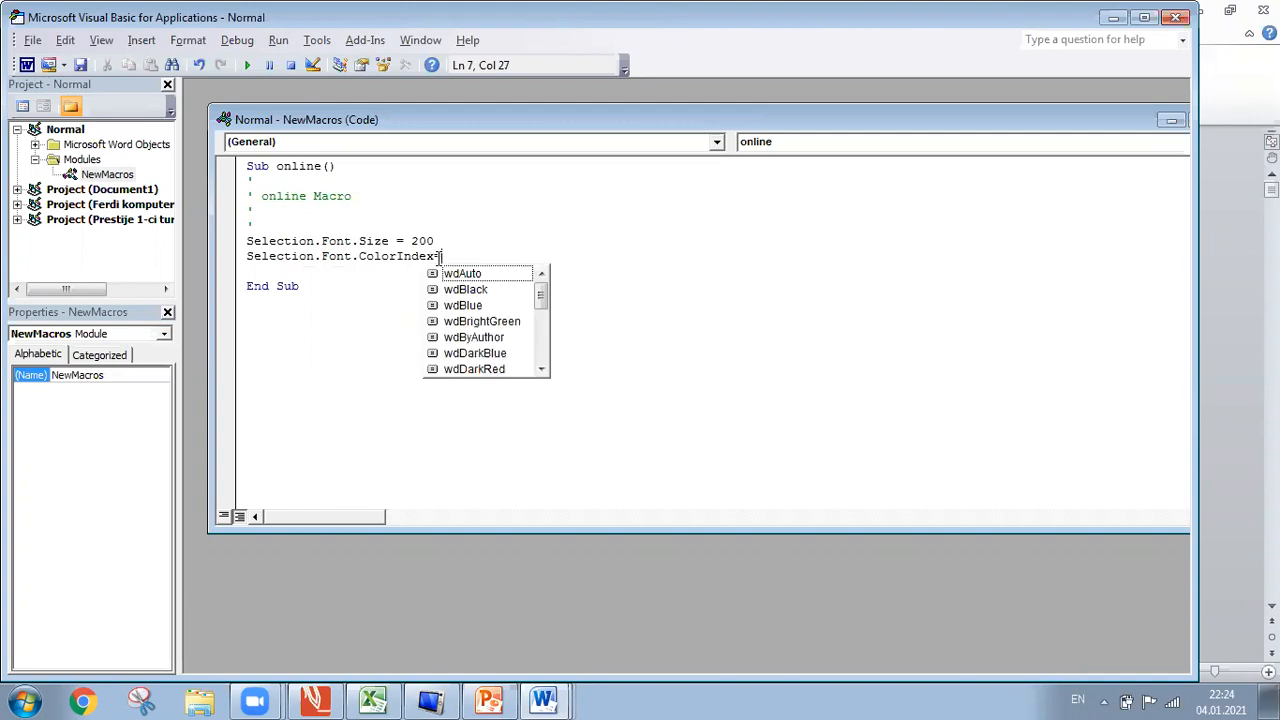
double_click(503, 322)
key(Return)
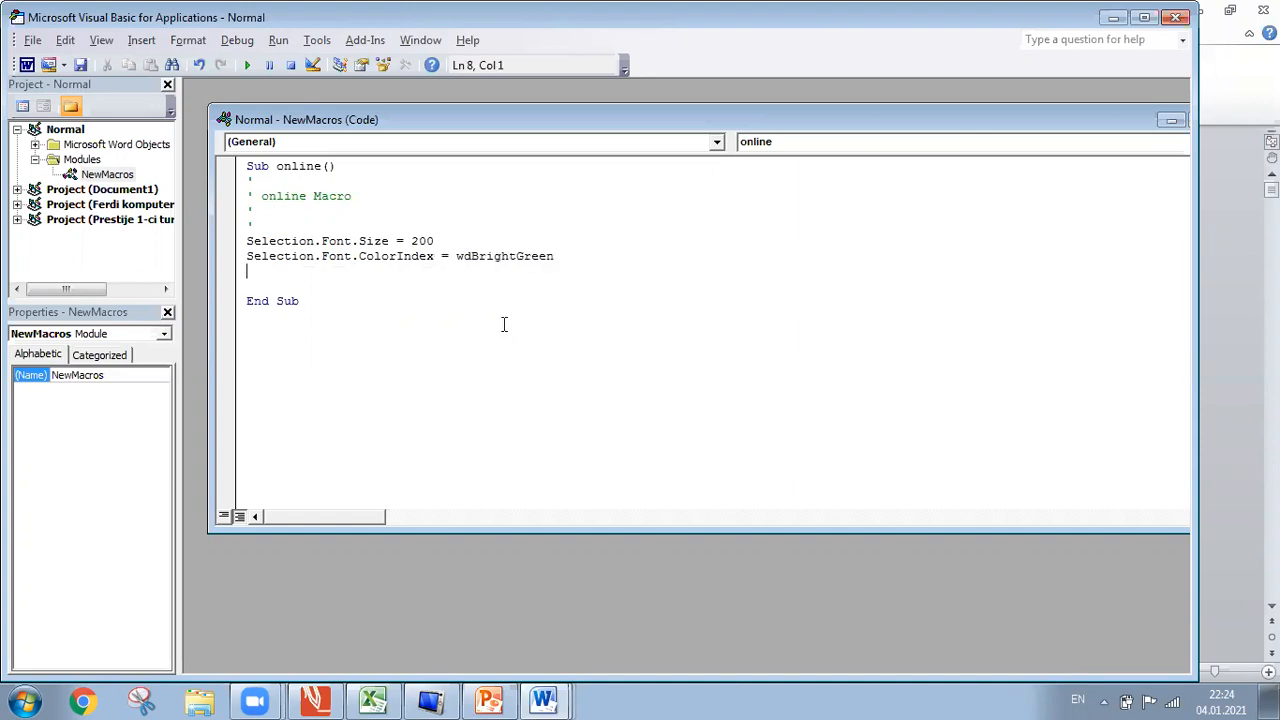
Add Selection.Font.Name = 'Calibri', which triggers an expected-expression compile error.
text(selection.font)
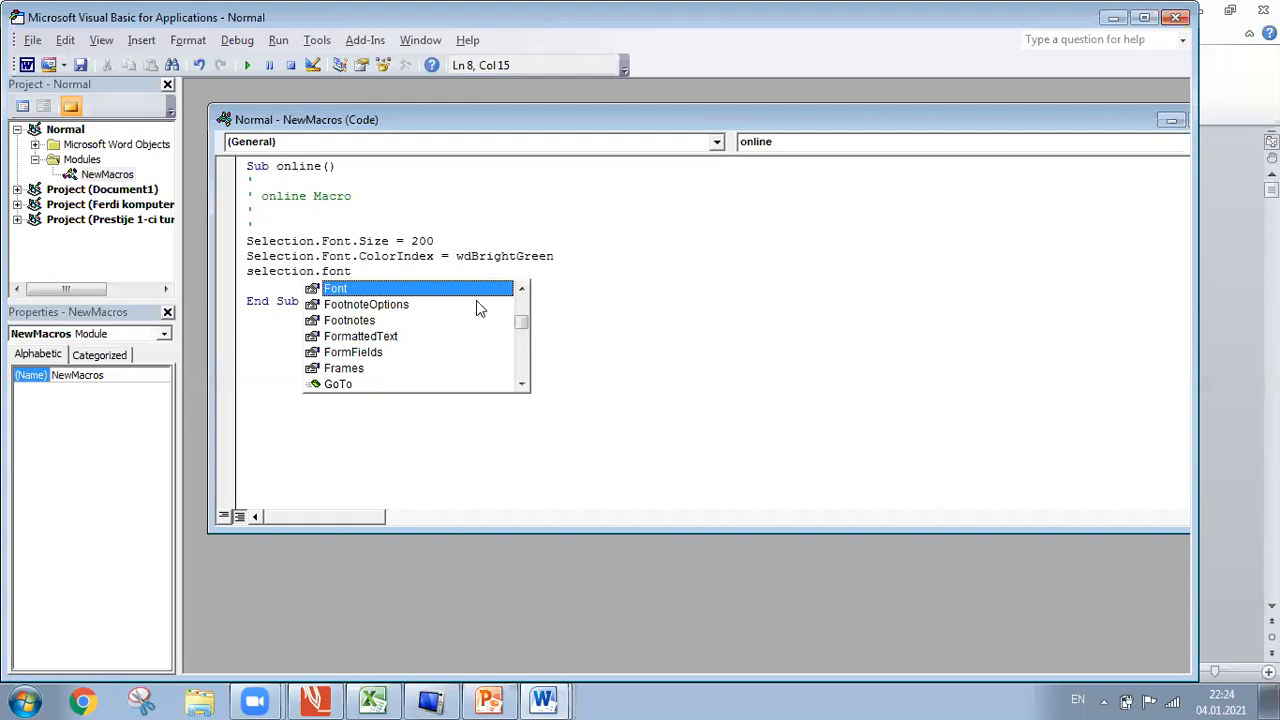
text(.)
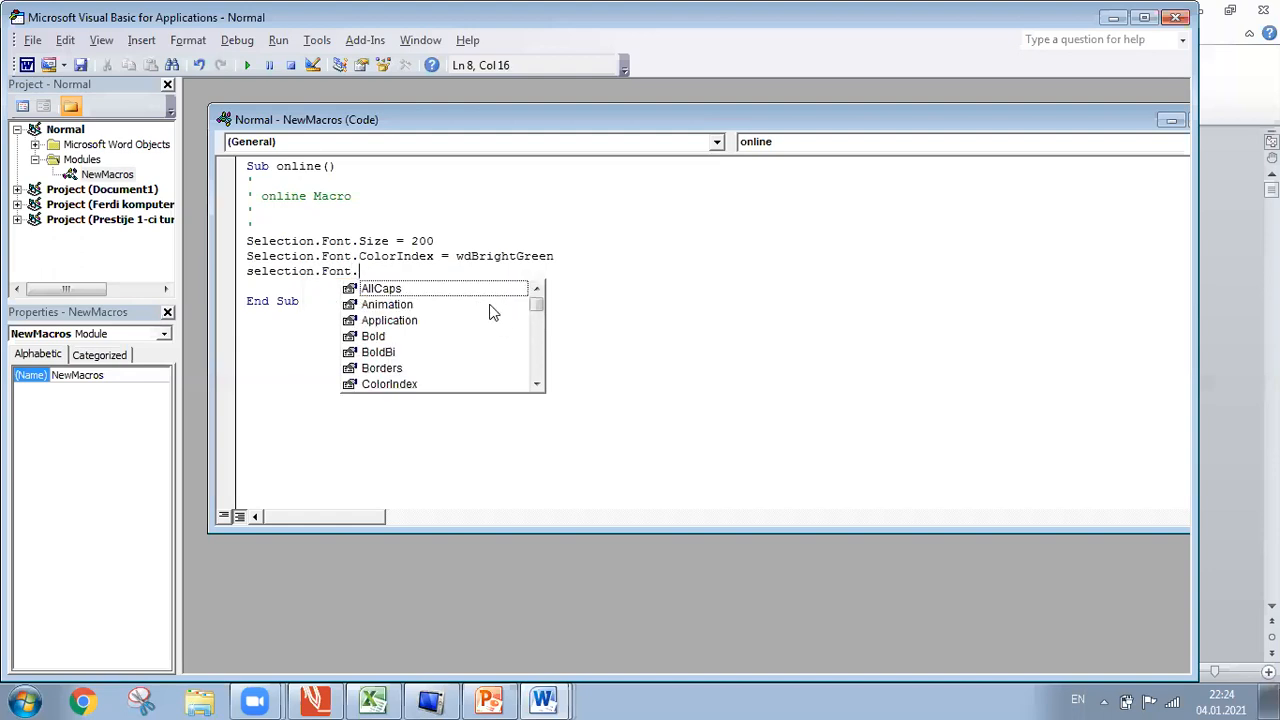
text(n)
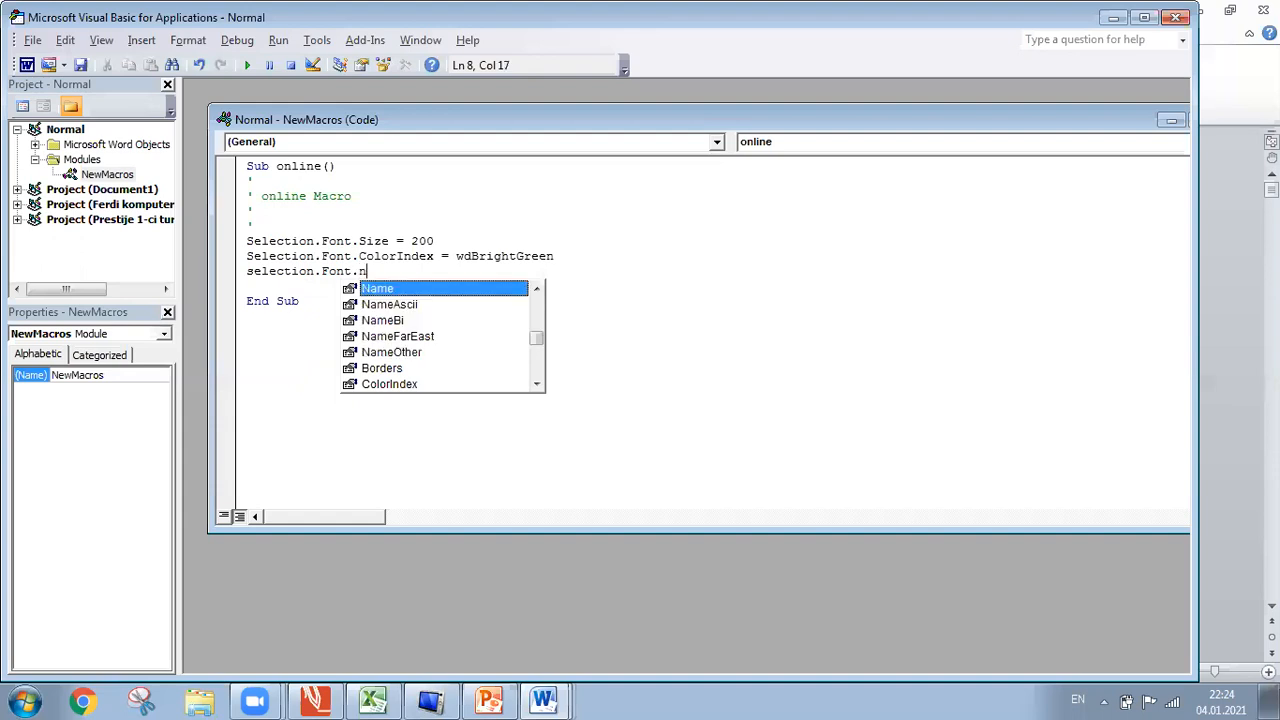
double_click(455, 289)
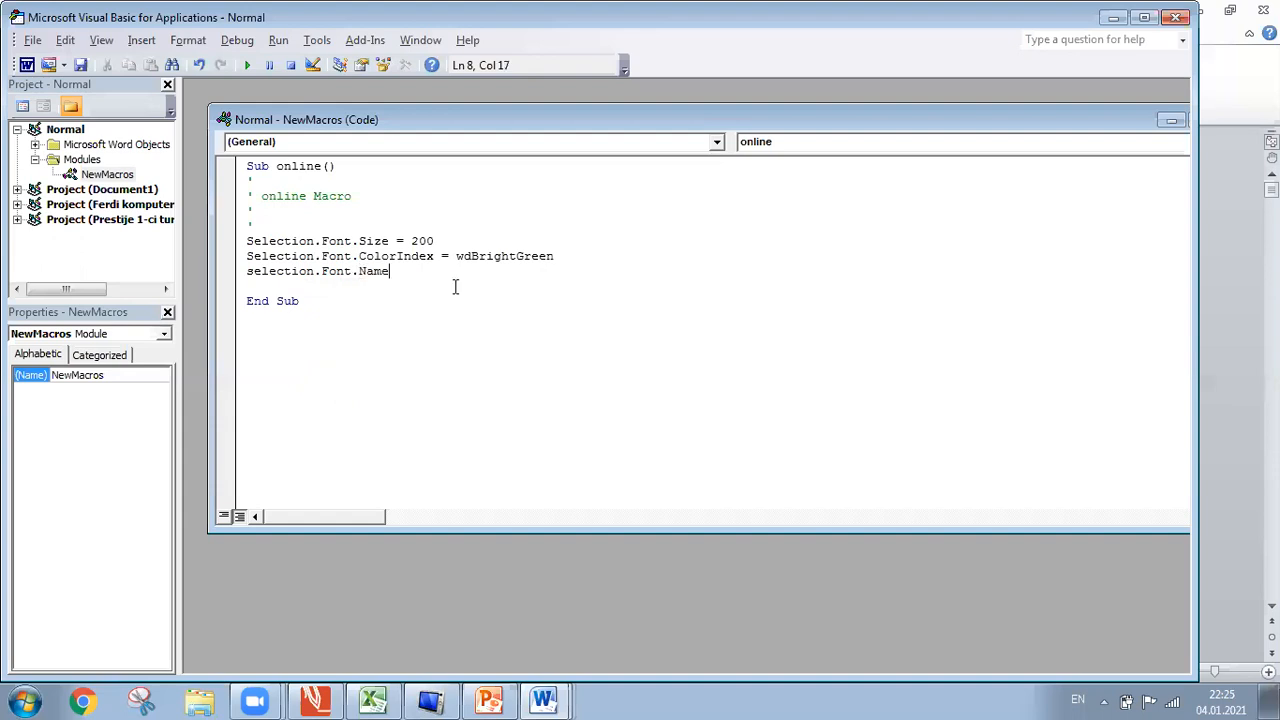
text(='Calibri')
key(Return)
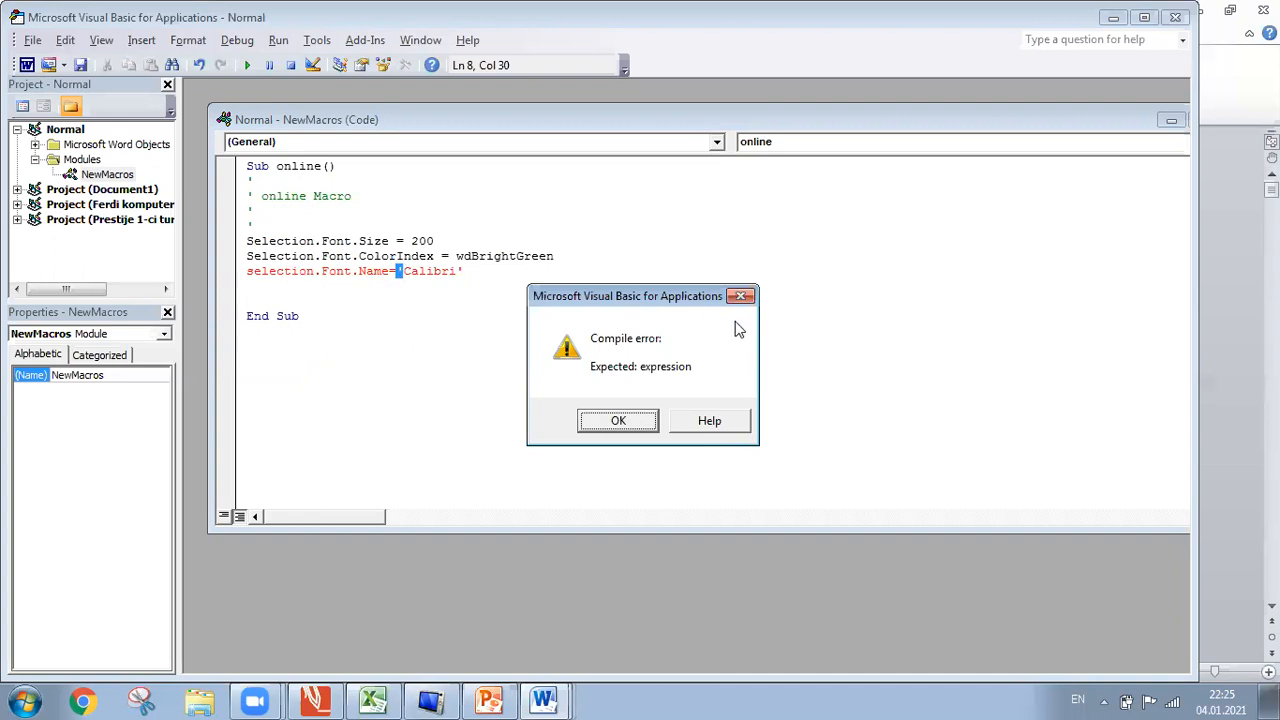
Dismiss the compile error and change the quotes around Calibri to double quotes.
click(745, 297)
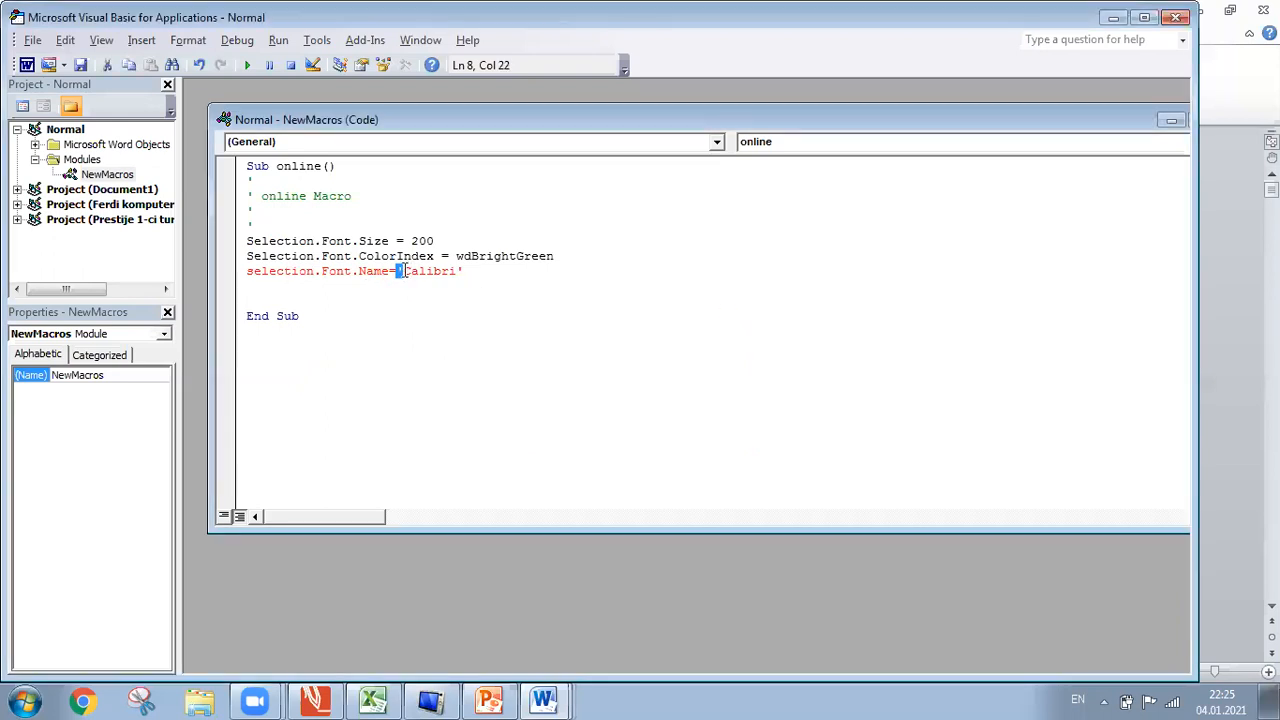
text(")
click(474, 271)
text(")
key(Return)
Remove the extra blank line before End Sub and check the font name line.
click(480, 272)
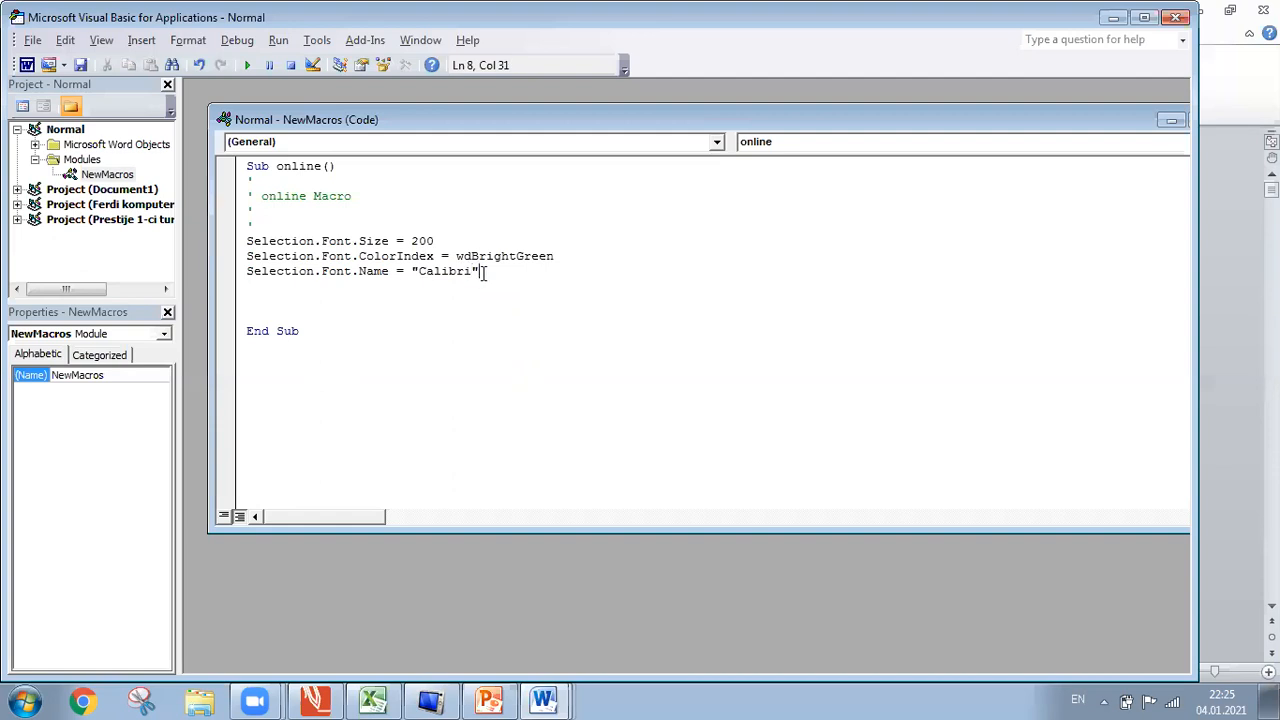
click(264, 291)
key(BackSpace)
drag(557, 256, 485, 270)
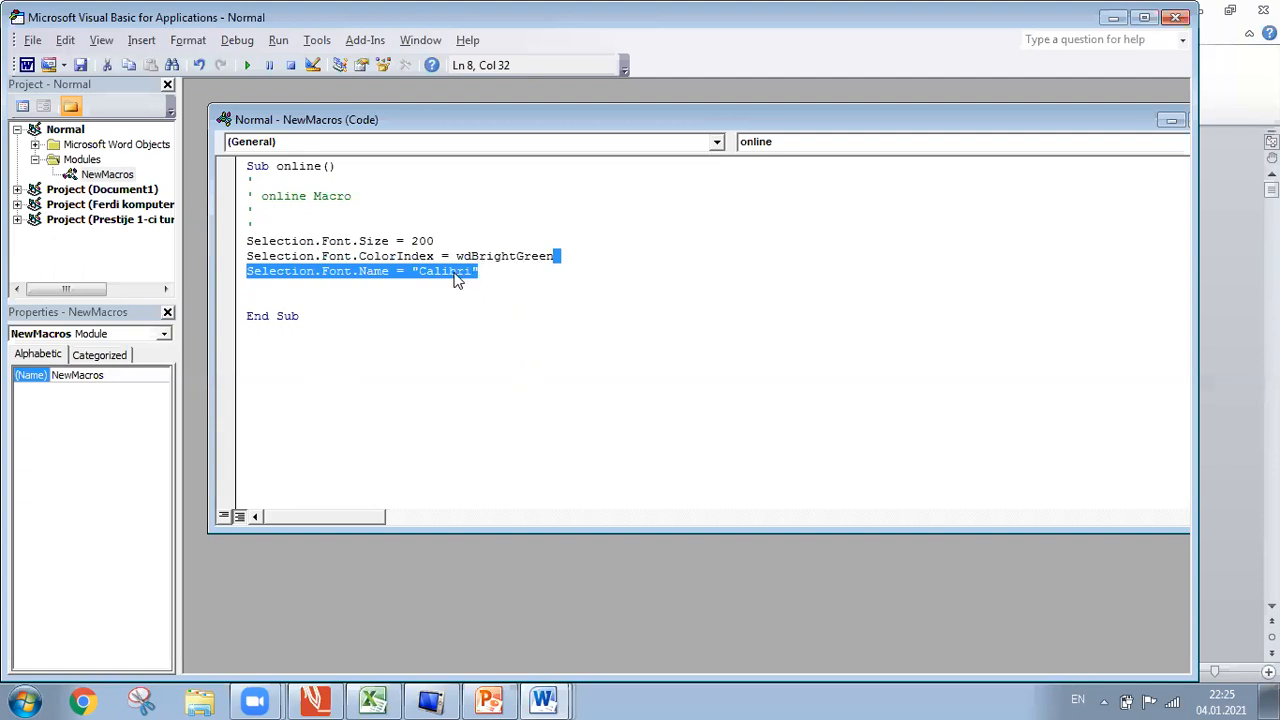
click(257, 288)
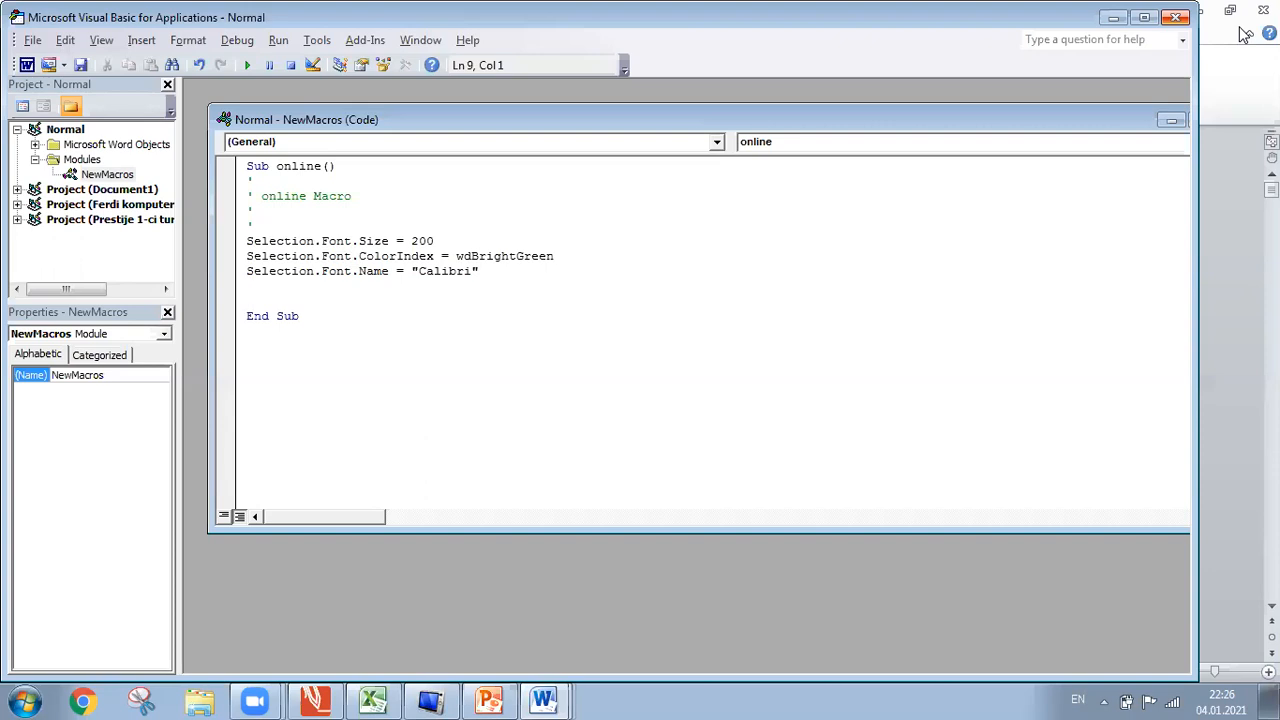
Close the Visual Basic editor to return to the Word document.
click(1175, 17)
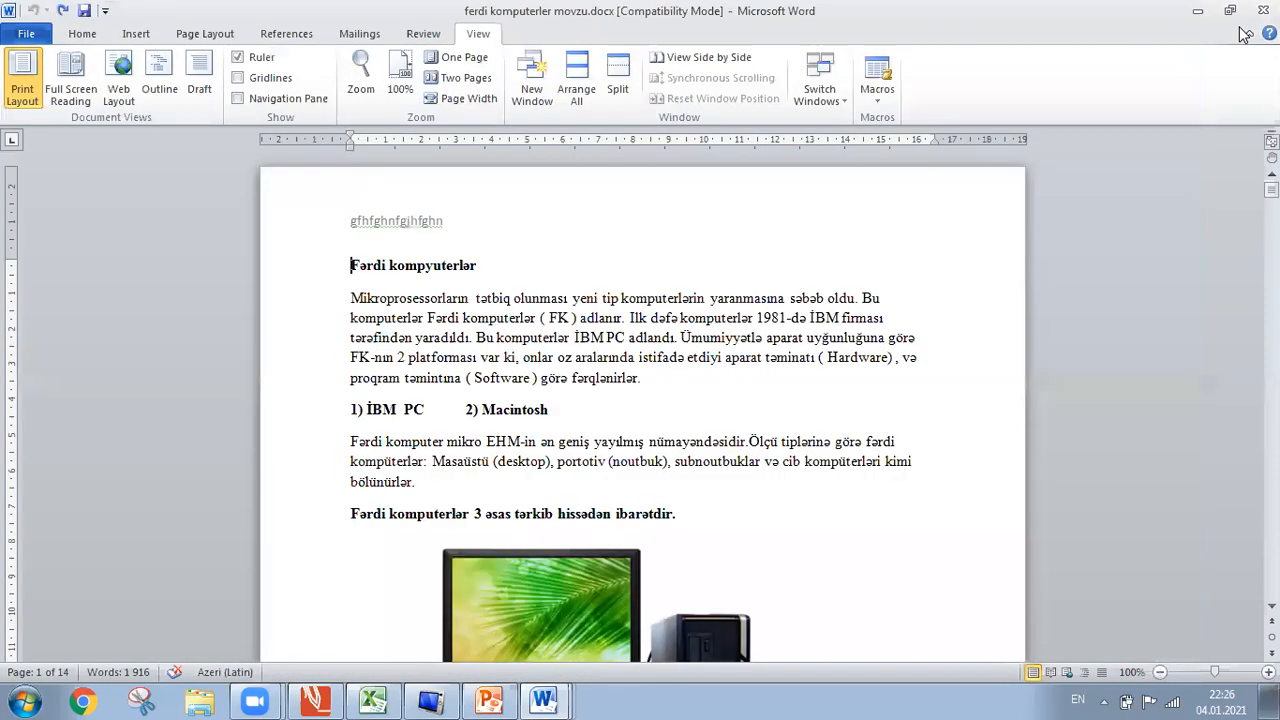
click(864, 105)
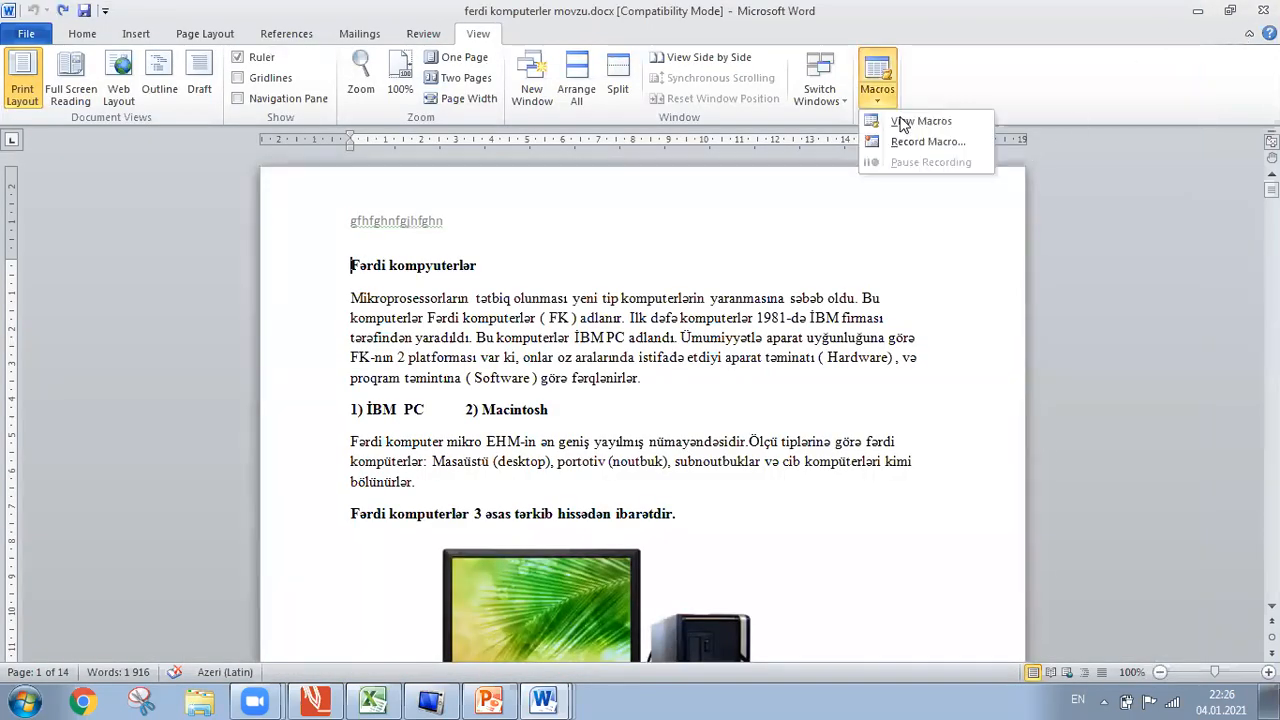
click(899, 119)
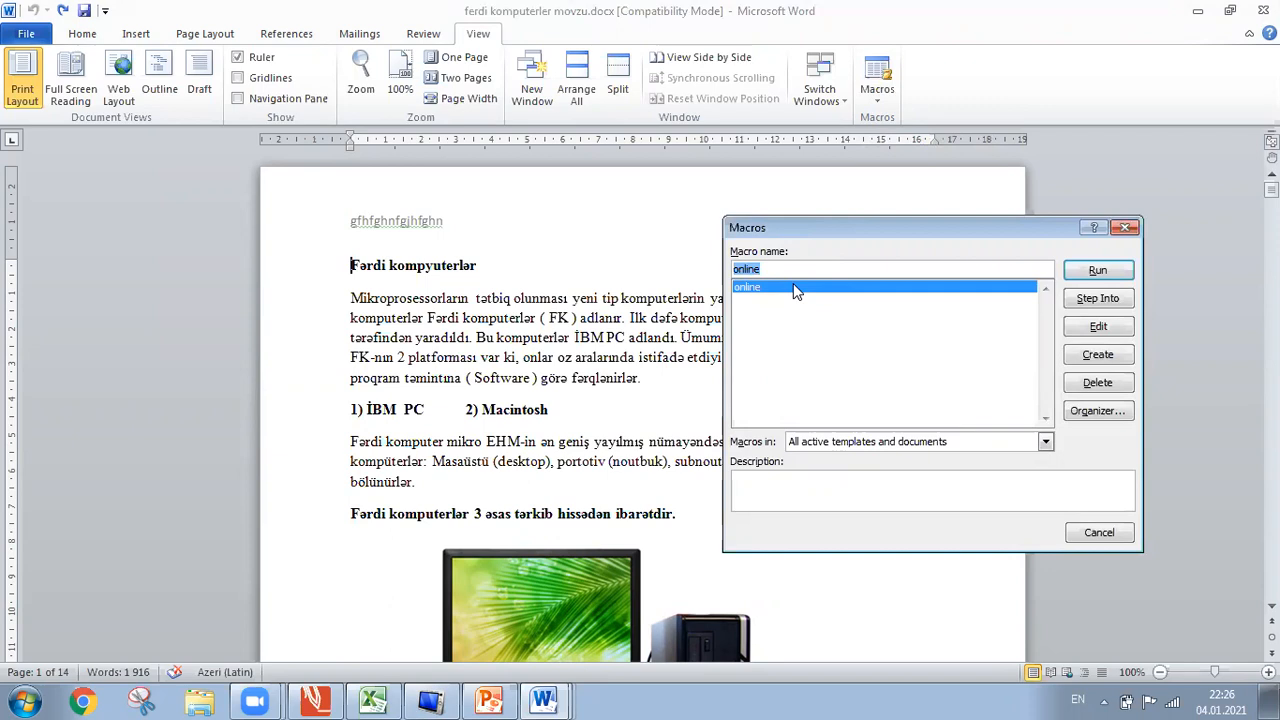
click(1127, 230)
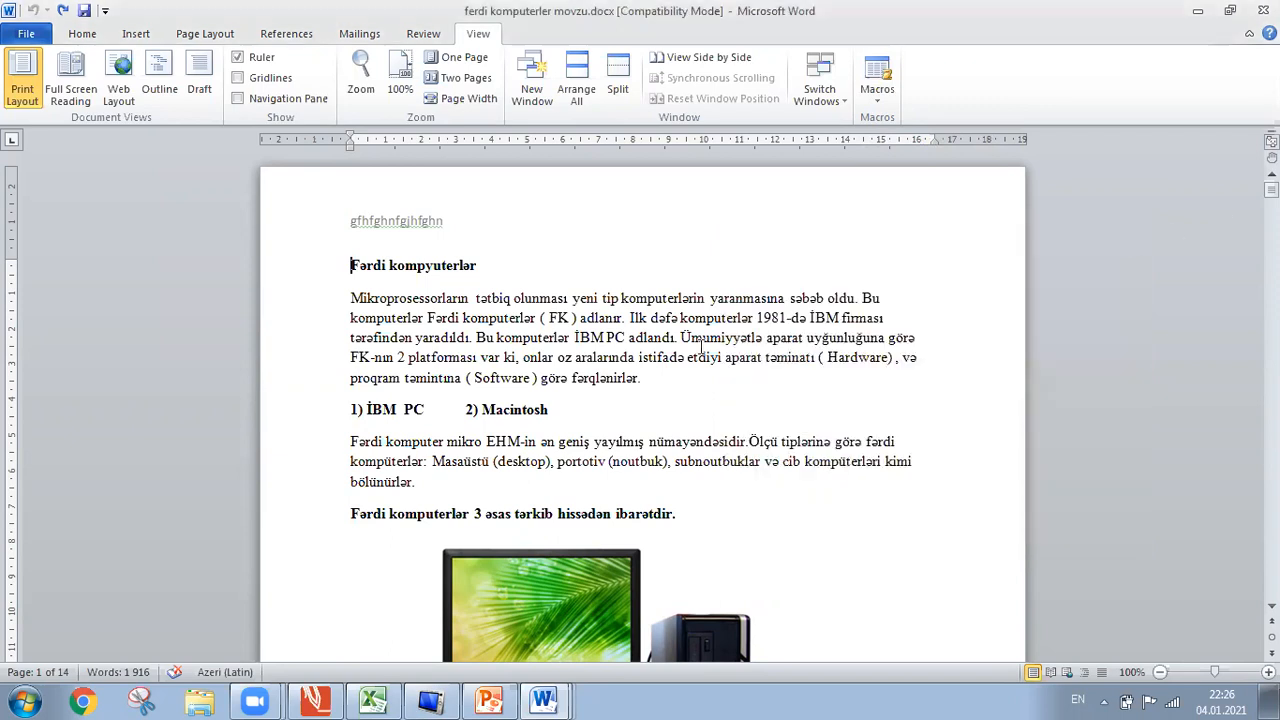
Select 'fərqlənirlər.' and run the online macro on it from View > Macros.
drag(642, 386, 574, 384)
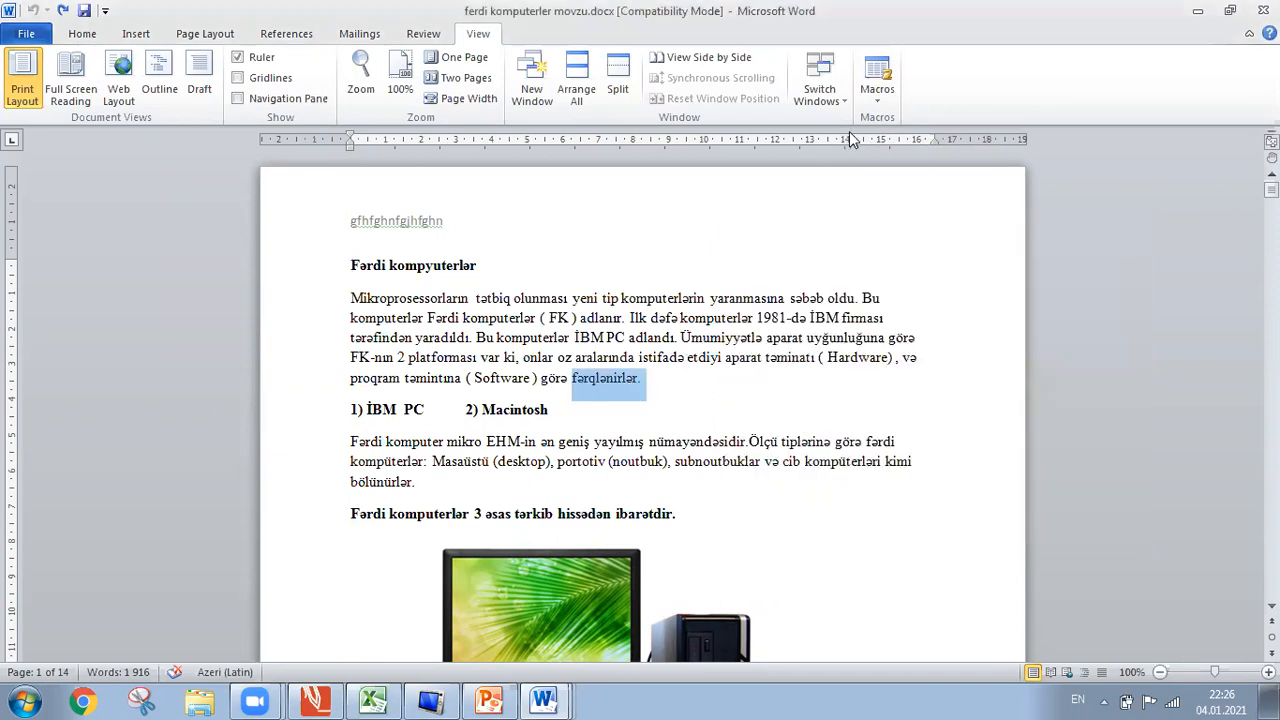
click(878, 114)
click(910, 121)
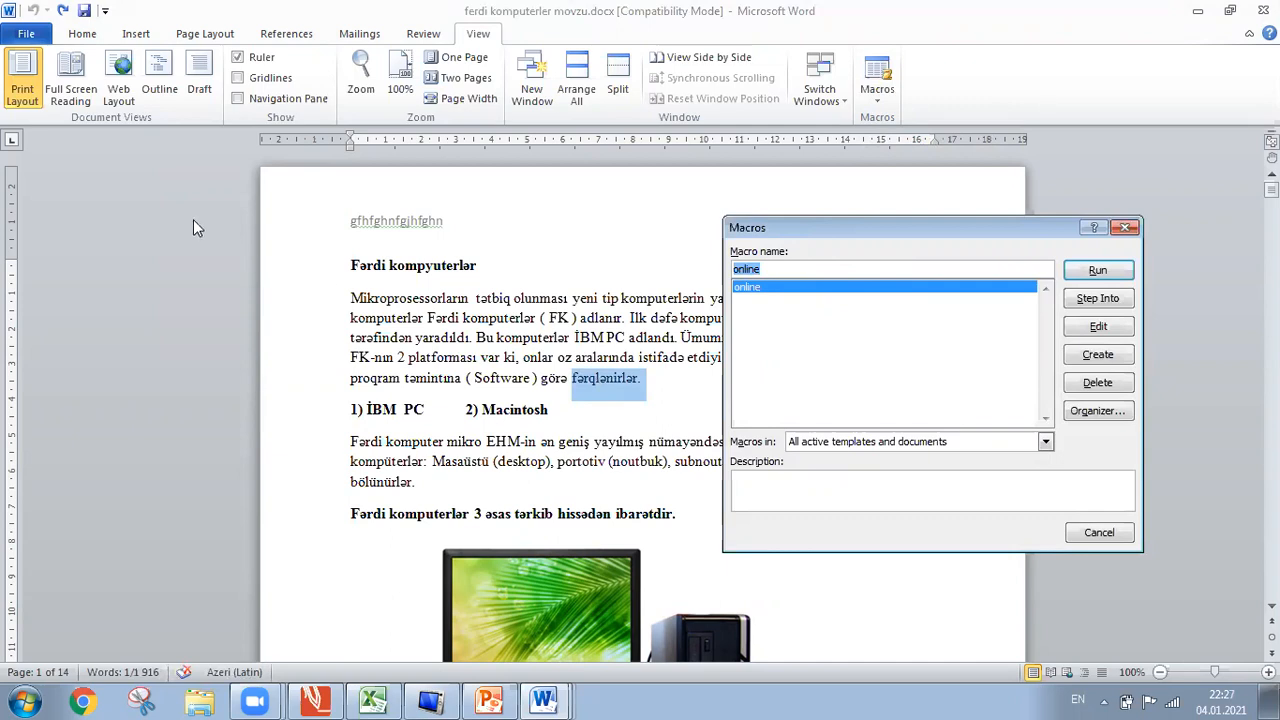
click(88, 36)
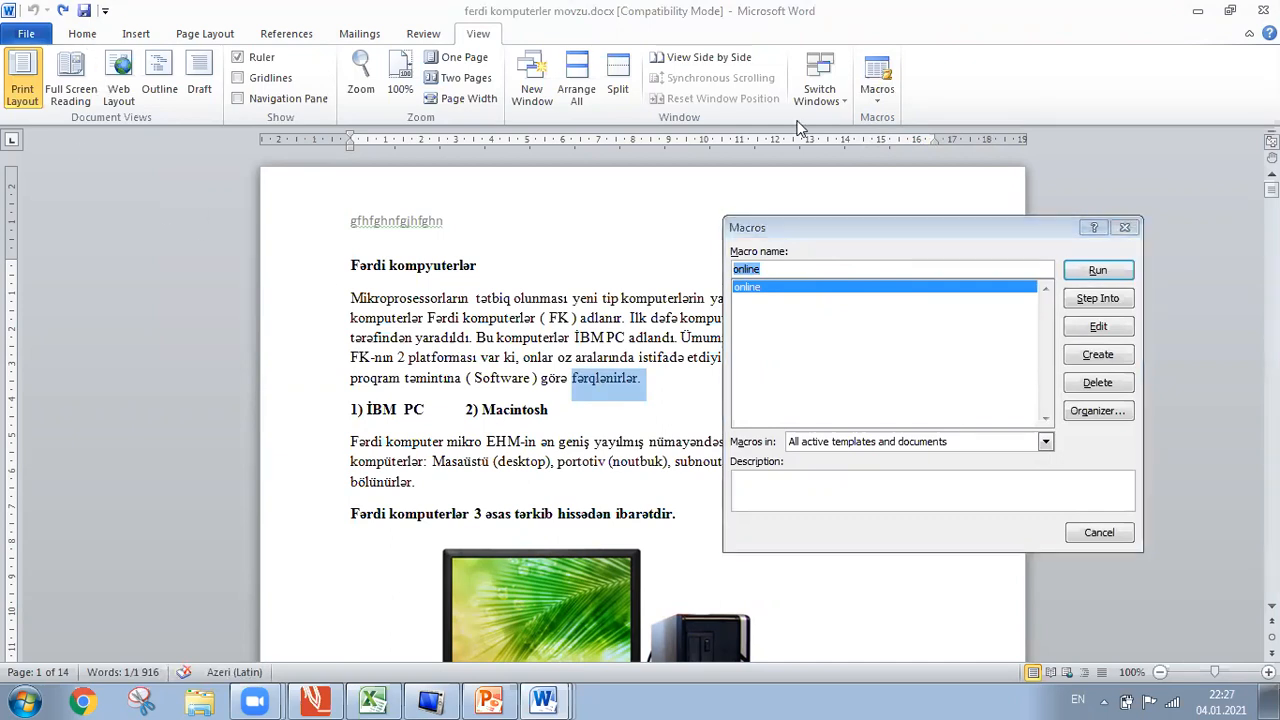
click(1124, 227)
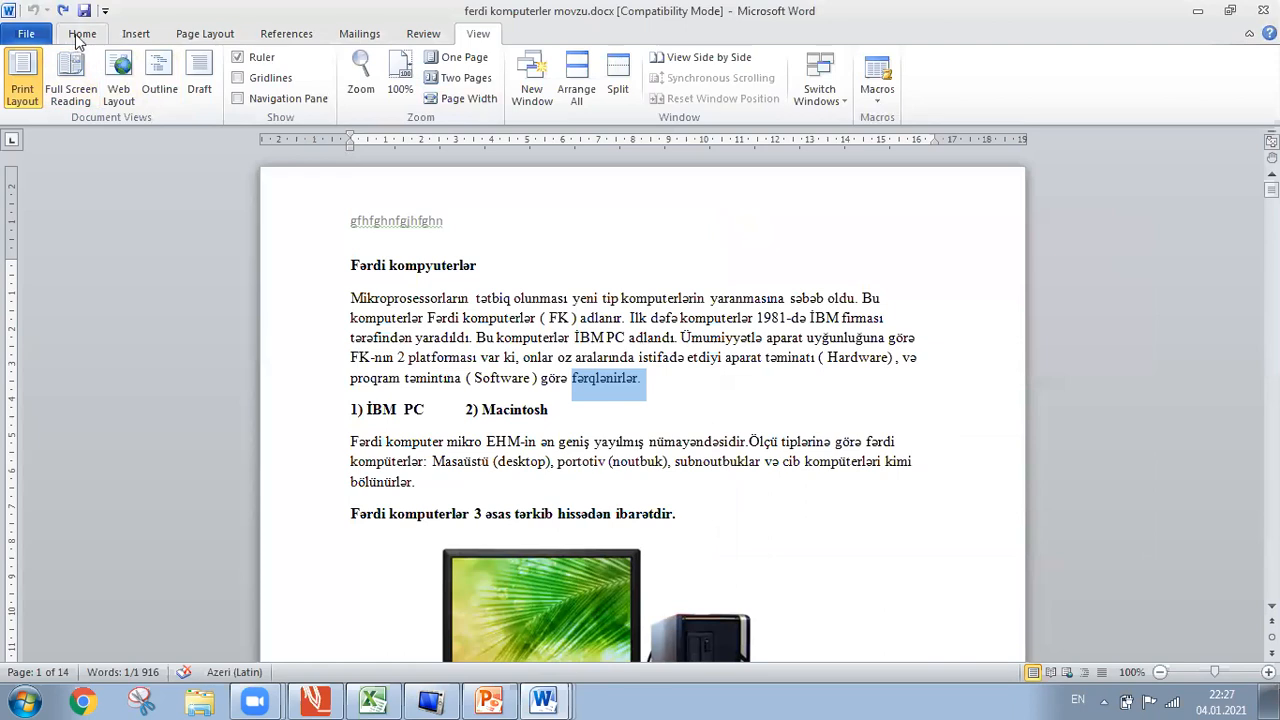
click(80, 36)
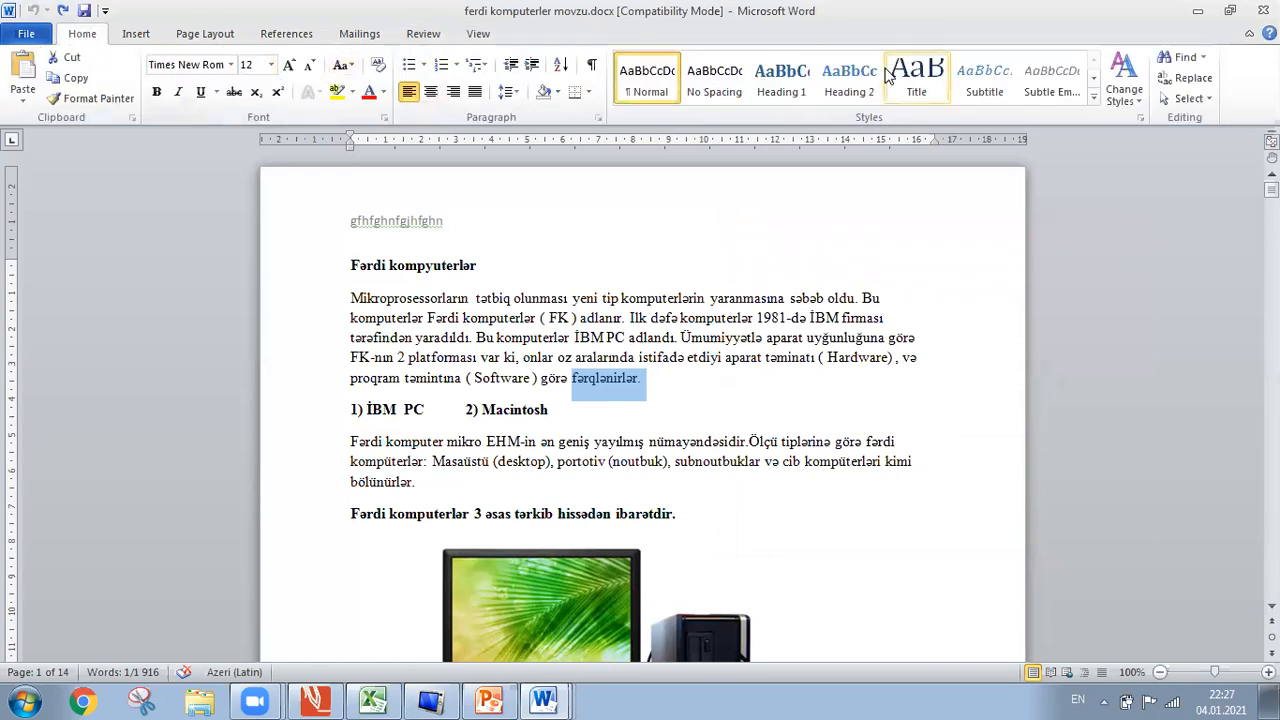
click(495, 36)
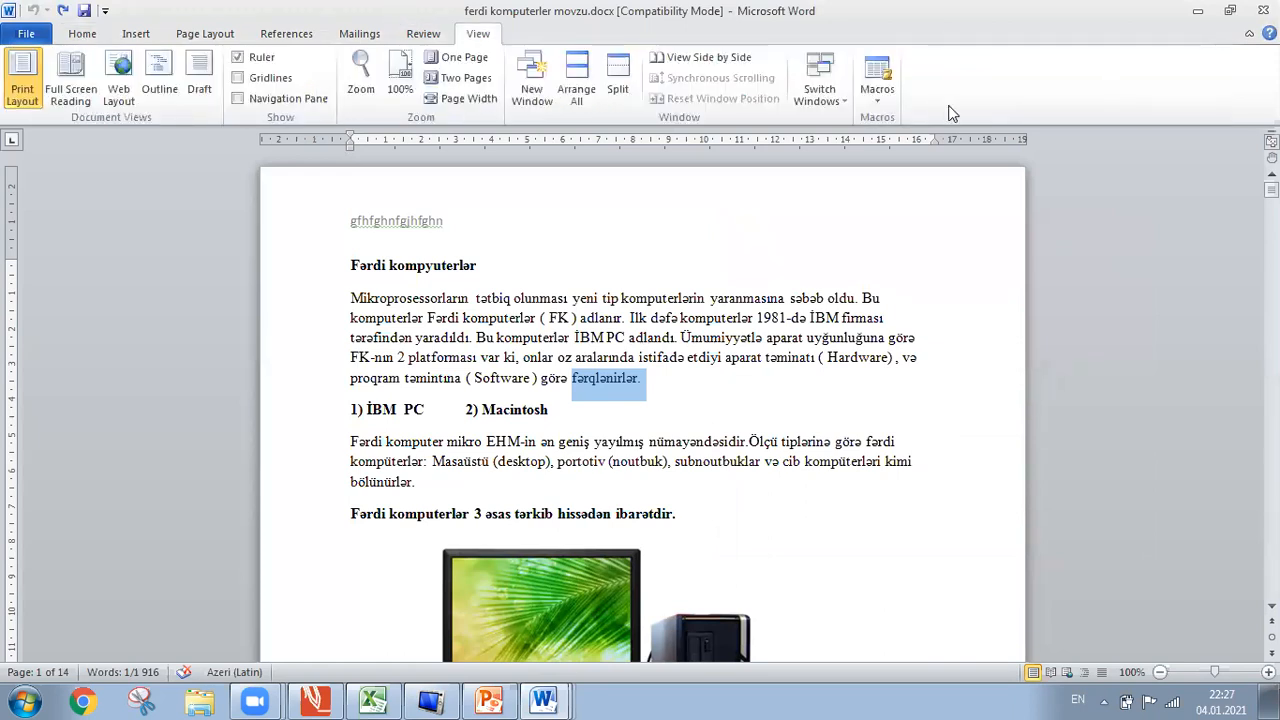
click(896, 99)
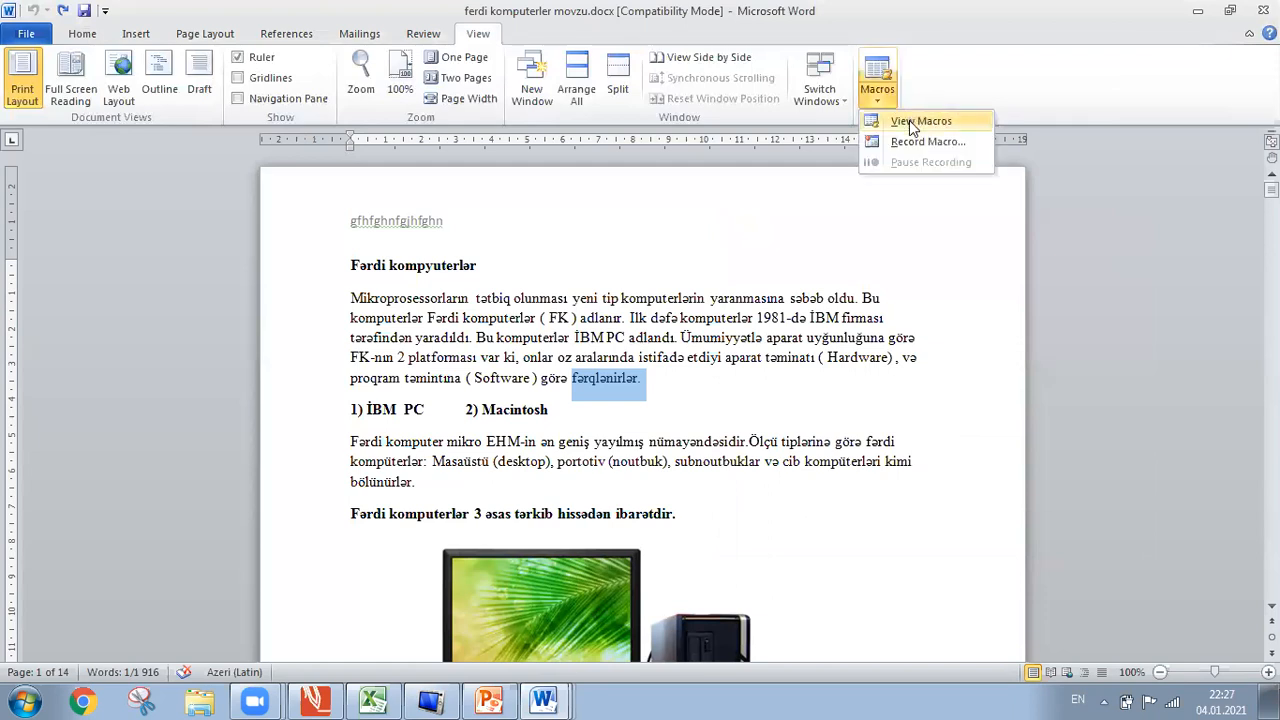
click(918, 122)
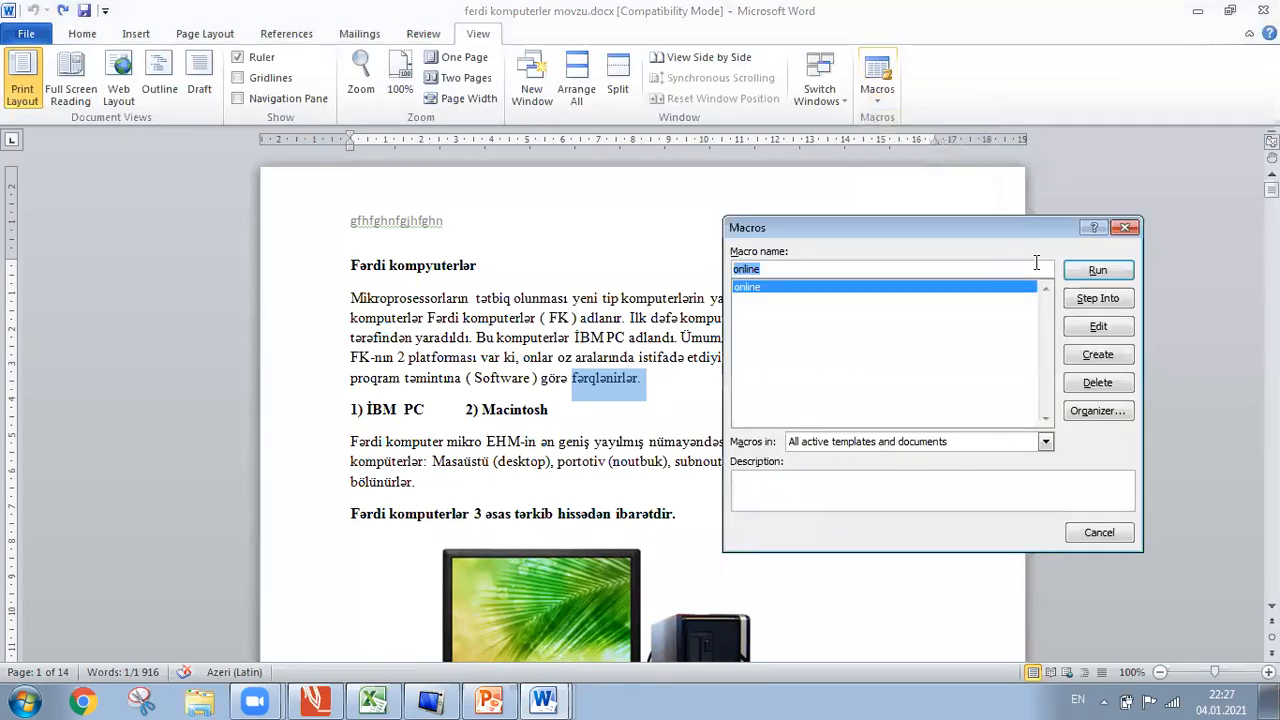
click(1096, 272)
click(560, 549)
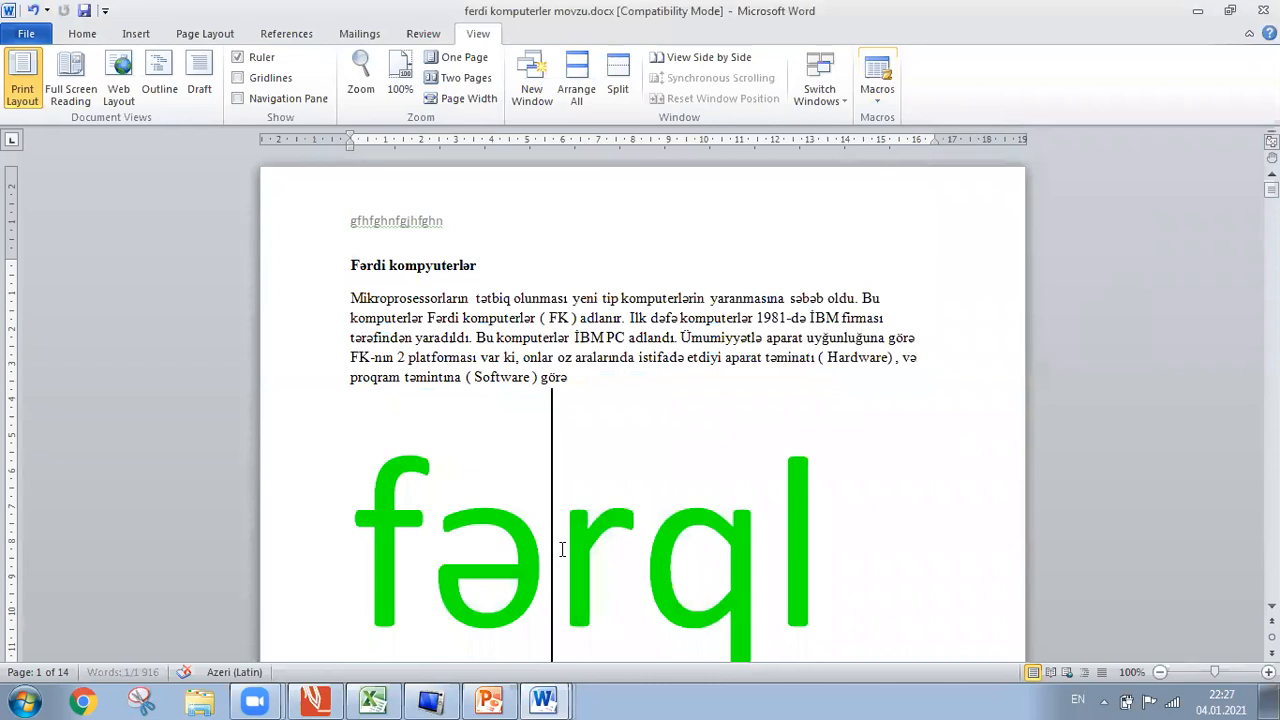
Show the Home font settings to confirm the word is Calibri at 200 pt.
click(90, 34)
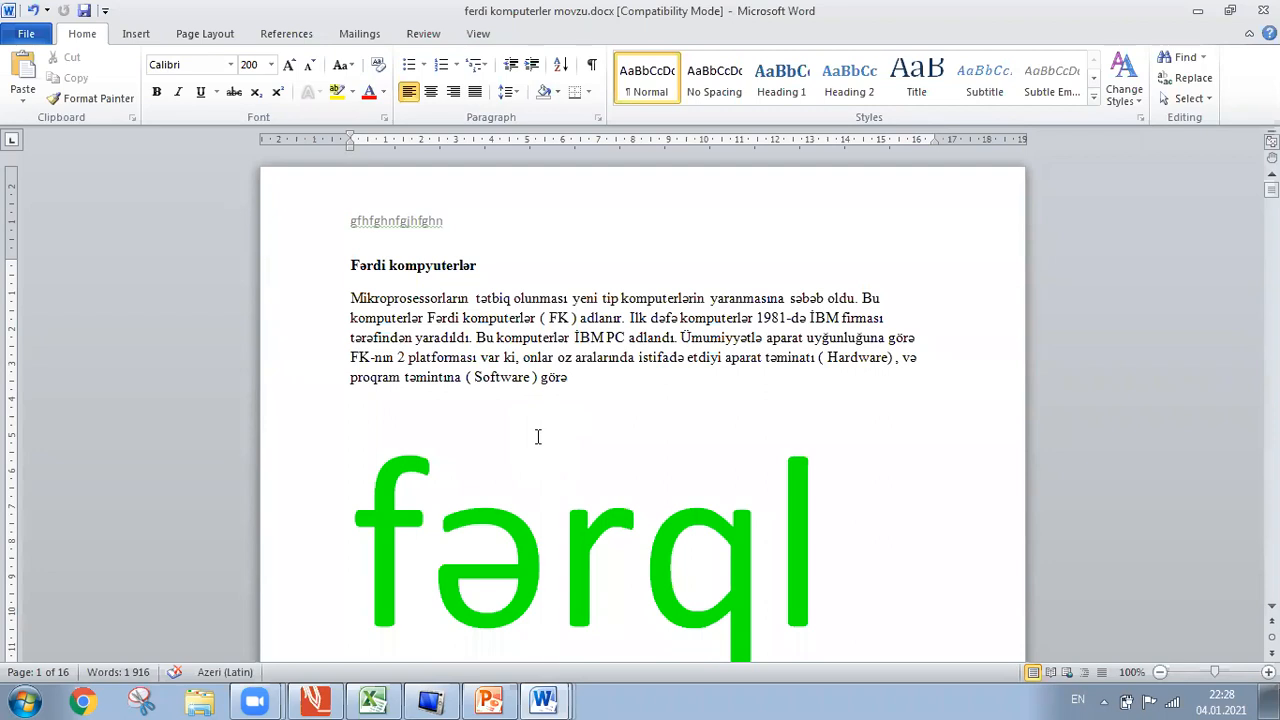
Undo twice to return 'fərqlənirlər.' to 12-pt Times New Roman, then deselect it.
click(30, 11)
click(30, 11)
click(30, 11)
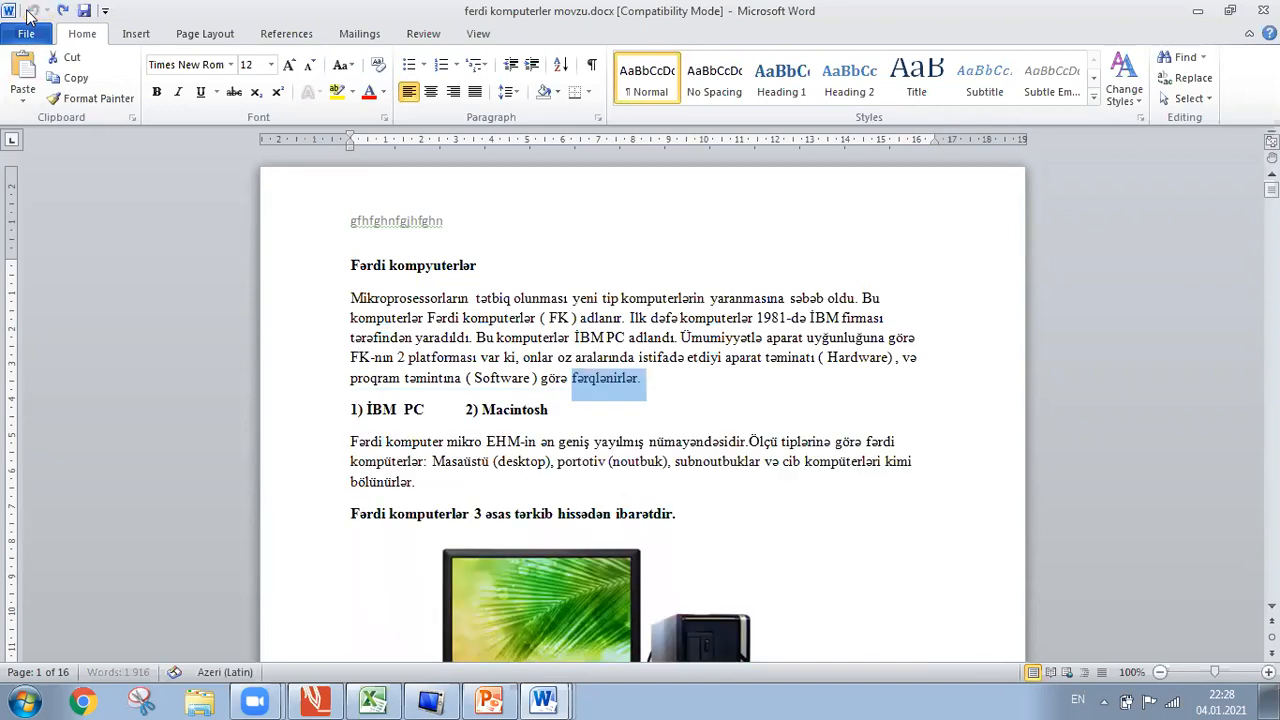
click(615, 284)
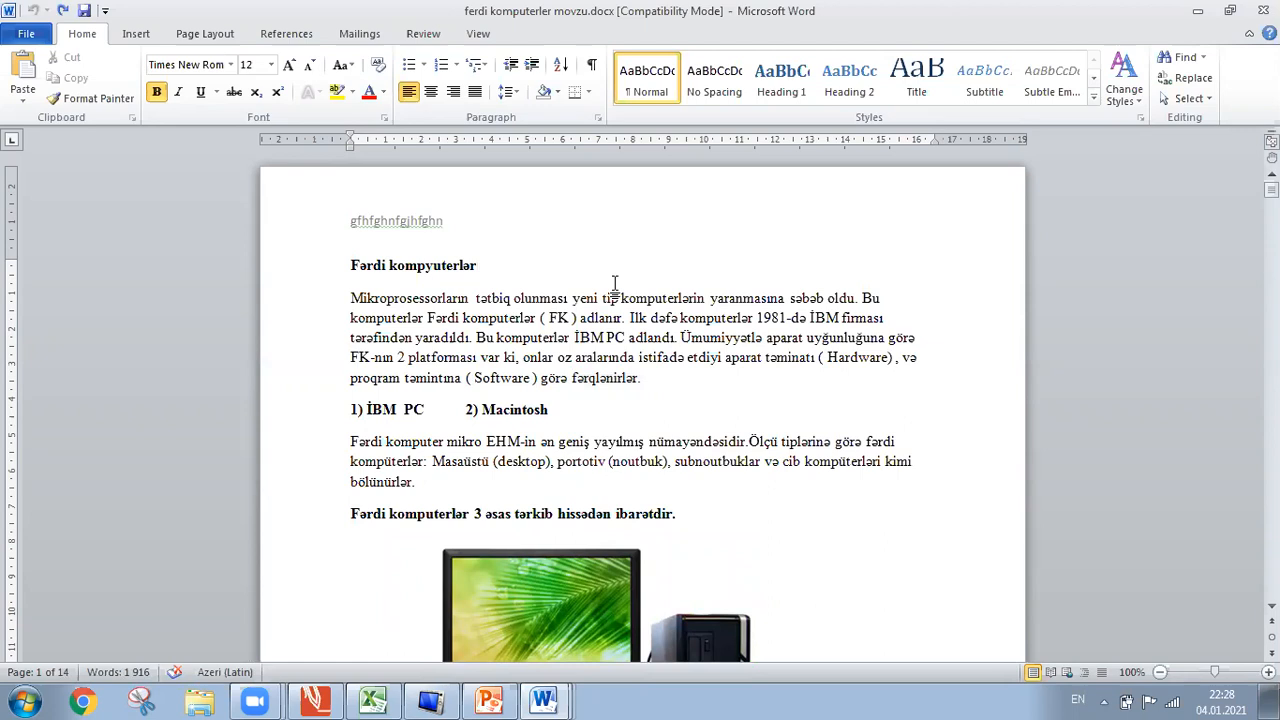